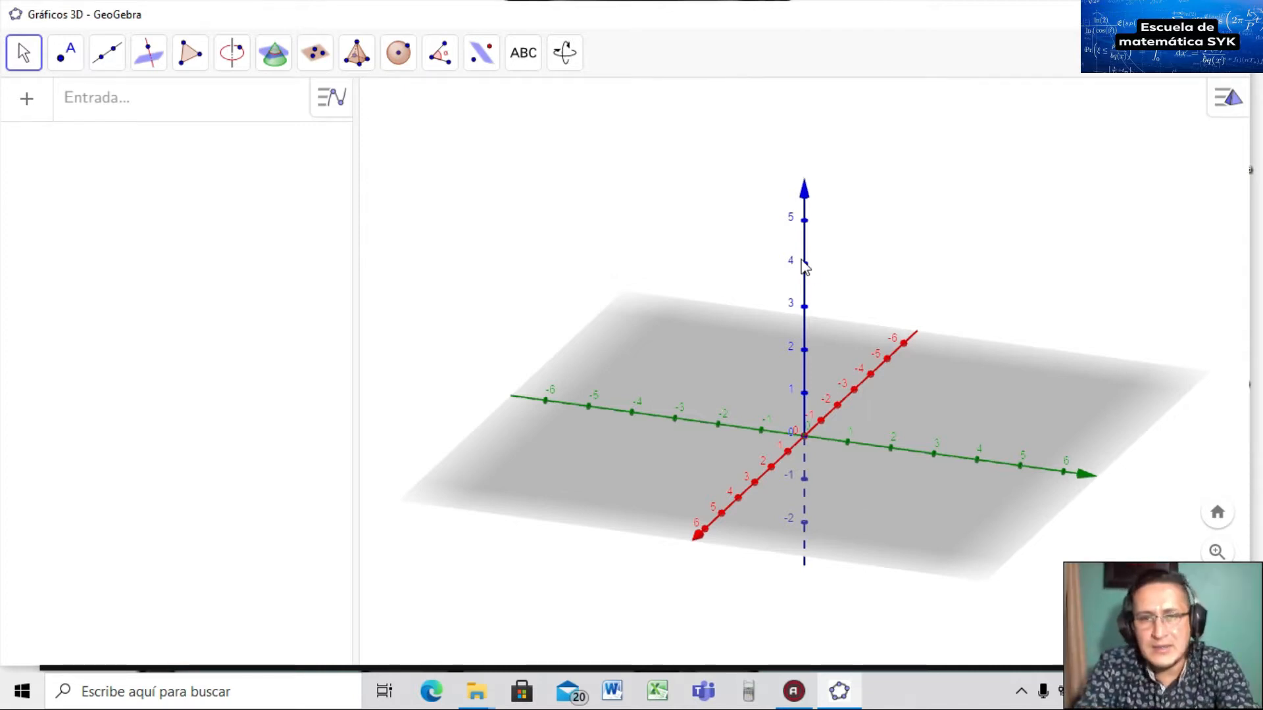
In the 3D view settings, label the x axis 'x' and the y axis 'y'.
{"action": "right_click", "coordinate": [804, 192]}
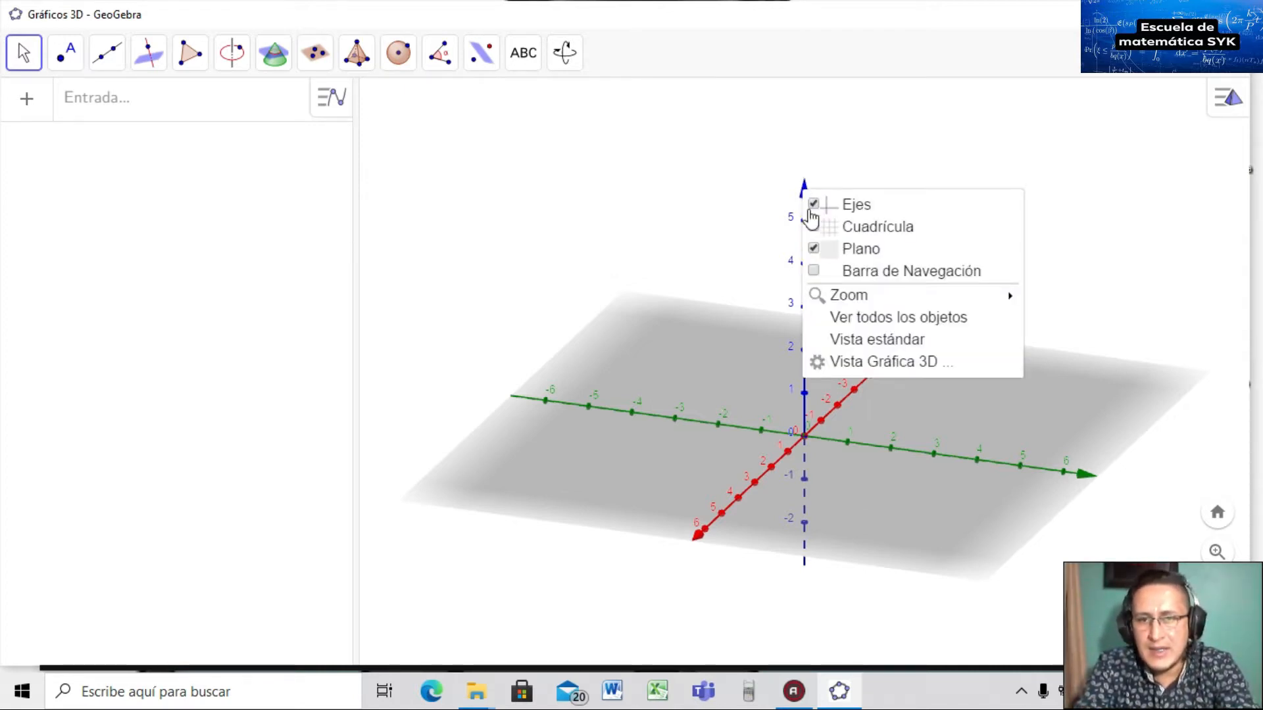
{"action": "left_click", "coordinate": [853, 366]}
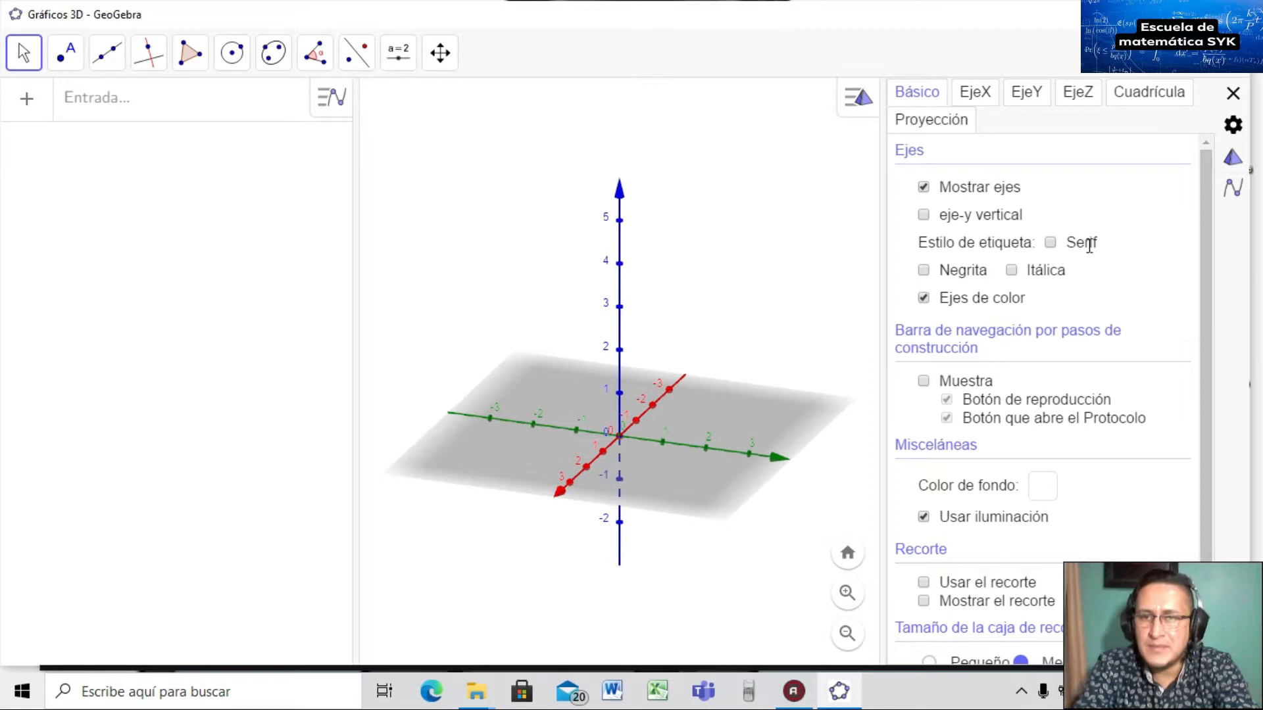
{"action": "left_click", "coordinate": [974, 96]}
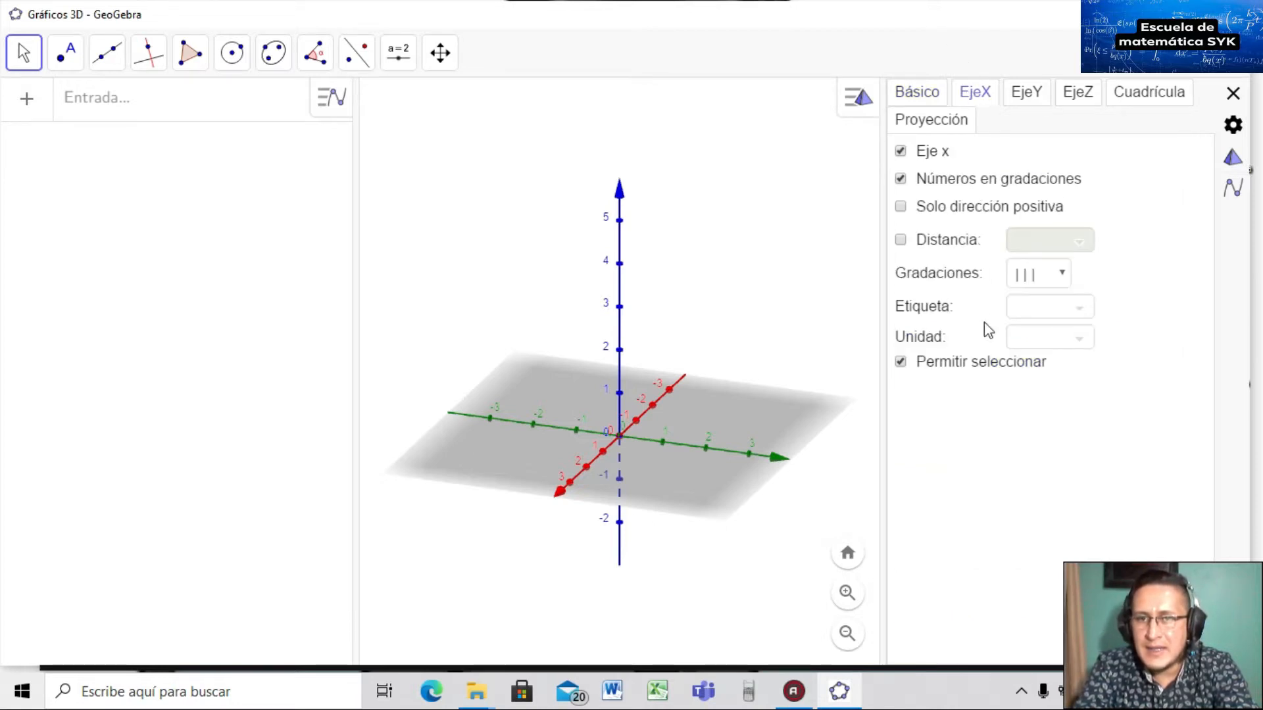
{"action": "left_click", "coordinate": [1025, 305]}
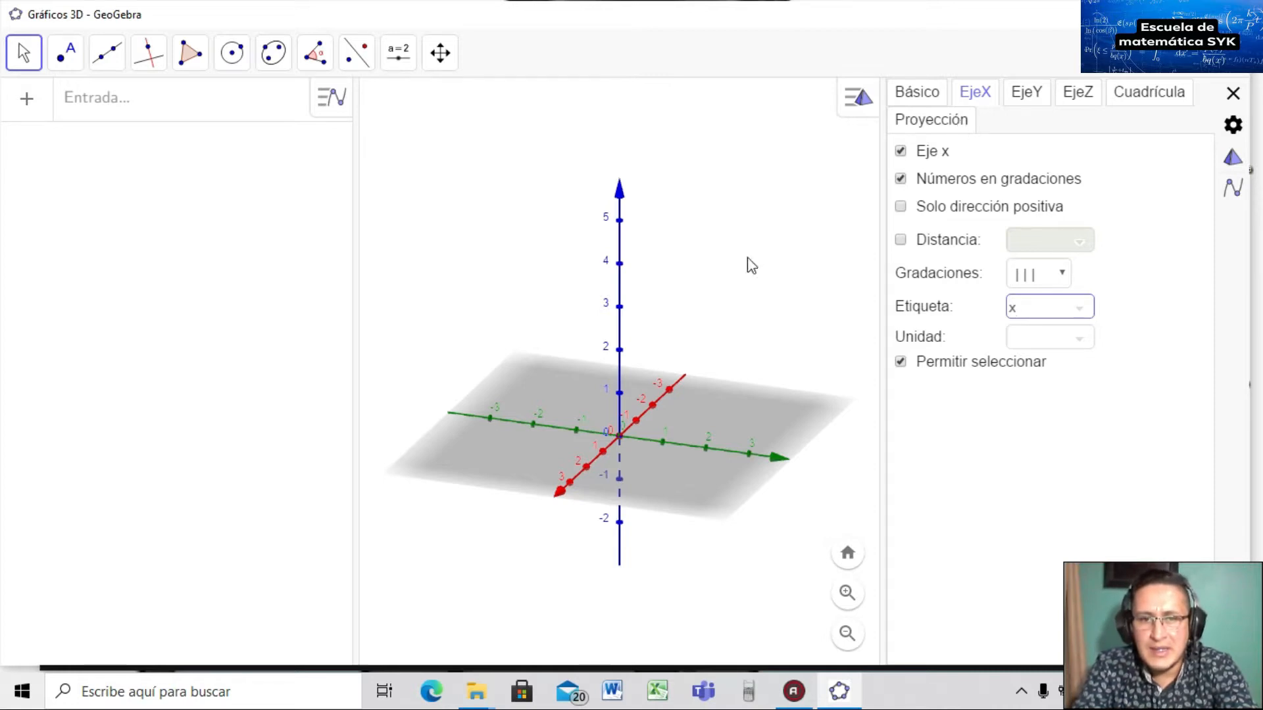
{"action": "left_click", "coordinate": [1031, 96]}
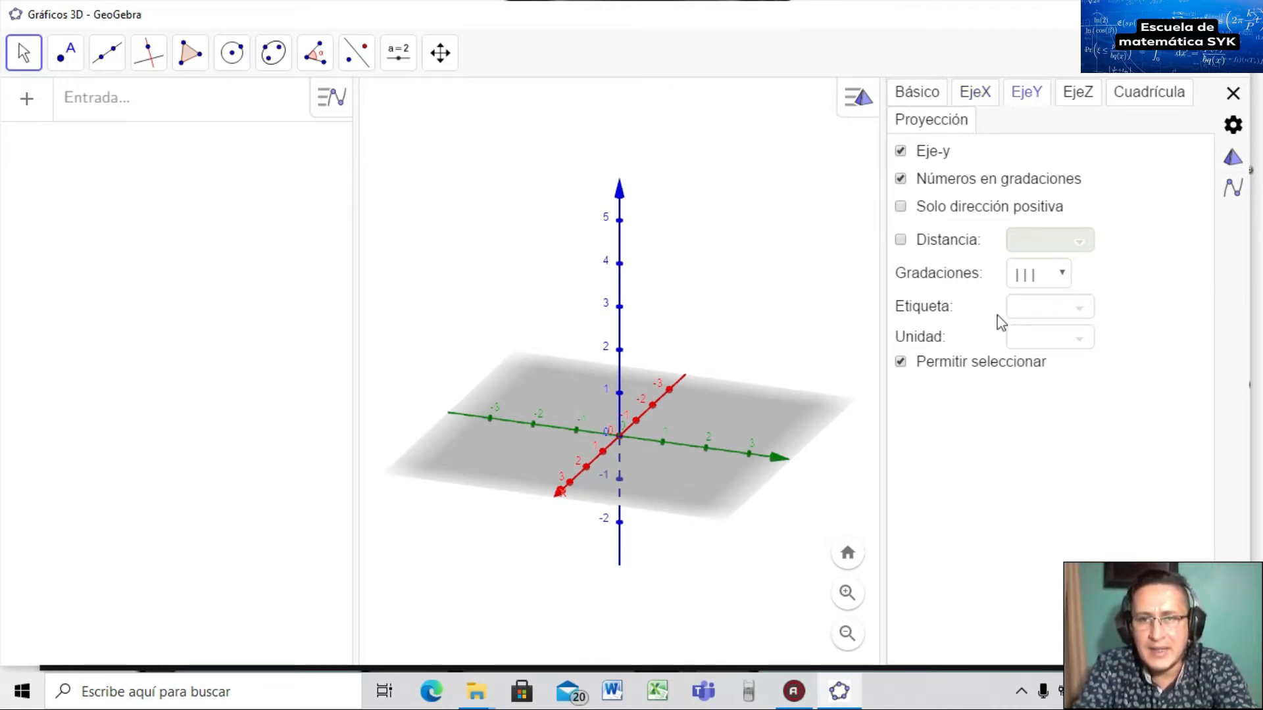
{"action": "left_click", "coordinate": [1036, 312]}
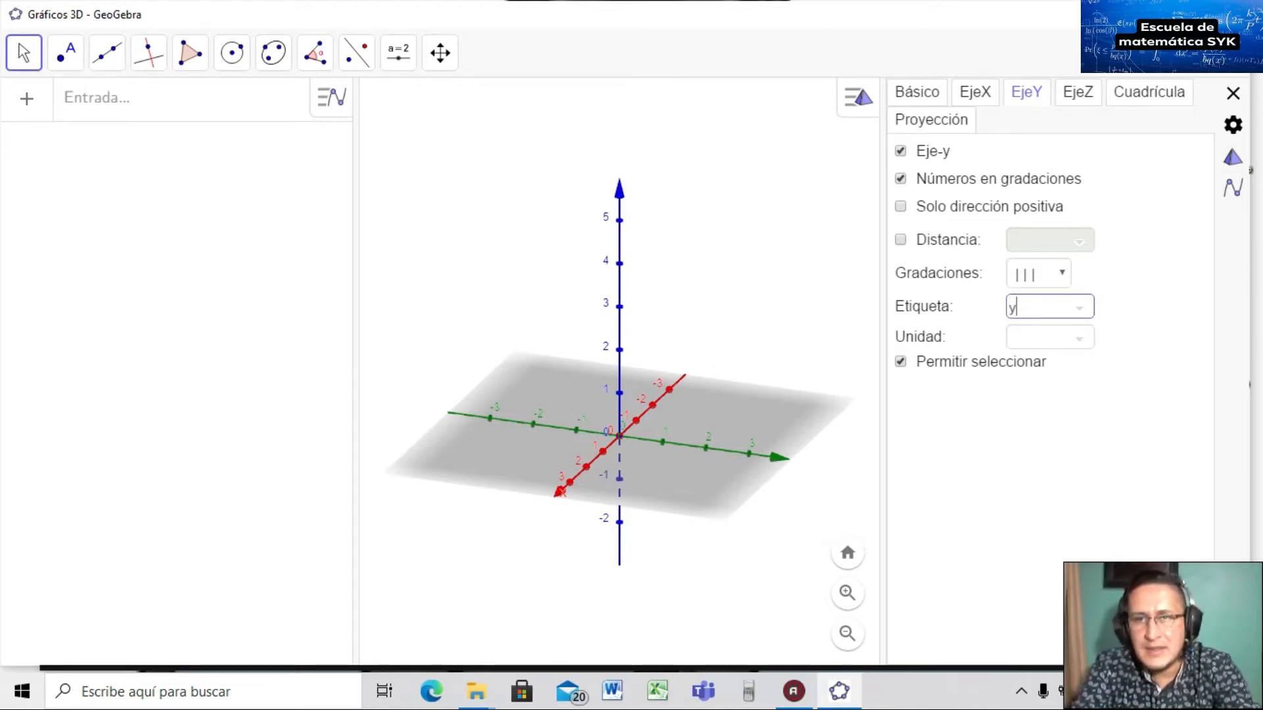
{"action": "left_click", "coordinate": [1086, 94]}
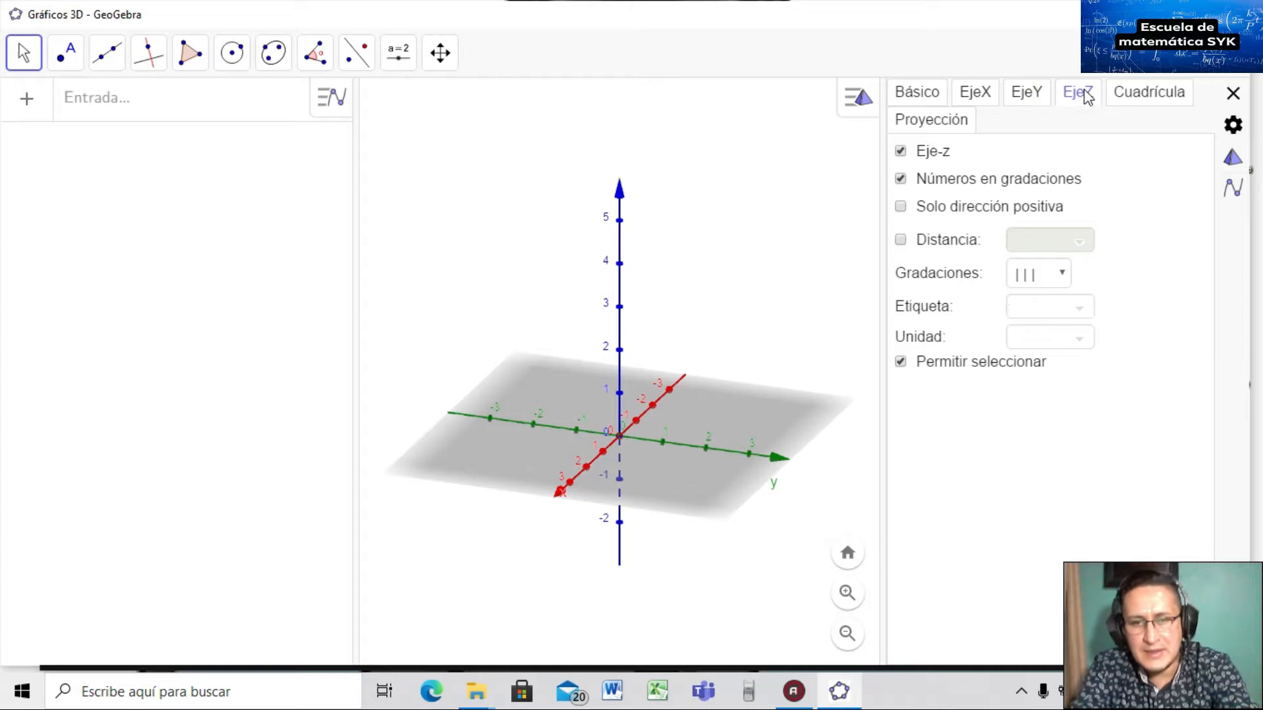
{"action": "left_click", "coordinate": [1234, 94]}
{"action": "mouse_move", "coordinate": [960, 340]}
{"action": "left_mouse_down"}
{"action": "mouse_move", "coordinate": [961, 318]}
{"action": "mouse_move", "coordinate": [938, 338]}
{"action": "left_mouse_up"}
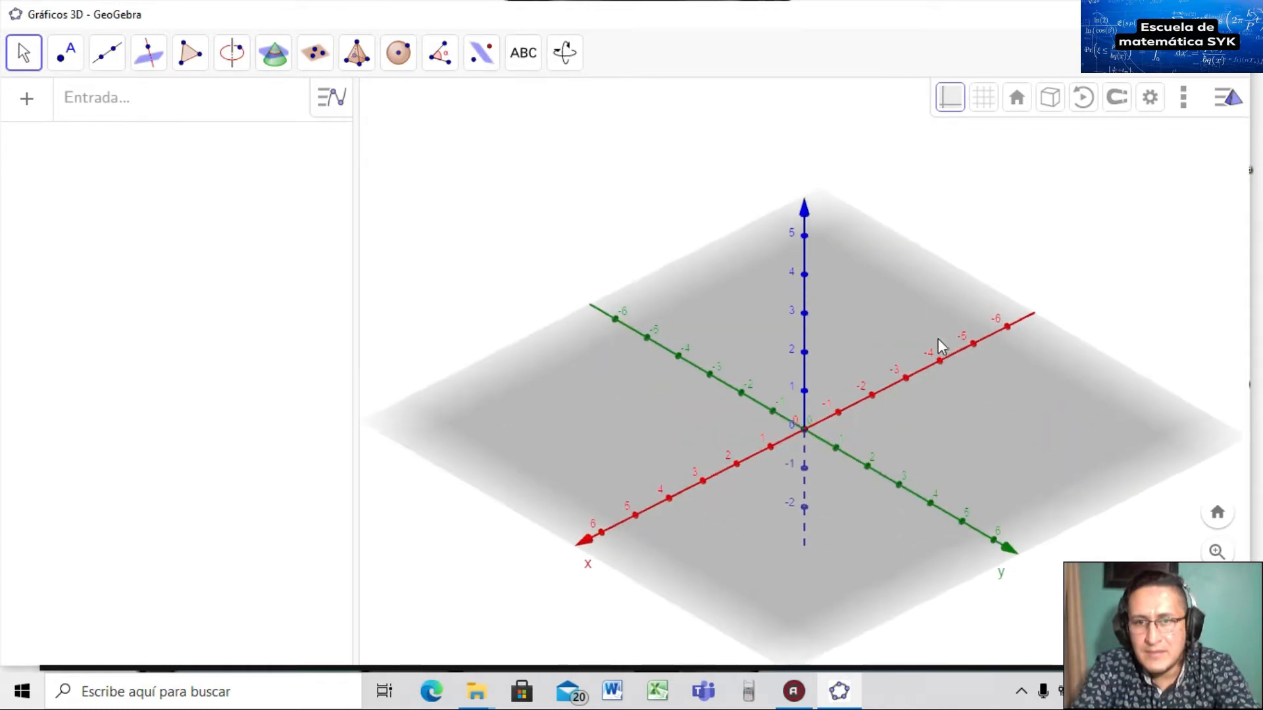
Reopen the 3D view settings, label the z axis 'z', and check the y label.
{"action": "right_click", "coordinate": [808, 213]}
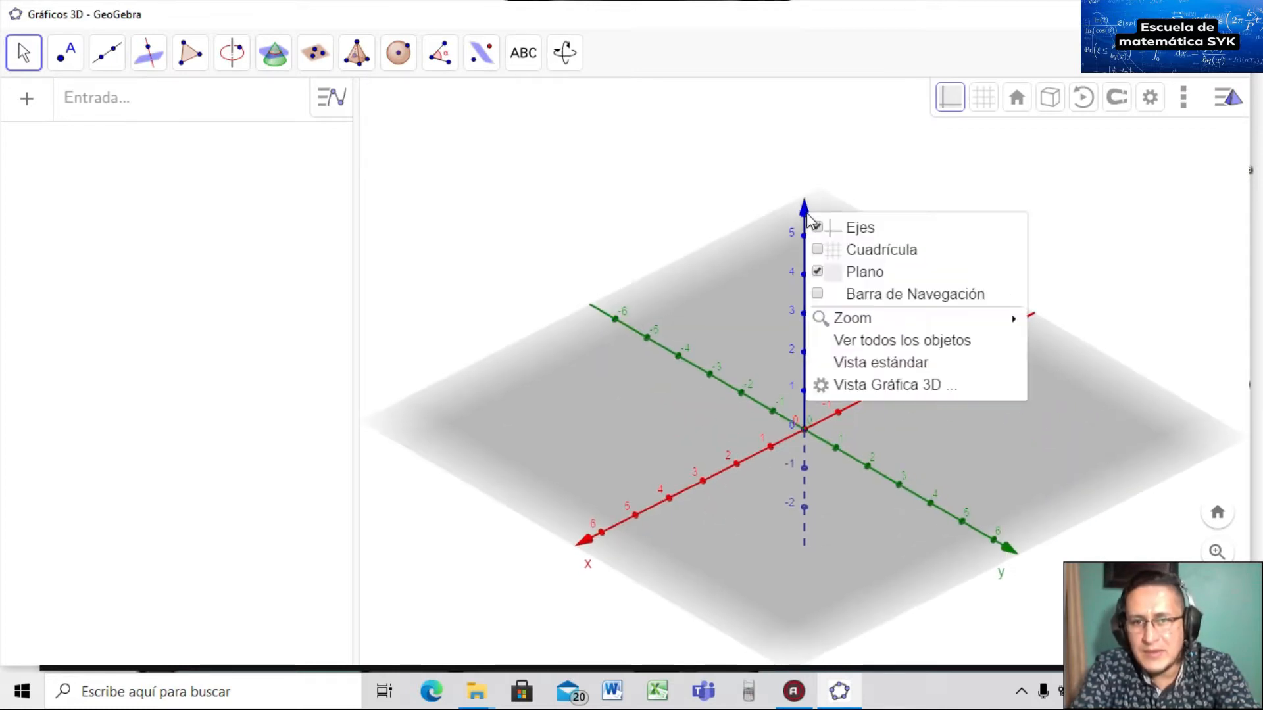
{"action": "left_click", "coordinate": [844, 388]}
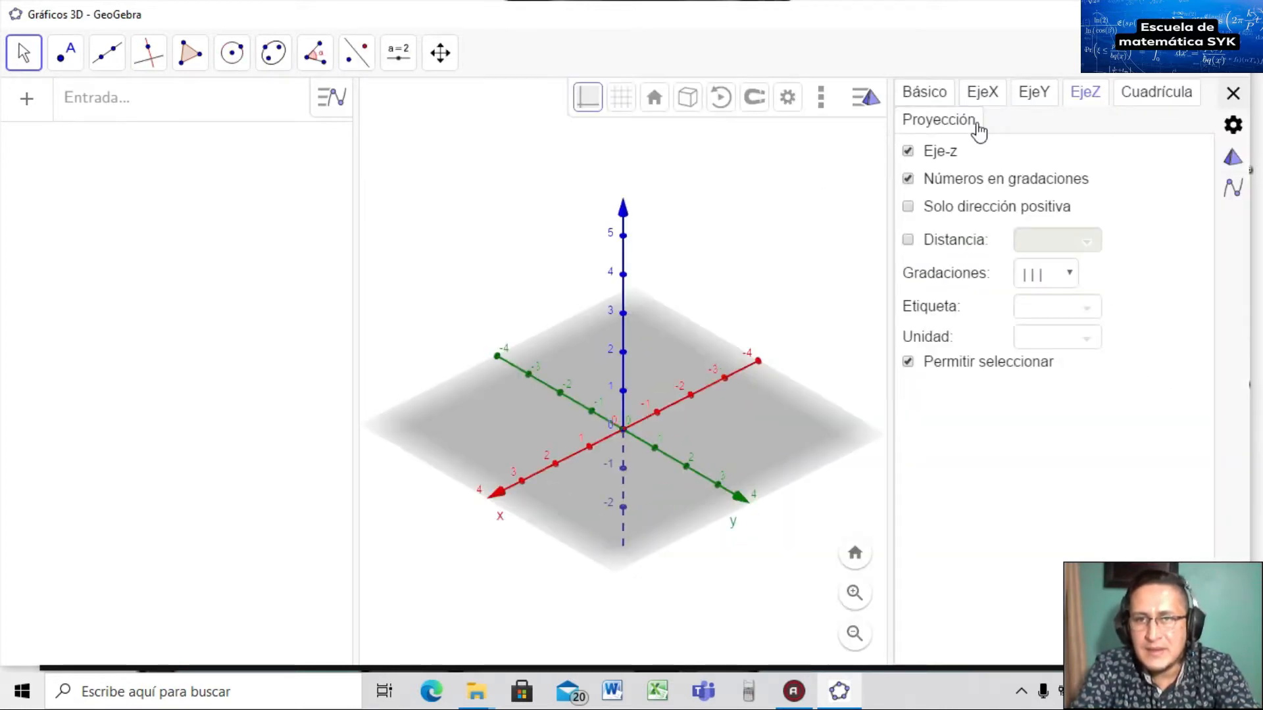
{"action": "left_click", "coordinate": [1030, 307]}
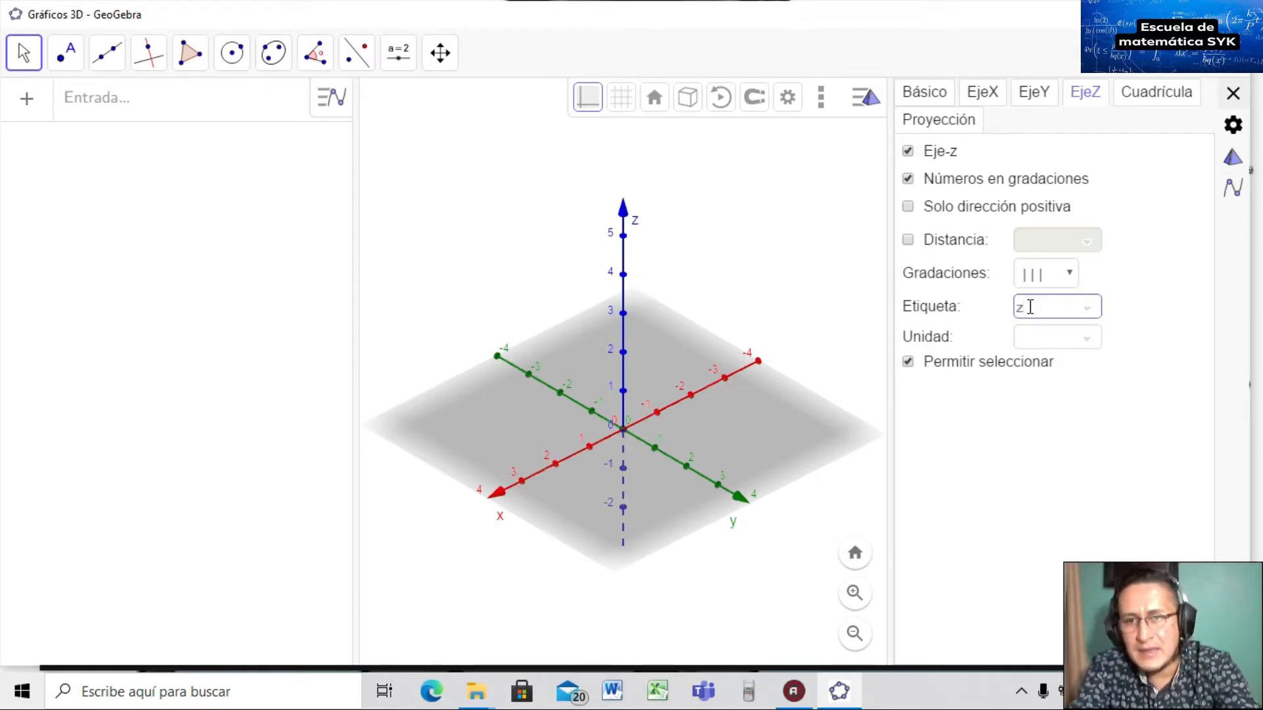
{"action": "left_click", "coordinate": [1233, 94]}
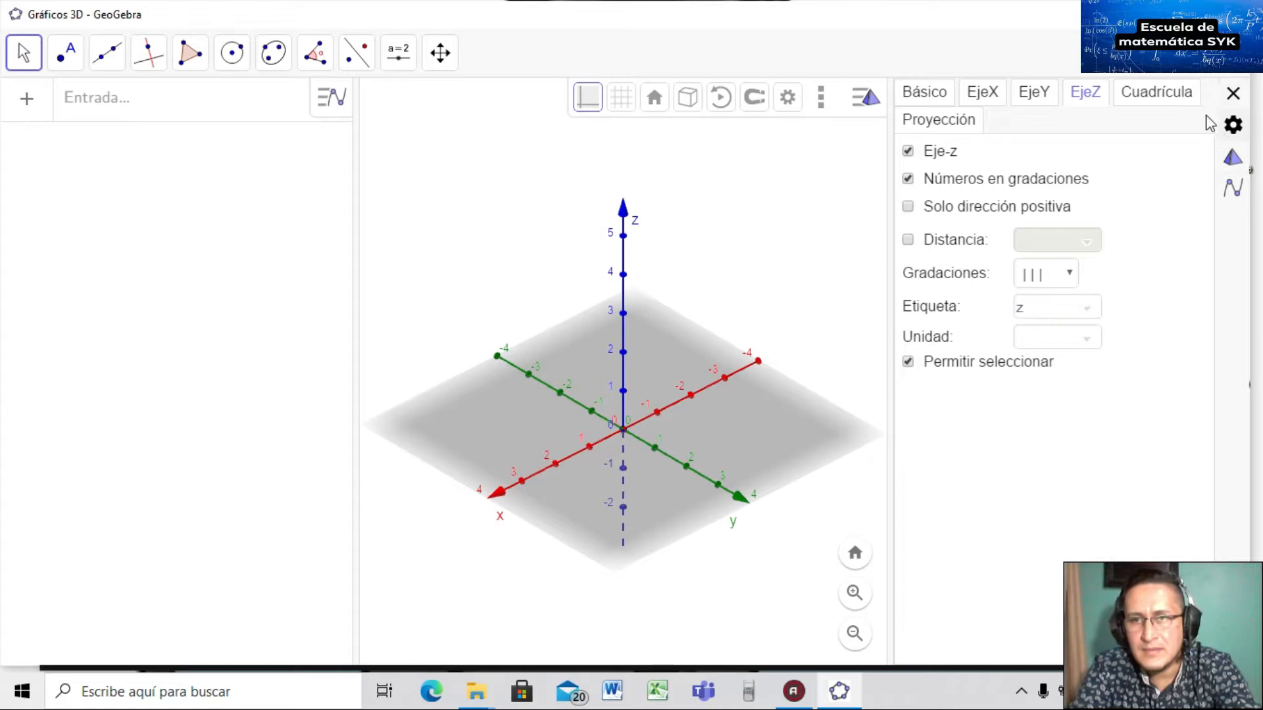
{"action": "left_click", "coordinate": [1033, 92]}
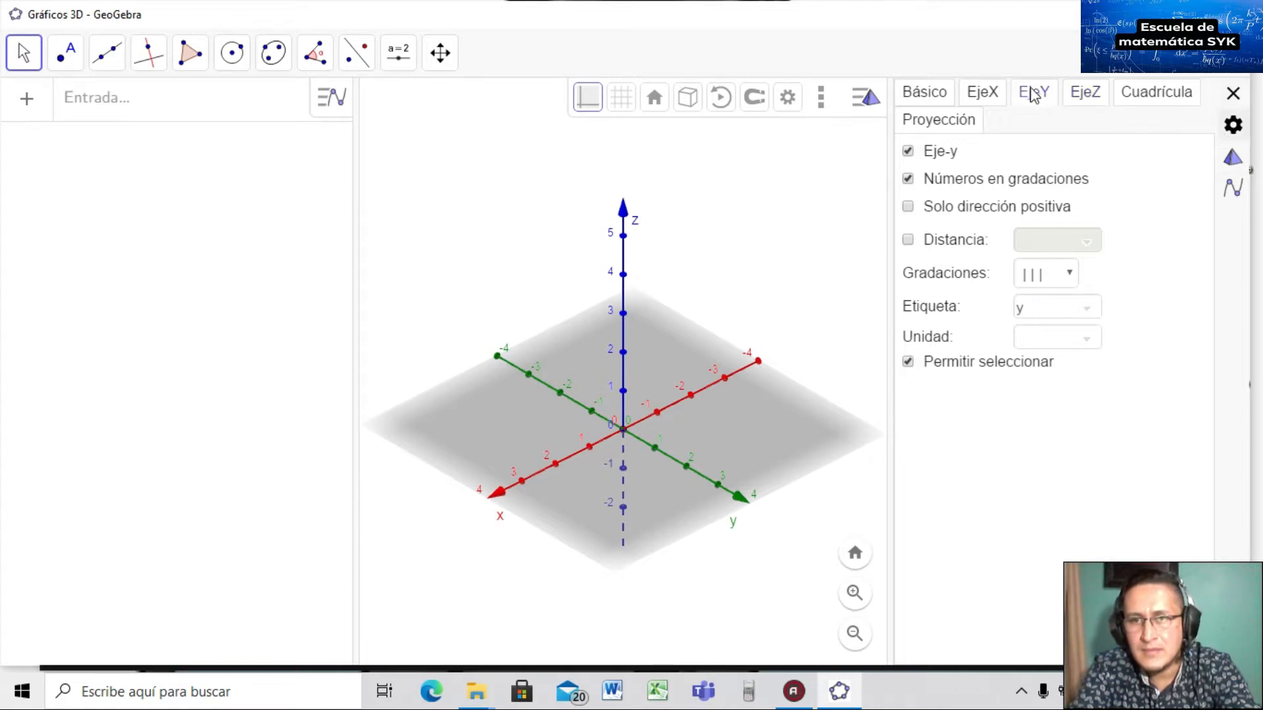
{"action": "left_click", "coordinate": [1234, 94]}
{"action": "left_click_drag", "start_coordinate": [702, 307], "coordinate": [688, 317]}
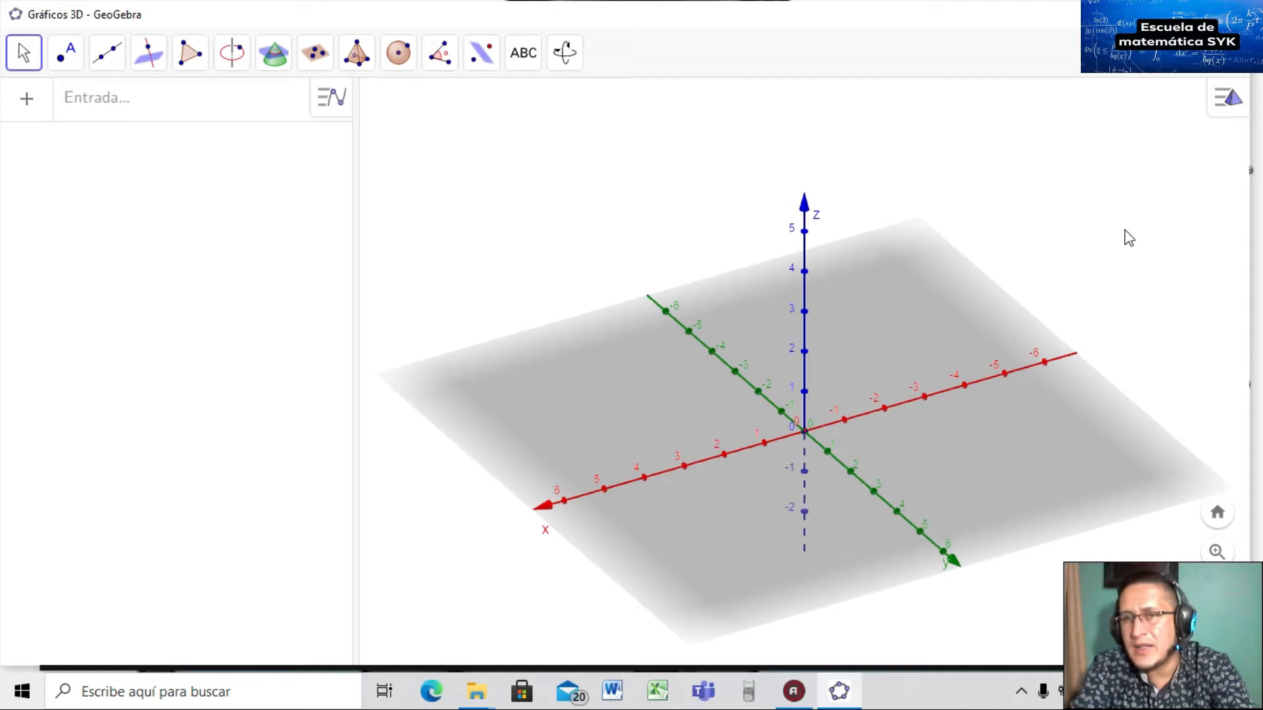
Plot the surface z=1-x^2 and turn the scene to a front xz view.
{"action": "left_click", "coordinate": [92, 114]}
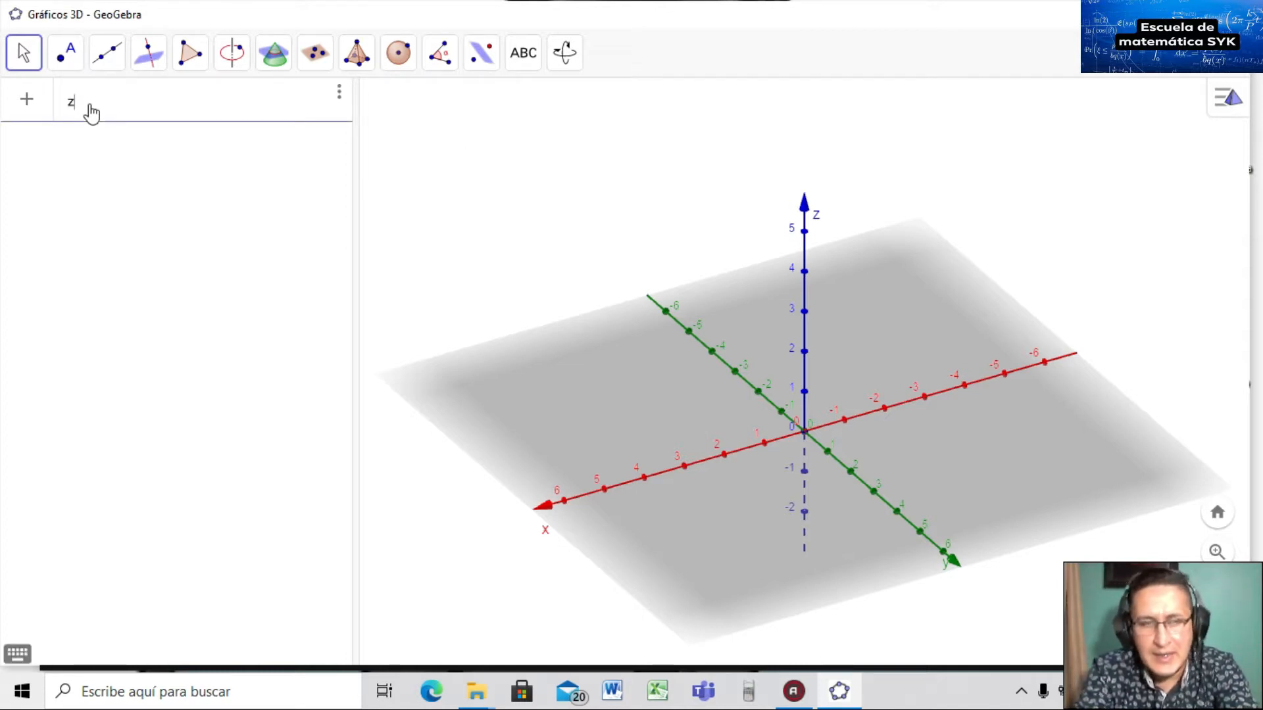
{"action": "type", "text": "z=1"}
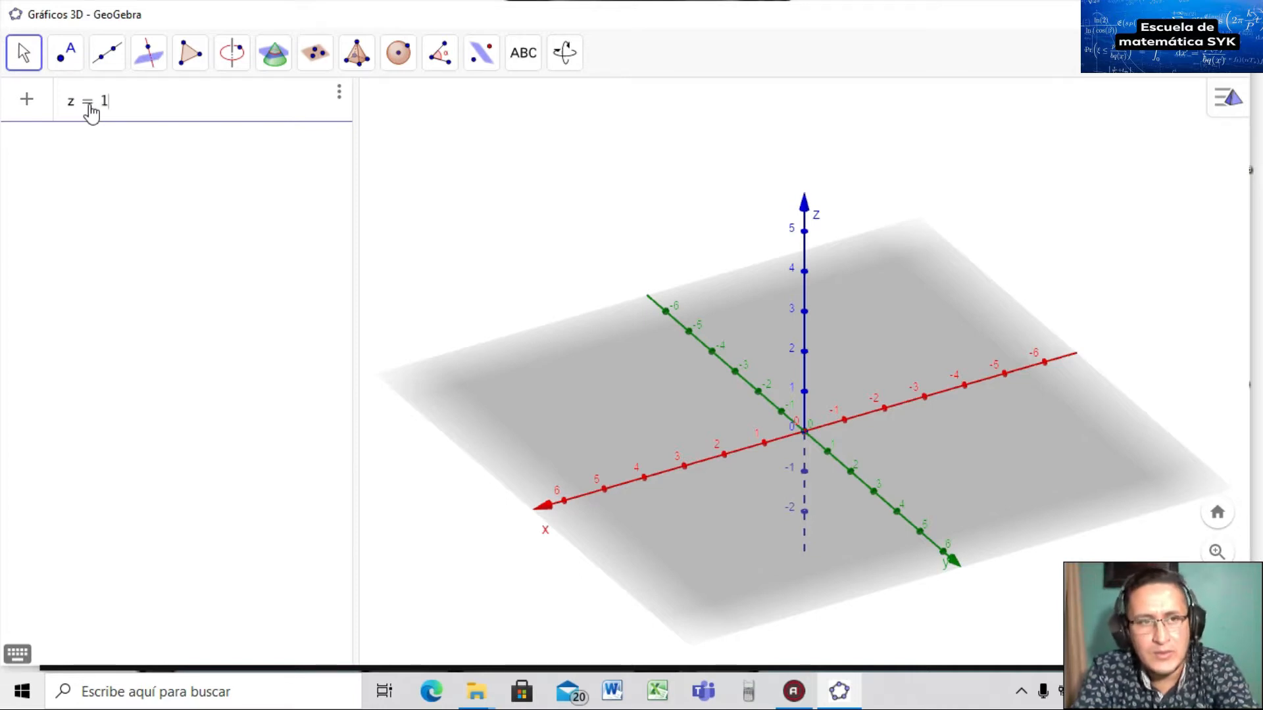
{"action": "type", "text": "-x^2"}
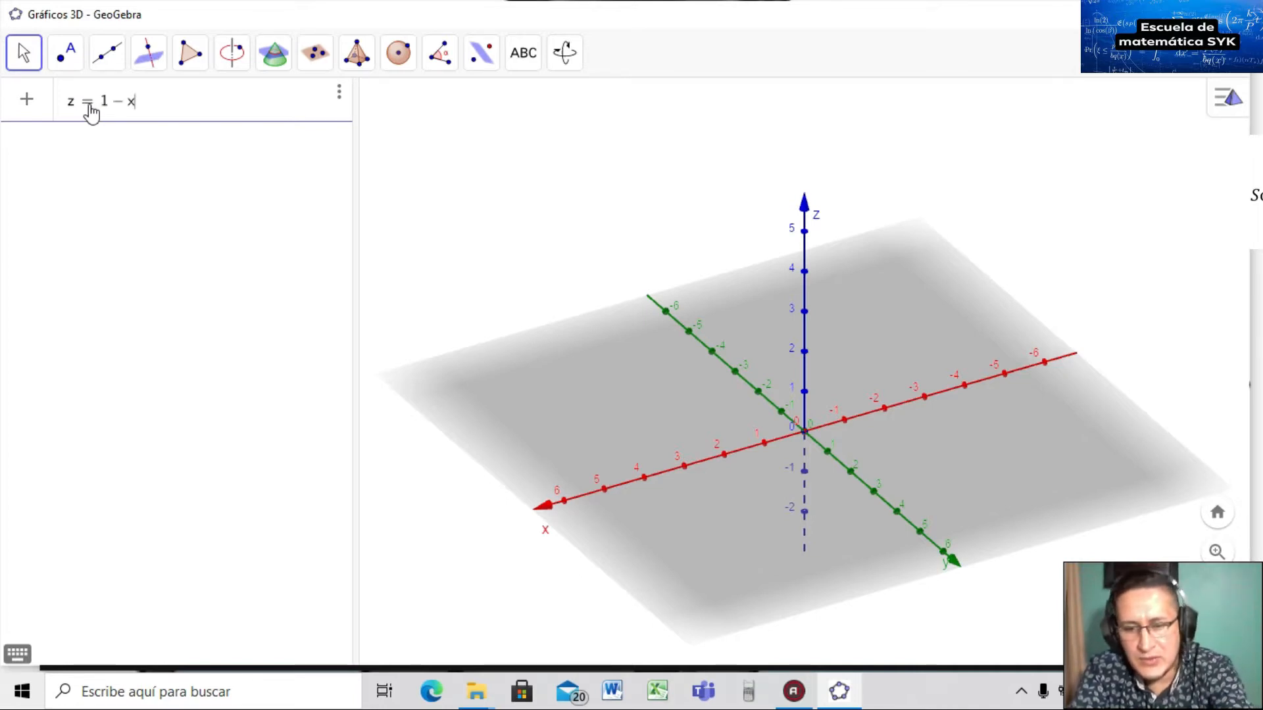
{"action": "key", "text": "Return"}
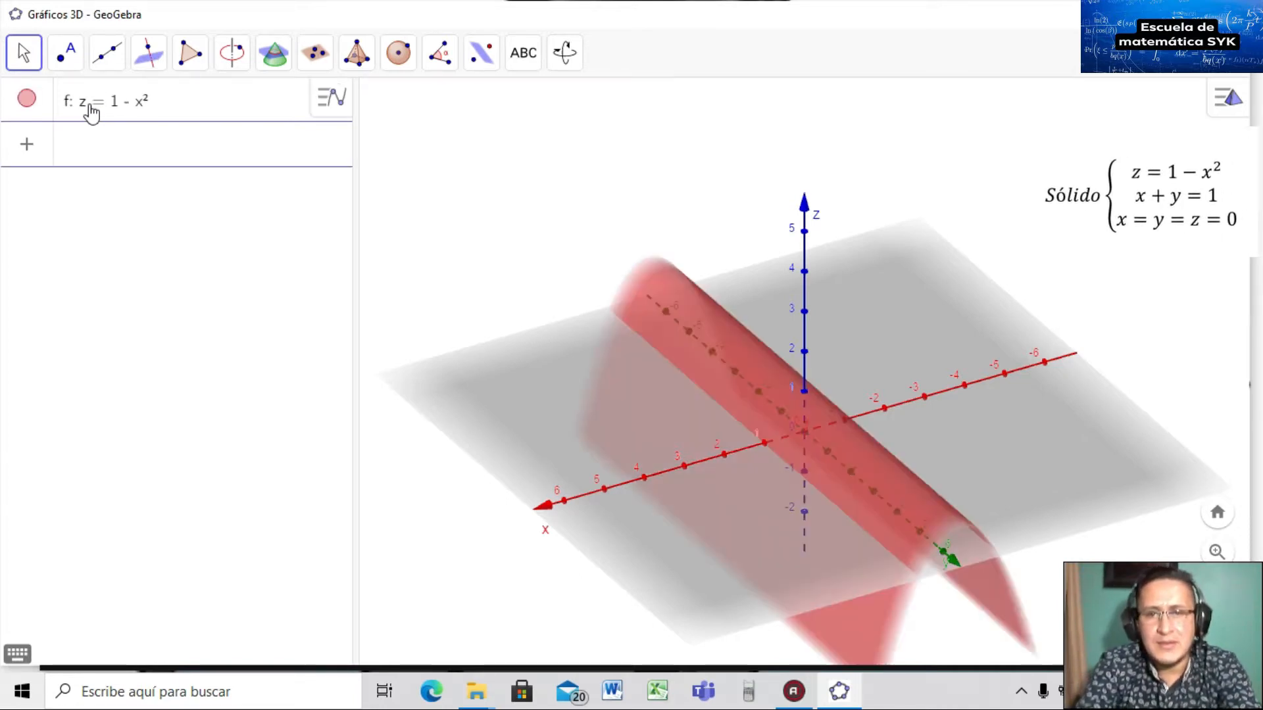
{"action": "mouse_move", "coordinate": [804, 523]}
{"action": "left_mouse_down"}
{"action": "mouse_move", "coordinate": [796, 493]}
{"action": "mouse_move", "coordinate": [815, 529]}
{"action": "mouse_move", "coordinate": [831, 534]}
{"action": "mouse_move", "coordinate": [835, 522]}
{"action": "mouse_move", "coordinate": [807, 520]}
{"action": "left_mouse_up"}
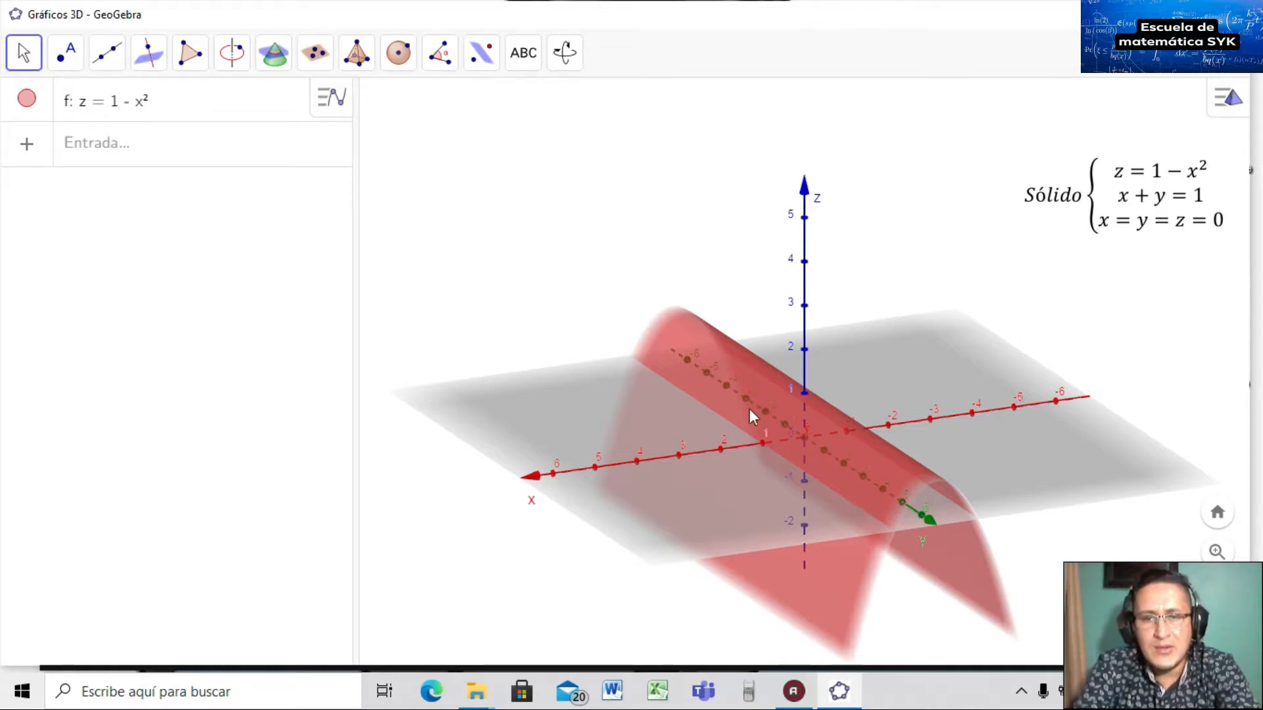
{"action": "mouse_move", "coordinate": [903, 502]}
{"action": "left_mouse_down"}
{"action": "mouse_move", "coordinate": [914, 534]}
{"action": "mouse_move", "coordinate": [885, 446]}
{"action": "mouse_move", "coordinate": [901, 467]}
{"action": "mouse_move", "coordinate": [860, 487]}
{"action": "mouse_move", "coordinate": [885, 489]}
{"action": "left_mouse_up"}
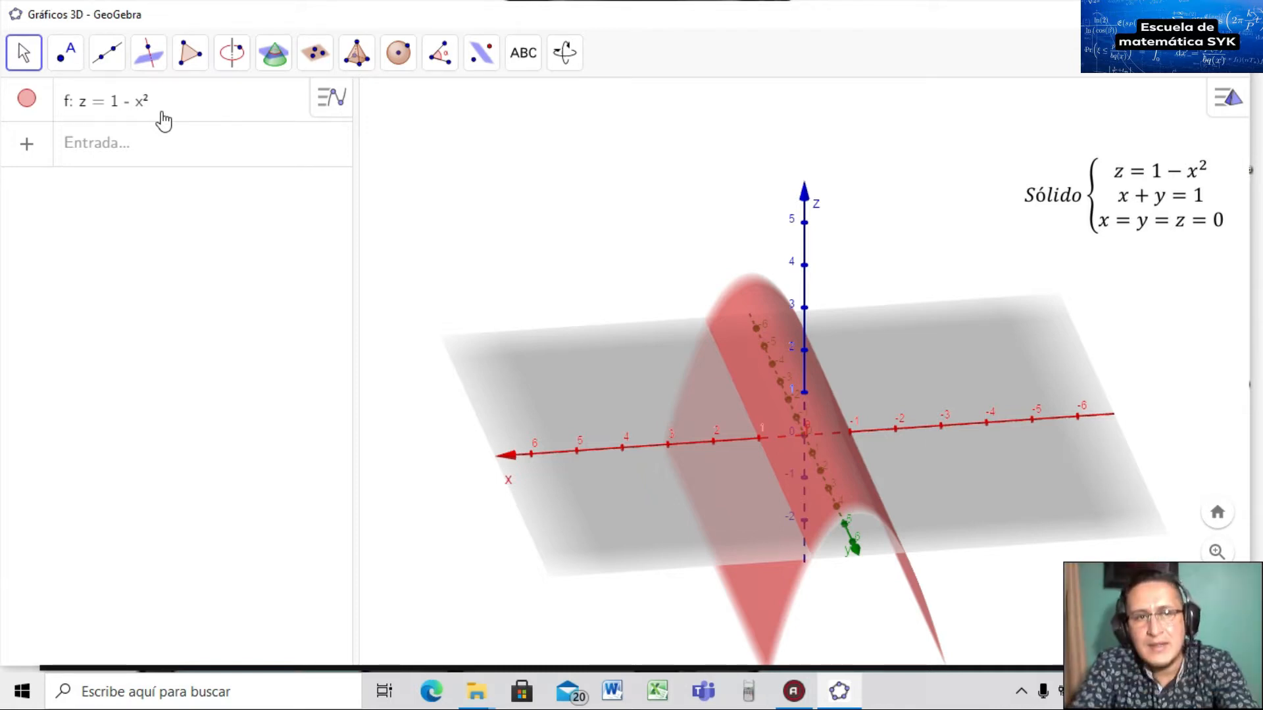
{"action": "left_click", "coordinate": [131, 143]}
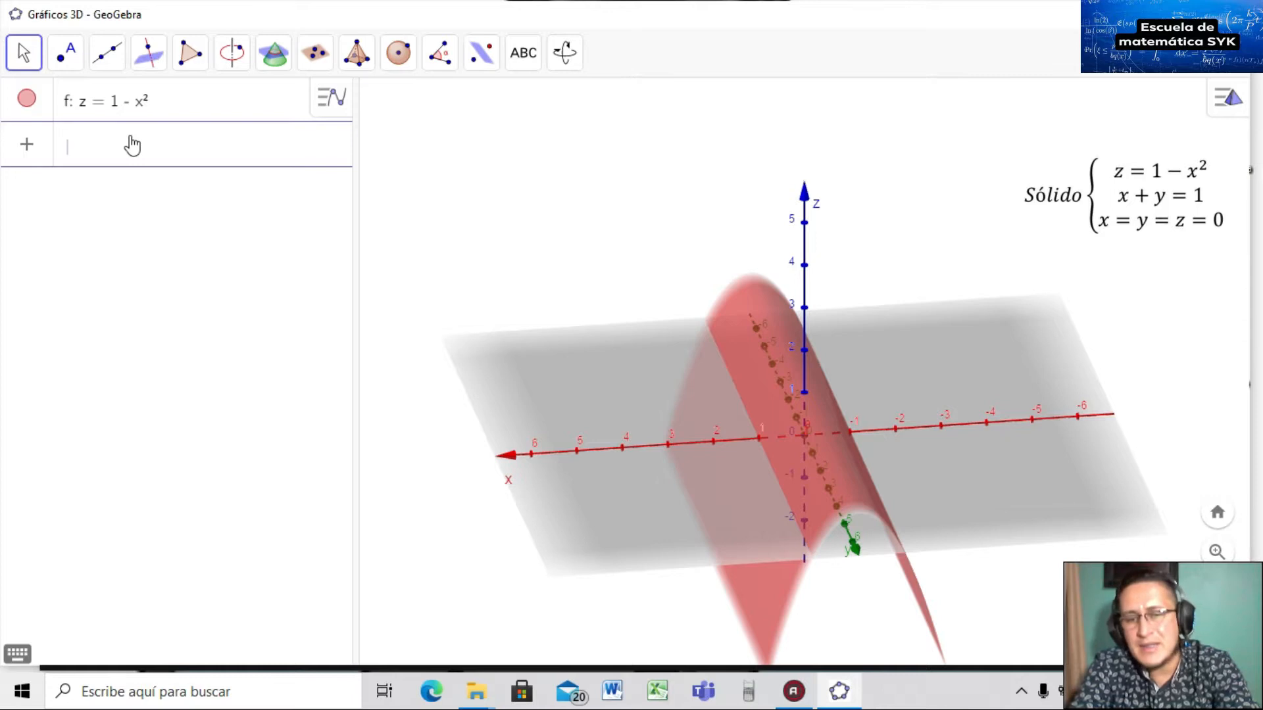
Plot the plane y = 1 - x and orbit to see it crossing the parabolic surface.
{"action": "type", "text": "y "}
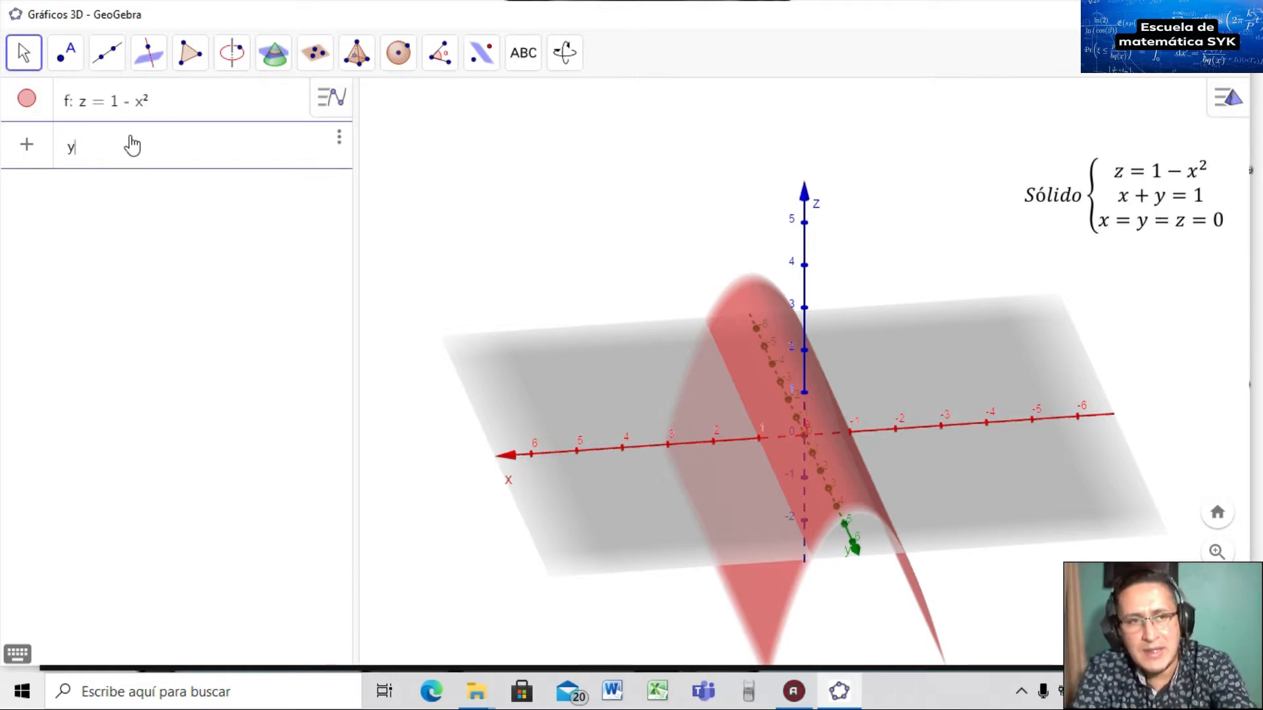
{"action": "type", "text": "="}
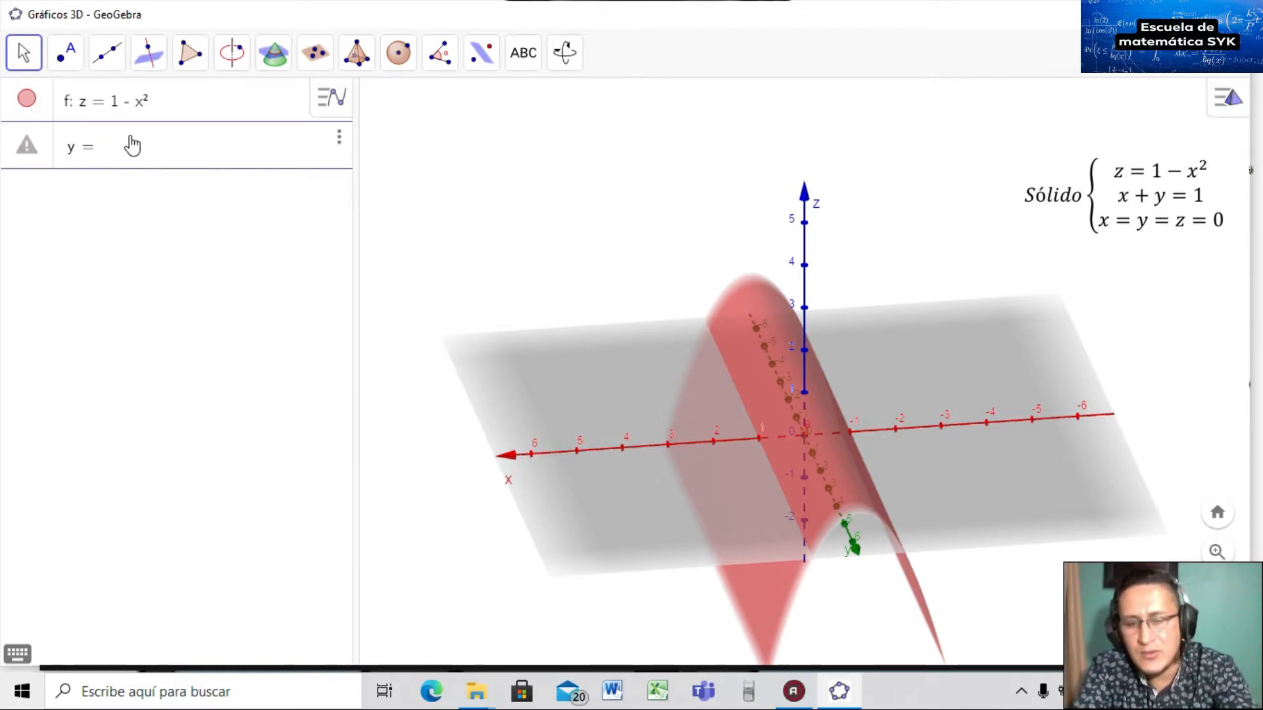
{"action": "type", "text": " 1 - x"}
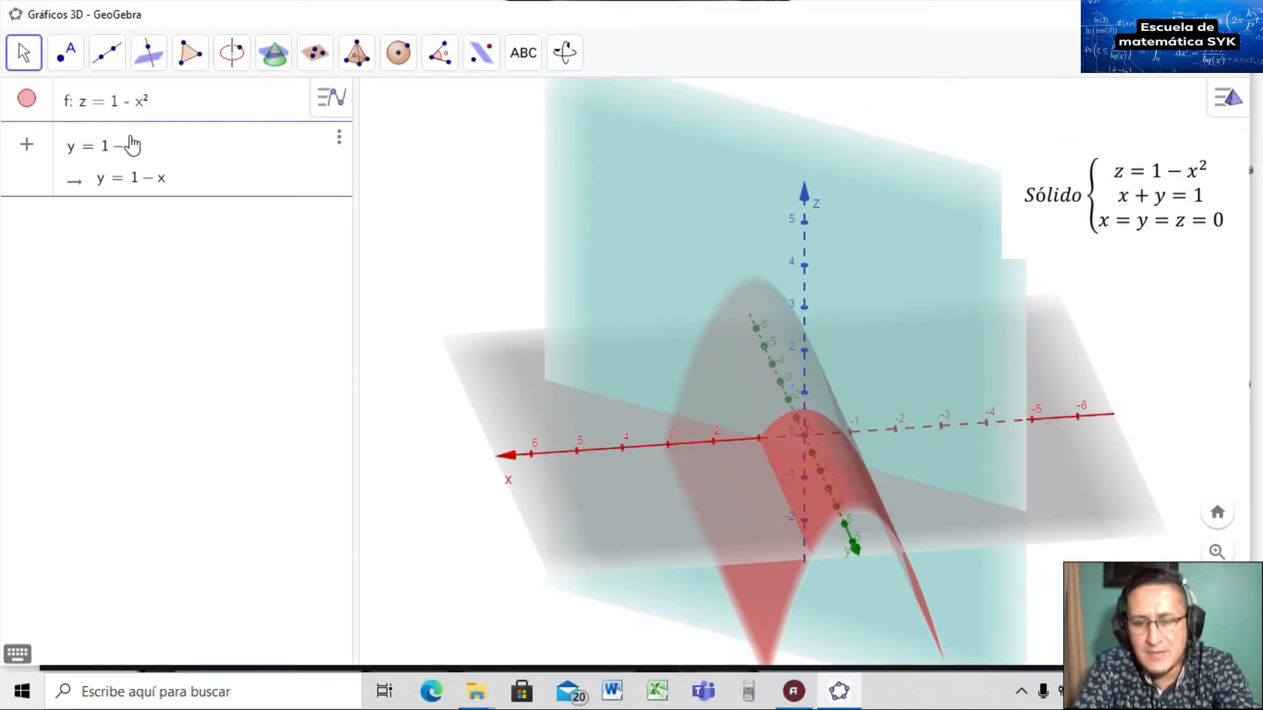
{"action": "key", "text": "Return"}
{"action": "left_click_drag", "start_coordinate": [752, 379], "coordinate": [777, 434]}
{"action": "scroll", "coordinate": [763, 493], "scroll_direction": "up", "scroll_amount": 4}
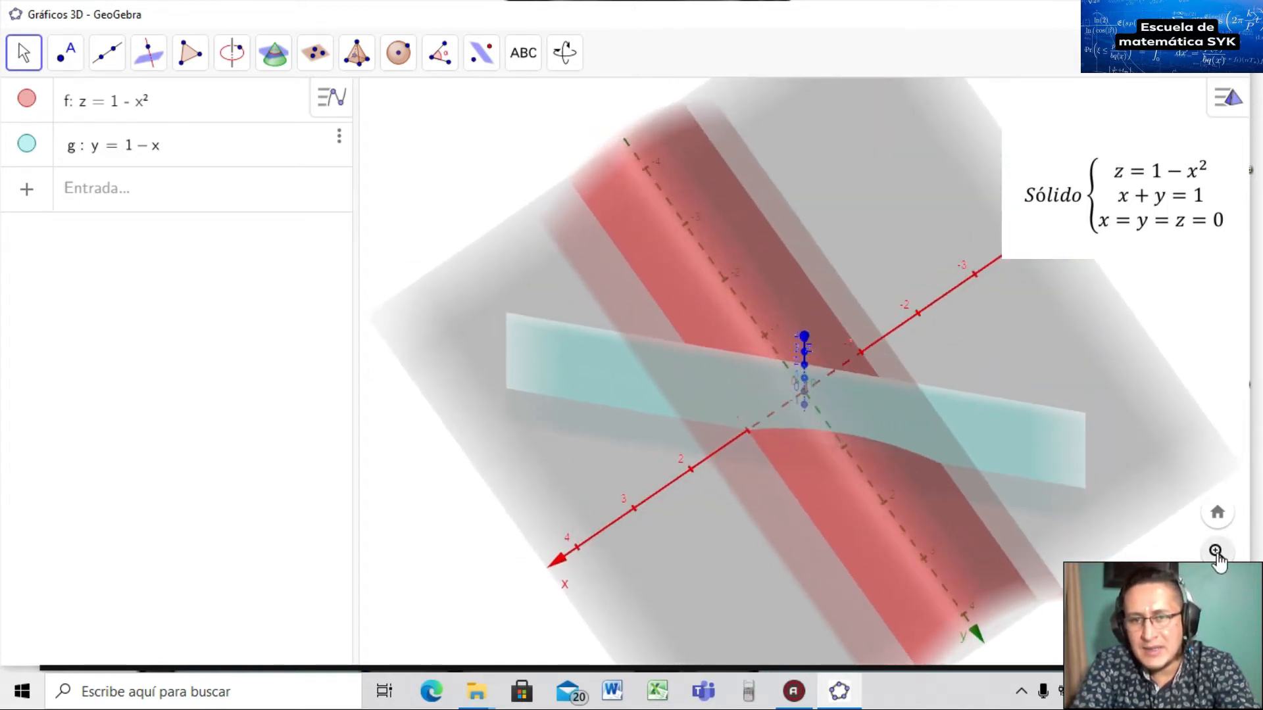
{"action": "left_click_drag", "start_coordinate": [755, 536], "coordinate": [831, 514]}
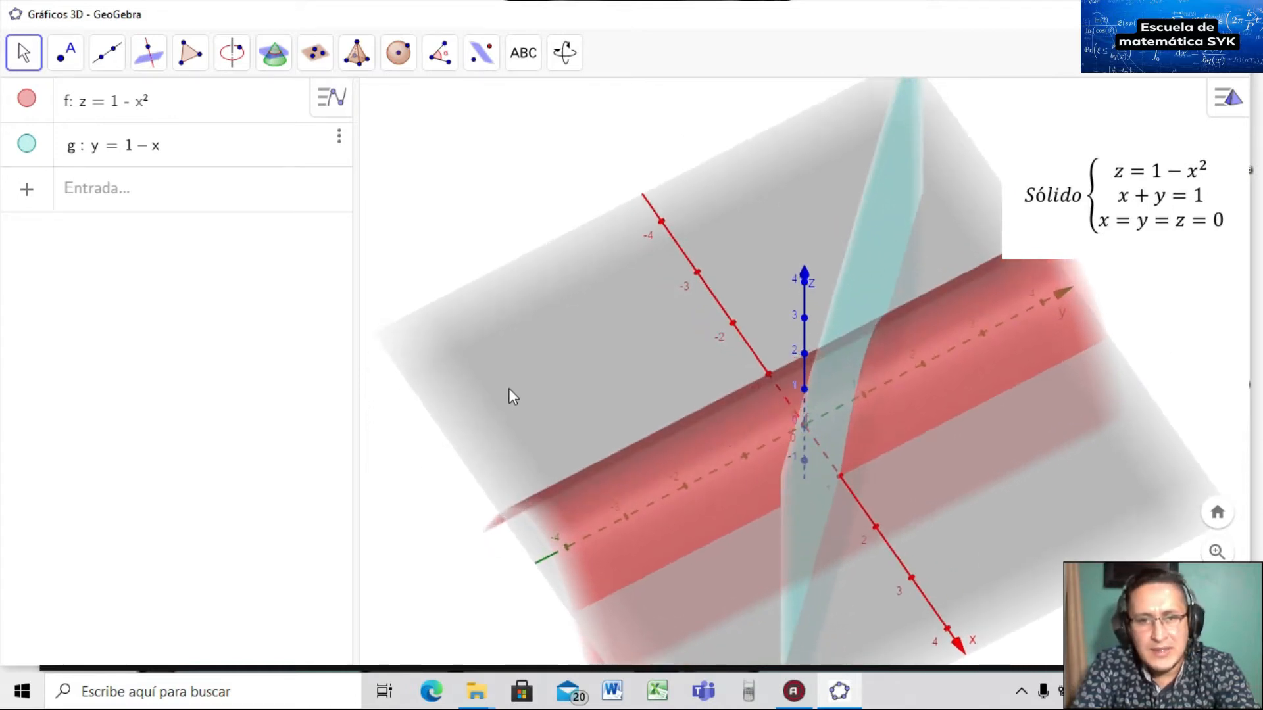
{"action": "mouse_move", "coordinate": [567, 393]}
{"action": "left_mouse_down"}
{"action": "mouse_move", "coordinate": [599, 404]}
{"action": "mouse_move", "coordinate": [598, 386]}
{"action": "mouse_move", "coordinate": [566, 388]}
{"action": "mouse_move", "coordinate": [587, 395]}
{"action": "left_mouse_up"}
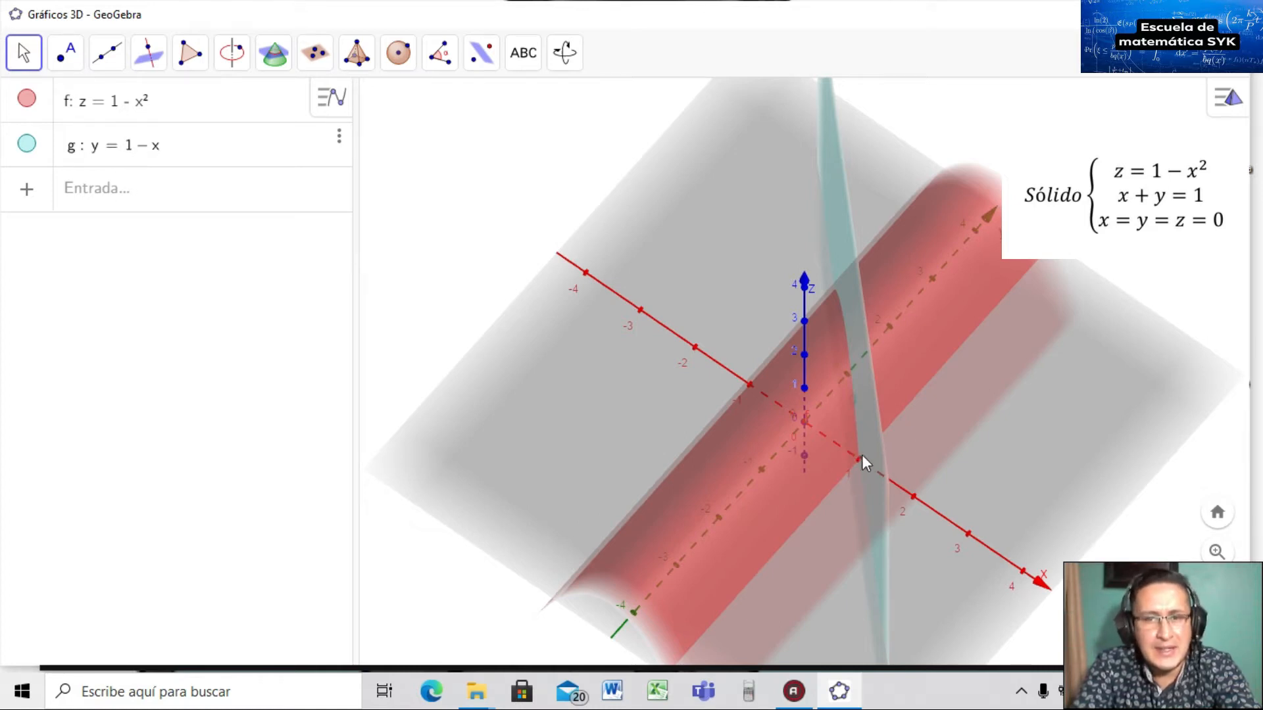
{"action": "left_click_drag", "start_coordinate": [860, 464], "coordinate": [784, 469]}
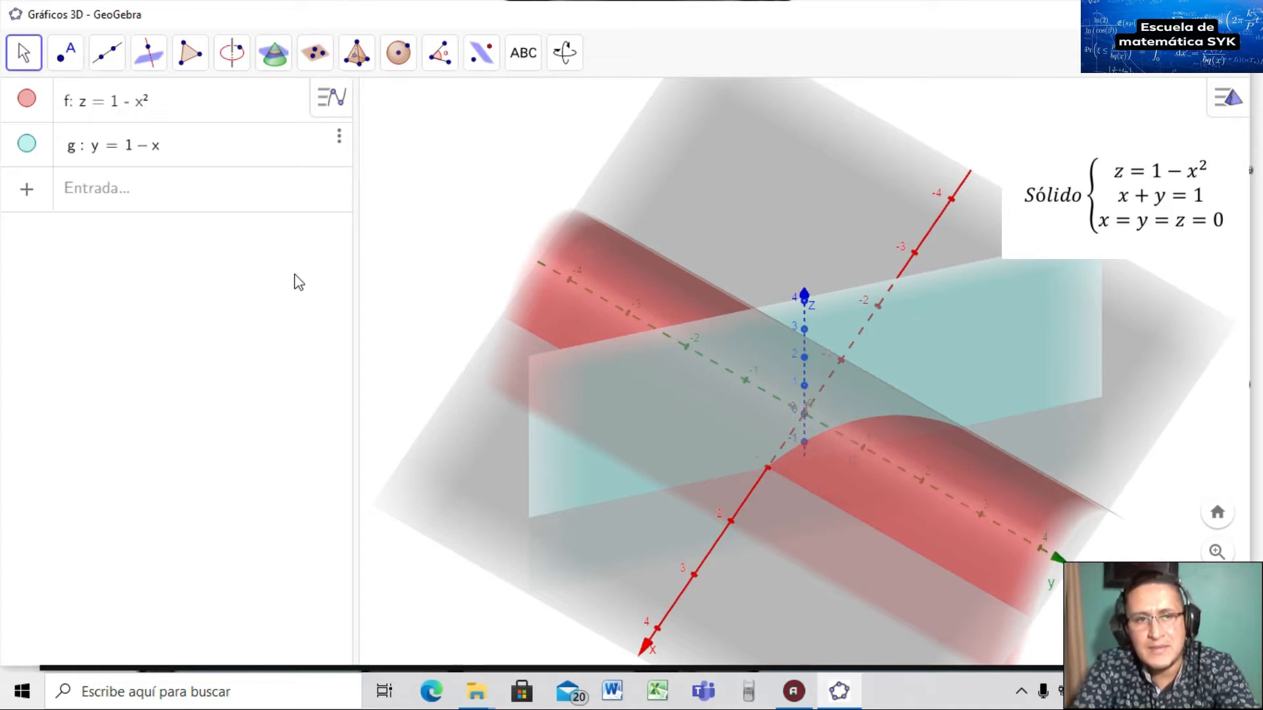
{"action": "left_click", "coordinate": [119, 199]}
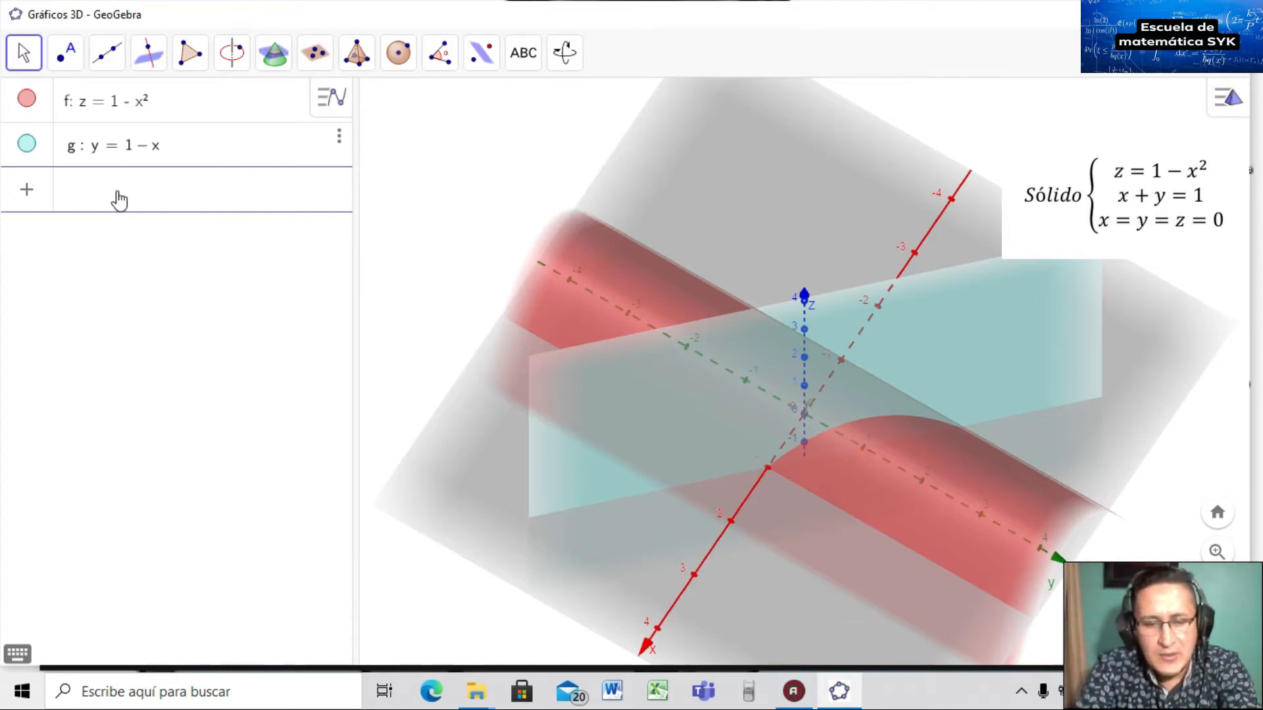
Enter the coordinate planes x = 0, y = 0 and z = 0.
{"action": "type", "text": "x0"}
{"action": "key", "text": "BackSpace"}
{"action": "type", "text": "= 0"}
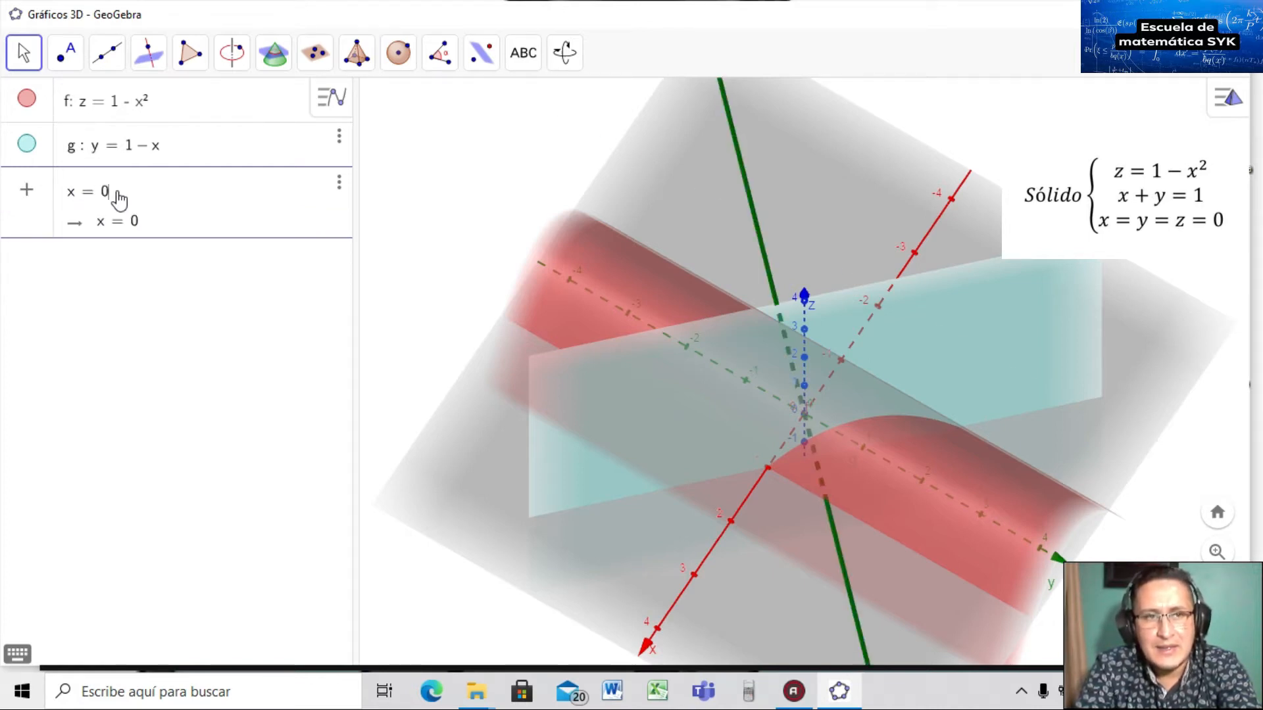
{"action": "key", "text": "Return"}
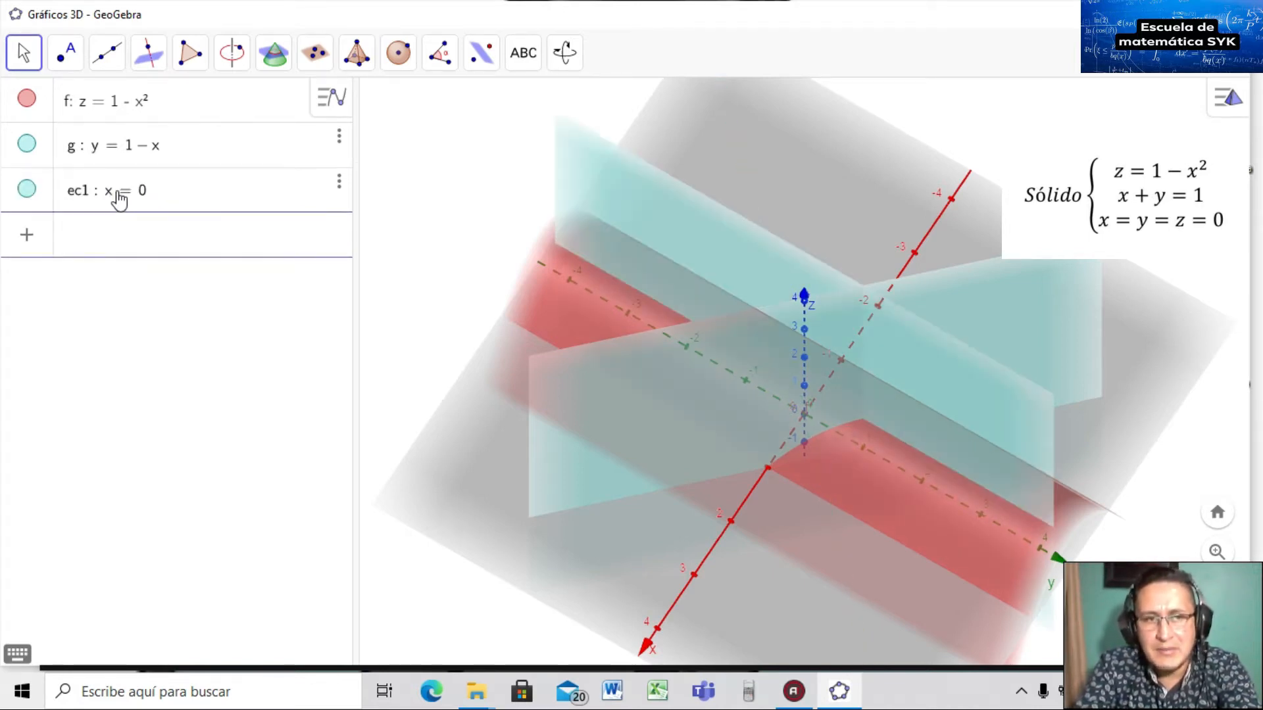
{"action": "type", "text": "y = 0"}
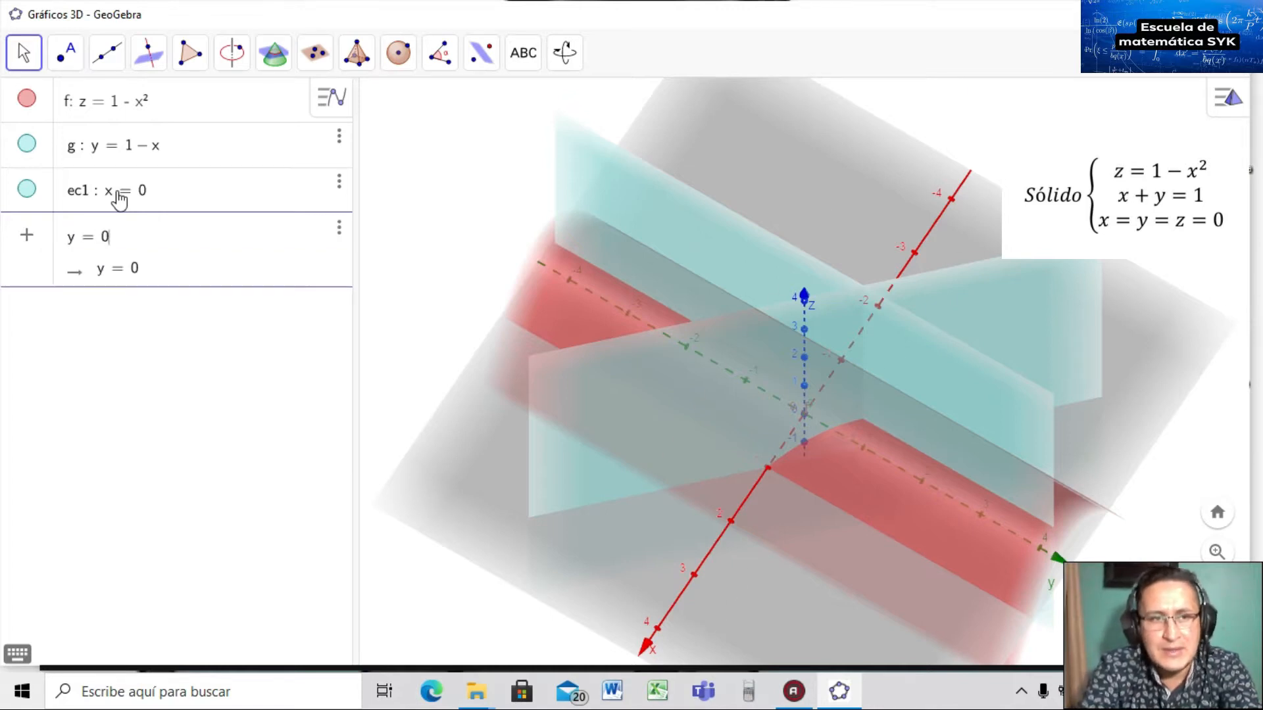
{"action": "key", "text": "Return"}
{"action": "type", "text": "z = 0"}
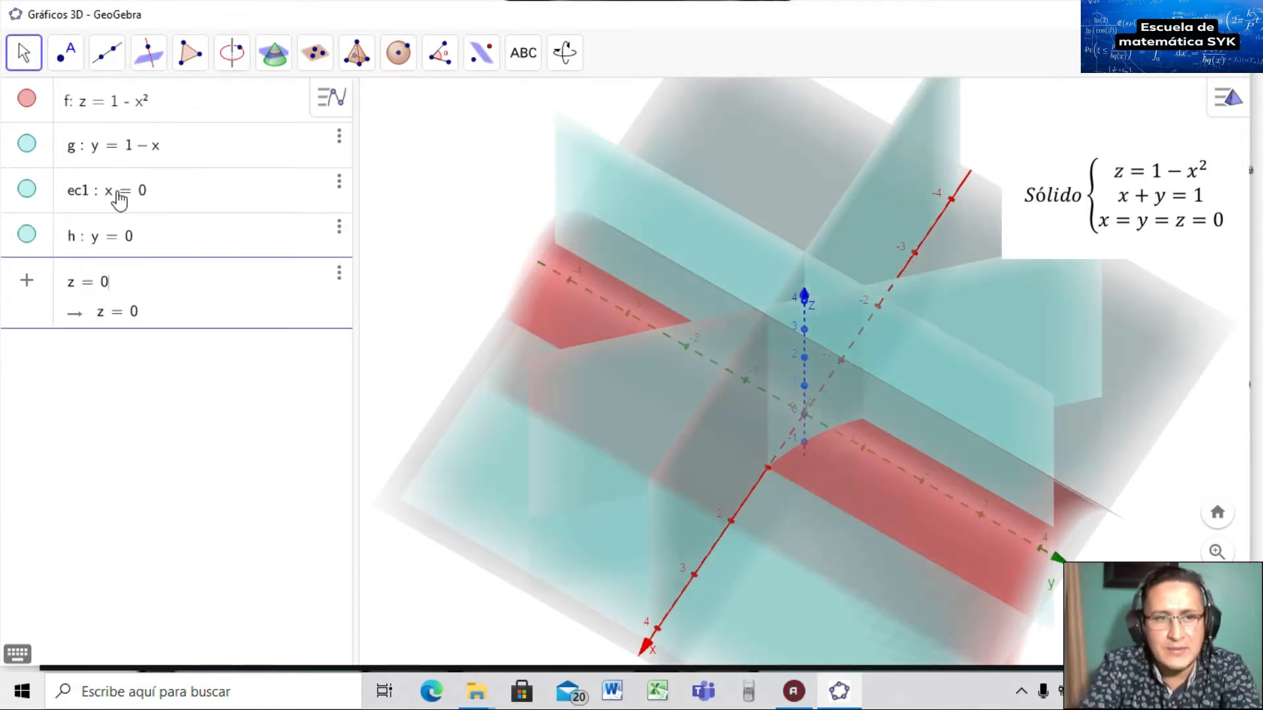
{"action": "key", "text": "Return"}
Orbit the 3D view to inspect the three coordinate planes and the z axis.
{"action": "left_click_drag", "start_coordinate": [788, 437], "coordinate": [794, 465]}
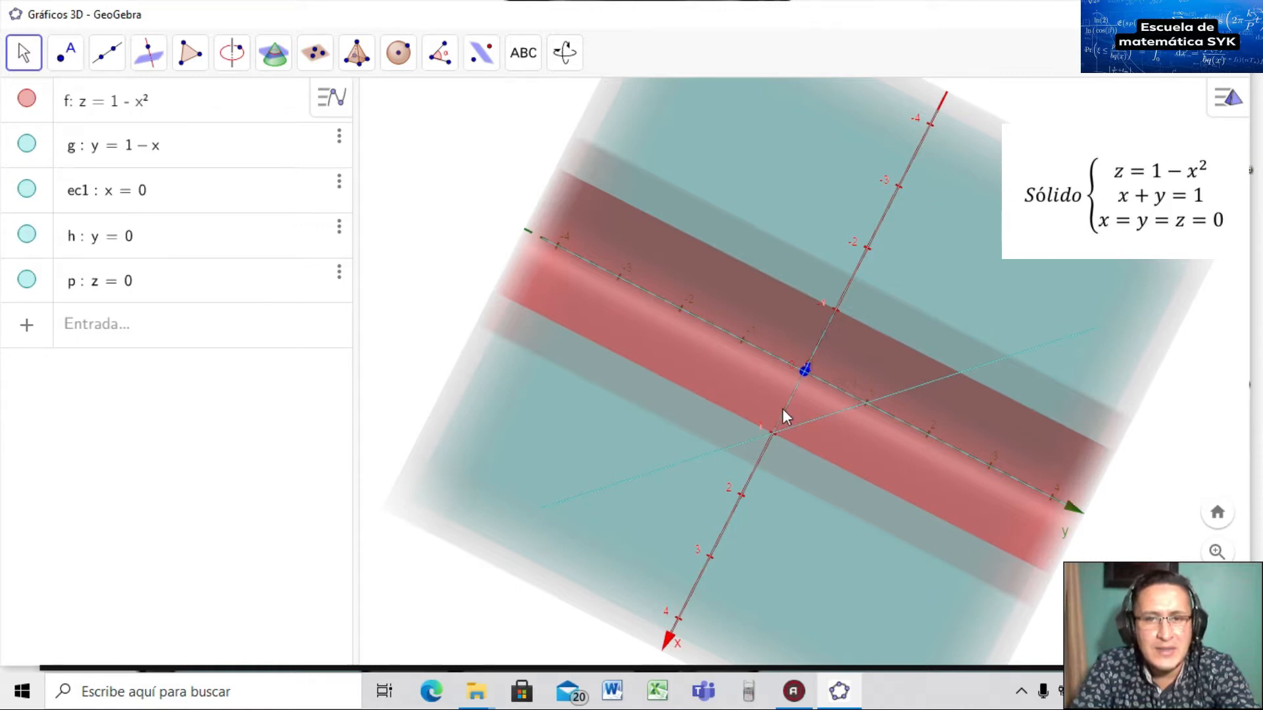
{"action": "left_click_drag", "start_coordinate": [810, 475], "coordinate": [812, 449]}
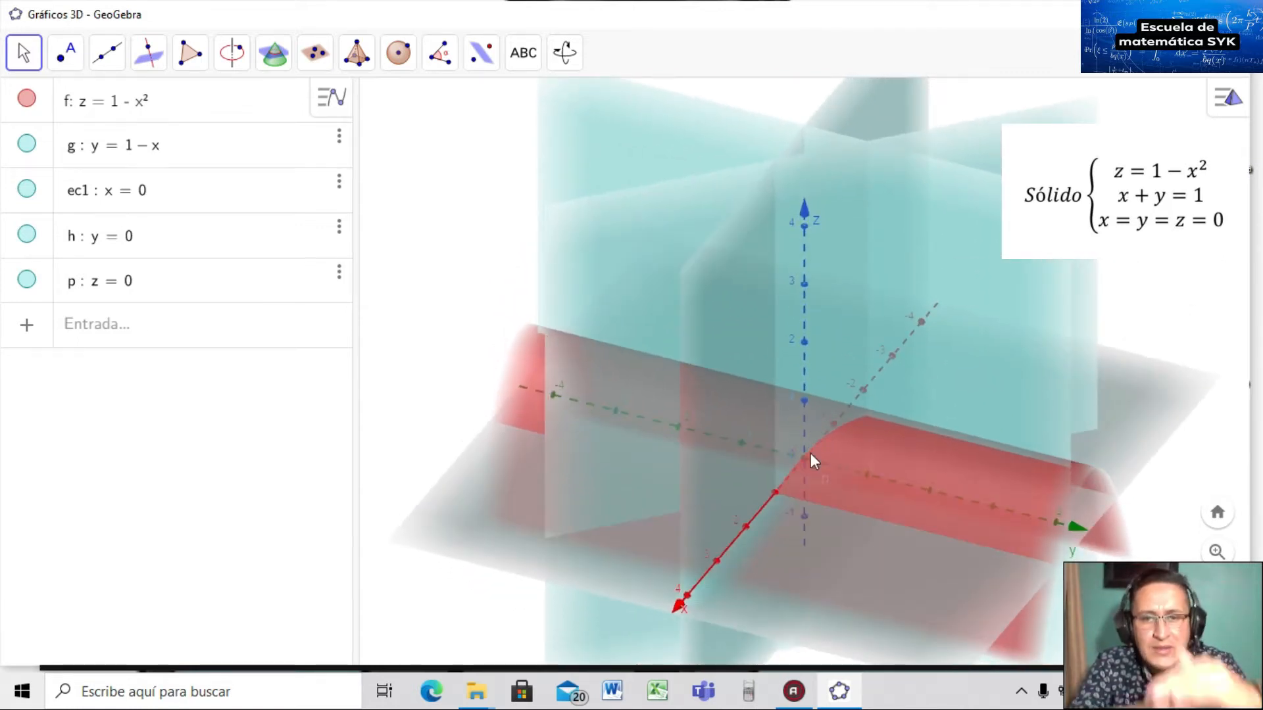
{"action": "left_click_drag", "start_coordinate": [816, 459], "coordinate": [840, 494]}
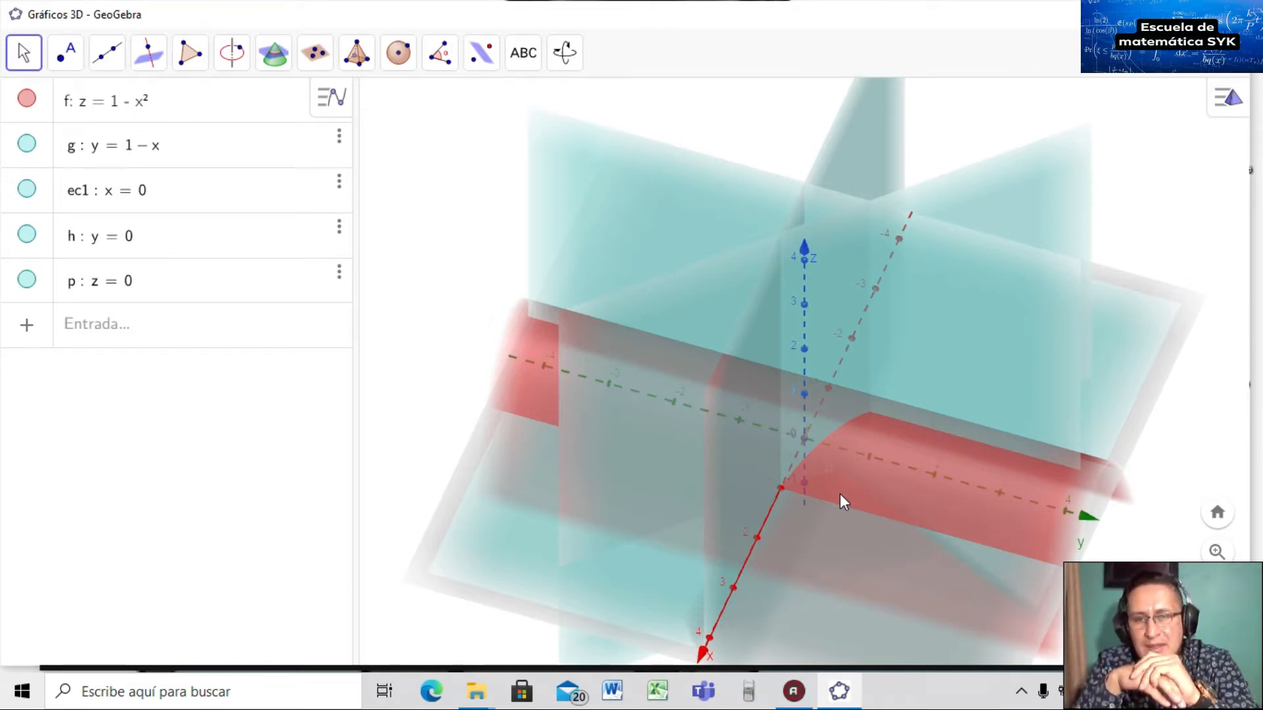
{"action": "left_click_drag", "start_coordinate": [872, 488], "coordinate": [876, 532]}
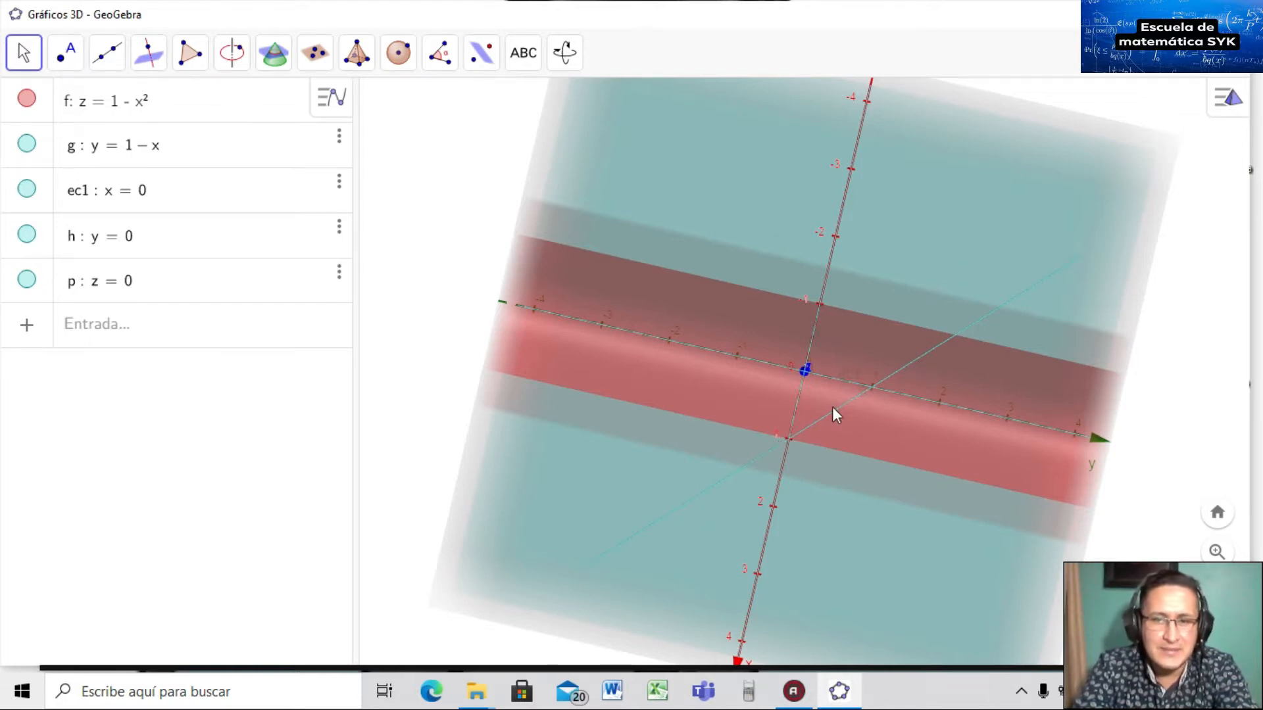
{"action": "left_click_drag", "start_coordinate": [829, 409], "coordinate": [825, 370]}
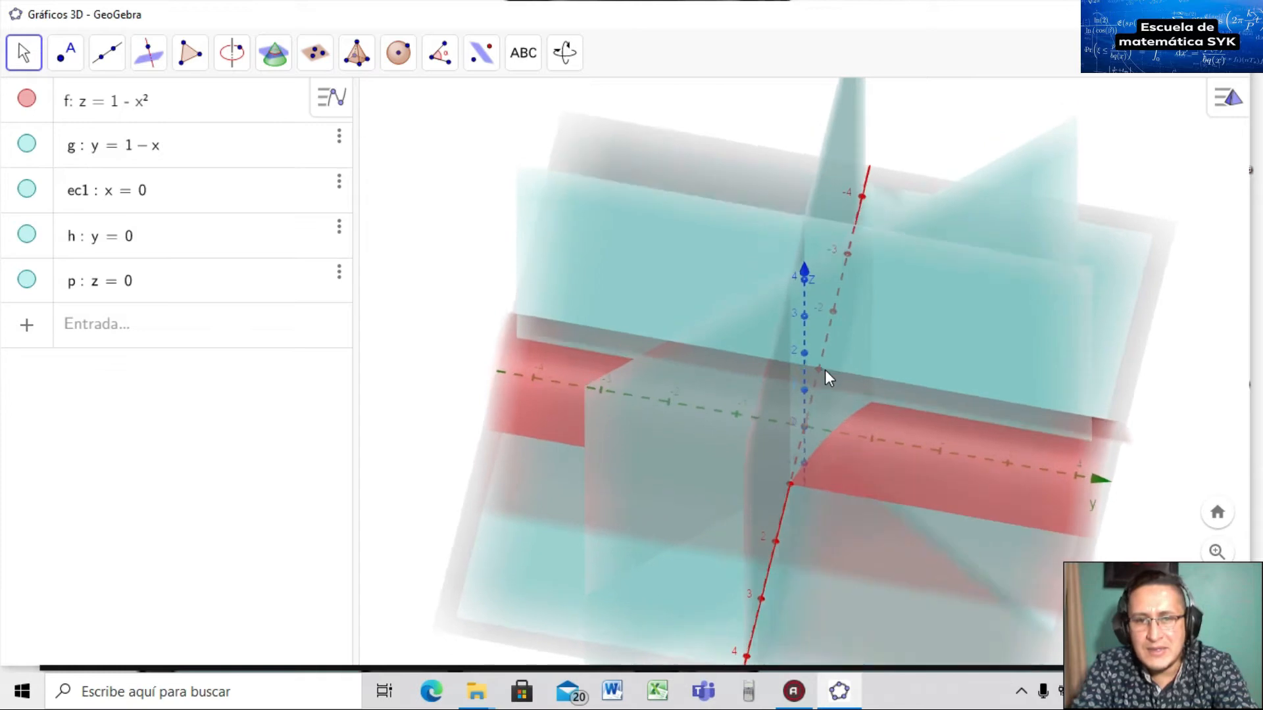
Hide planes ec1, h and p, then reorient the view with the z axis upright.
{"action": "left_click", "coordinate": [26, 190]}
{"action": "left_click", "coordinate": [26, 234]}
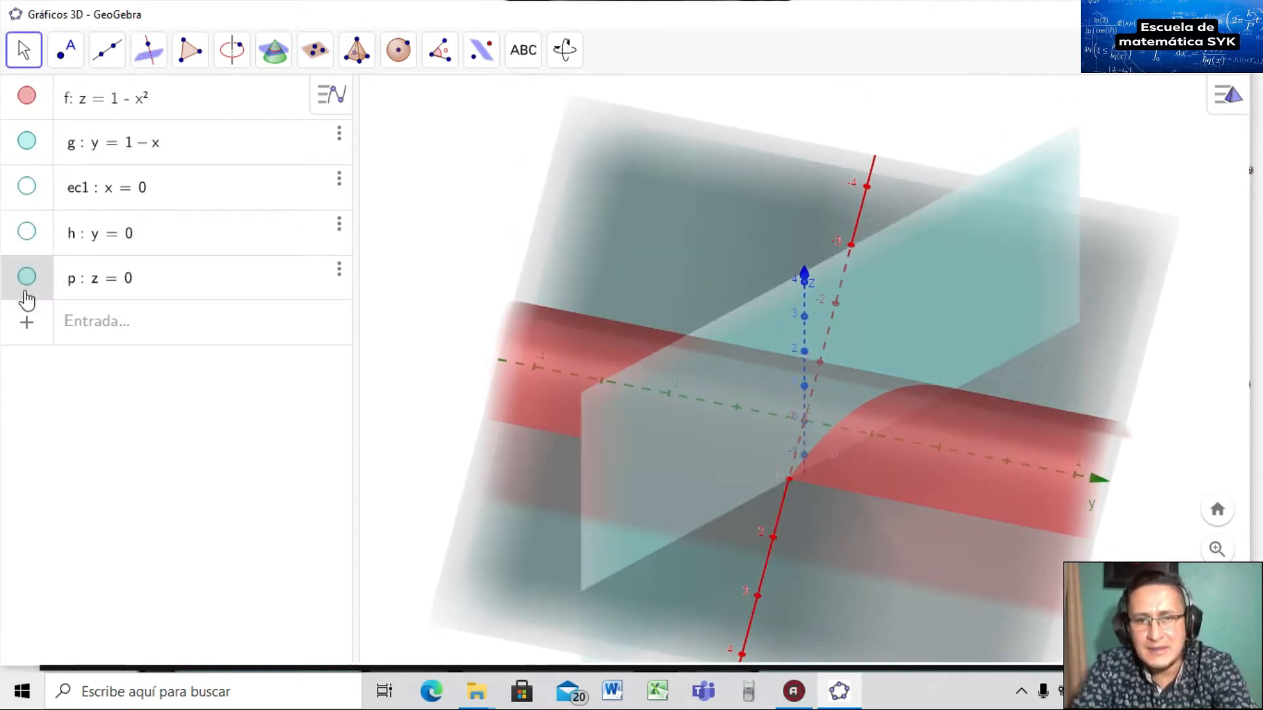
{"action": "left_click", "coordinate": [27, 281]}
{"action": "mouse_move", "coordinate": [649, 556]}
{"action": "left_mouse_down"}
{"action": "mouse_move", "coordinate": [677, 573]}
{"action": "mouse_move", "coordinate": [645, 535]}
{"action": "mouse_move", "coordinate": [638, 553]}
{"action": "left_mouse_up"}
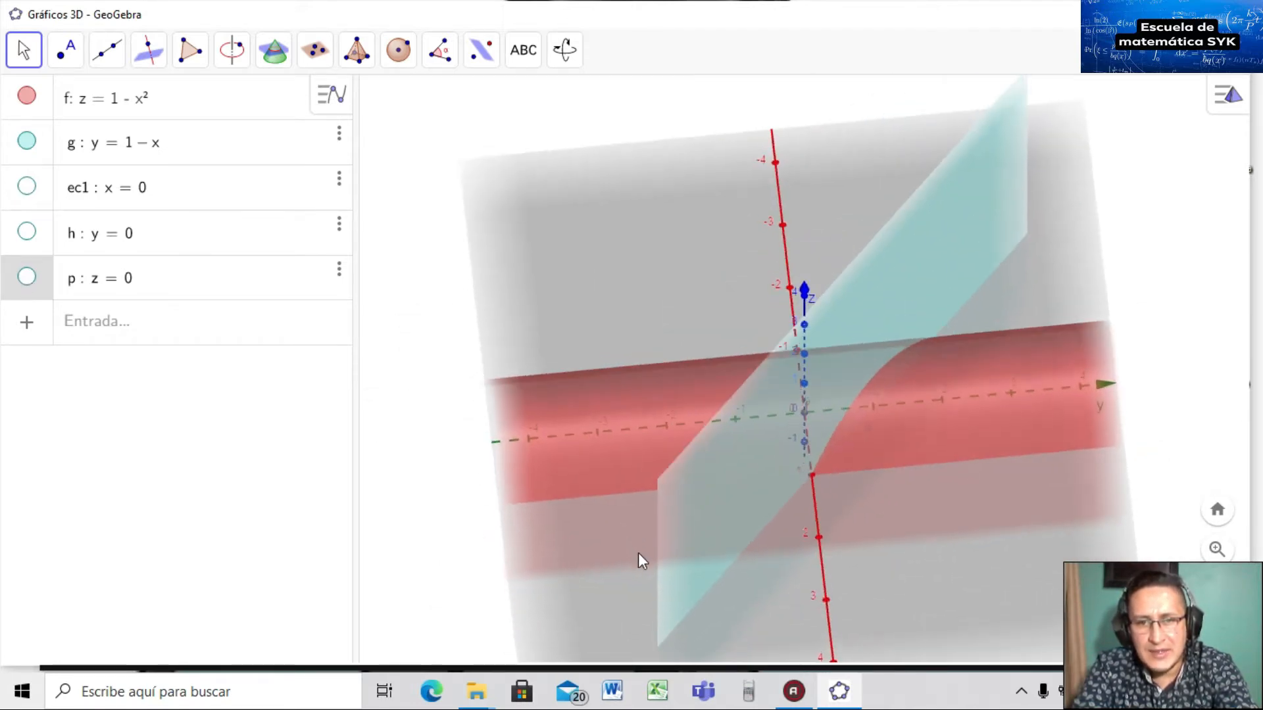
{"action": "left_click_drag", "start_coordinate": [784, 475], "coordinate": [820, 494]}
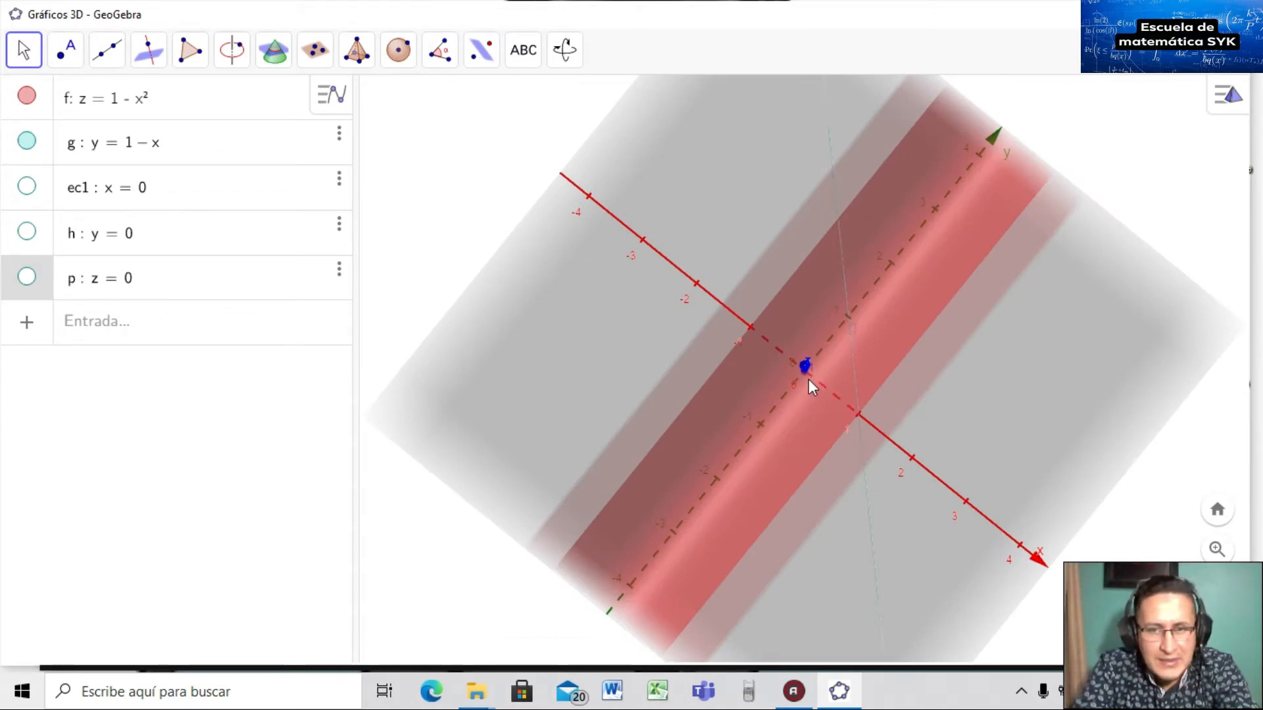
{"action": "left_click_drag", "start_coordinate": [829, 419], "coordinate": [794, 403]}
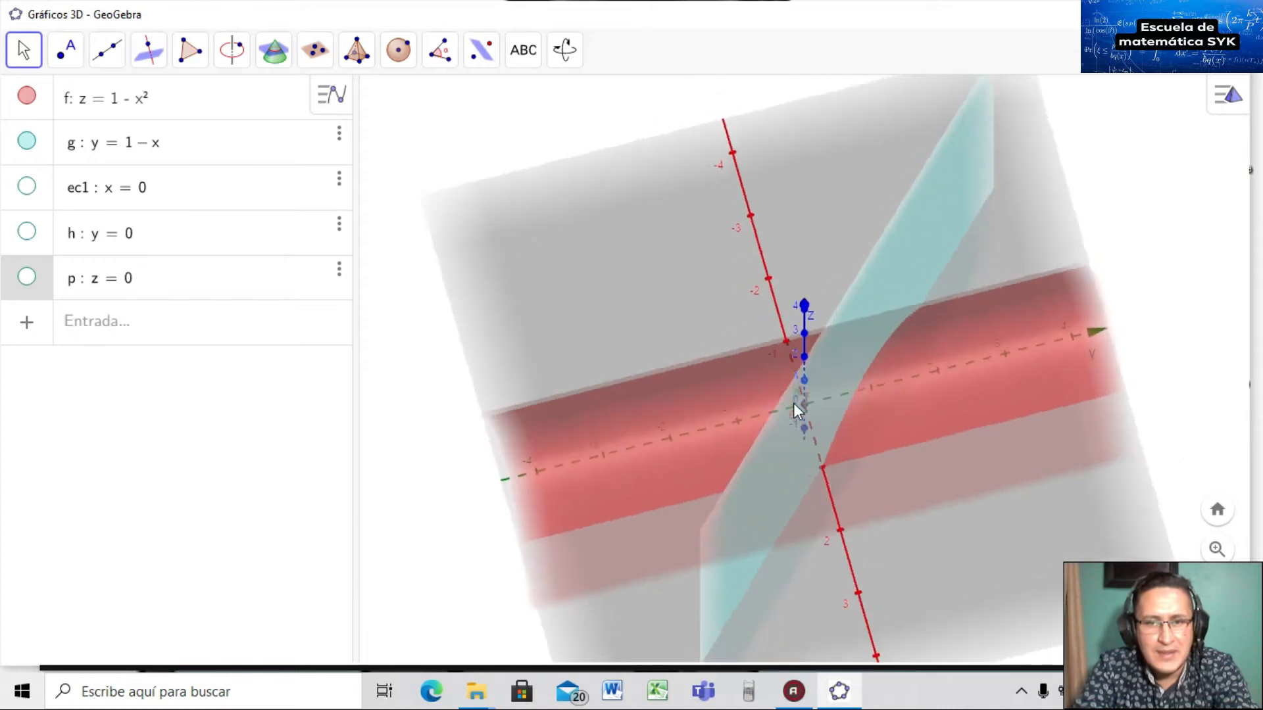
Delete the unwanted 'curv' slider created from the partial command entry.
{"action": "left_click", "coordinate": [142, 326]}
{"action": "type", "text": "curv"}
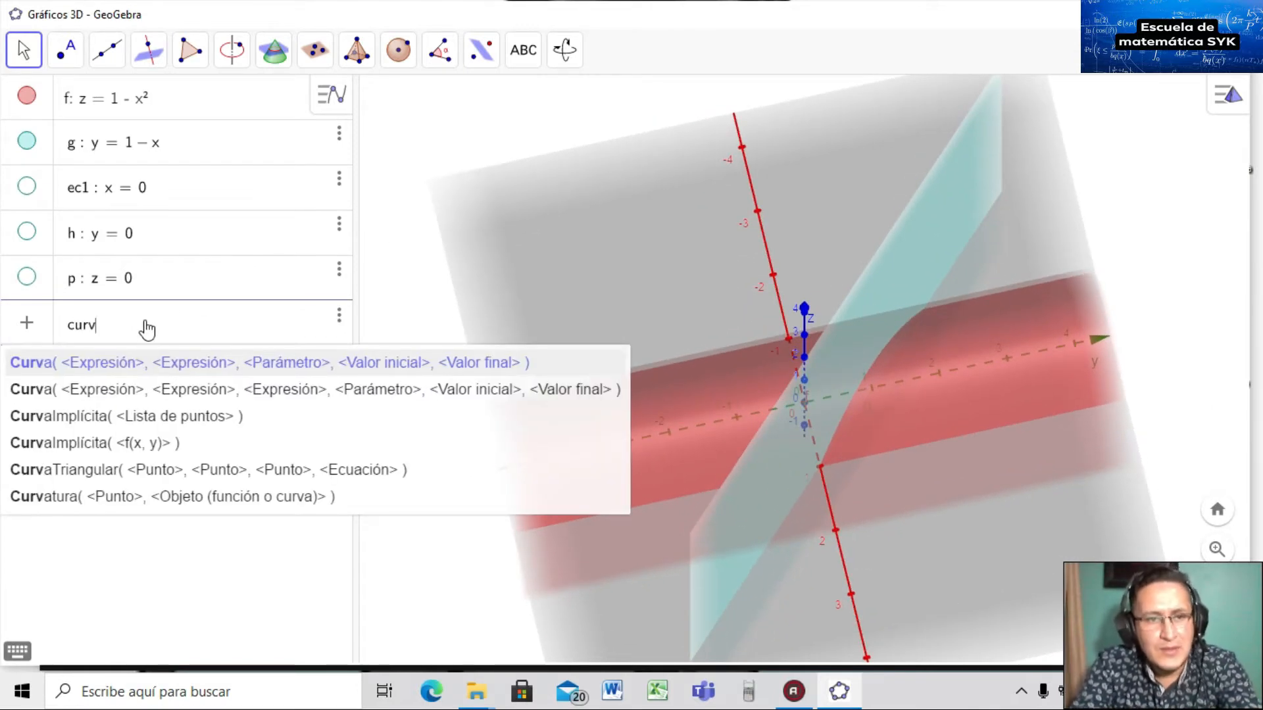
{"action": "left_click", "coordinate": [93, 390]}
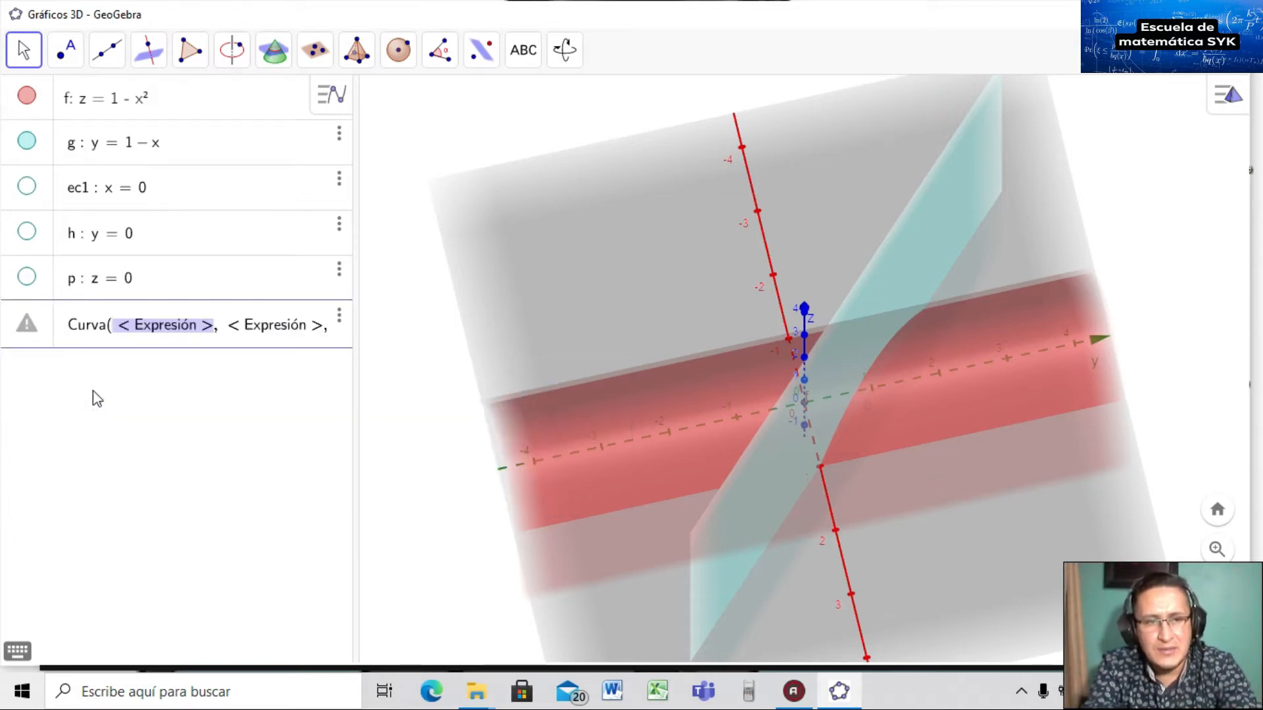
{"action": "left_click", "coordinate": [339, 315]}
{"action": "left_click", "coordinate": [363, 355]}
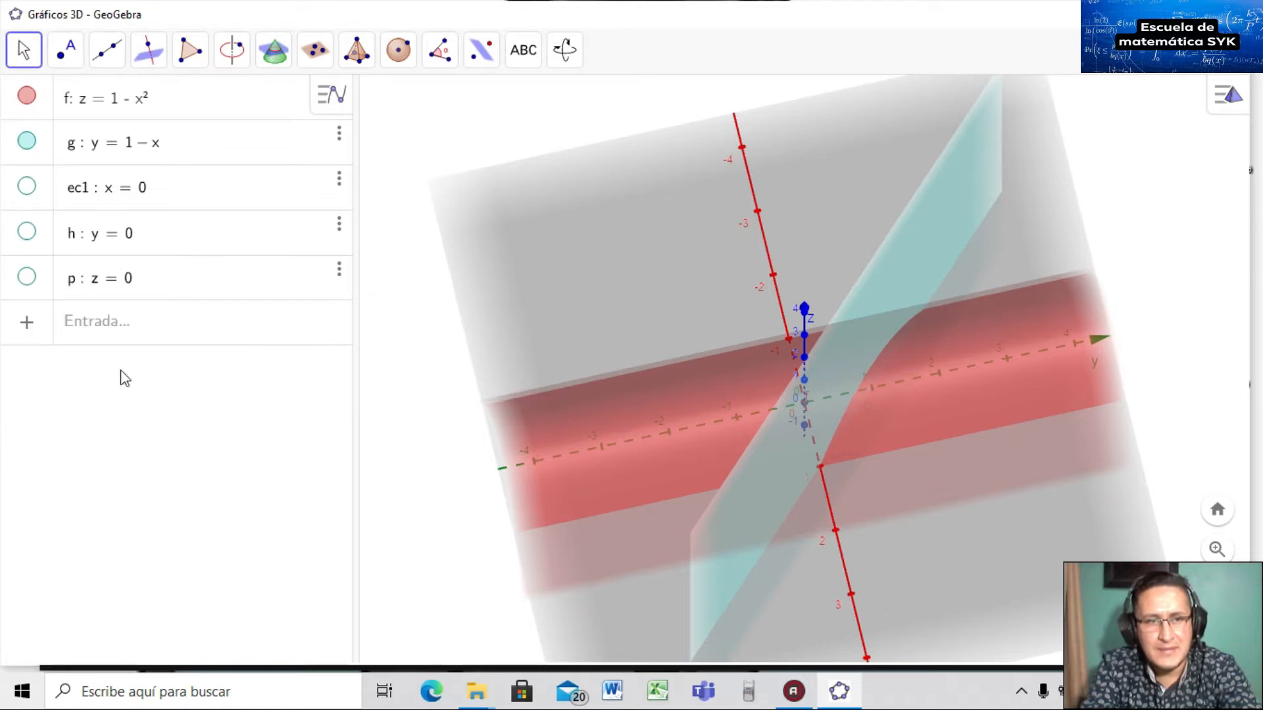
Insert the 3D Curva command template into a fresh input line.
{"action": "left_click", "coordinate": [112, 329]}
{"action": "type", "text": "cu"}
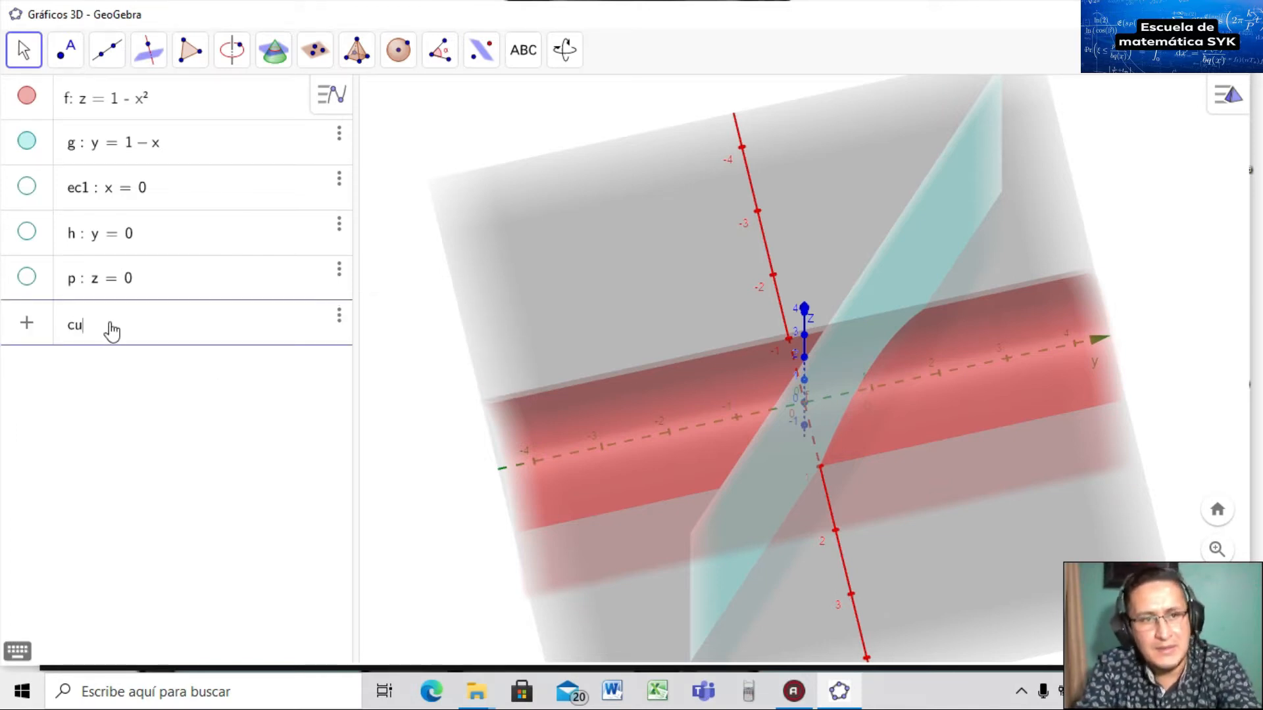
{"action": "type", "text": "rr"}
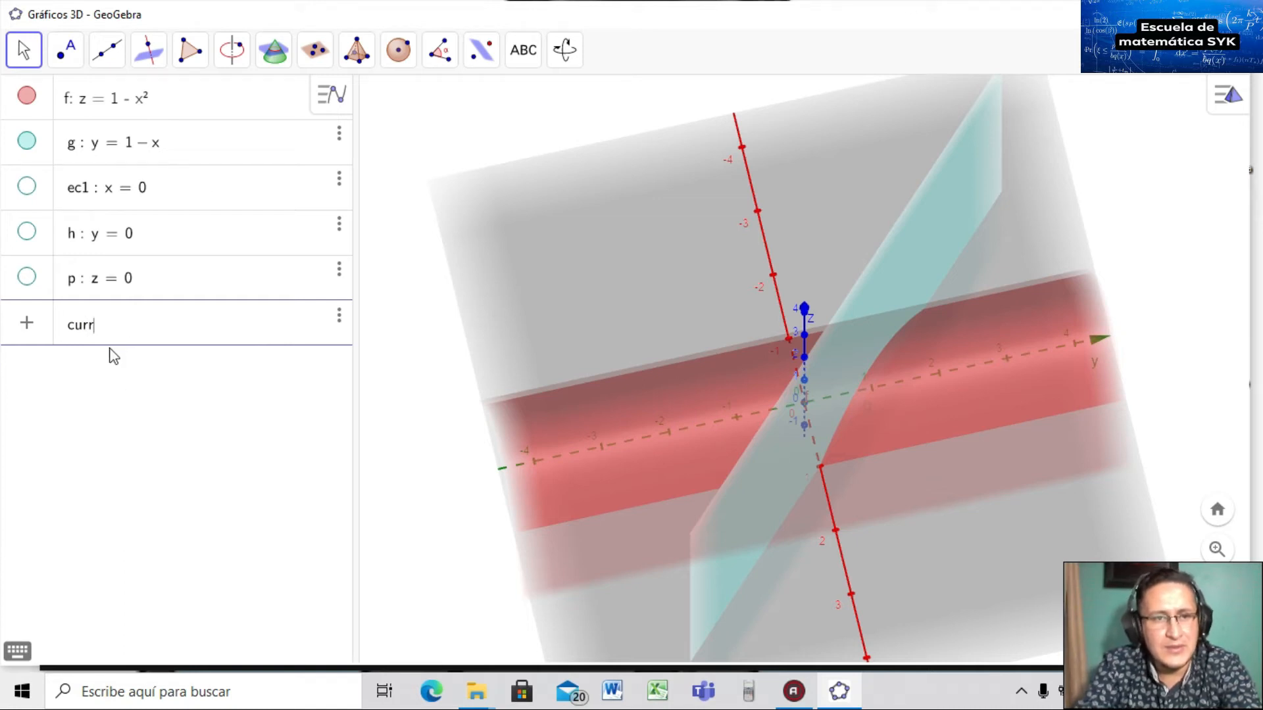
{"action": "key", "text": "BackSpace"}
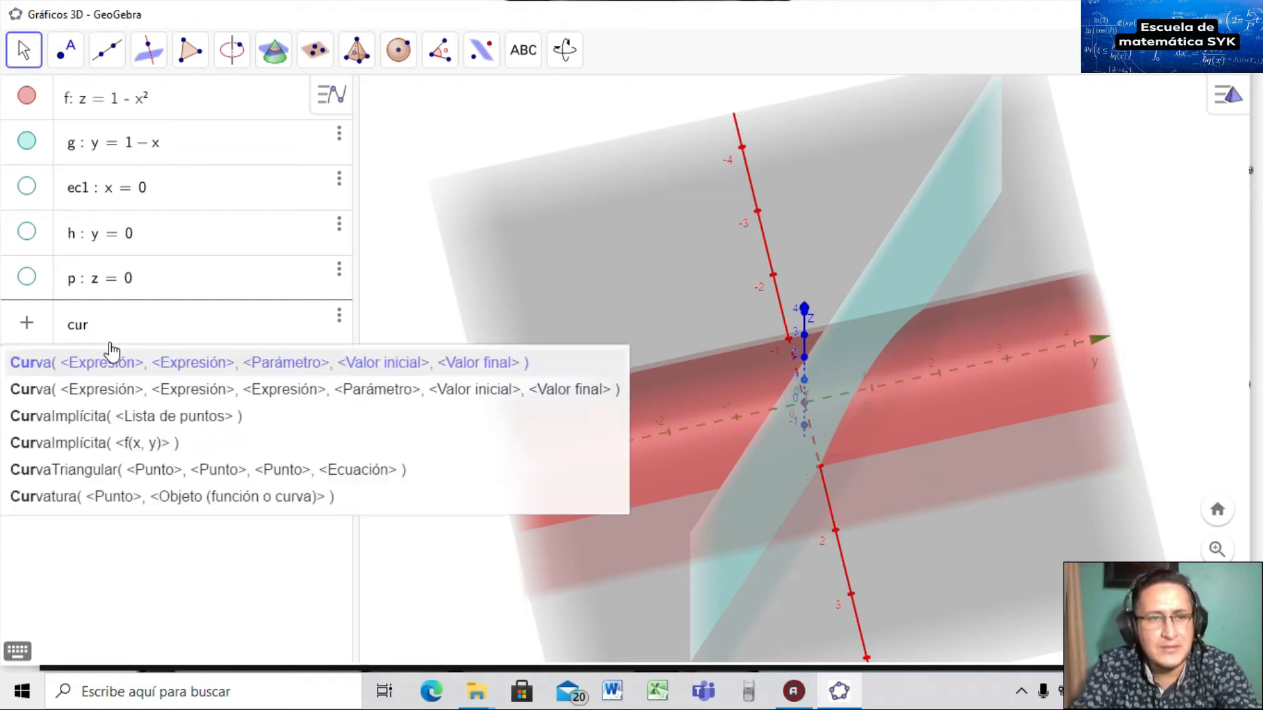
{"action": "left_click", "coordinate": [137, 392]}
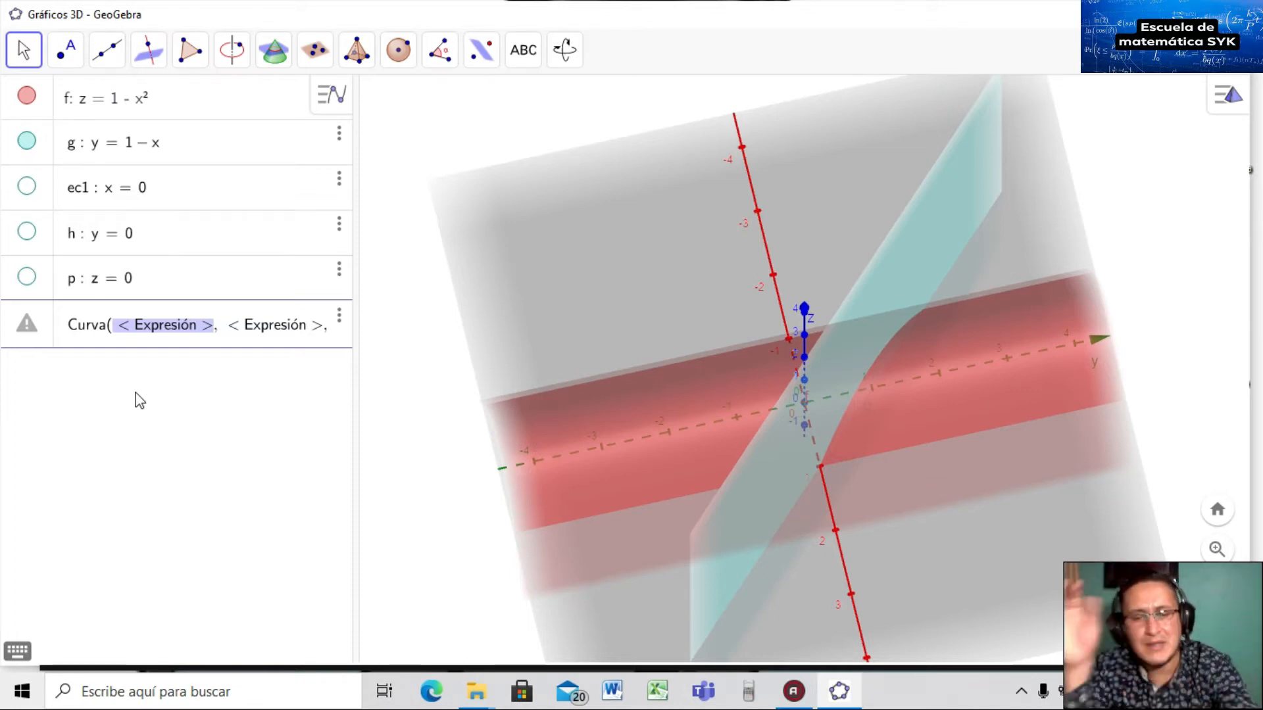
Complete it as Curva(u, 0, 0, u, 0, 1) to create curve a, then hide surface f.
{"action": "key", "text": "End"}
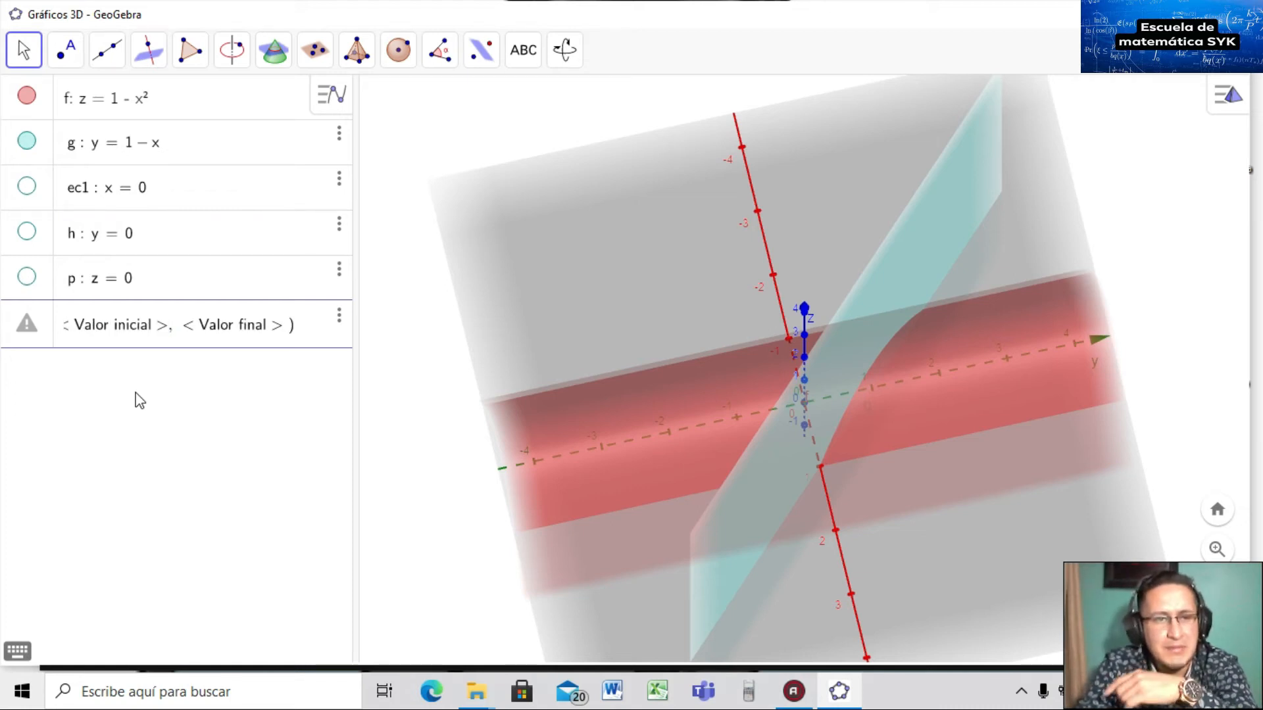
{"action": "key", "text": "Tab"}
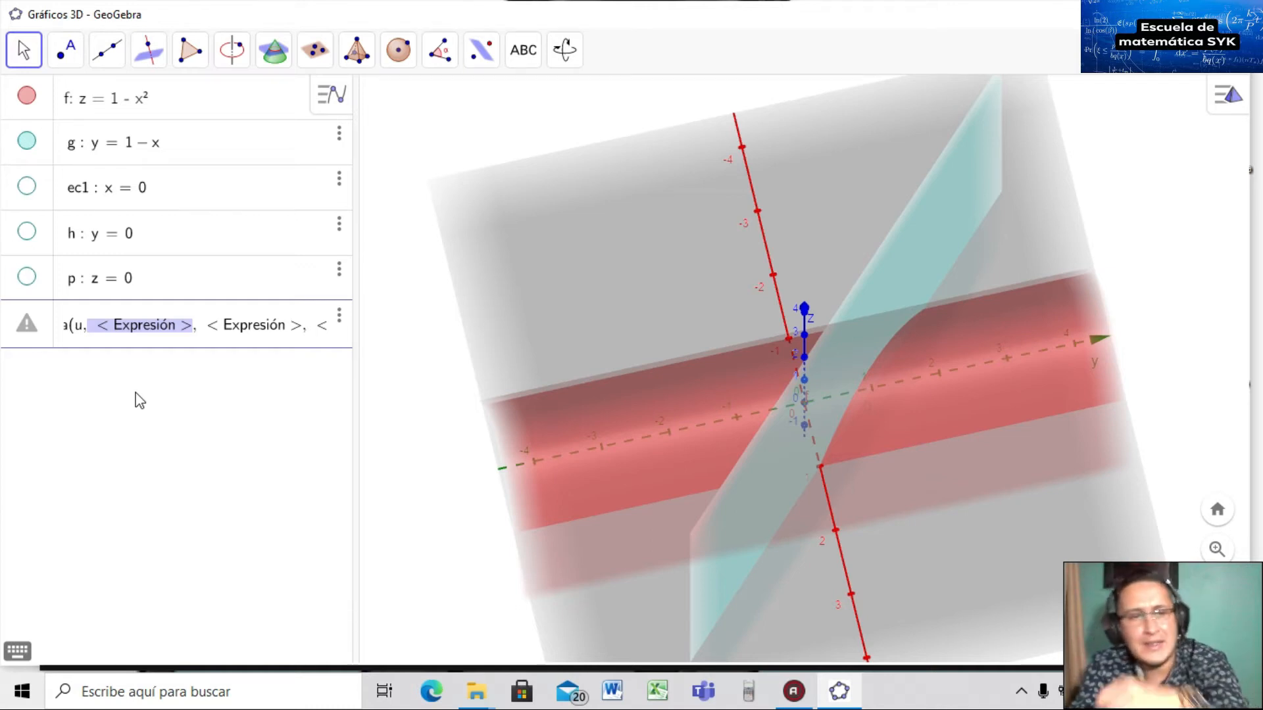
{"action": "type", "text": "0"}
{"action": "key", "text": "Tab"}
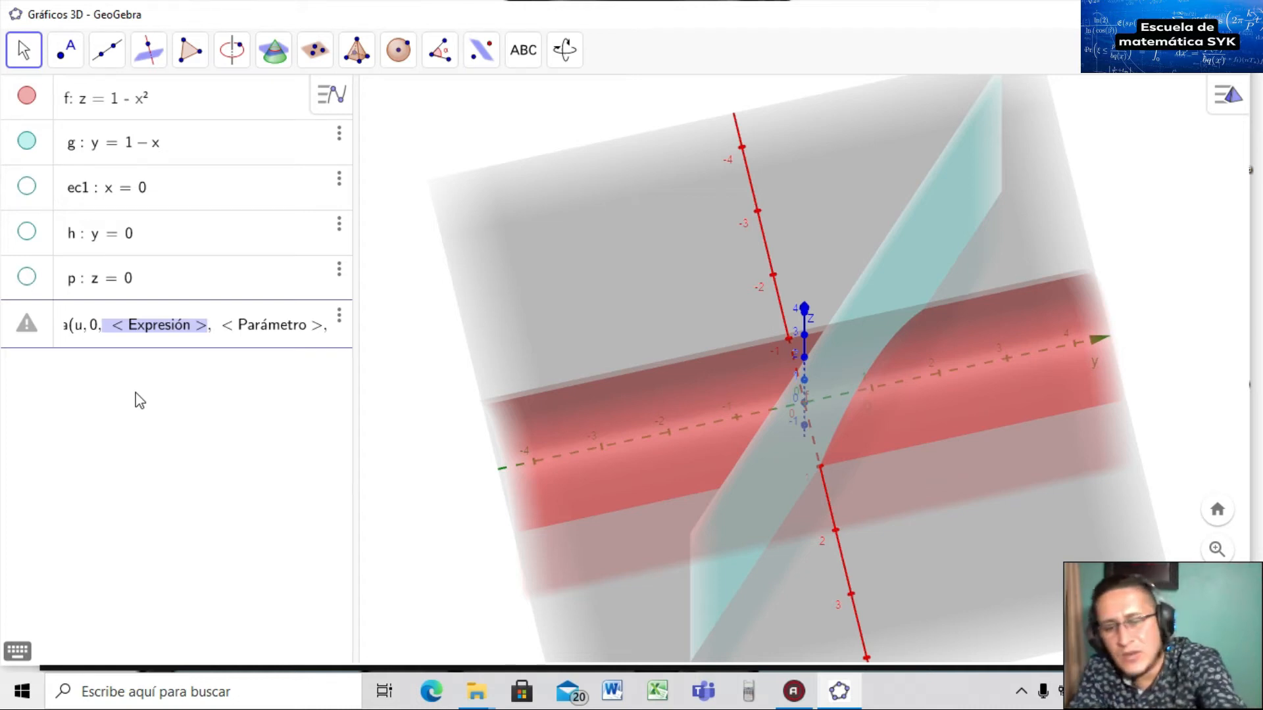
{"action": "type", "text": "0,"}
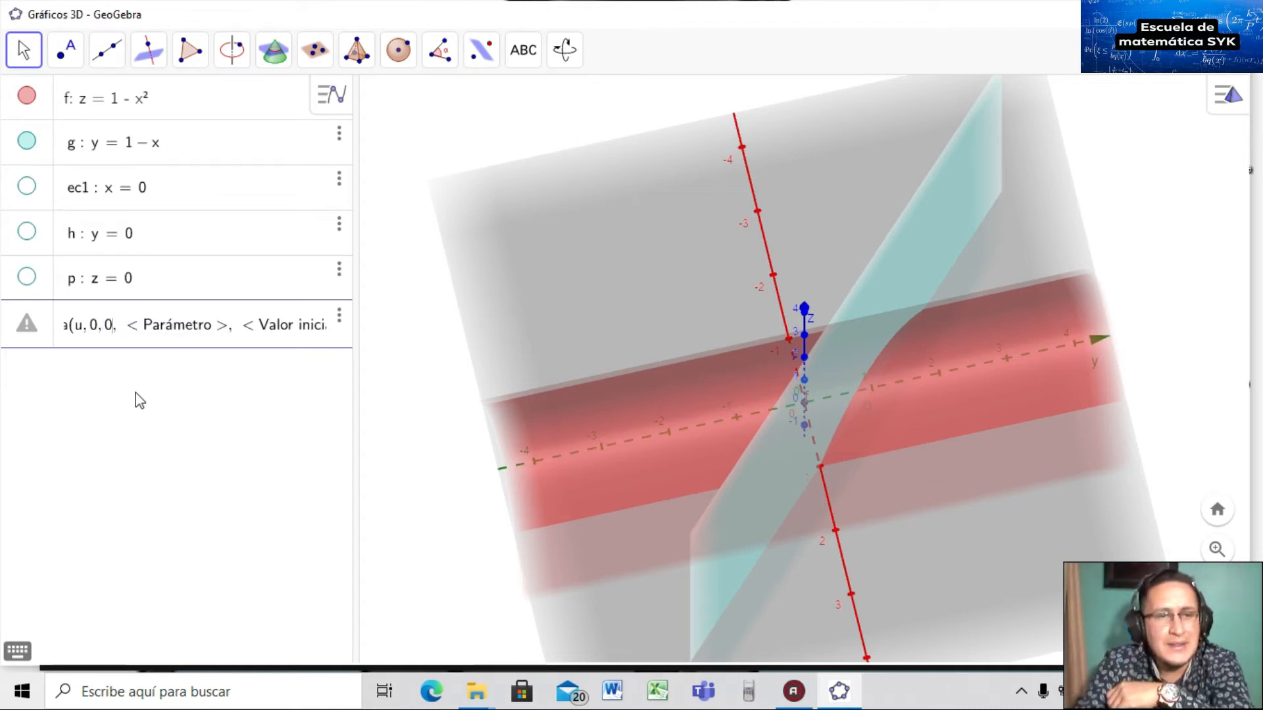
{"action": "key", "text": "Tab"}
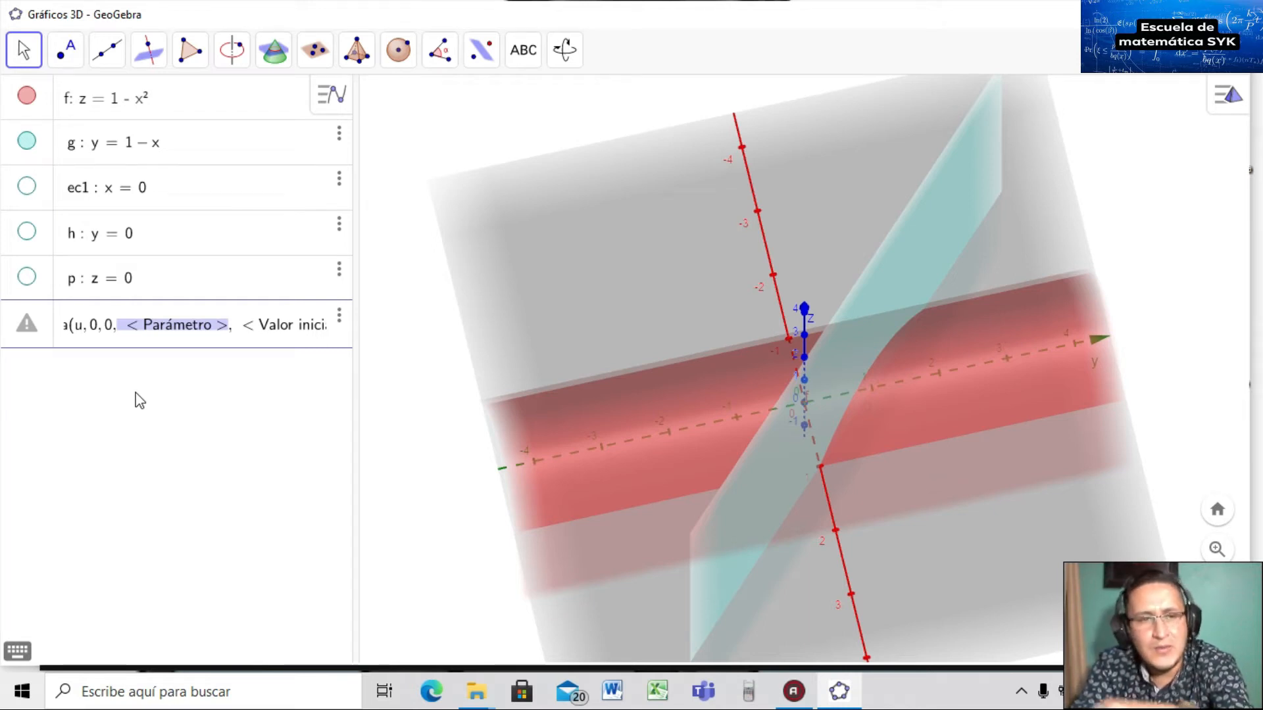
{"action": "type", "text": "u"}
{"action": "key", "text": "Tab"}
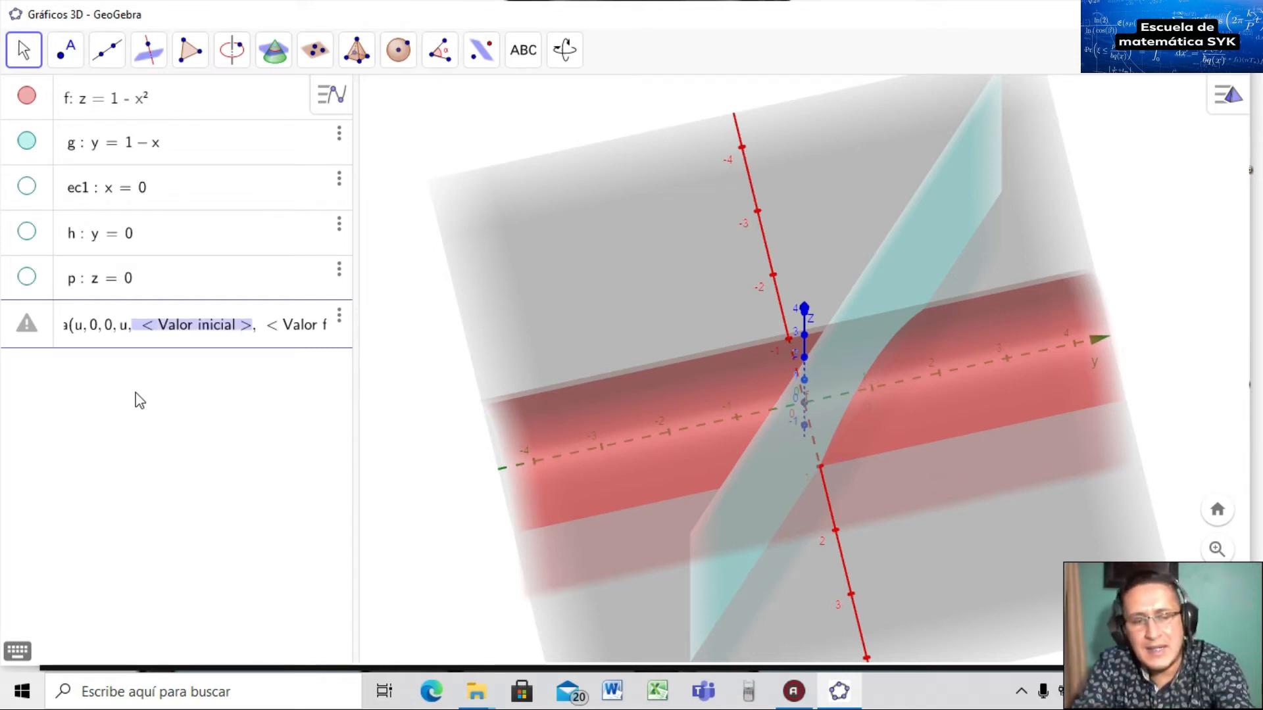
{"action": "type", "text": "0"}
{"action": "key", "text": "Tab"}
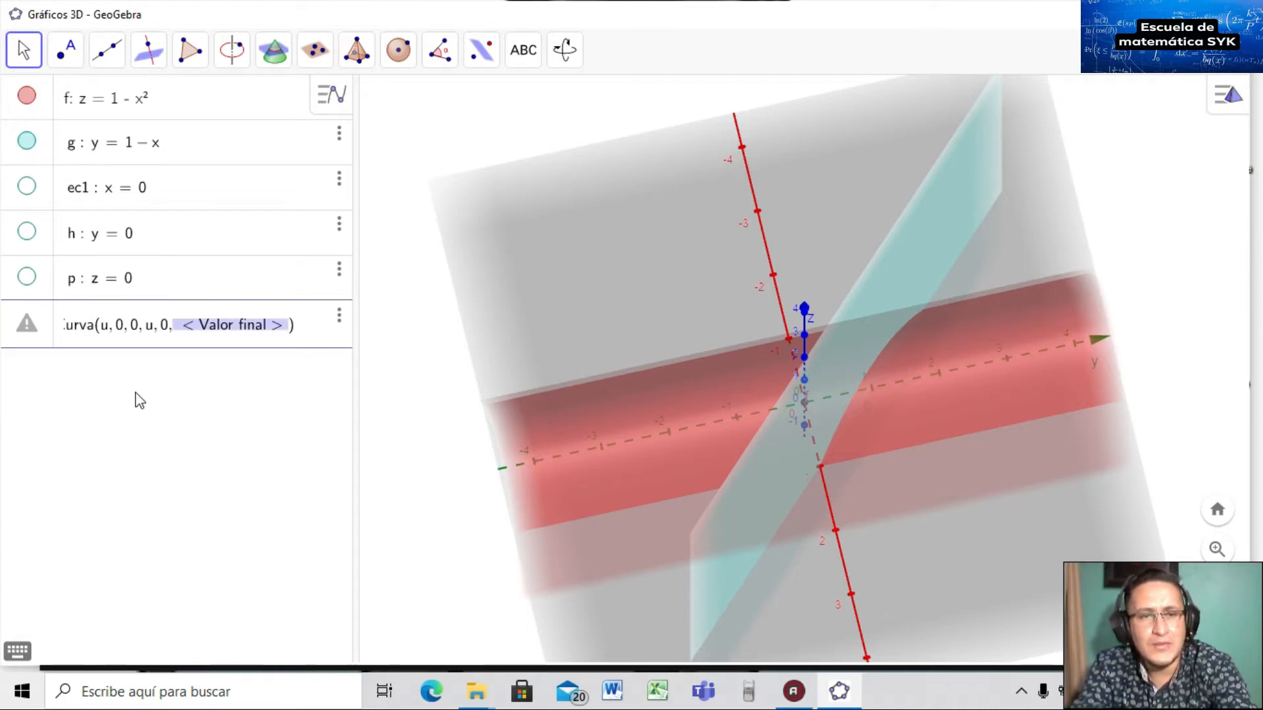
{"action": "type", "text": "1"}
{"action": "key", "text": "Return"}
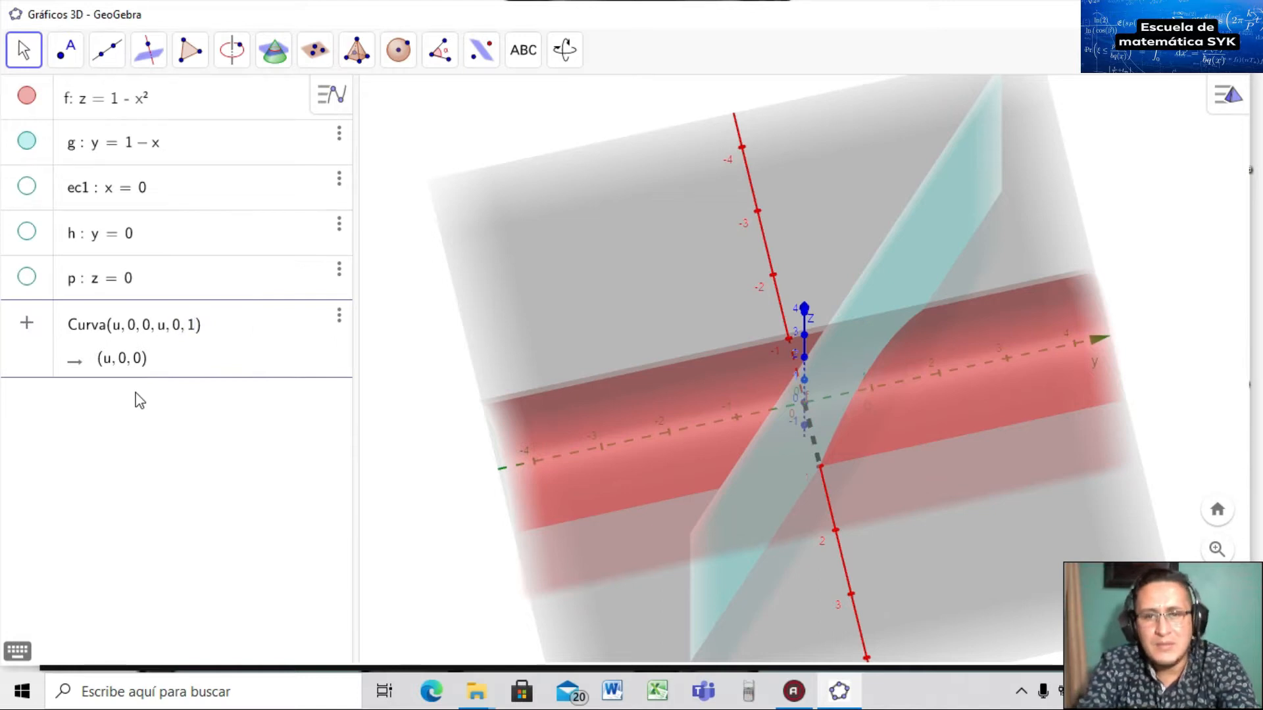
{"action": "left_click", "coordinate": [27, 96]}
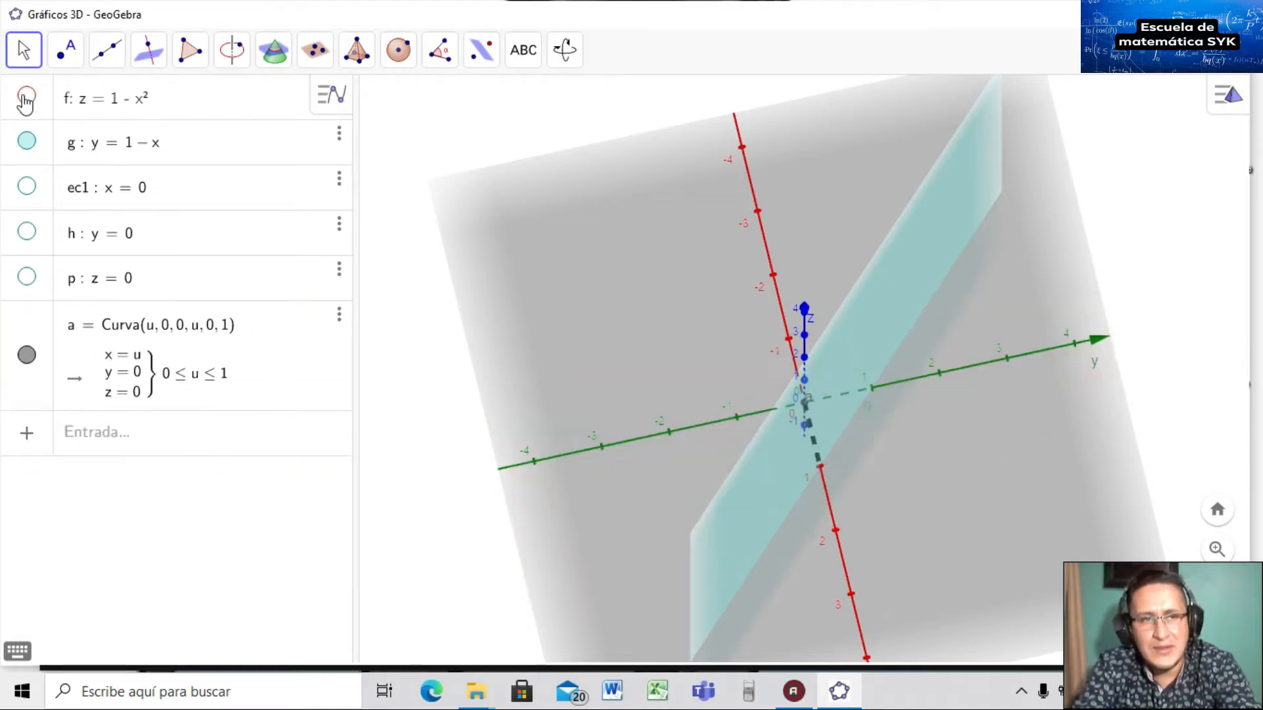
Toggle plane g and segment a, make f and g visible, and rotate to inspect segment a.
{"action": "left_click", "coordinate": [26, 141]}
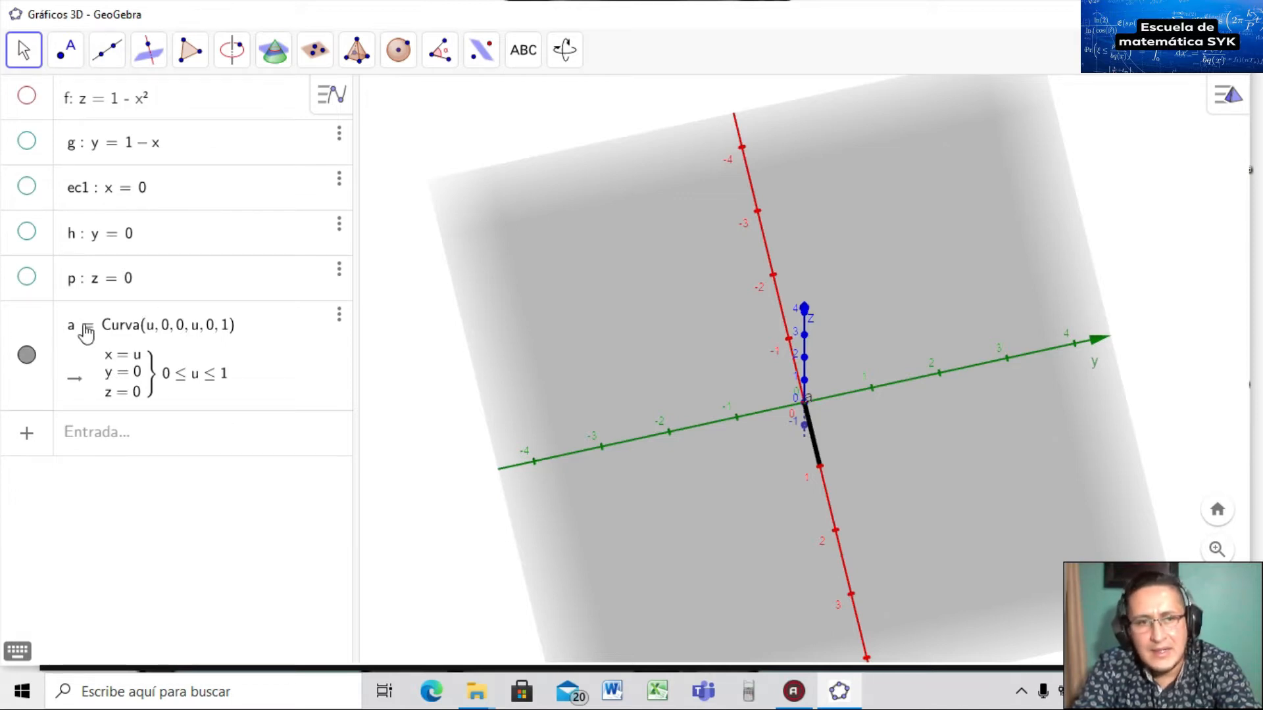
{"action": "left_click", "coordinate": [27, 358]}
{"action": "left_click", "coordinate": [27, 358]}
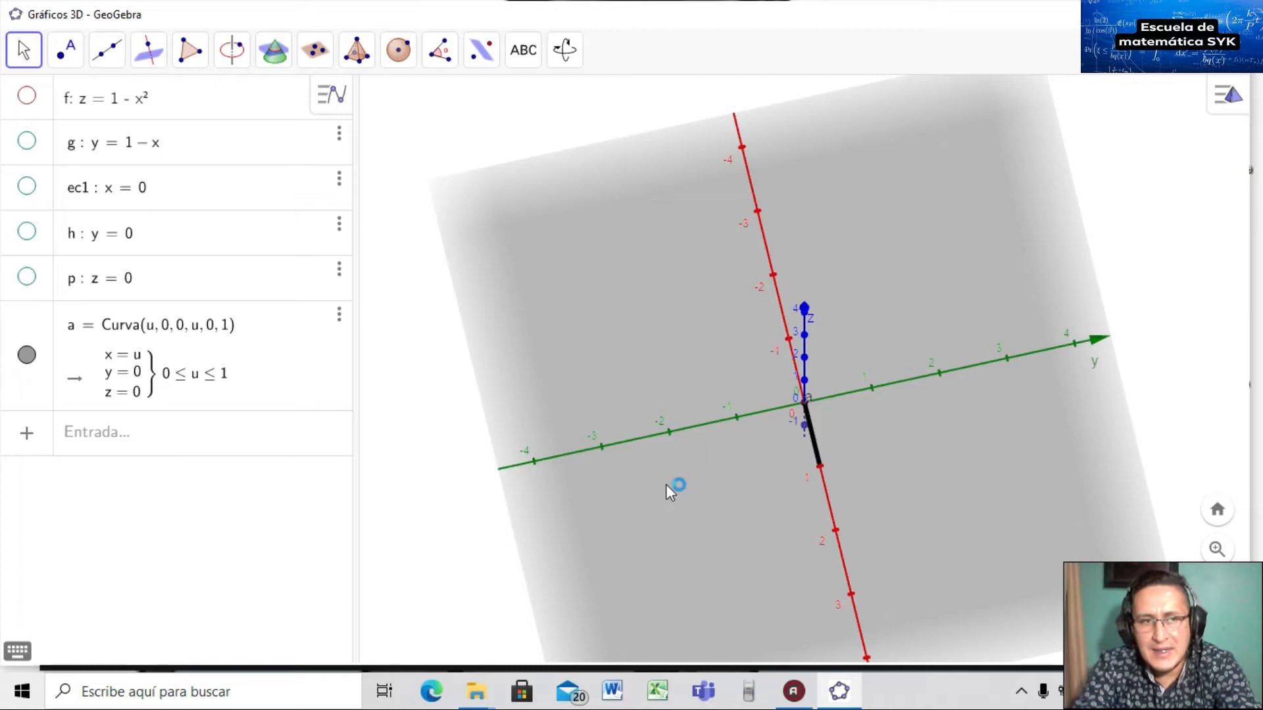
{"action": "left_click", "coordinate": [26, 97]}
{"action": "left_click", "coordinate": [26, 141]}
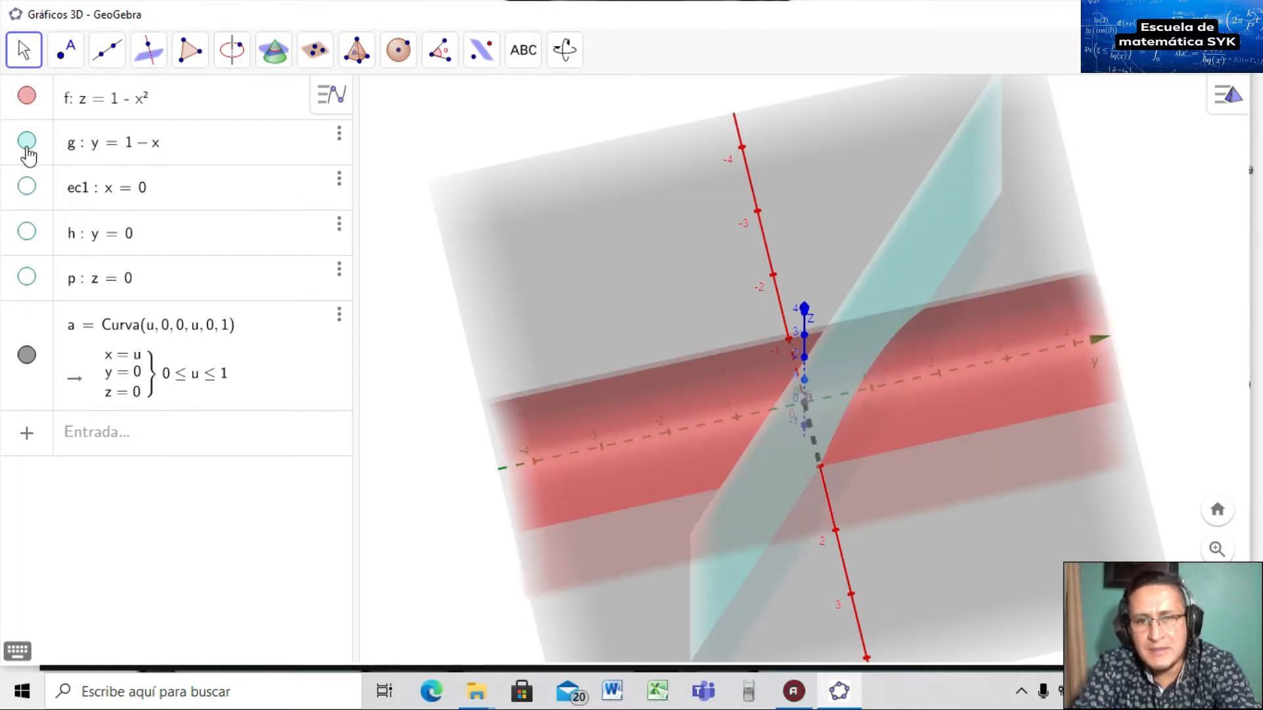
{"action": "left_click_drag", "start_coordinate": [878, 455], "coordinate": [896, 428]}
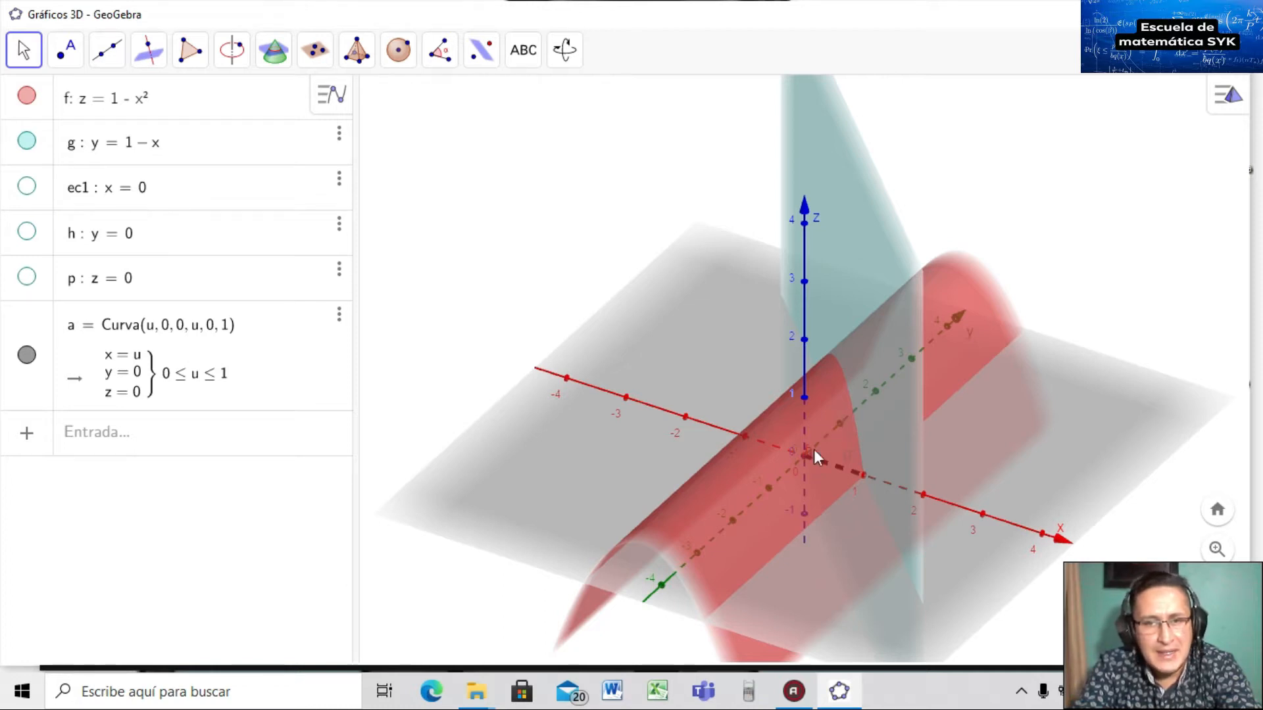
{"action": "left_click_drag", "start_coordinate": [810, 441], "coordinate": [766, 454]}
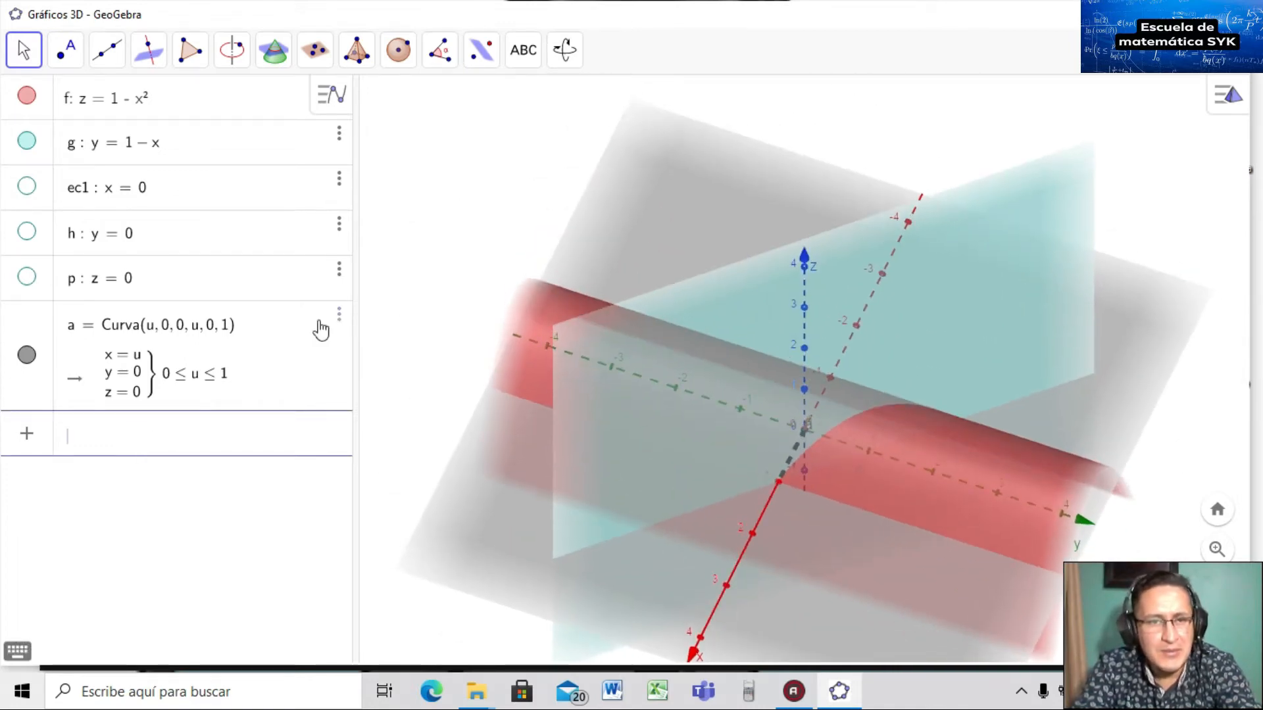
Duplicate curve a and edit the copy into b = Curva(0, 1, 0, u, 0, 1).
{"action": "left_click", "coordinate": [341, 319]}
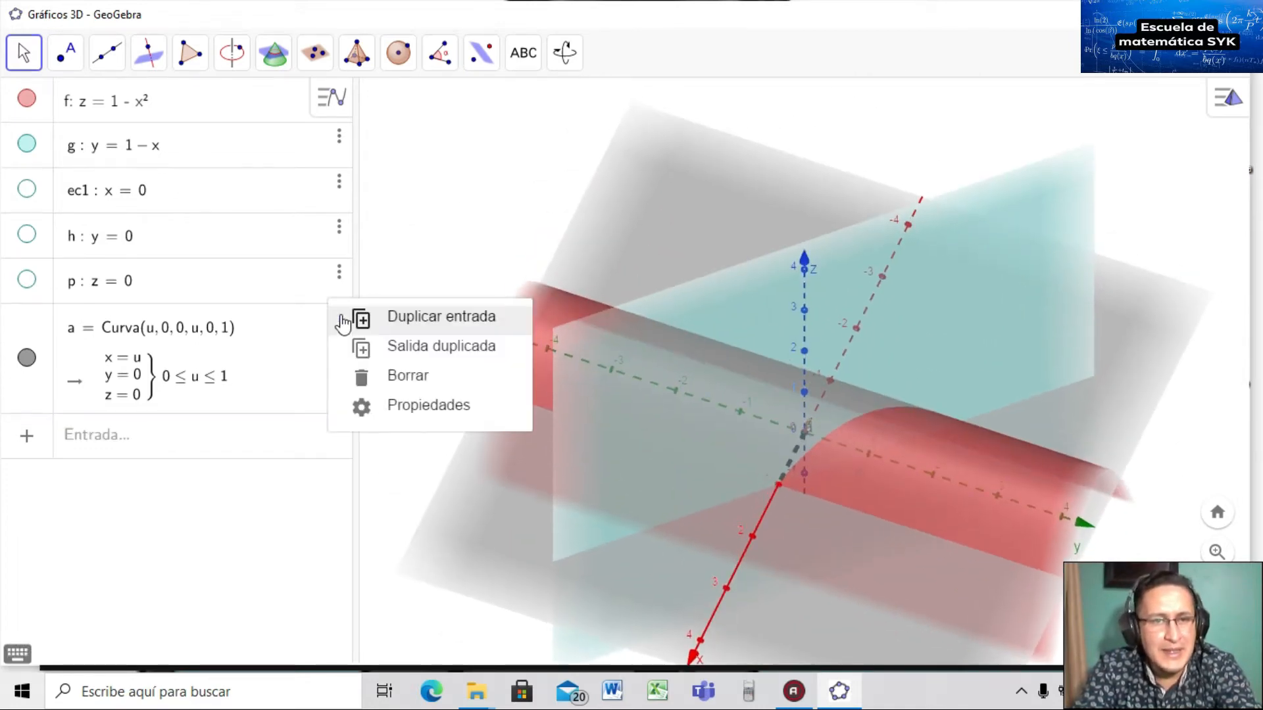
{"action": "left_click", "coordinate": [388, 317]}
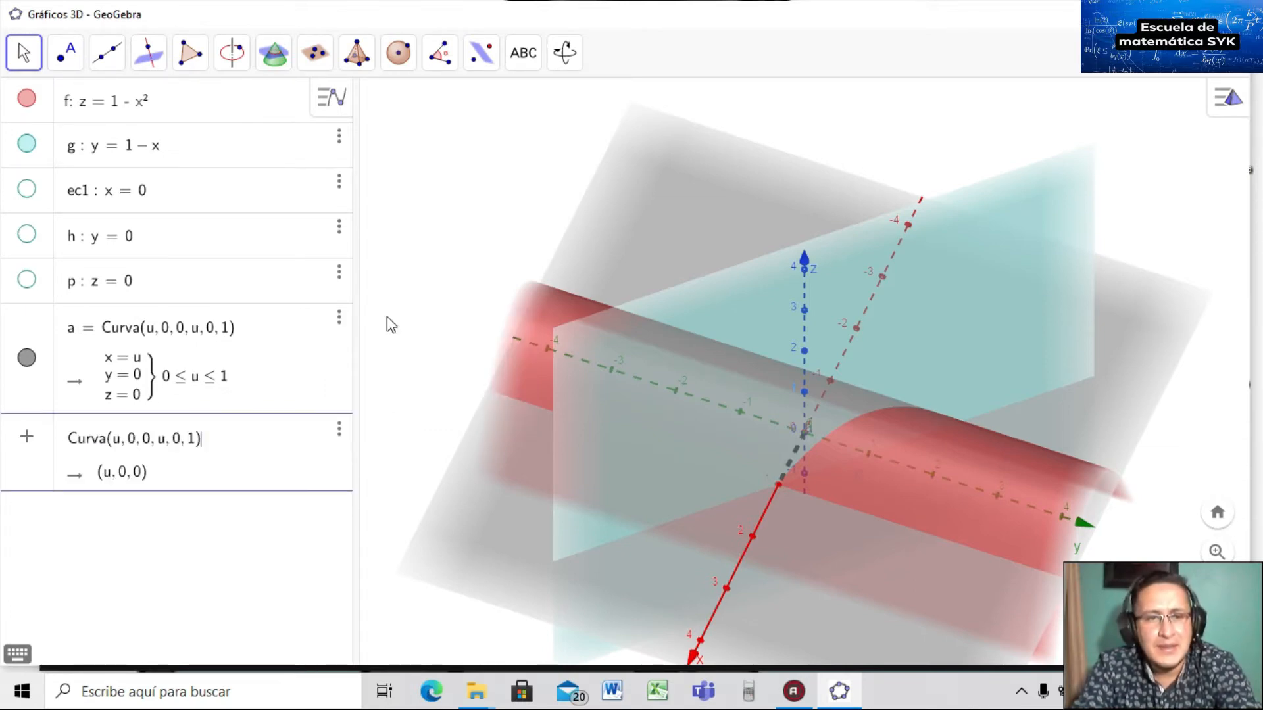
{"action": "left_click", "coordinate": [117, 439]}
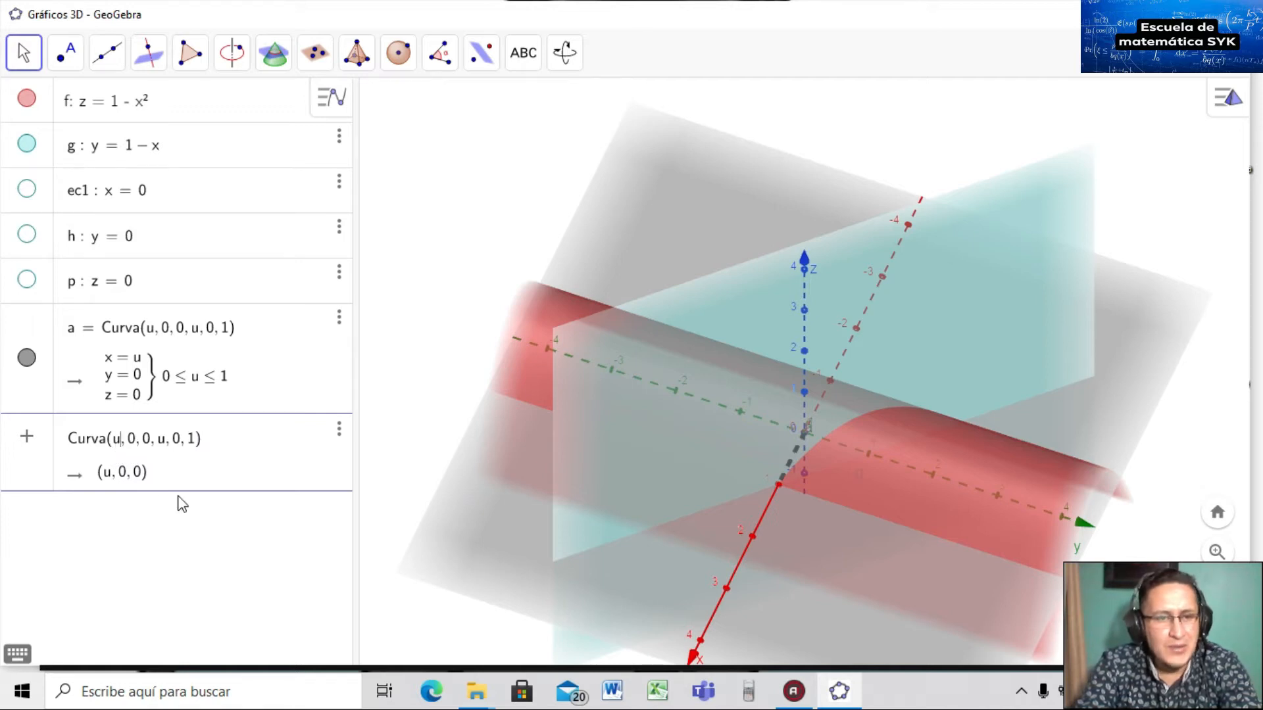
{"action": "key", "text": "BackSpace"}
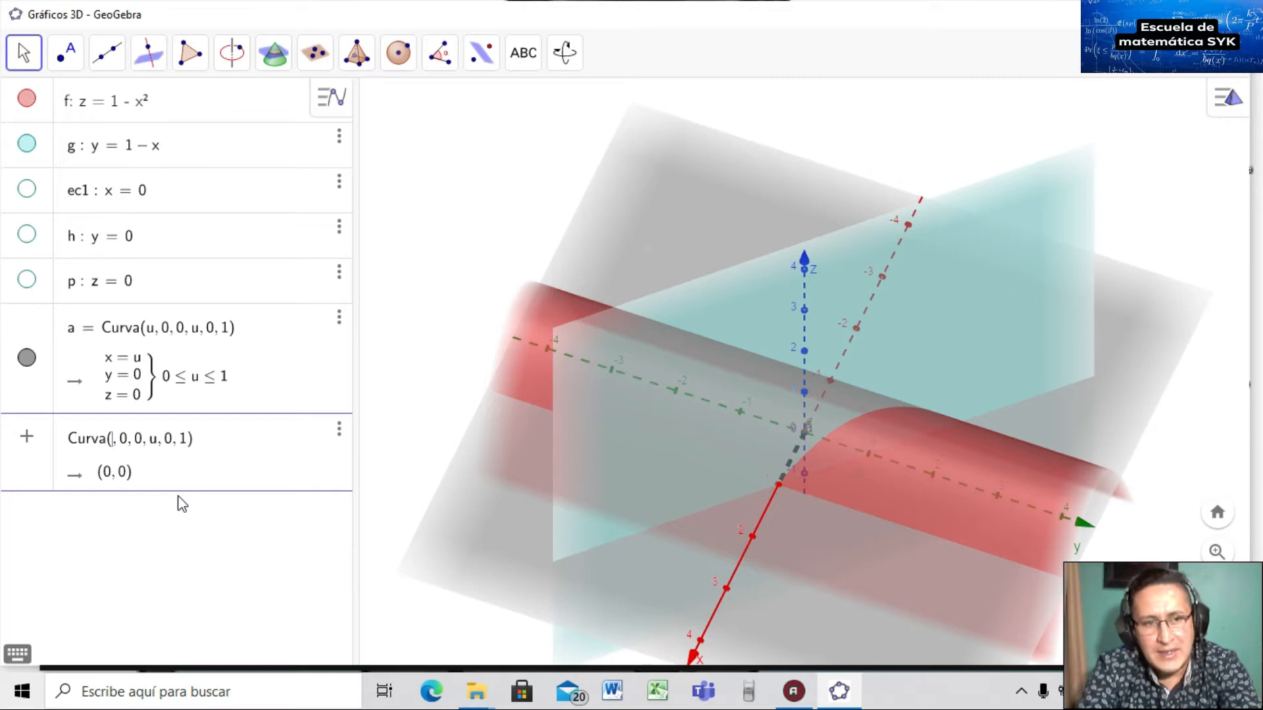
{"action": "type", "text": "0"}
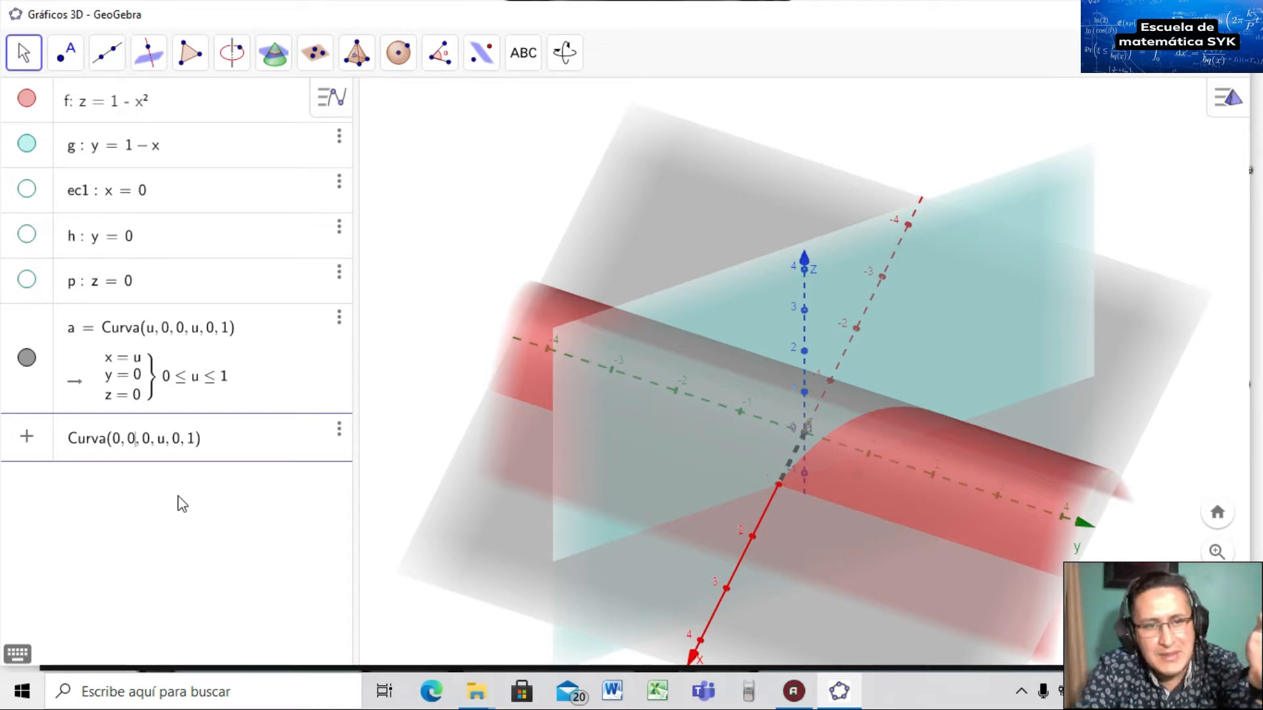
{"action": "key", "text": "Delete"}
{"action": "type", "text": "1"}
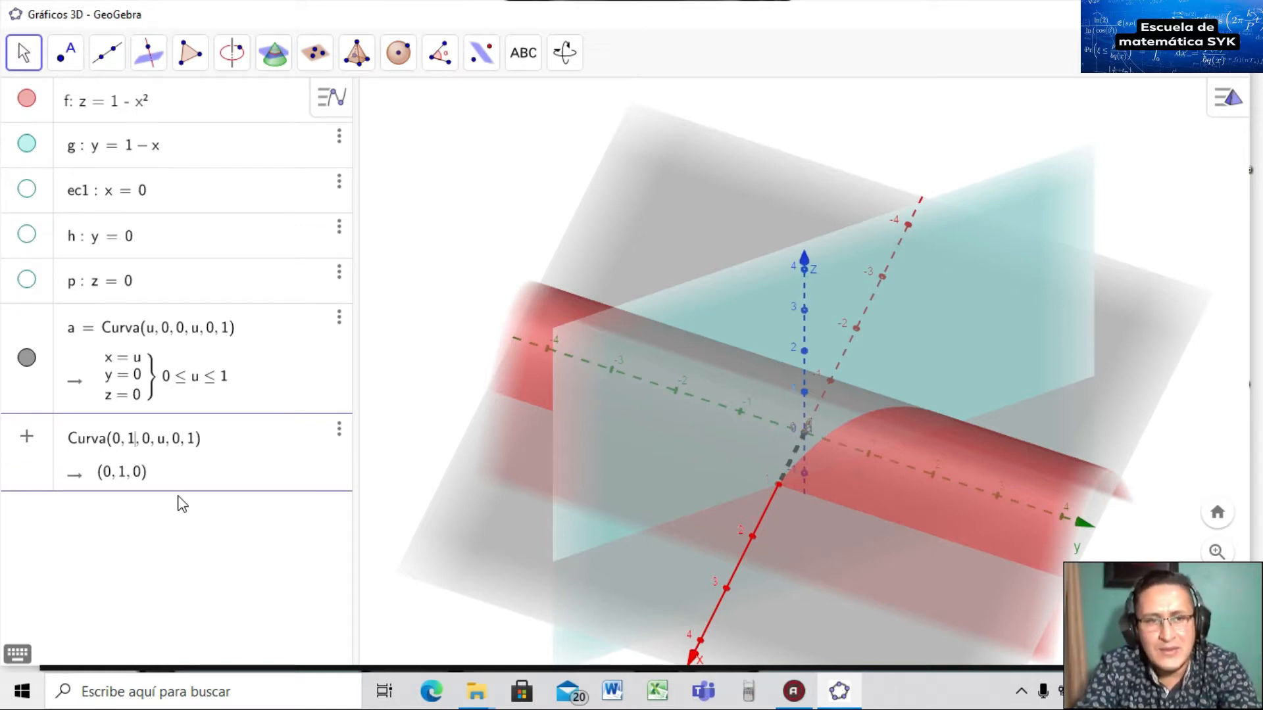
{"action": "key", "text": "Return"}
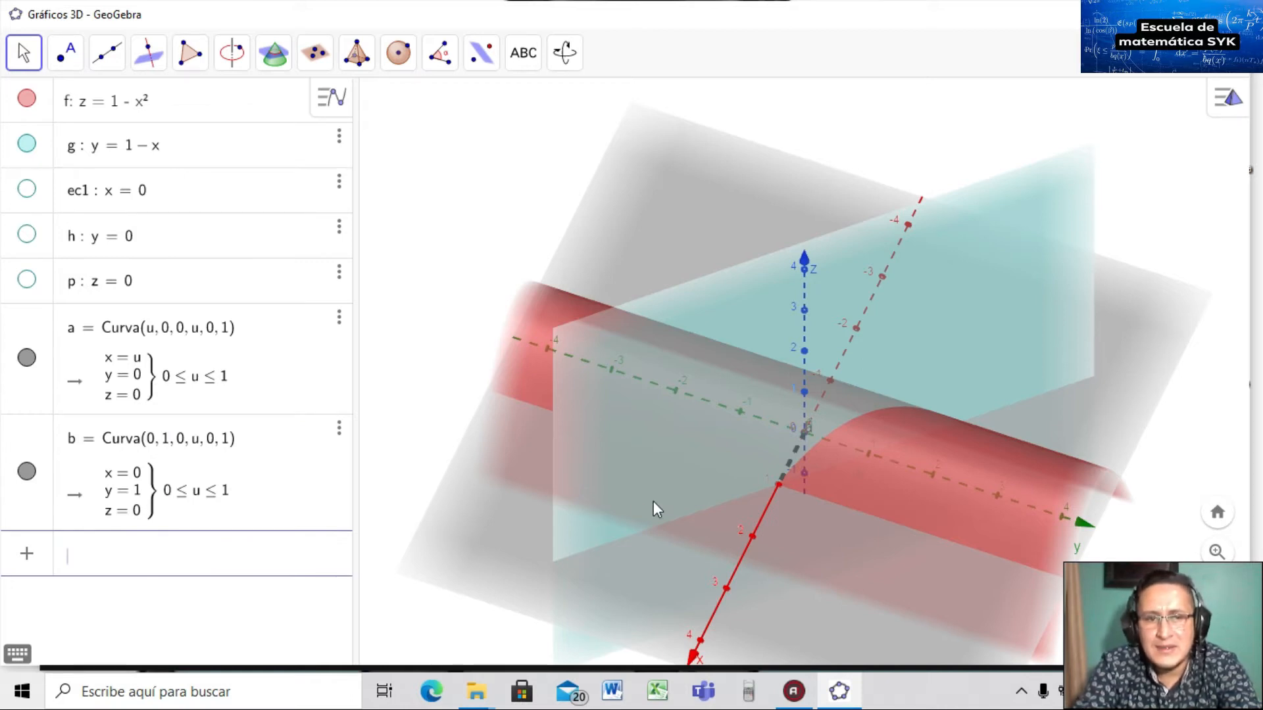
{"action": "mouse_move", "coordinate": [808, 516]}
{"action": "left_mouse_down"}
{"action": "mouse_move", "coordinate": [788, 543]}
{"action": "mouse_move", "coordinate": [808, 497]}
{"action": "left_mouse_up"}
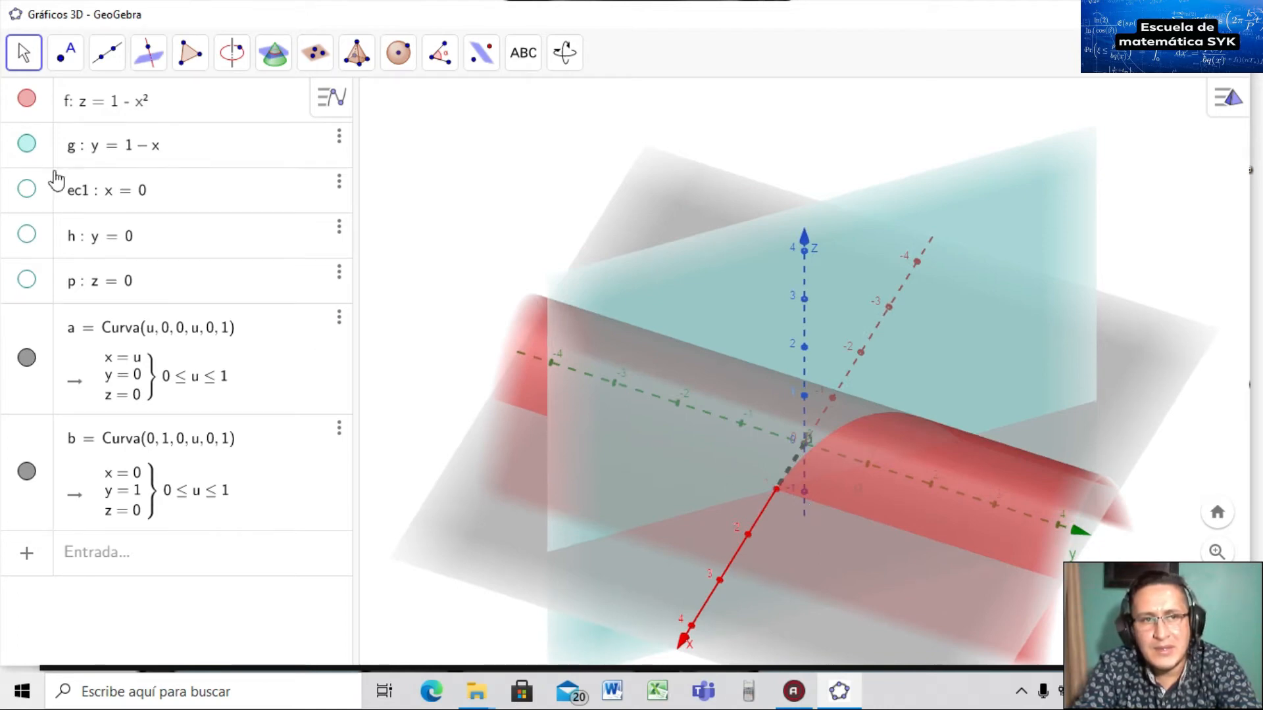
Hide surface f and plane g, and briefly toggle curve b to locate it.
{"action": "left_click", "coordinate": [26, 99]}
{"action": "left_click", "coordinate": [27, 143]}
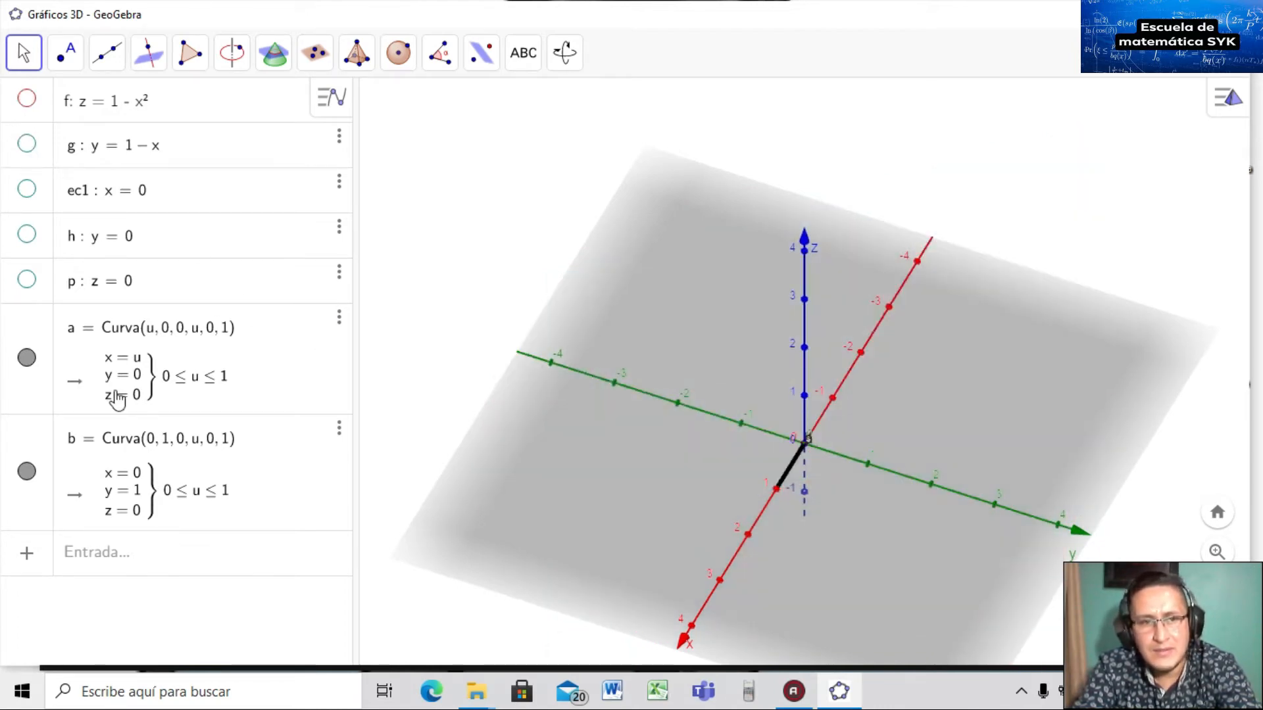
{"action": "left_click", "coordinate": [24, 474]}
{"action": "left_click", "coordinate": [25, 473]}
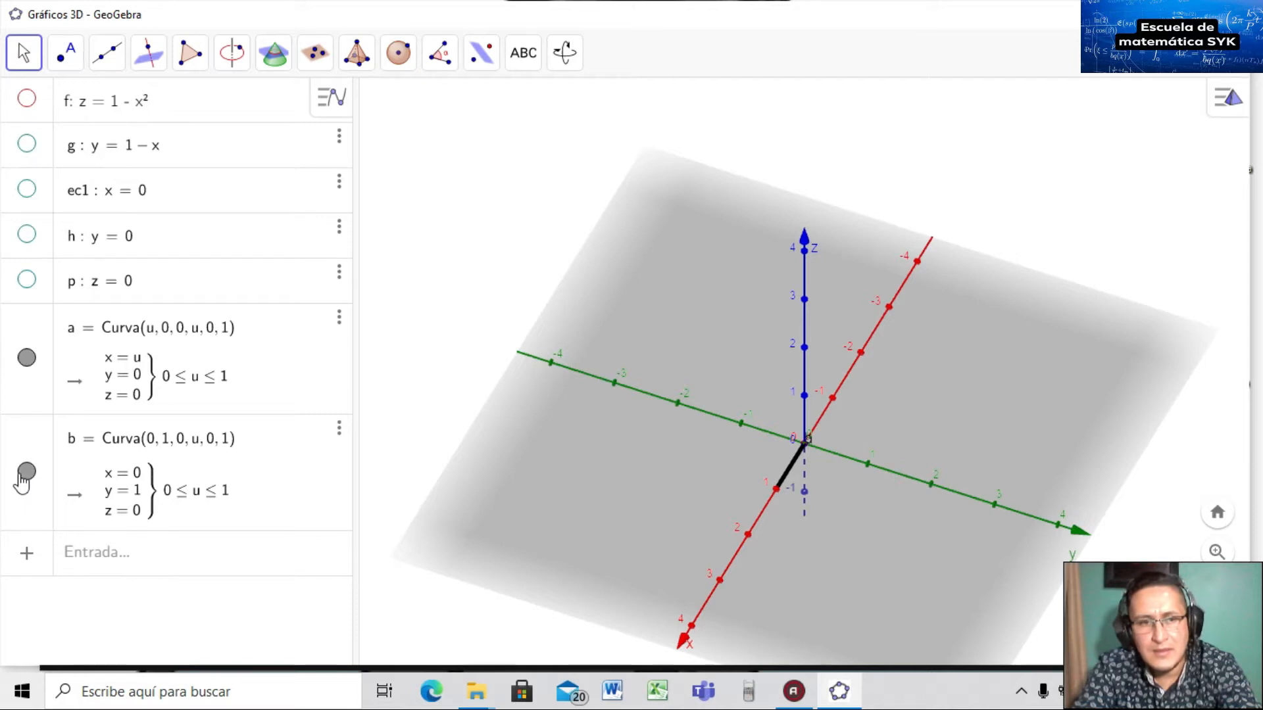
Change curve b's second argument from 1 to u, giving Curva(0, u, 0, u, 0, 1).
{"action": "left_click", "coordinate": [121, 480]}
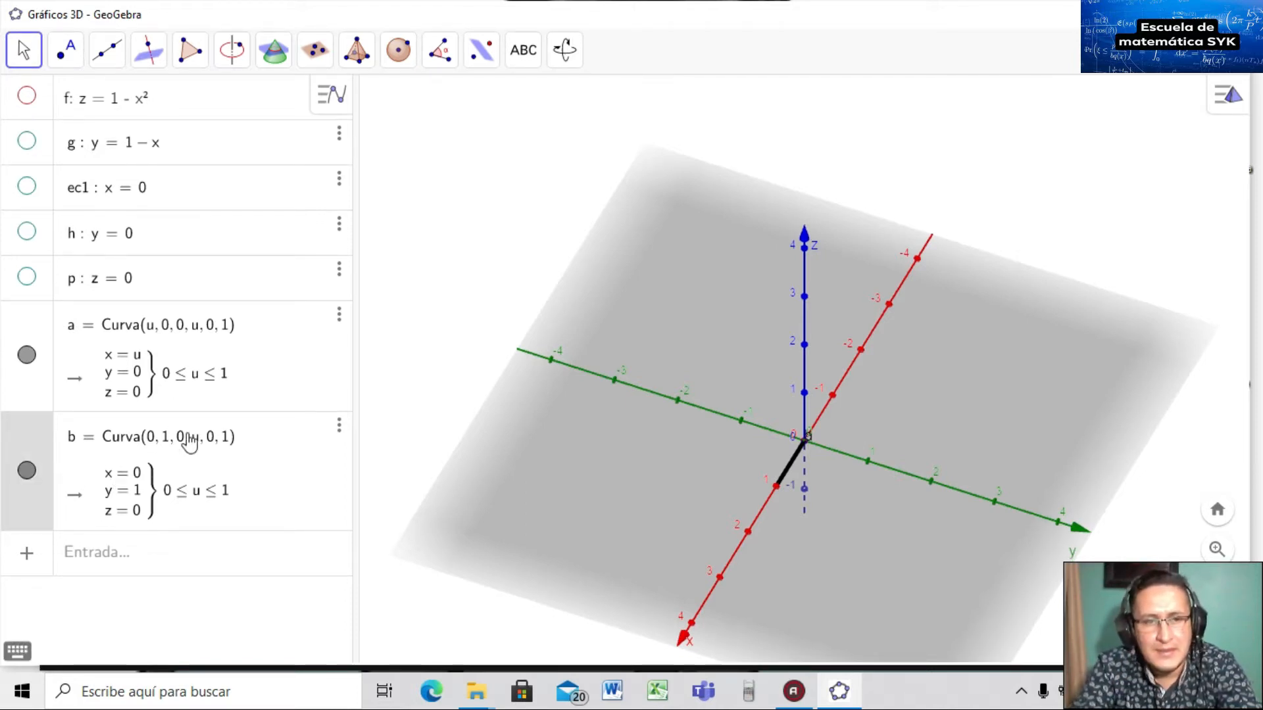
{"action": "key", "text": "ctrl+a"}
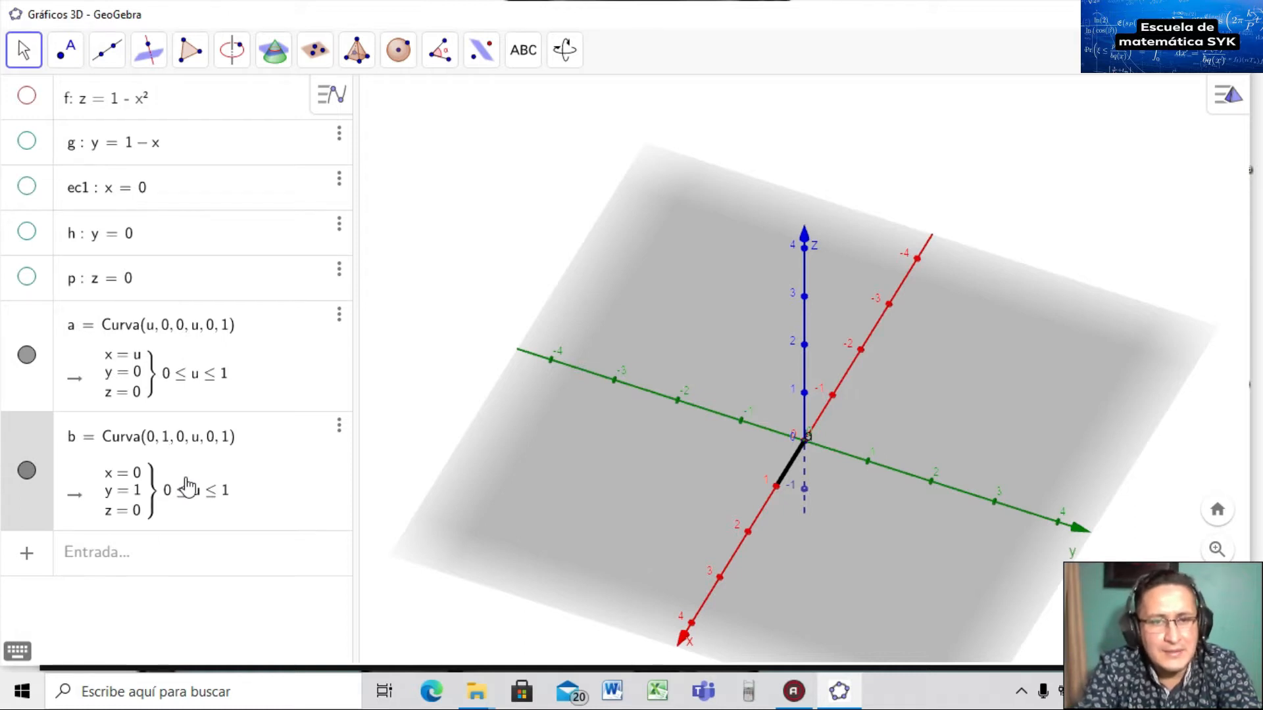
{"action": "key", "text": "BackSpace"}
{"action": "type", "text": "u"}
{"action": "key", "text": "Return"}
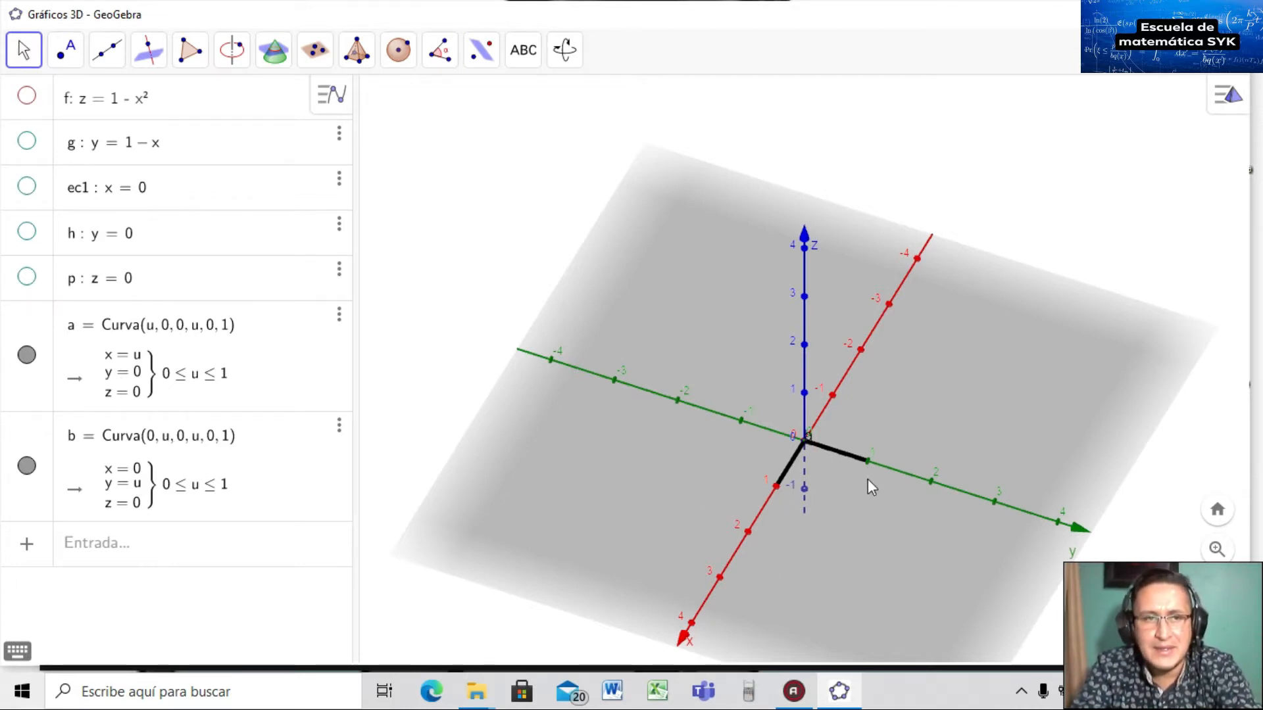
Start a new entry with the two-expression Curva command template from 'cur'.
{"action": "left_click", "coordinate": [142, 556]}
{"action": "type", "text": "cur"}
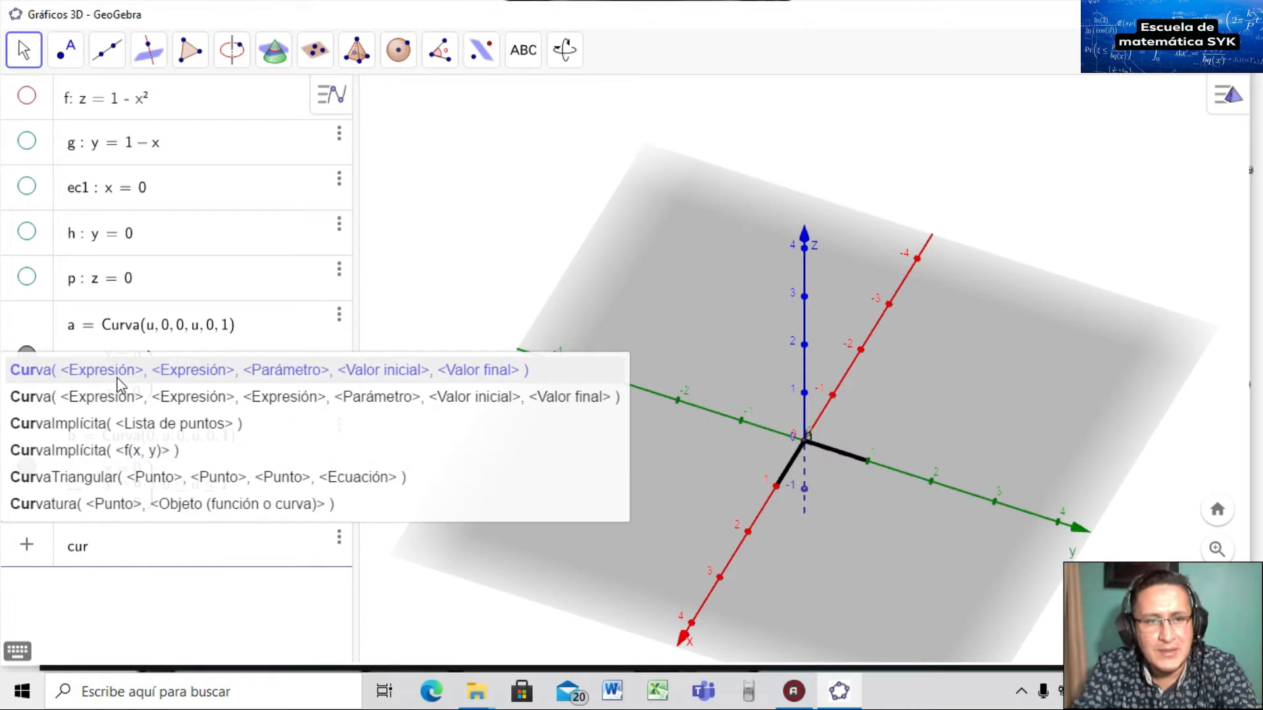
{"action": "left_click", "coordinate": [113, 395]}
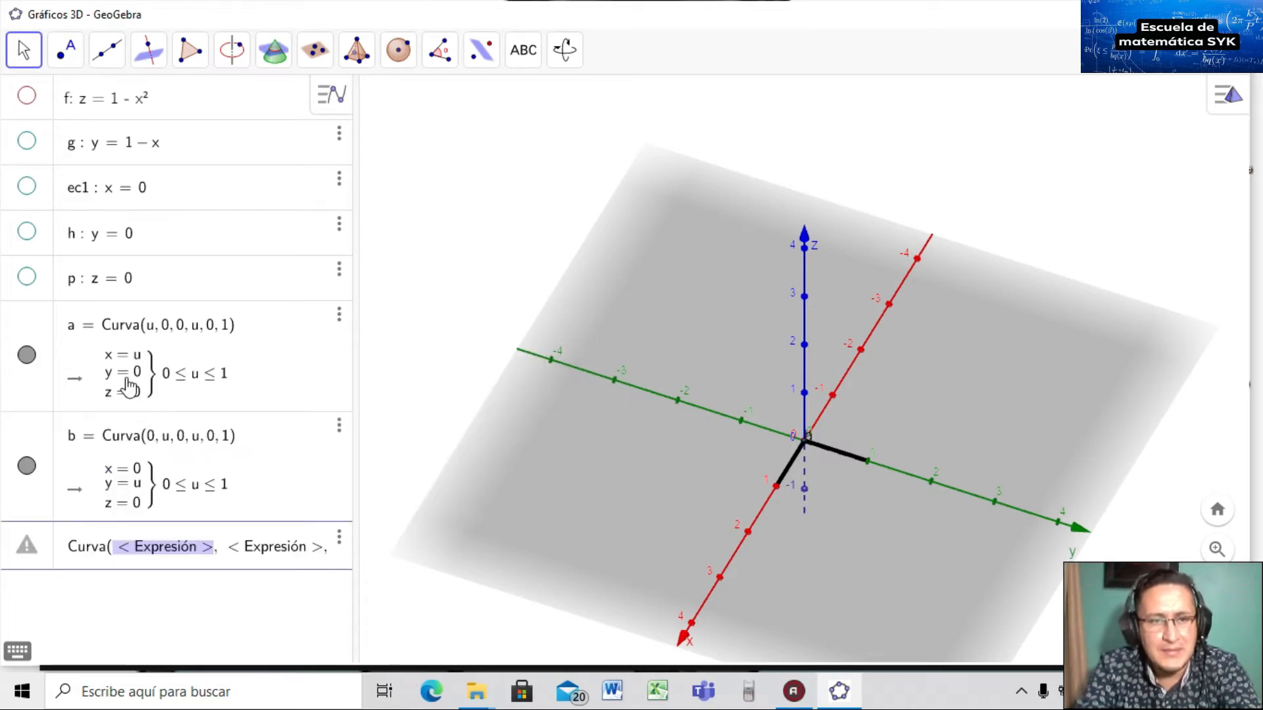
{"action": "left_click", "coordinate": [176, 553]}
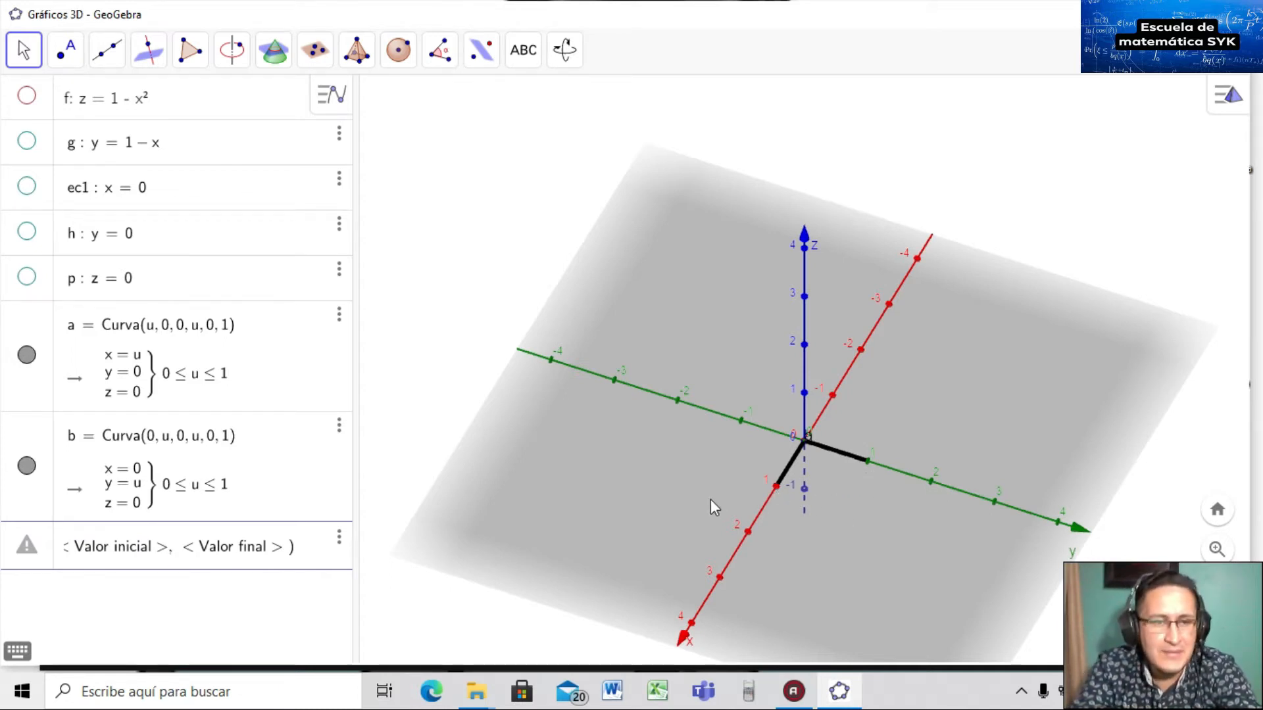
Fill it as Curva(u, 1-u, 0, u, 0, 1) to create curve c, then tilt to view the triangle.
{"action": "key", "text": "Tab"}
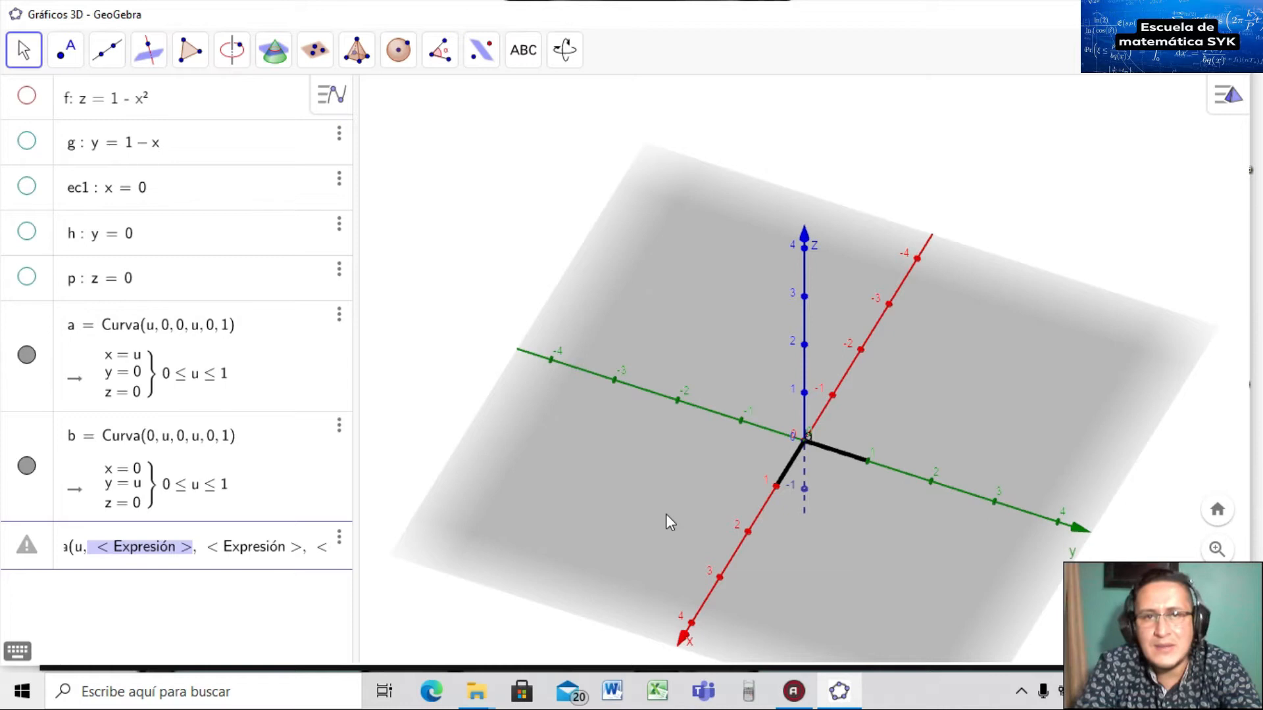
{"action": "type", "text": "1,"}
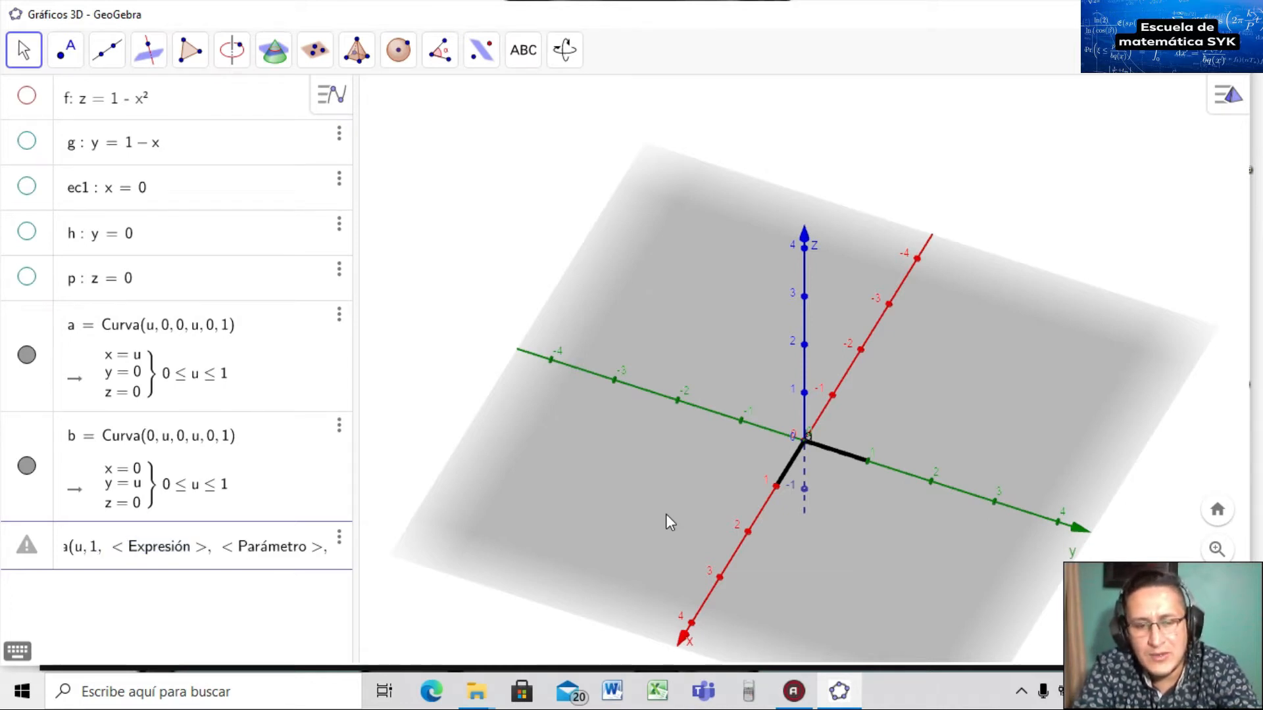
{"action": "type", "text": "-"}
{"action": "type", "text": "y"}
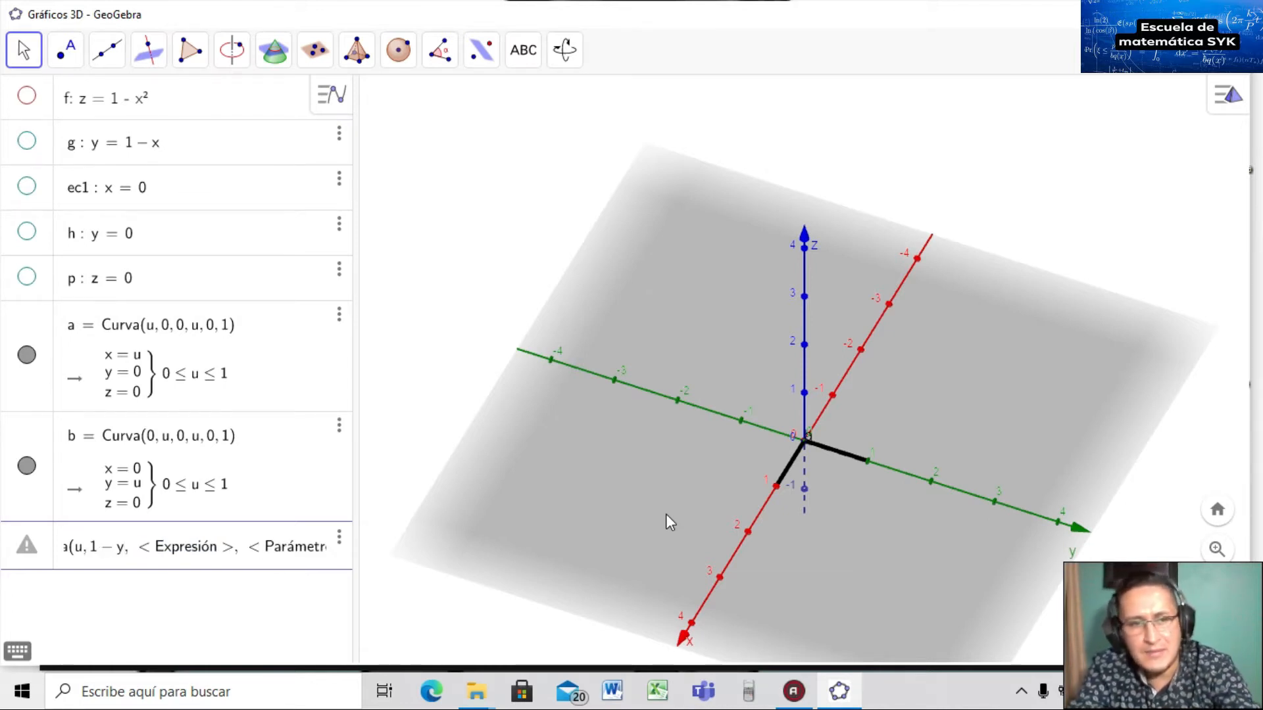
{"action": "key", "text": "BackSpace"}
{"action": "type", "text": "u"}
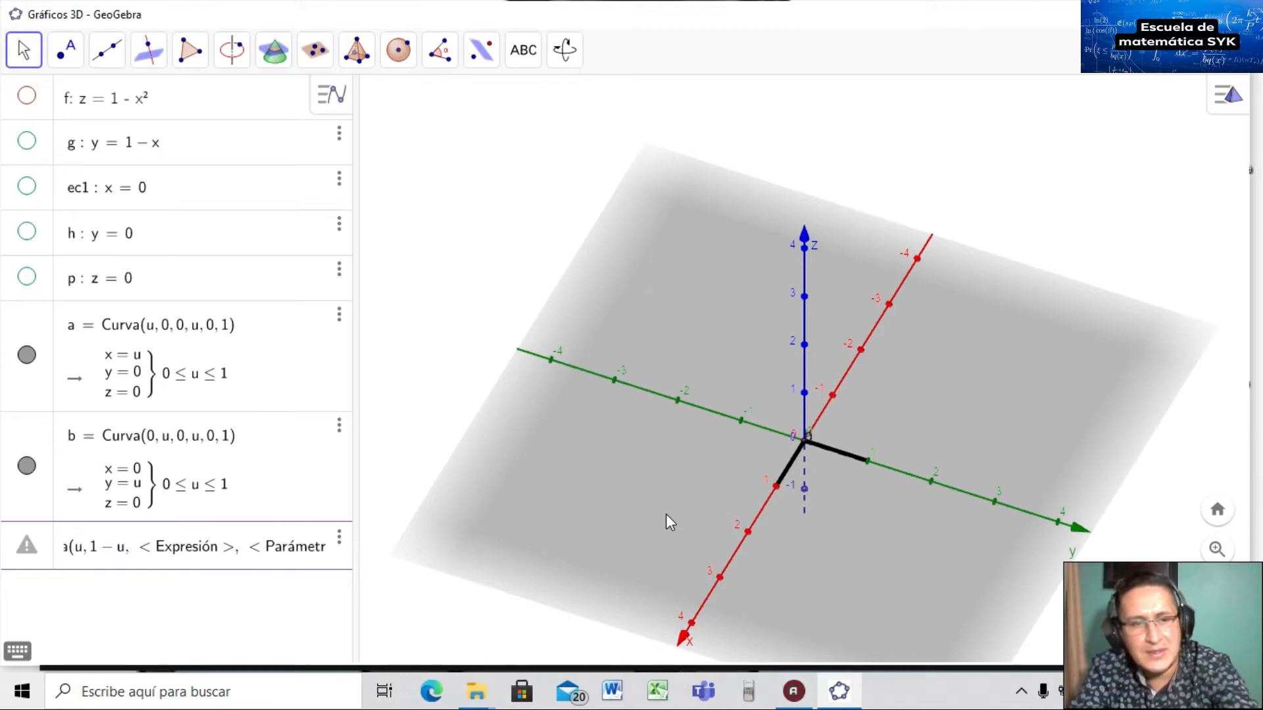
{"action": "key", "text": "Tab"}
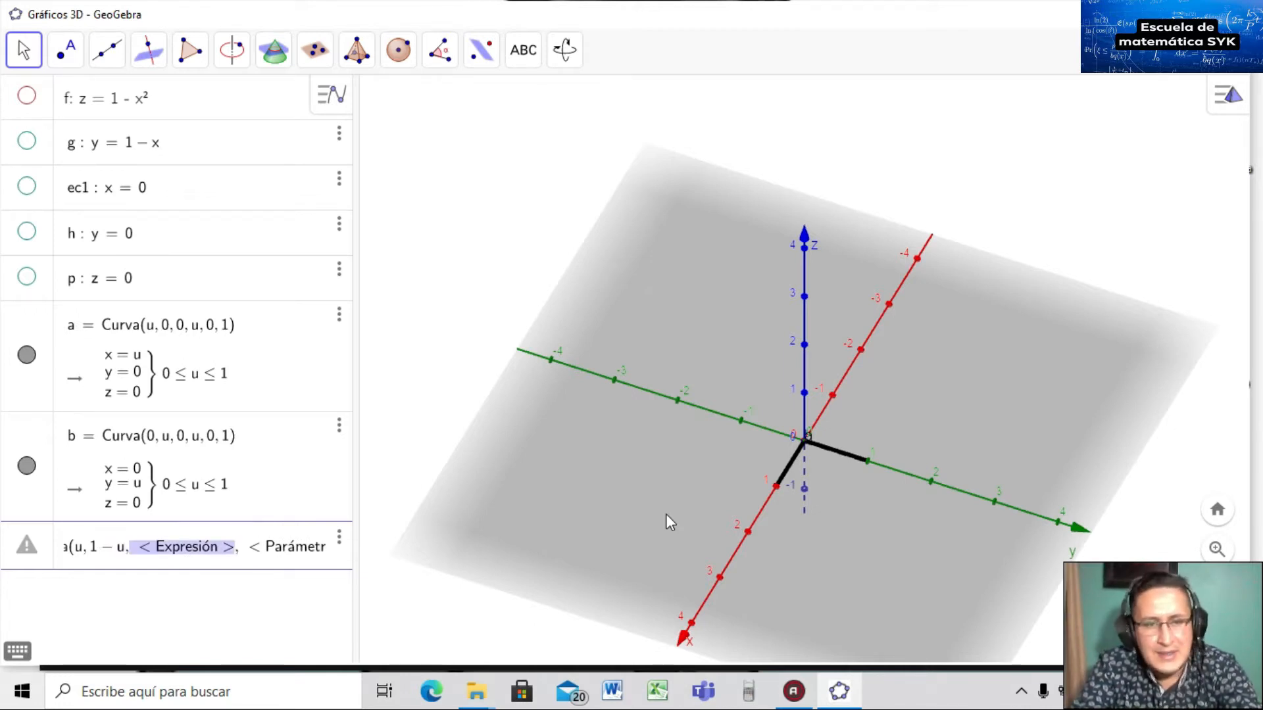
{"action": "type", "text": "0,"}
{"action": "key", "text": "Tab"}
{"action": "type", "text": "u"}
{"action": "key", "text": "Tab"}
{"action": "type", "text": "0"}
{"action": "key", "text": "Tab"}
{"action": "type", "text": "1"}
{"action": "key", "text": "Return"}
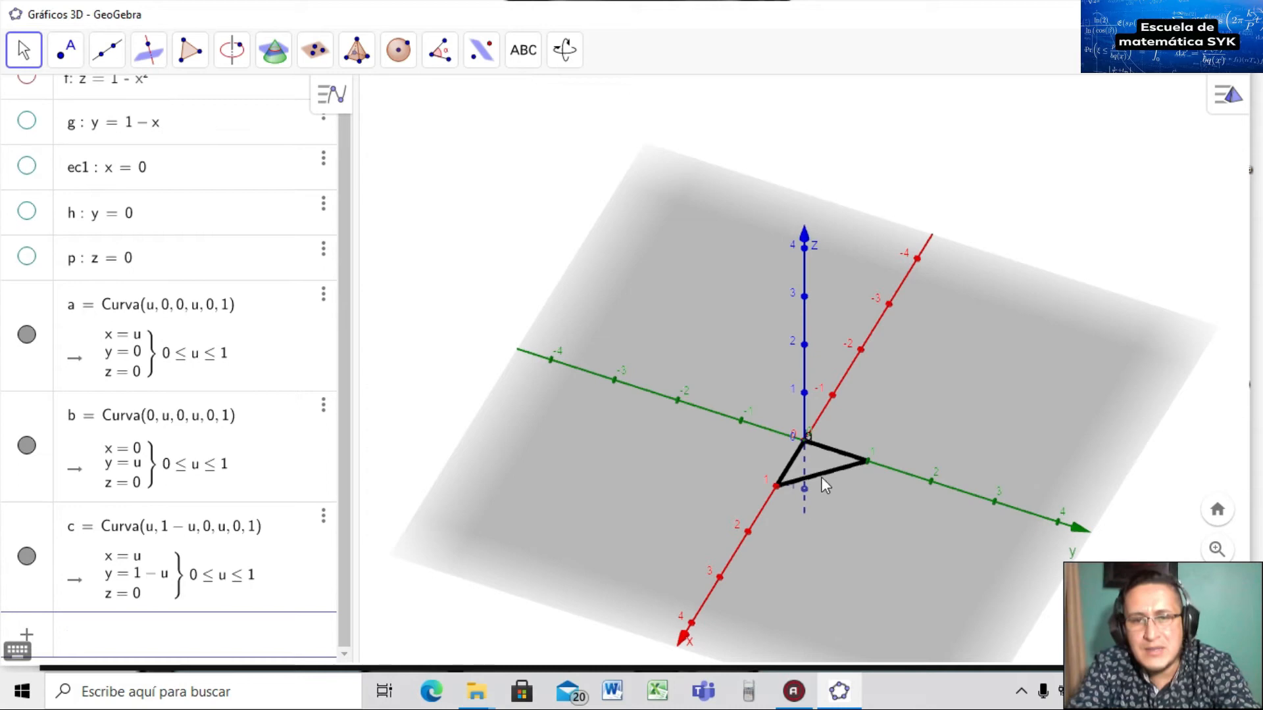
{"action": "mouse_move", "coordinate": [819, 482]}
{"action": "left_mouse_down"}
{"action": "mouse_move", "coordinate": [821, 497]}
{"action": "mouse_move", "coordinate": [823, 475]}
{"action": "left_mouse_up"}
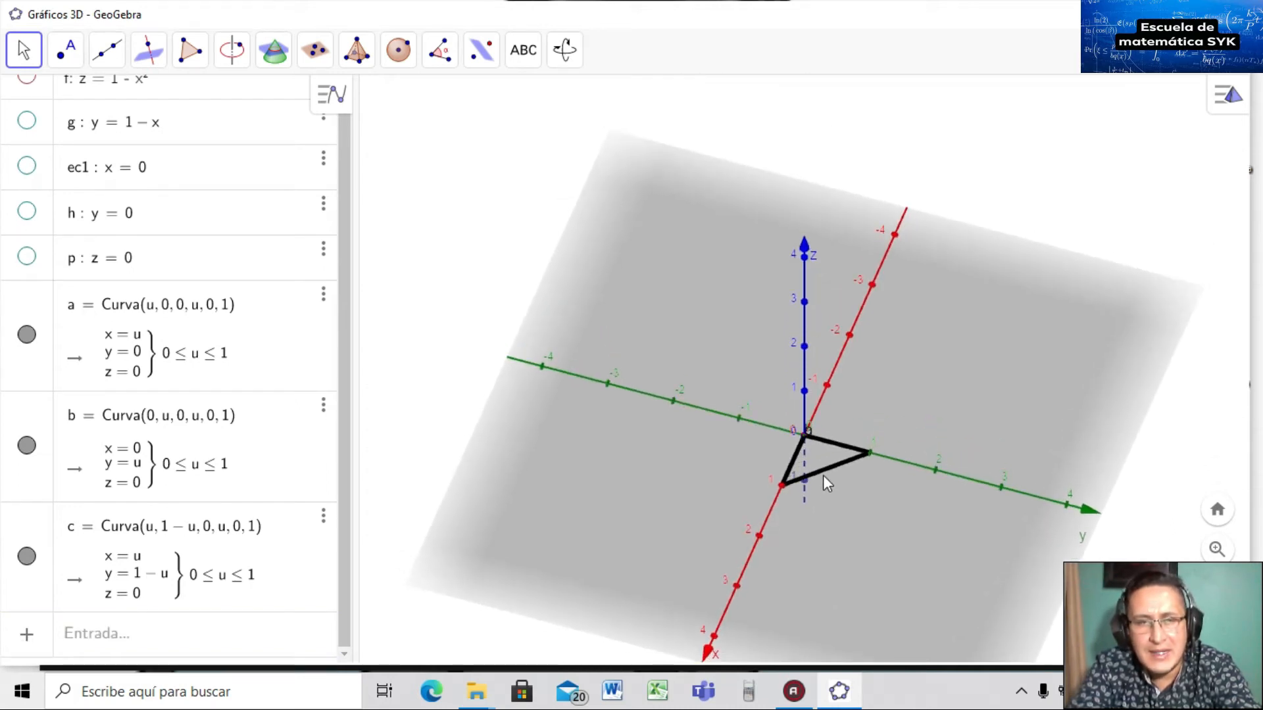
{"action": "scroll", "coordinate": [349, 178], "scroll_direction": "up", "scroll_amount": 1}
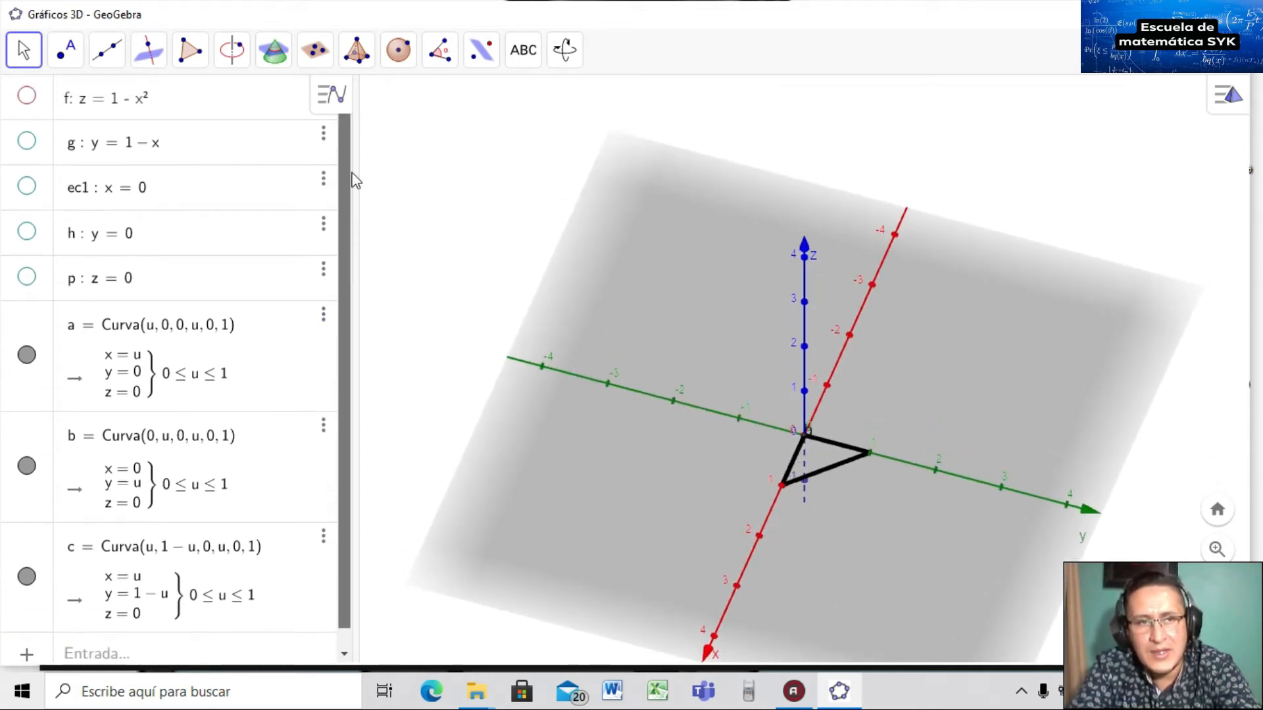
{"action": "left_click", "coordinate": [27, 97]}
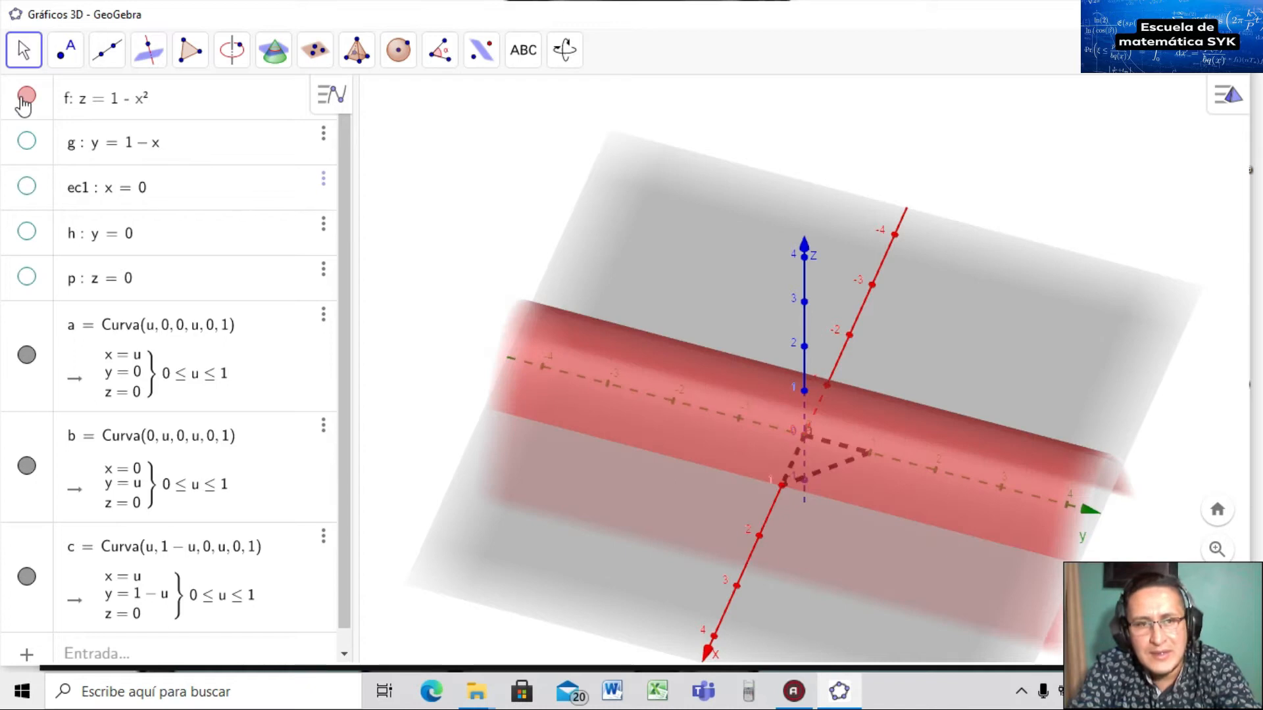
{"action": "left_click", "coordinate": [27, 141]}
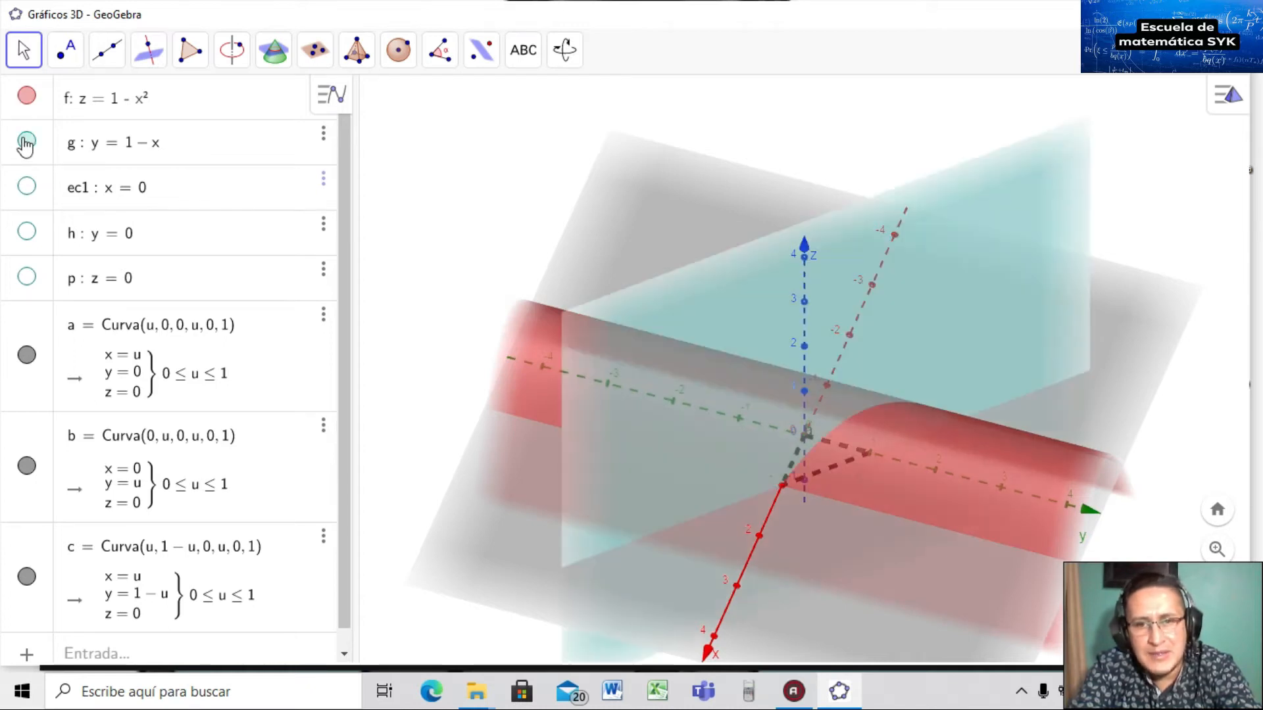
{"action": "left_click", "coordinate": [23, 97]}
{"action": "mouse_move", "coordinate": [800, 559]}
{"action": "left_mouse_down"}
{"action": "mouse_move", "coordinate": [796, 534]}
{"action": "mouse_move", "coordinate": [800, 573]}
{"action": "left_mouse_up"}
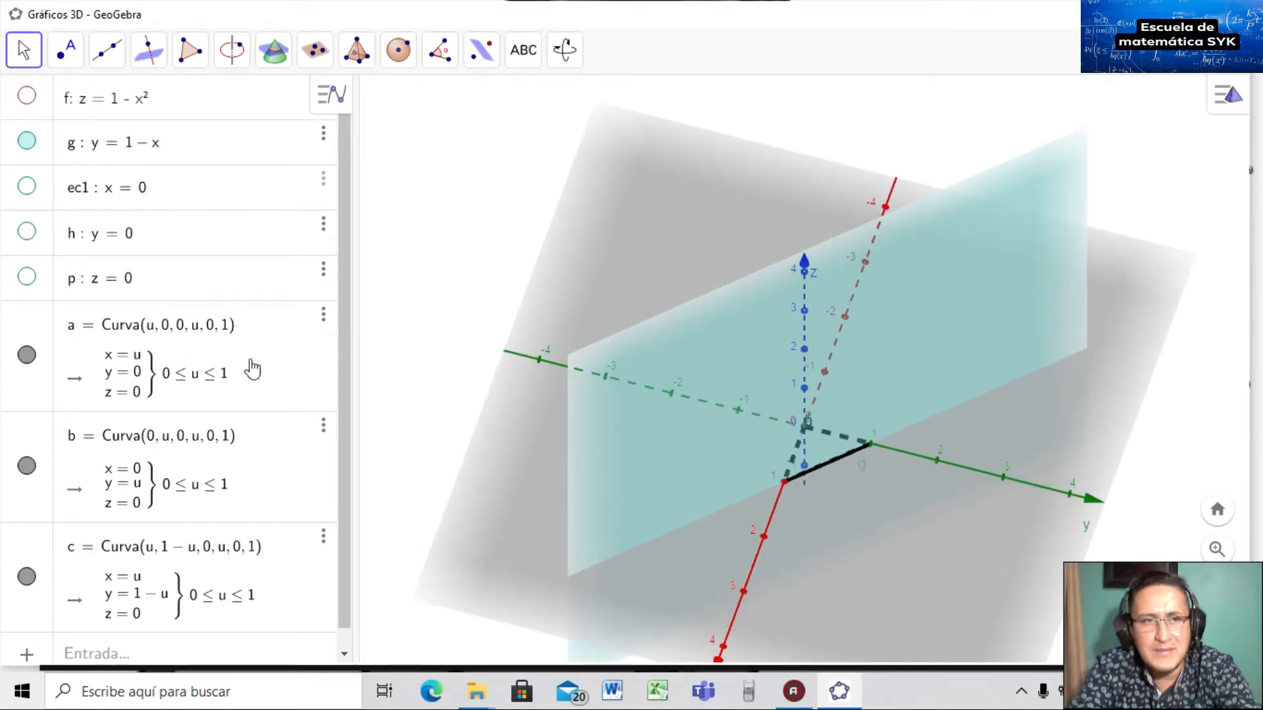
{"action": "left_click", "coordinate": [26, 141]}
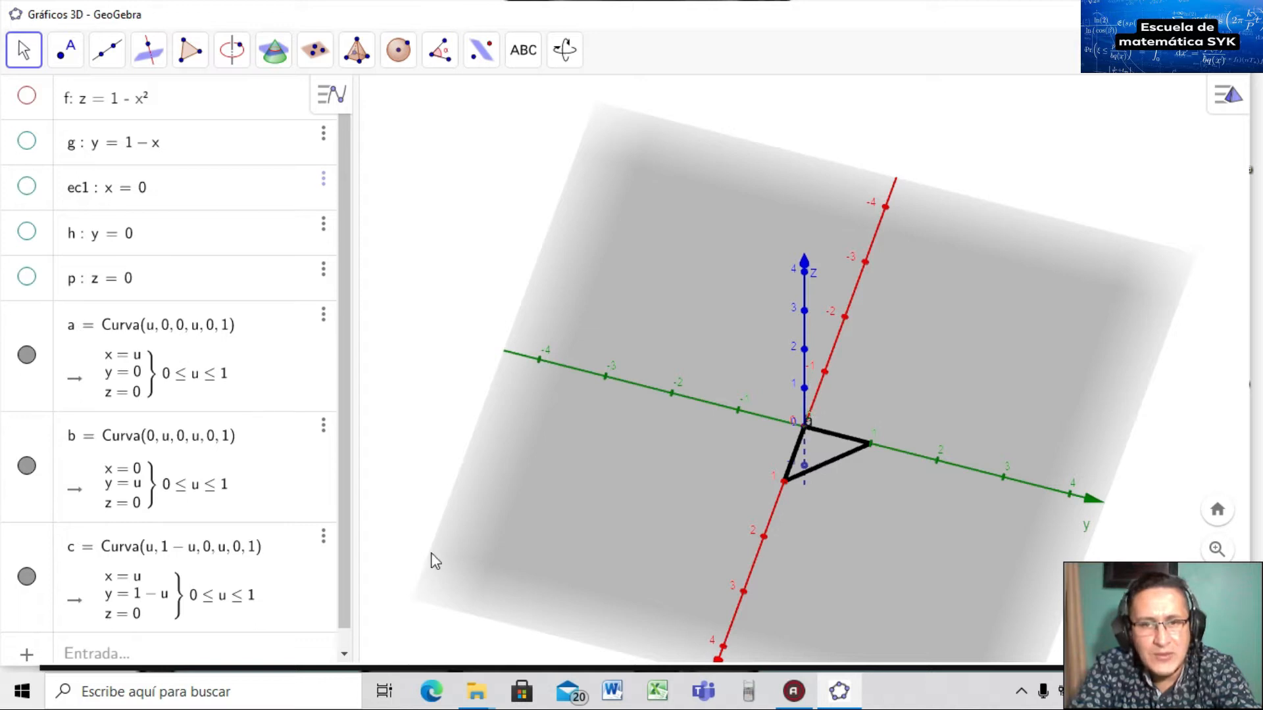
{"action": "scroll", "coordinate": [338, 578], "scroll_direction": "down", "scroll_amount": 1}
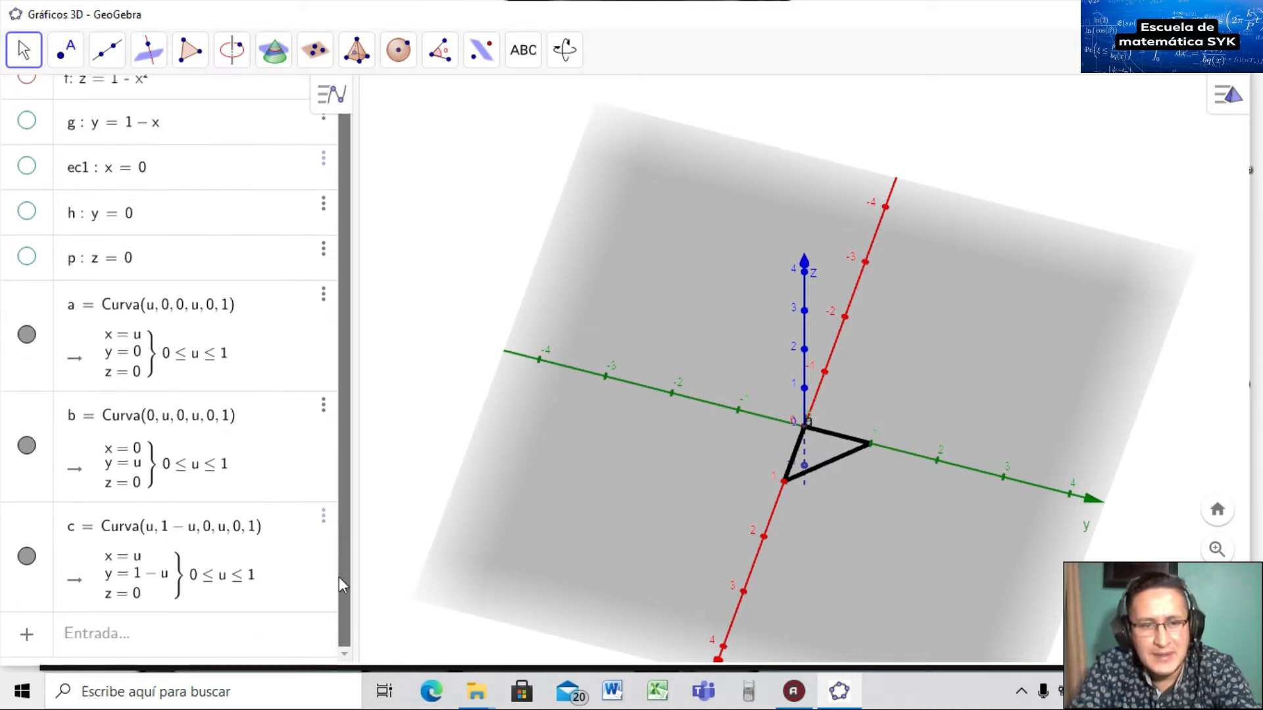
Create curve d = Curva(0, 0, u, u, 0, 1), a unit vertical edge up the z-axis.
{"action": "left_click", "coordinate": [214, 636]}
{"action": "type", "text": "curv"}
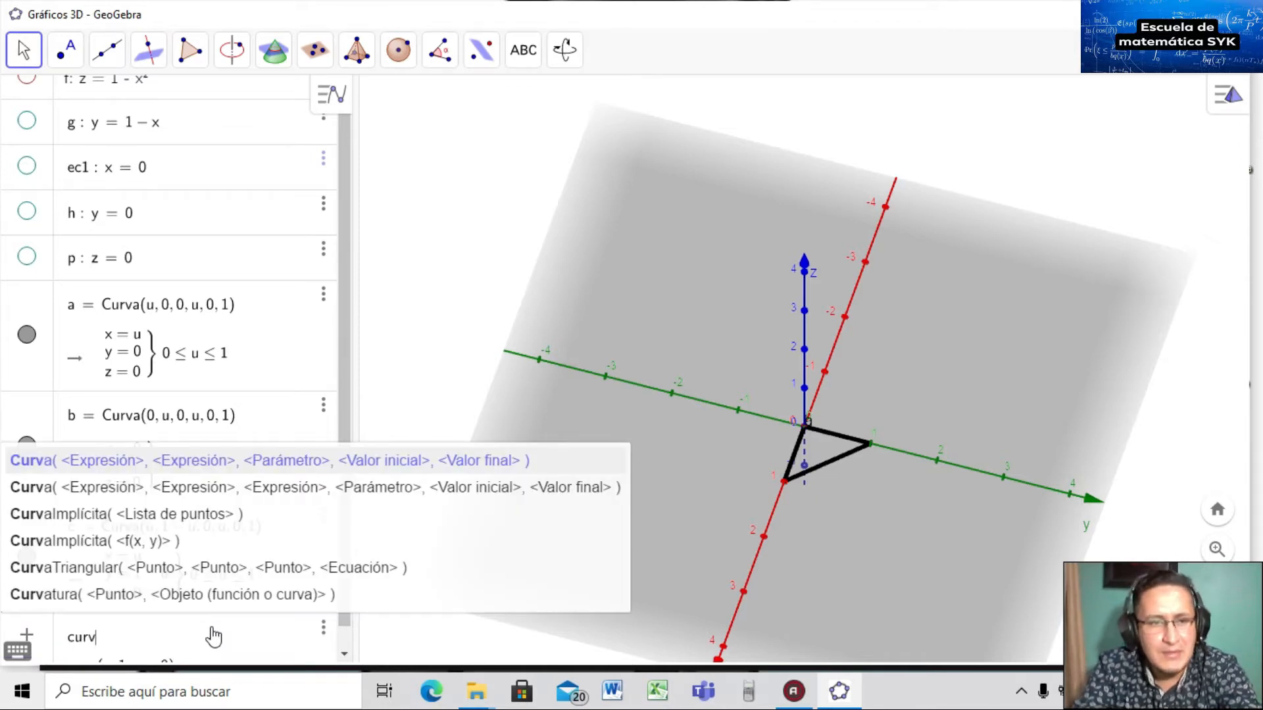
{"action": "key", "text": "Down"}
{"action": "key", "text": "Return"}
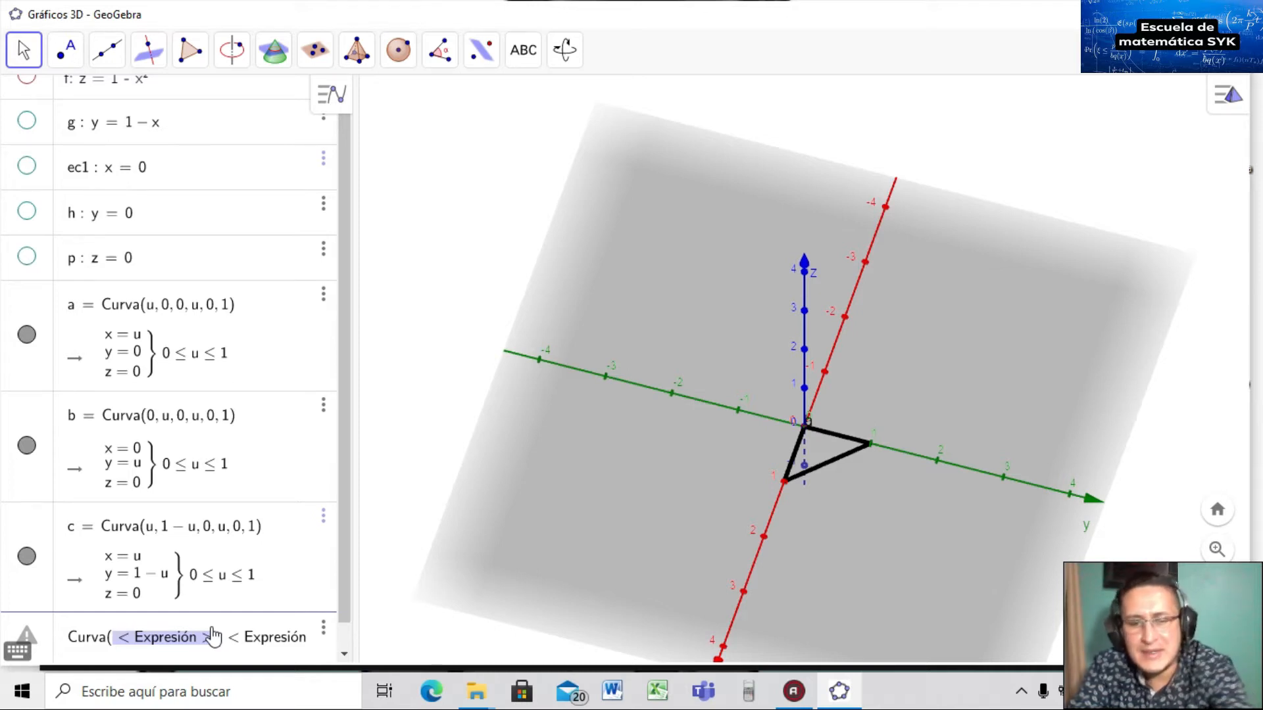
{"action": "type", "text": "0, "}
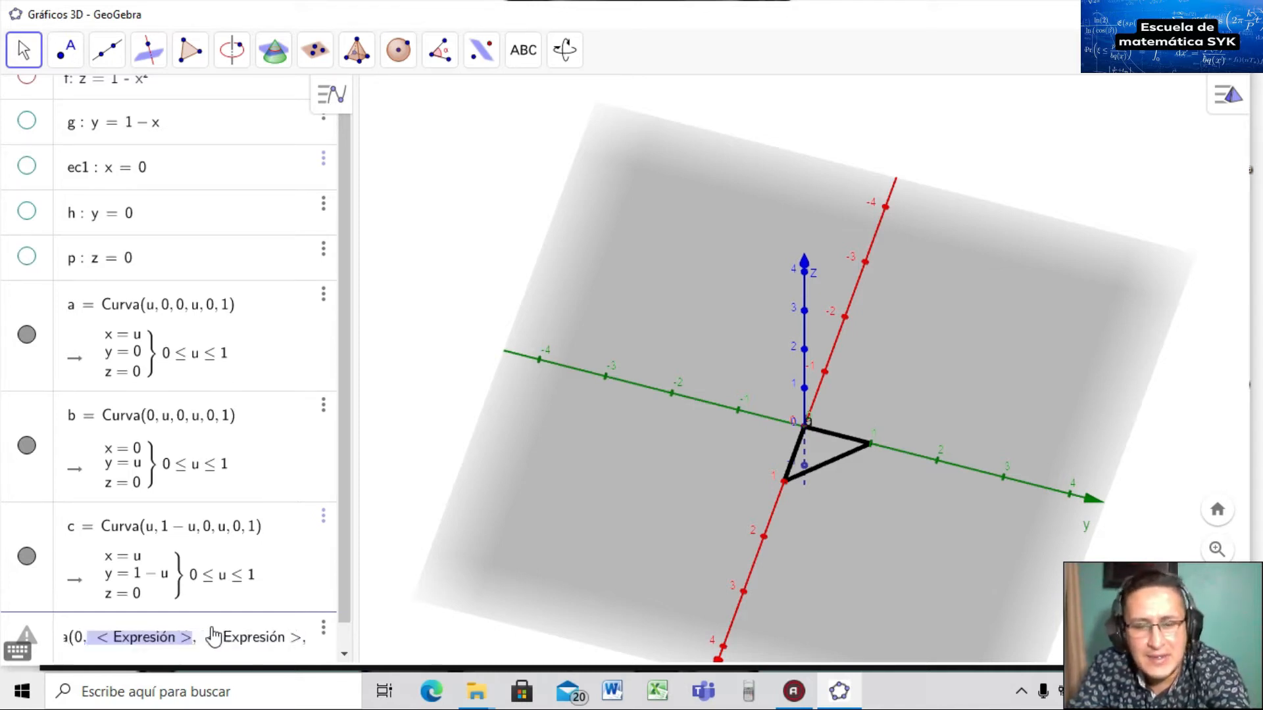
{"action": "type", "text": "0, "}
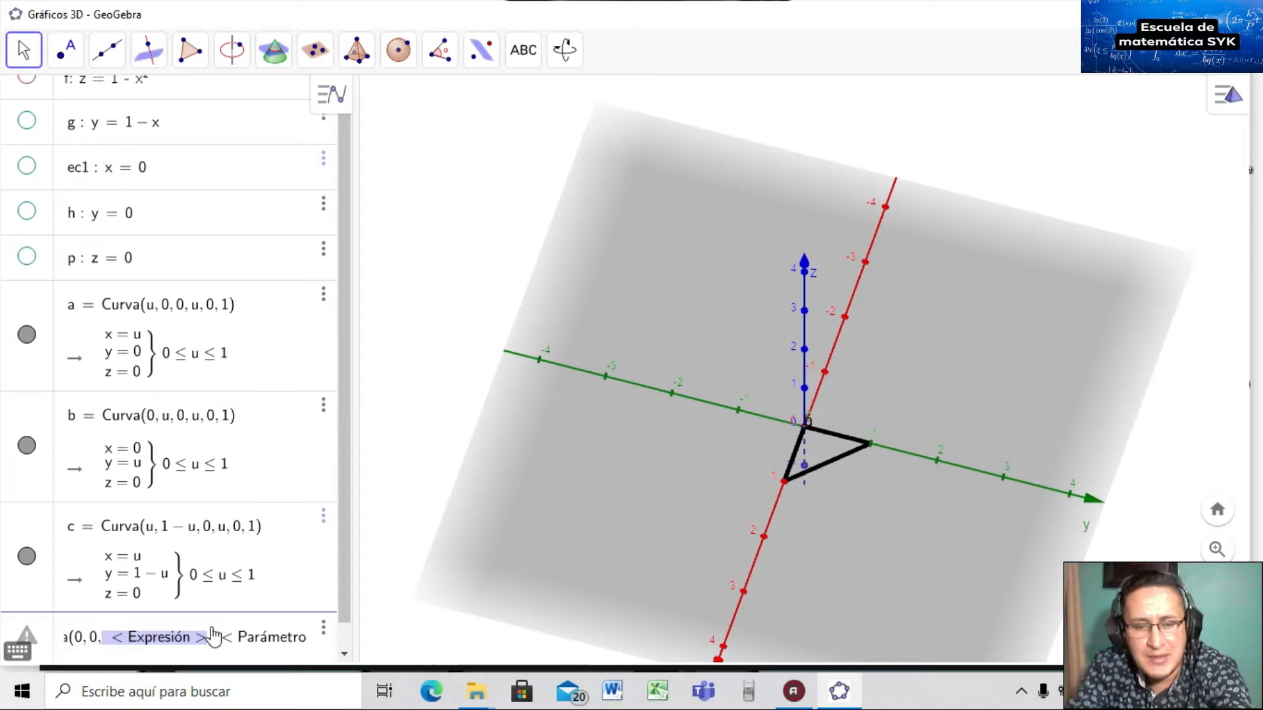
{"action": "type", "text": "u, "}
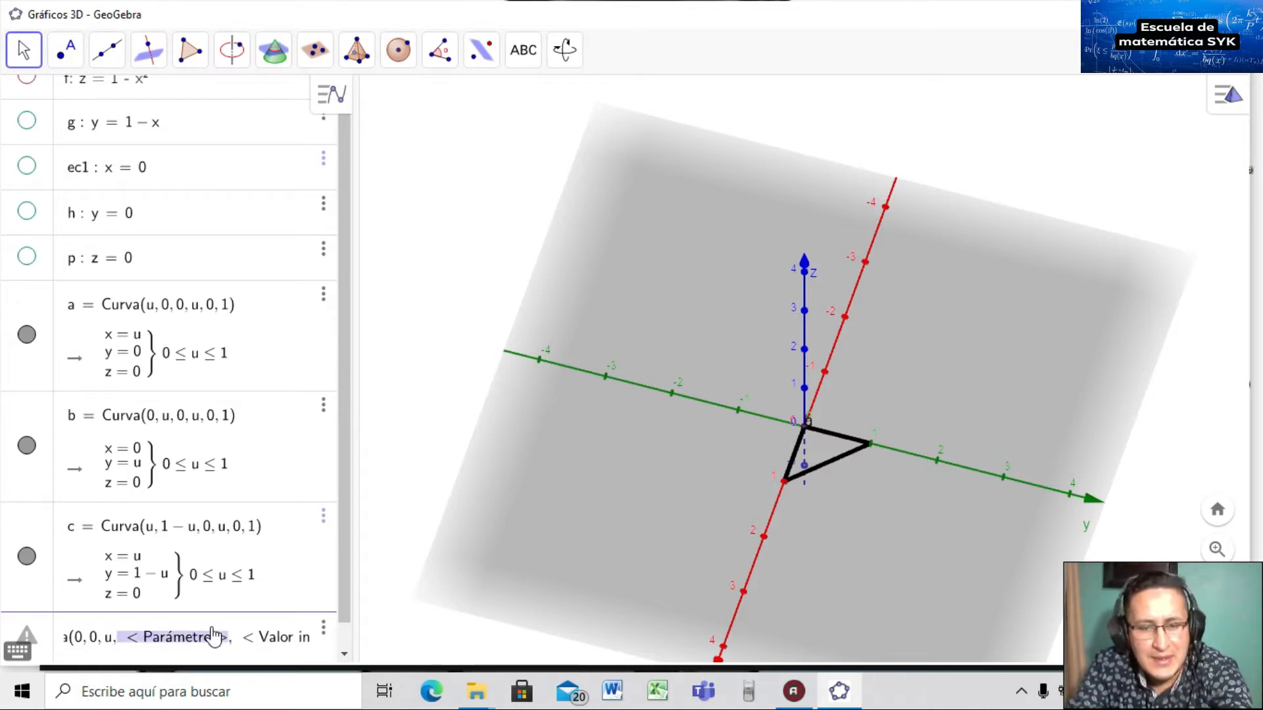
{"action": "type", "text": "u, "}
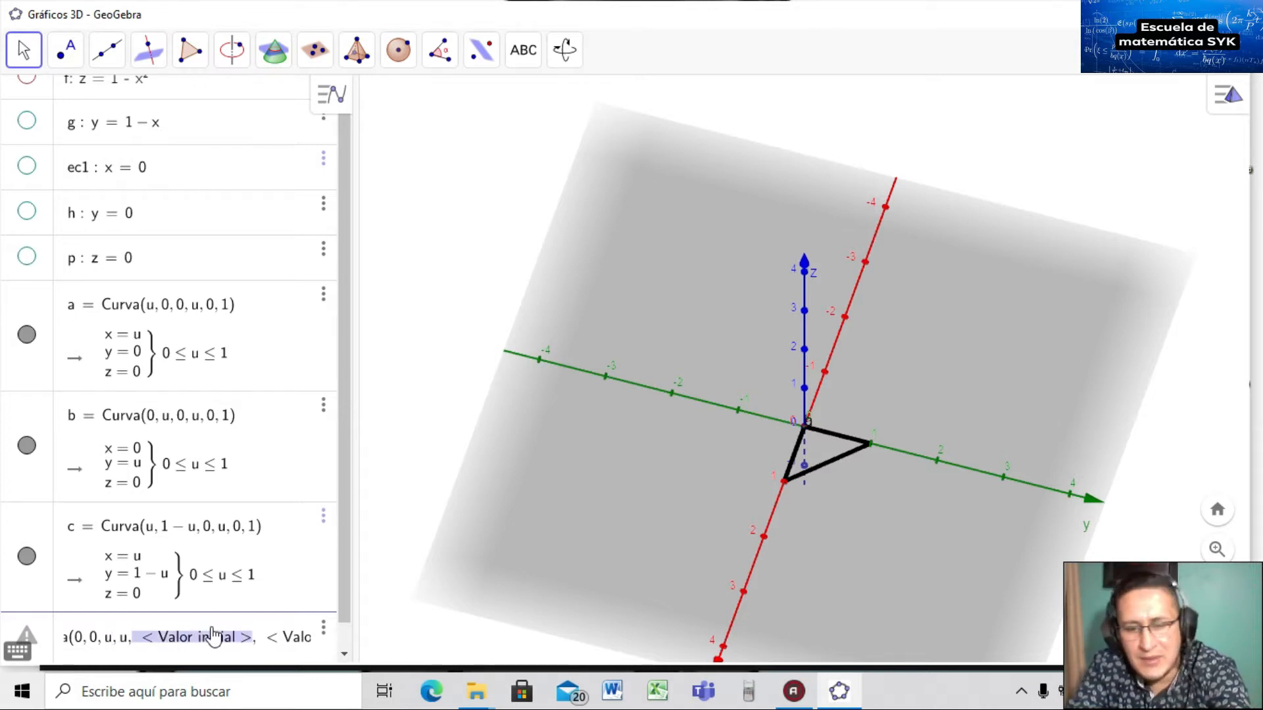
{"action": "type", "text": "0, "}
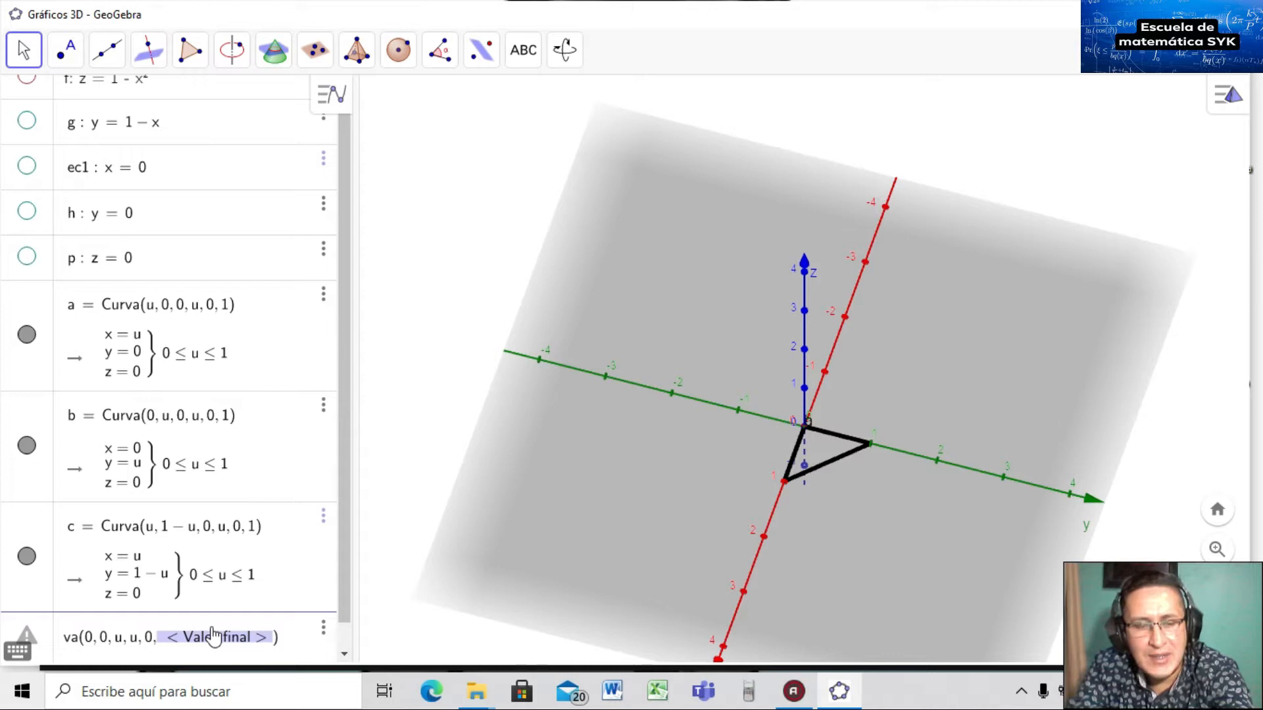
{"action": "type", "text": "1"}
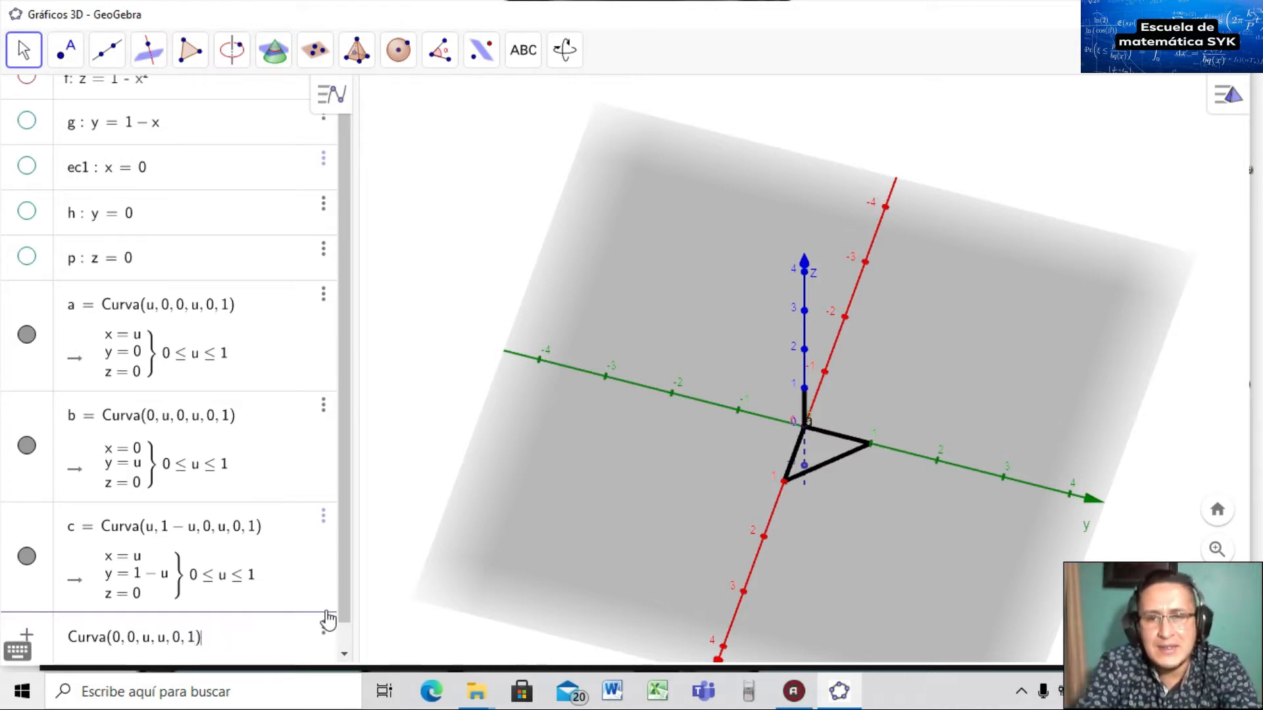
{"action": "key", "text": "Return"}
{"action": "scroll", "coordinate": [347, 446], "scroll_direction": "up", "scroll_amount": 3}
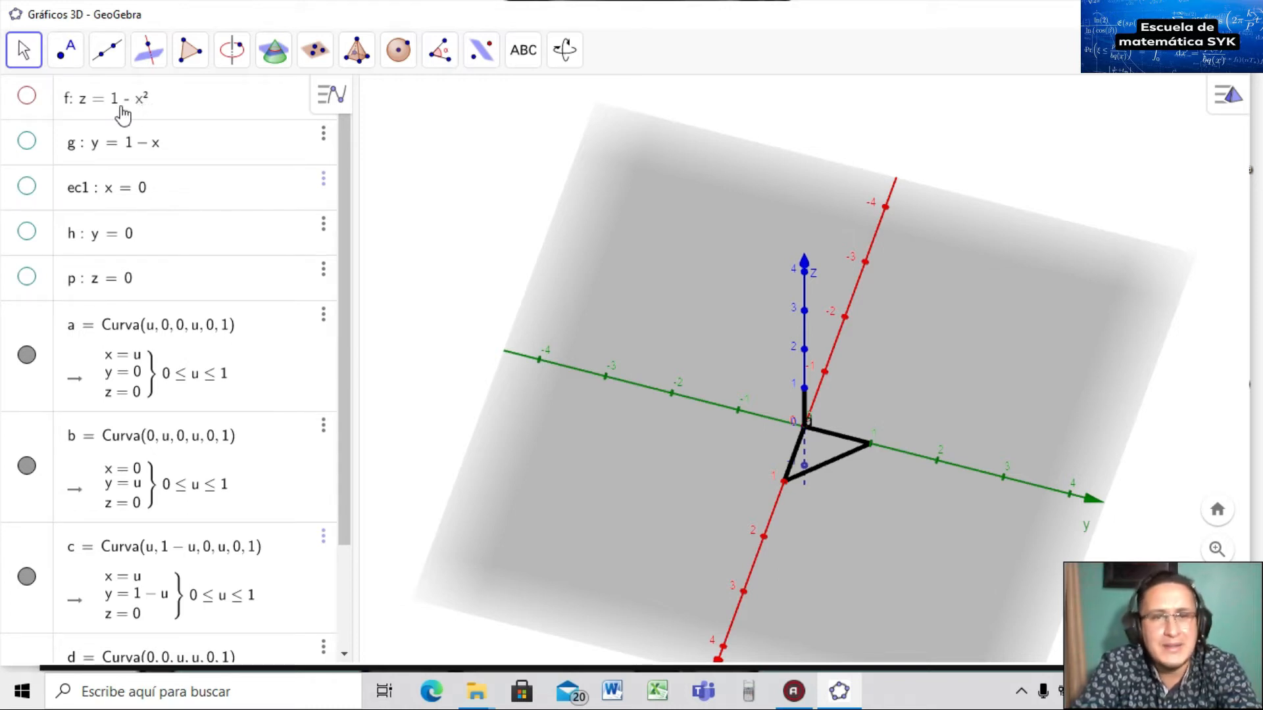
Make surface f: z = 1 − x² visible and rotate the 3D view so the x-axis points right.
{"action": "left_click", "coordinate": [26, 96]}
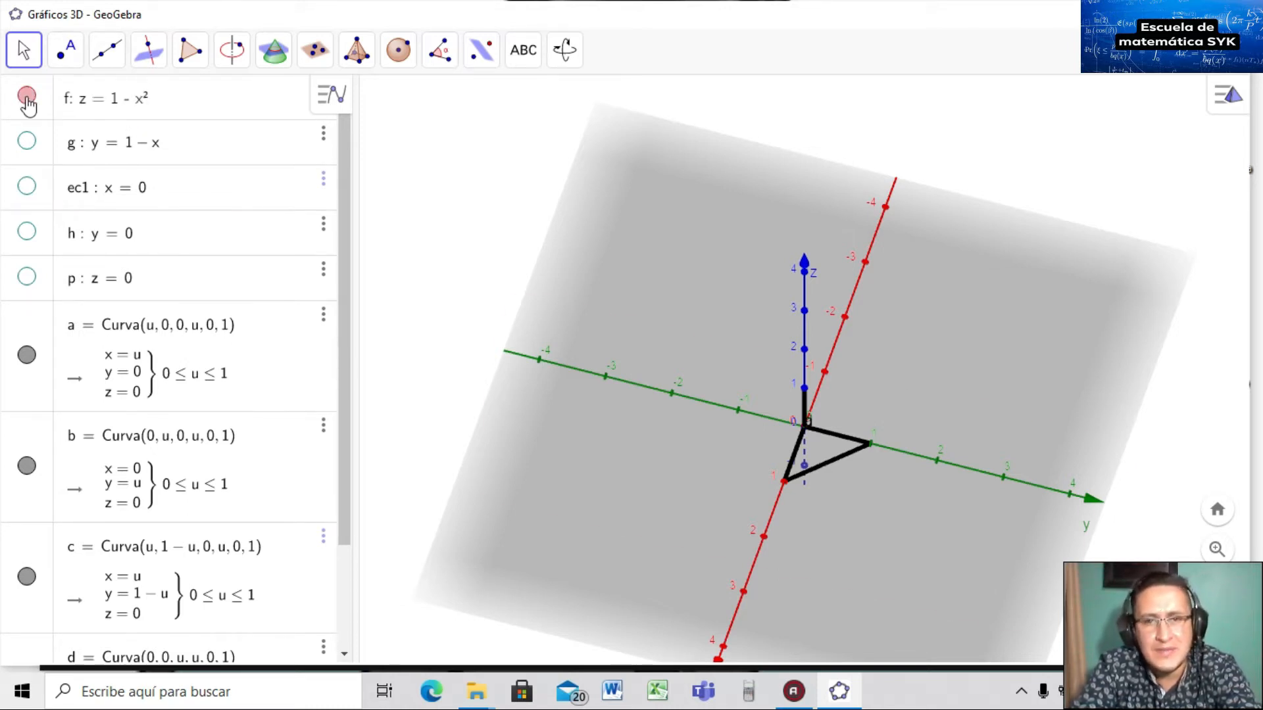
{"action": "left_click_drag", "start_coordinate": [689, 518], "coordinate": [644, 528]}
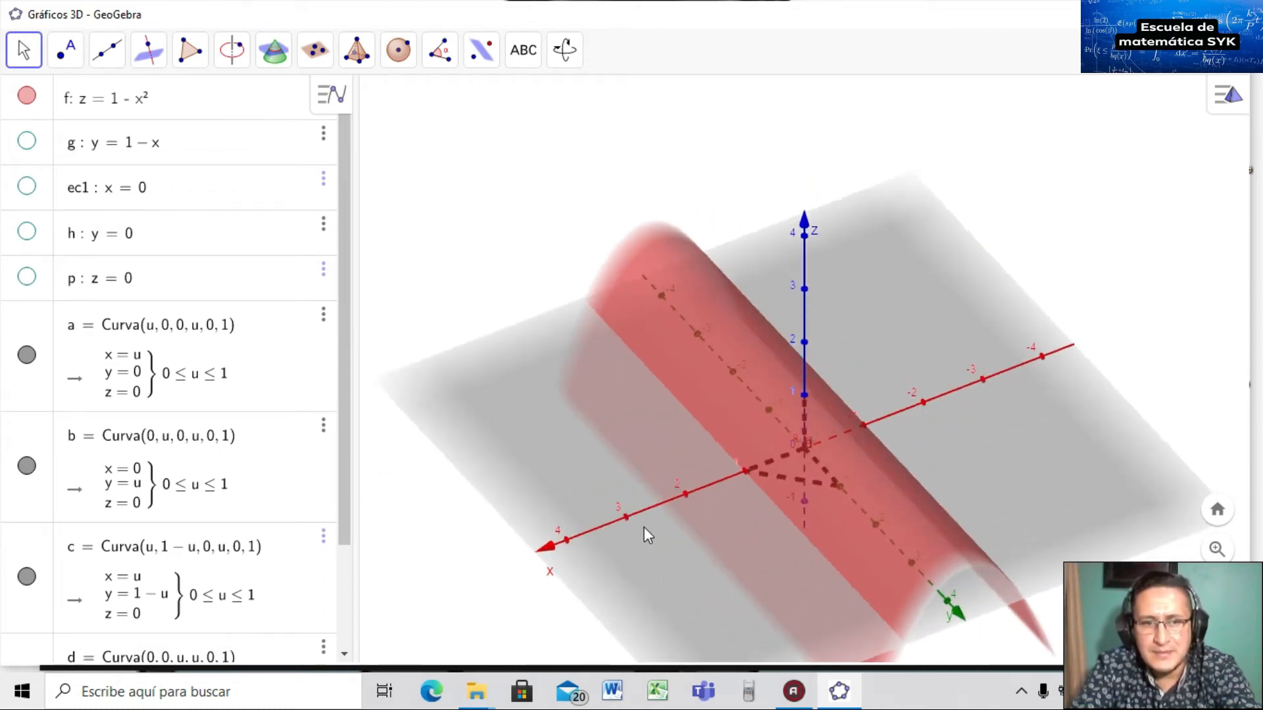
{"action": "left_click_drag", "start_coordinate": [345, 487], "coordinate": [342, 612]}
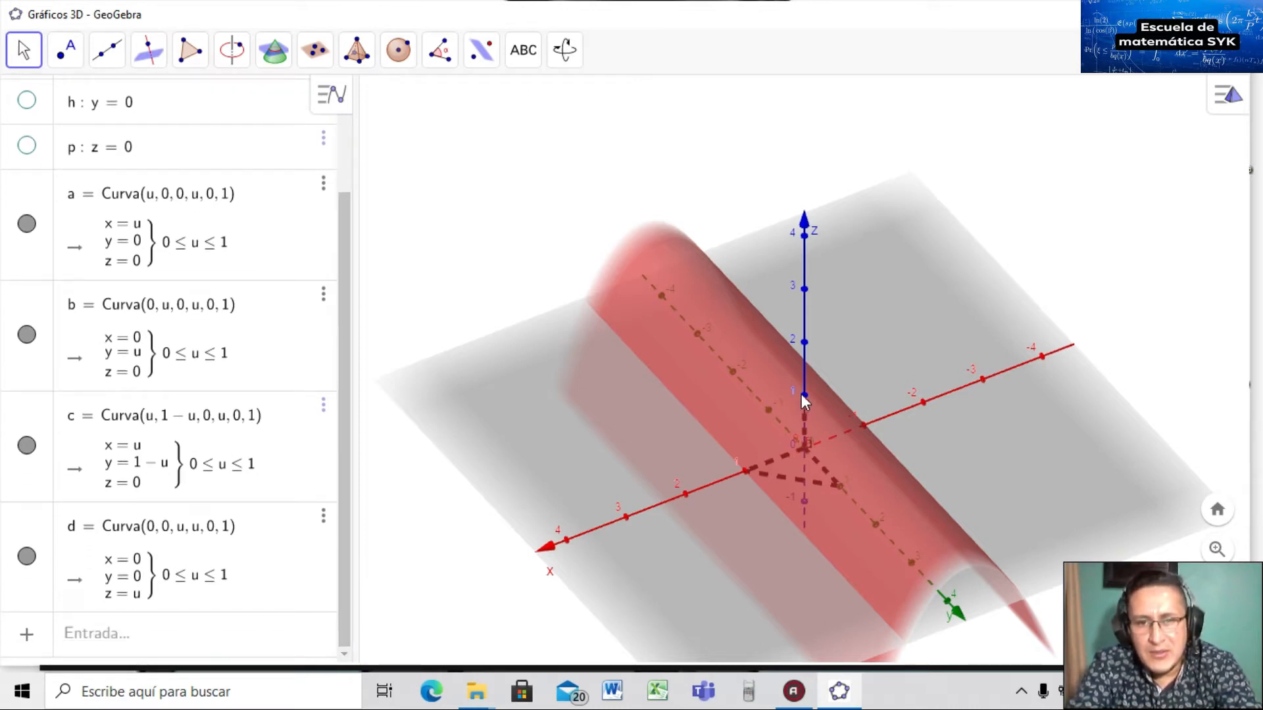
{"action": "left_click_drag", "start_coordinate": [815, 442], "coordinate": [913, 424]}
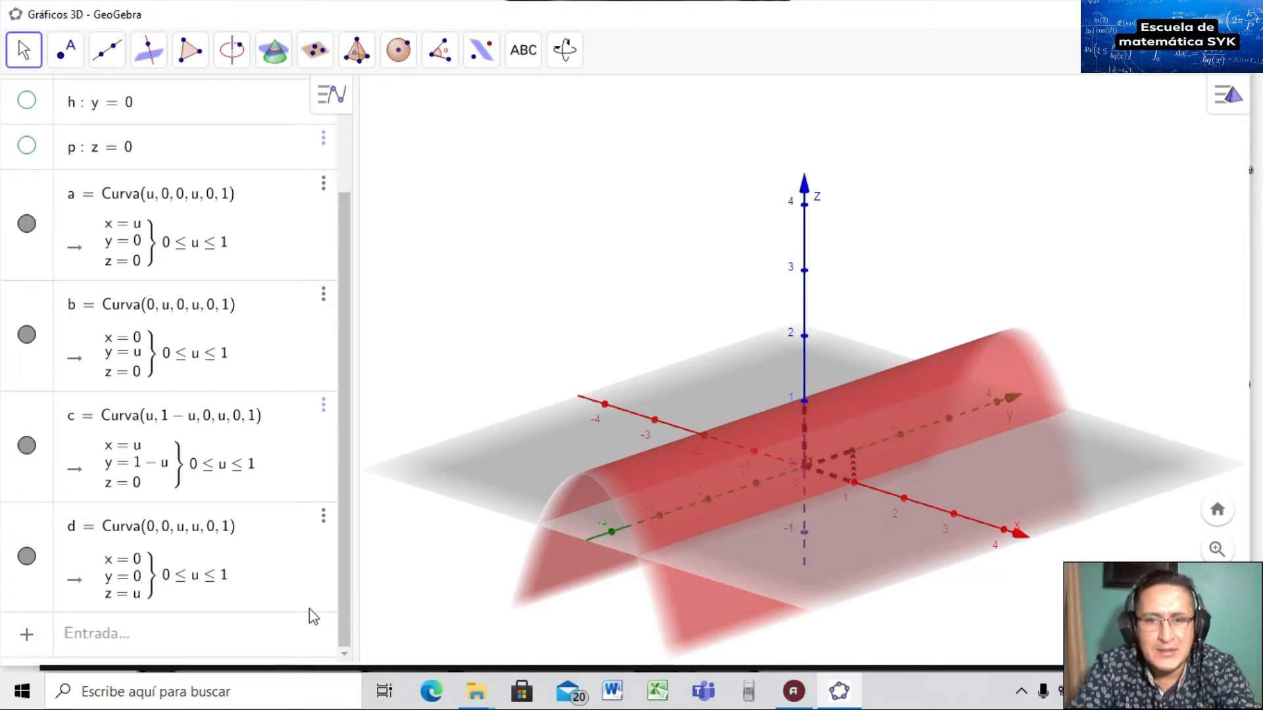
Begin a three-coordinate Curva command with coordinates u, 0, 1−u² for the parabolic edge.
{"action": "left_click", "coordinate": [188, 636]}
{"action": "type", "text": "cur"}
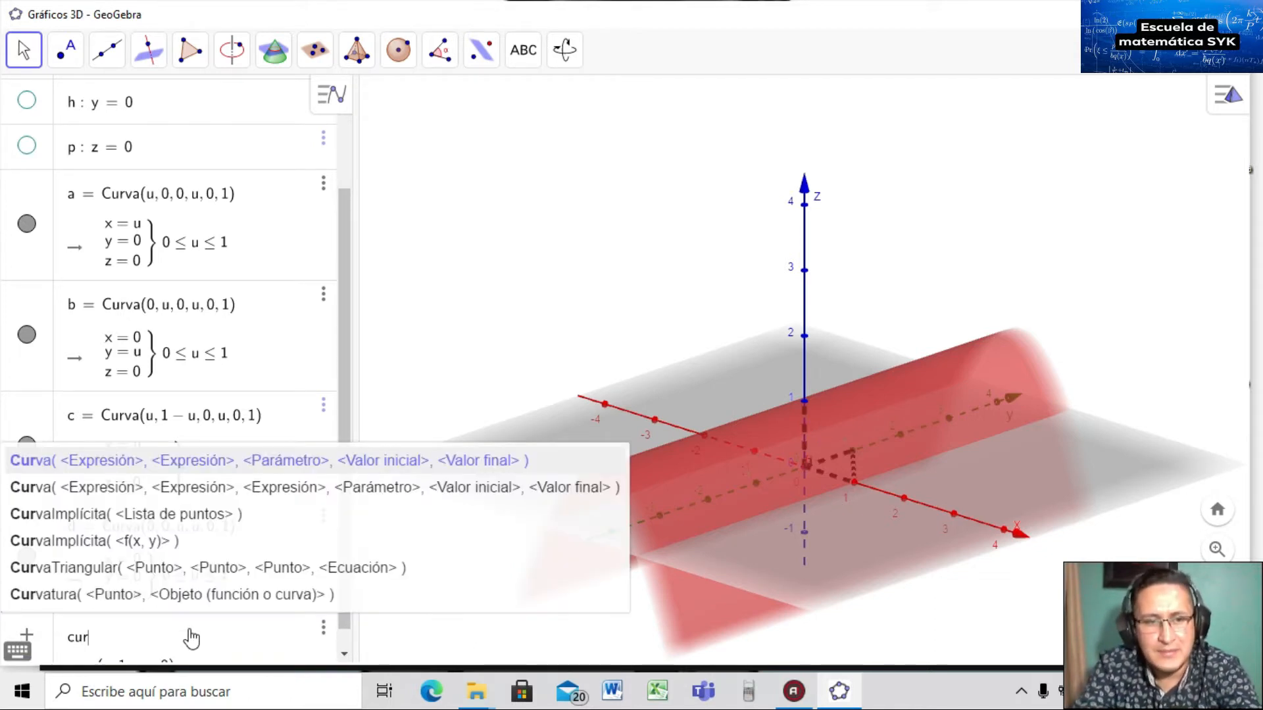
{"action": "key", "text": "Down"}
{"action": "key", "text": "Return"}
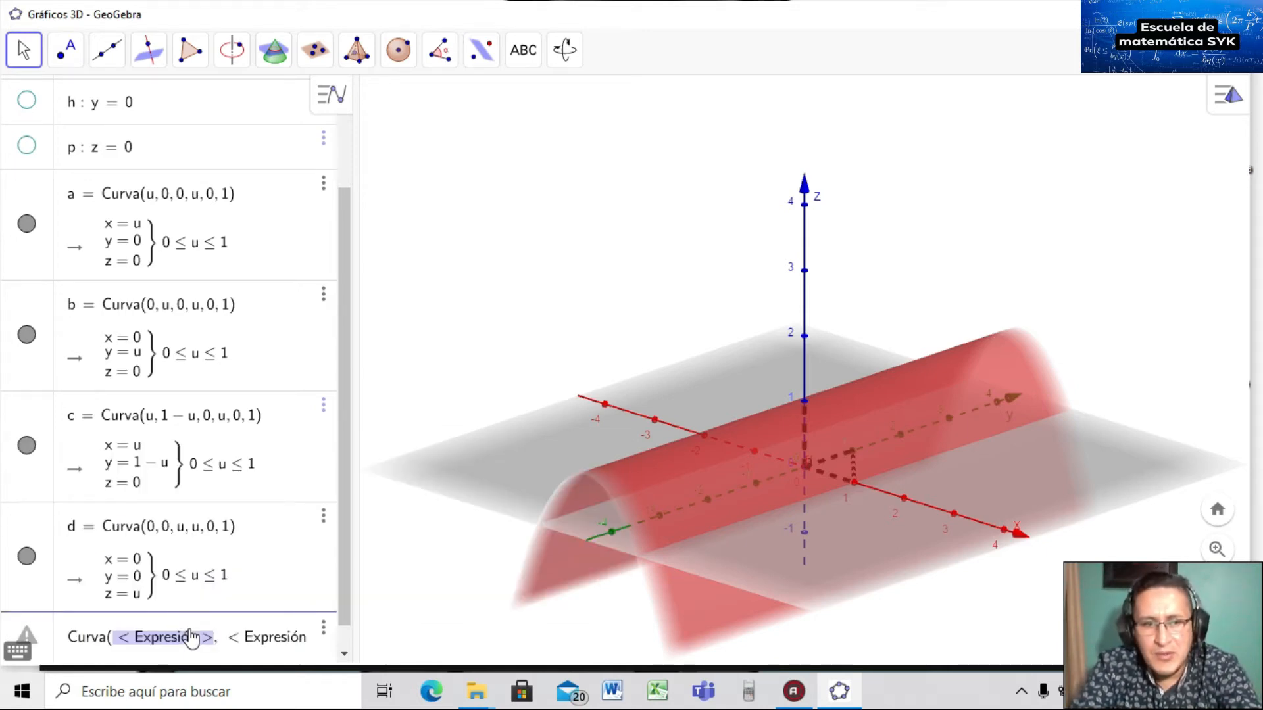
{"action": "key", "text": "End"}
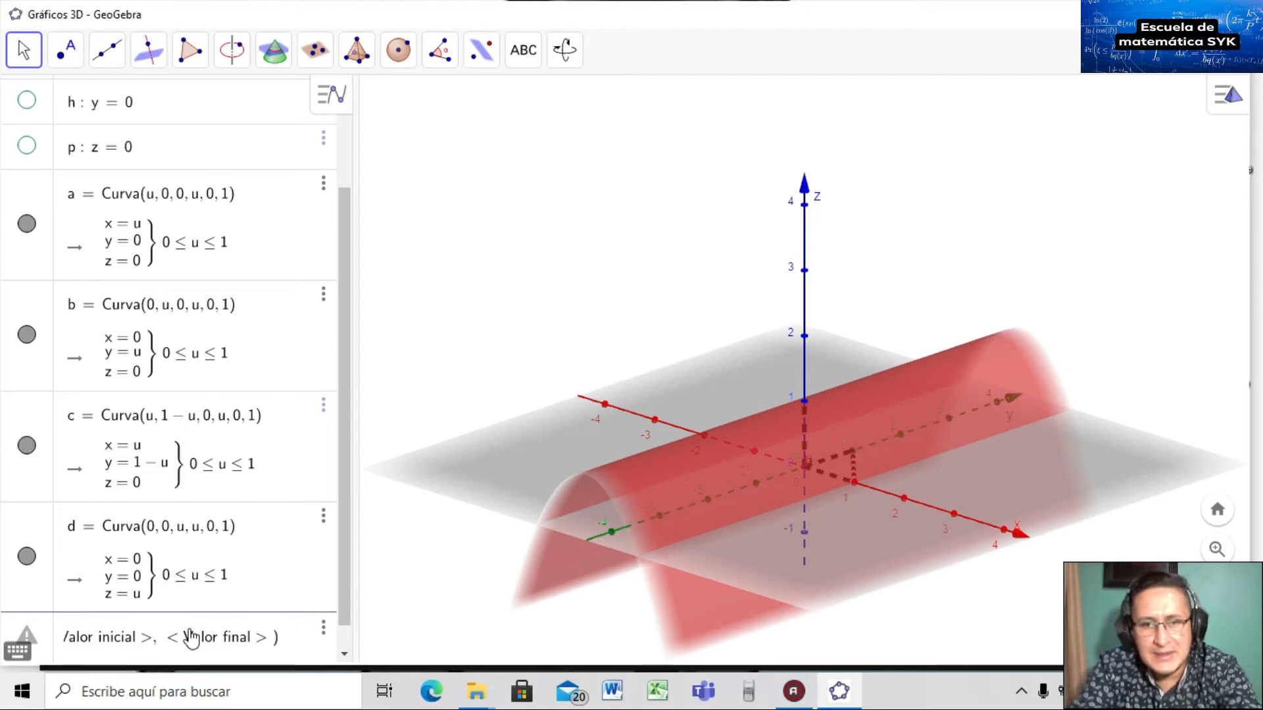
{"action": "key", "text": "Tab"}
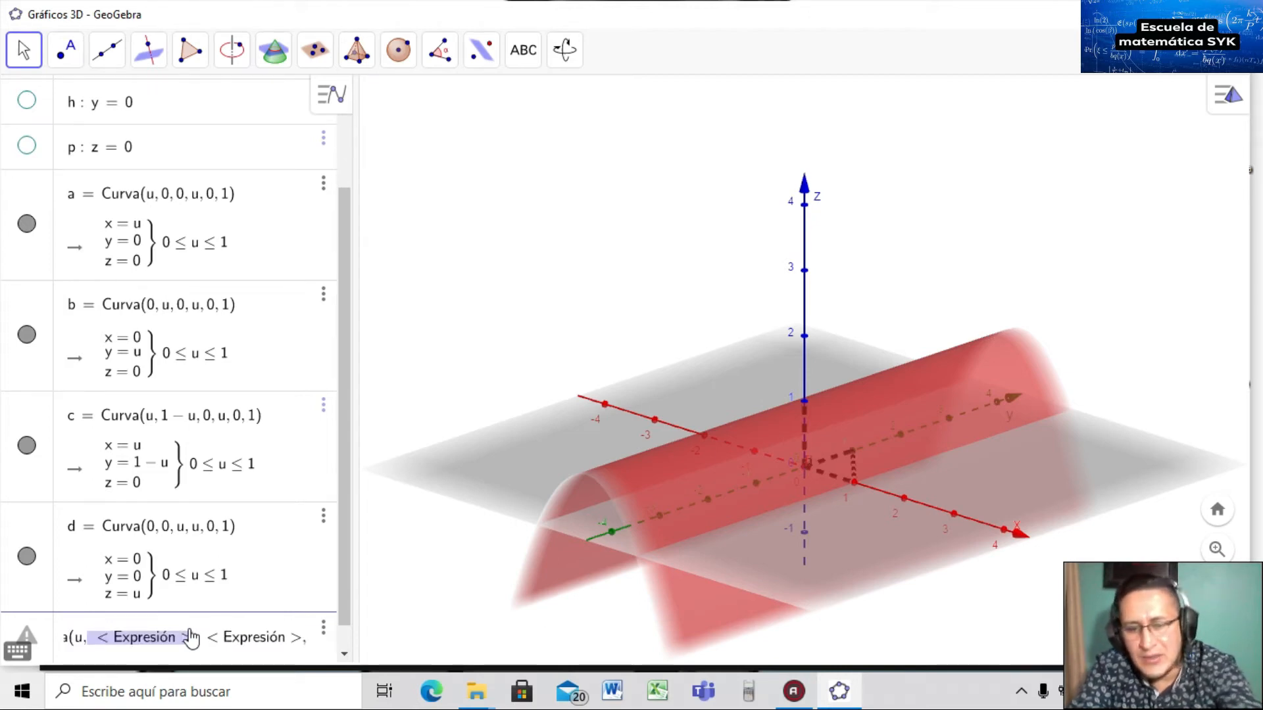
{"action": "type", "text": "0"}
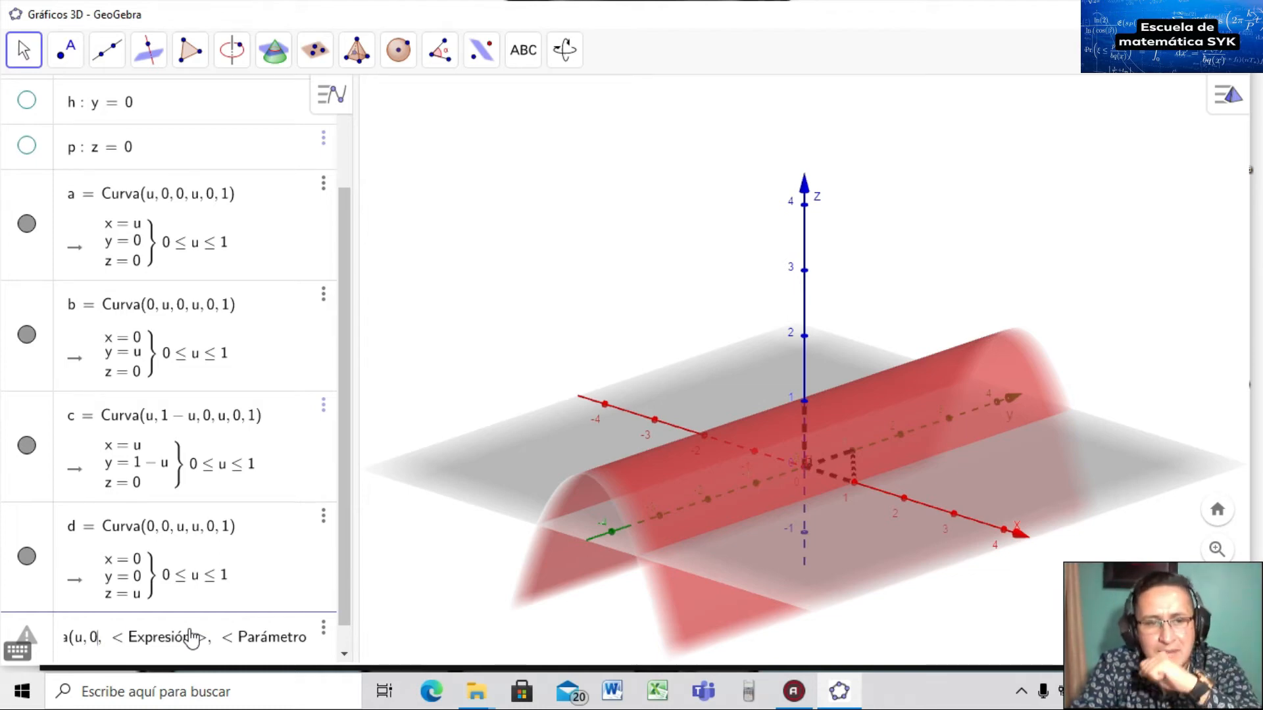
{"action": "type", "text": ","}
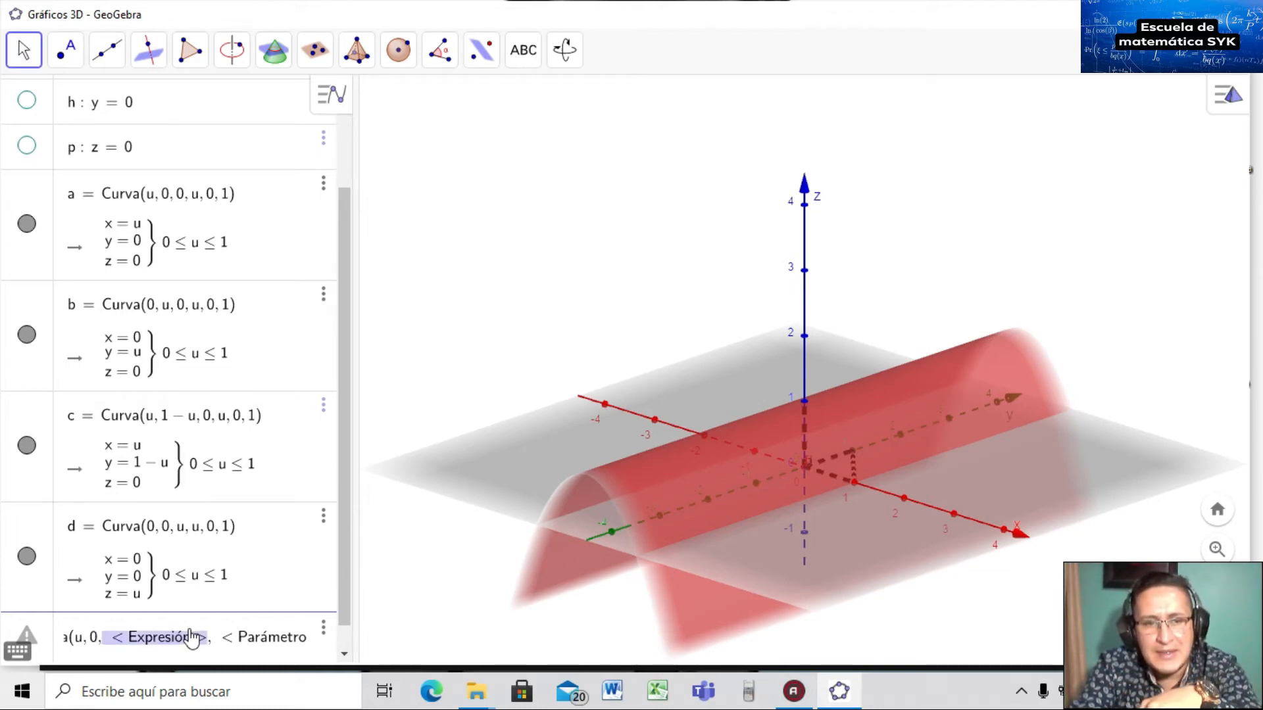
{"action": "type", "text": "1-"}
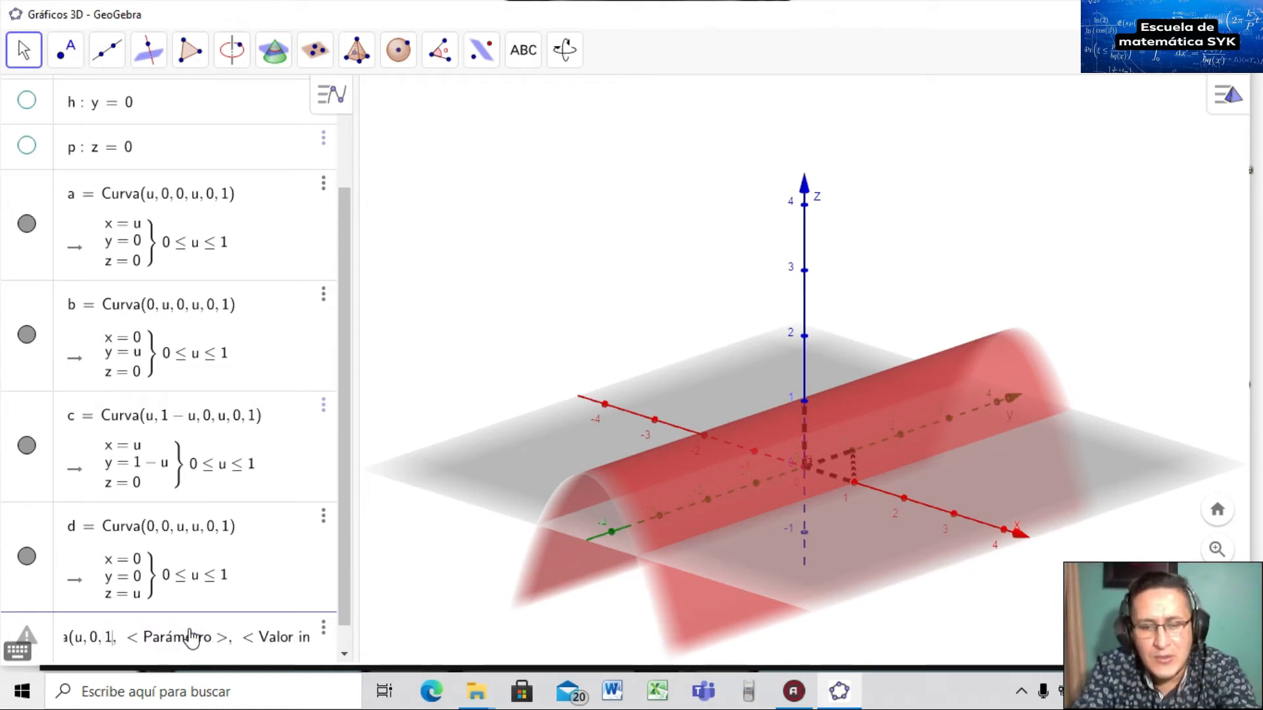
{"action": "type", "text": "u^2"}
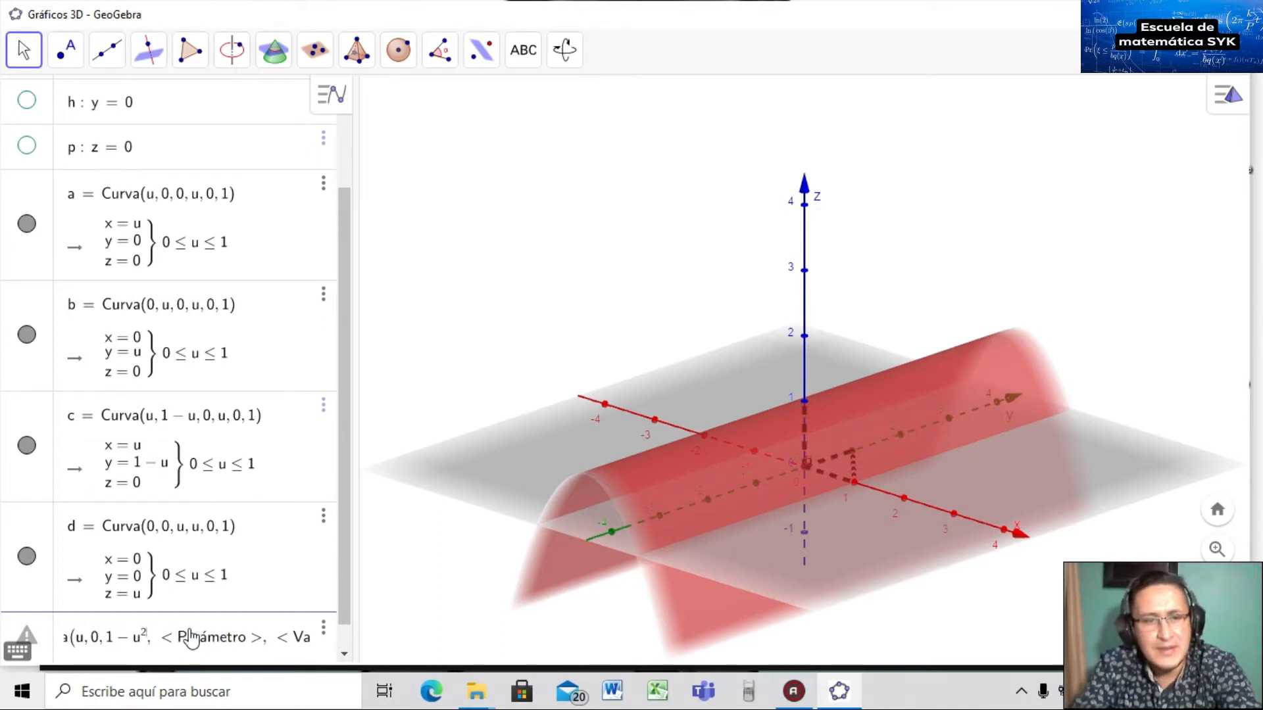
Set parameter u from 0 to 1 to create curve e, then rotate the view to inspect it.
{"action": "left_click", "coordinate": [190, 637]}
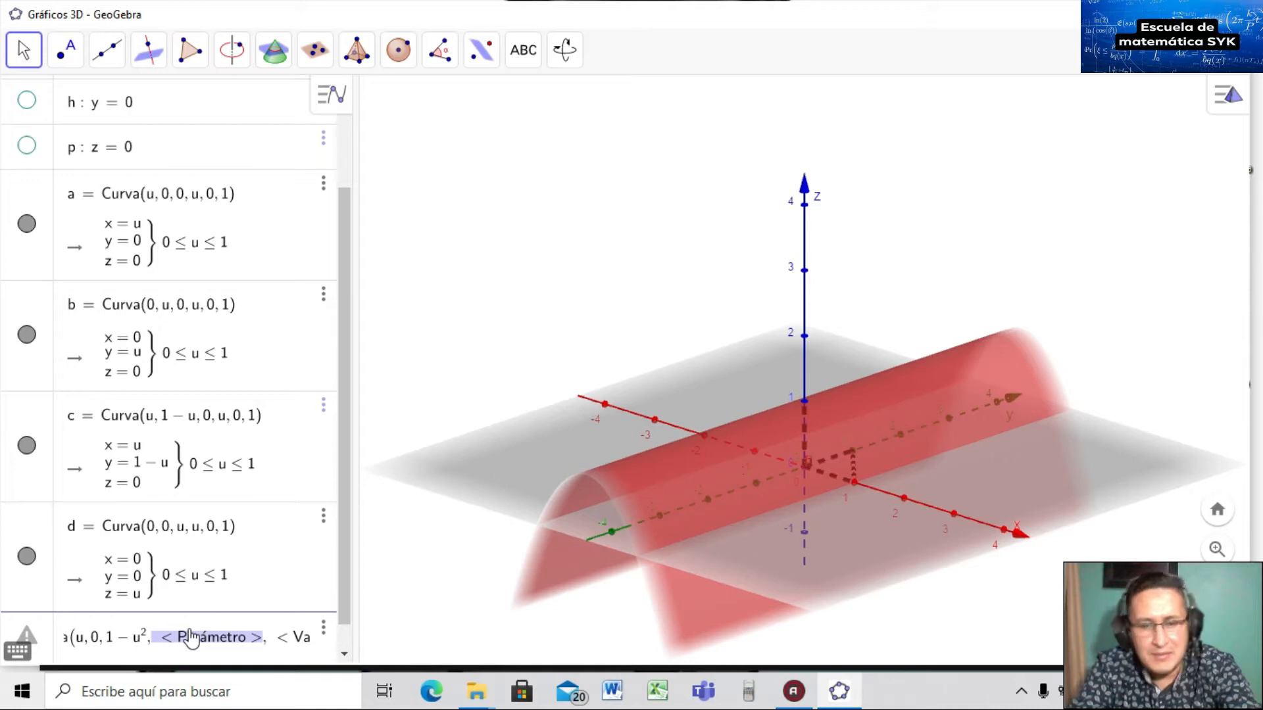
{"action": "type", "text": "u"}
{"action": "key", "text": "Tab"}
{"action": "type", "text": "0"}
{"action": "key", "text": "Tab"}
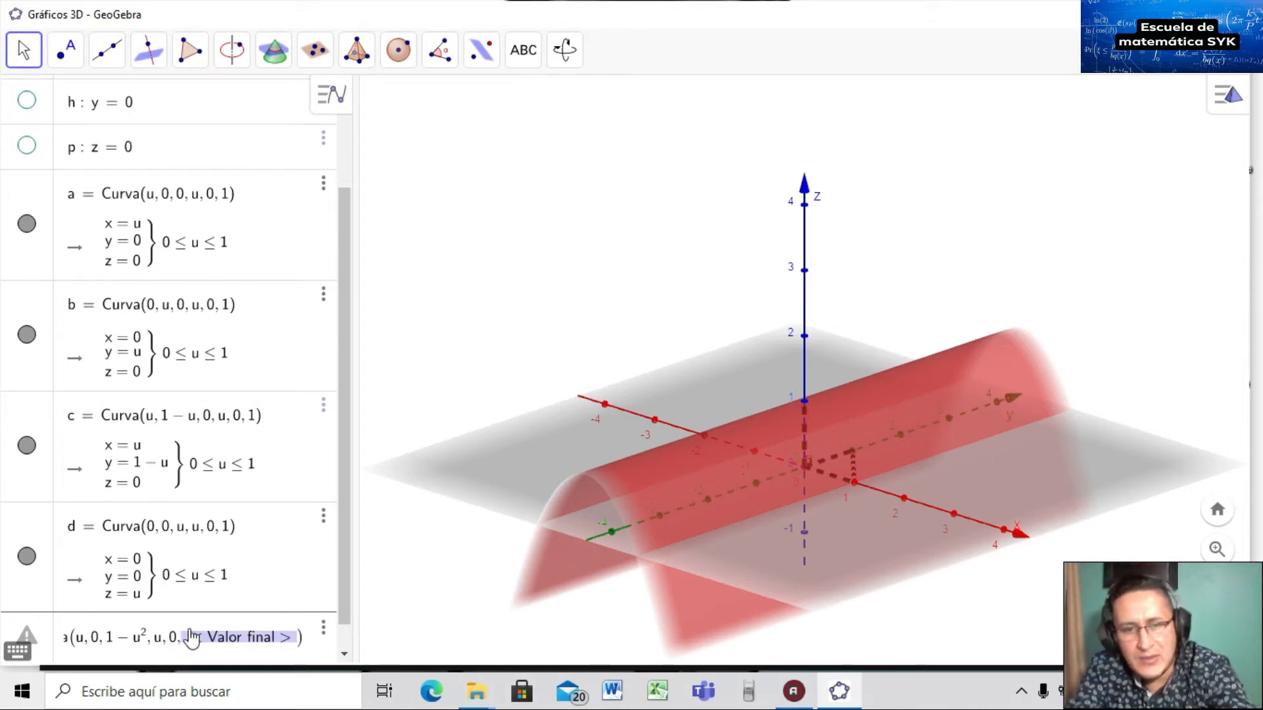
{"action": "type", "text": "1"}
{"action": "key", "text": "Return"}
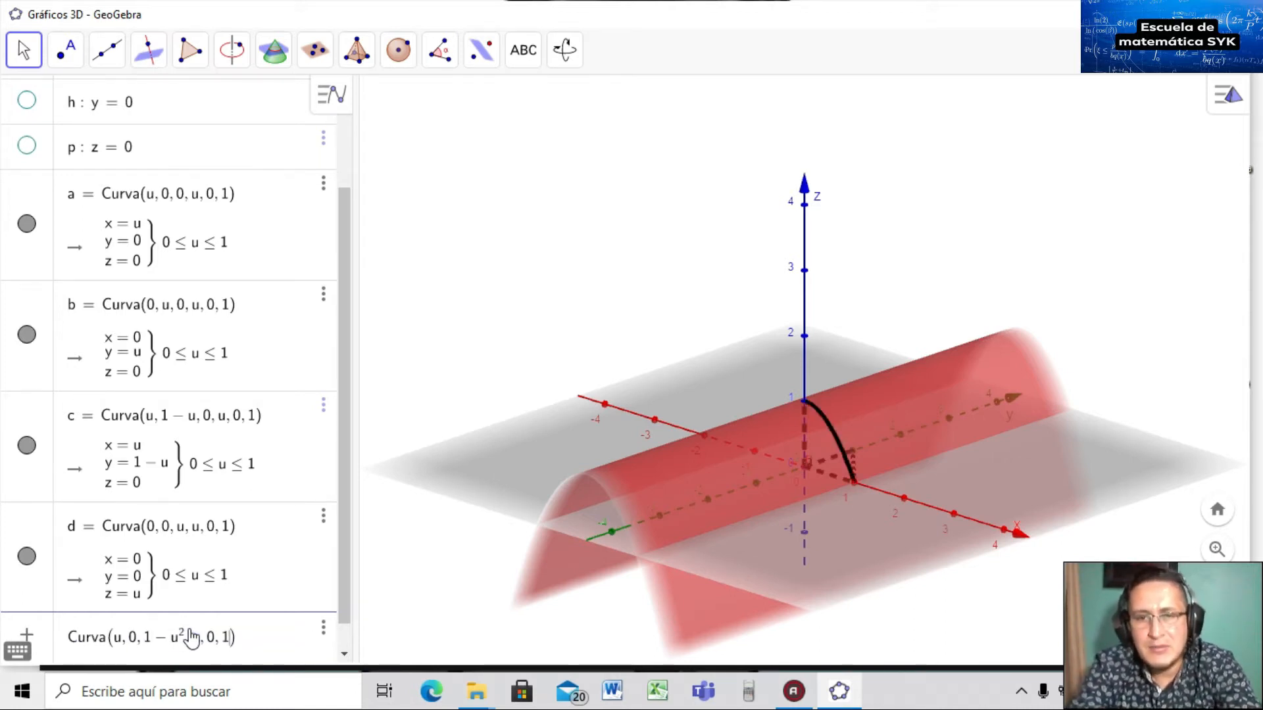
{"action": "left_click_drag", "start_coordinate": [732, 474], "coordinate": [760, 470]}
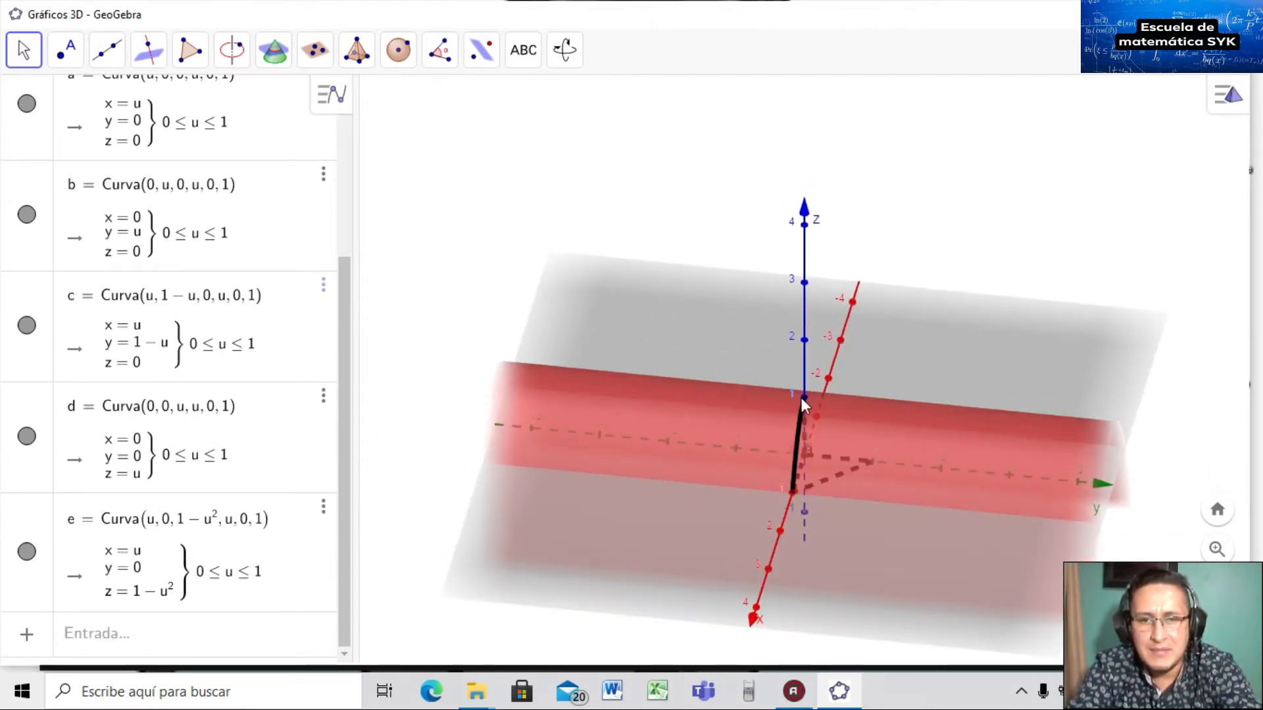
{"action": "left_click_drag", "start_coordinate": [799, 419], "coordinate": [772, 421]}
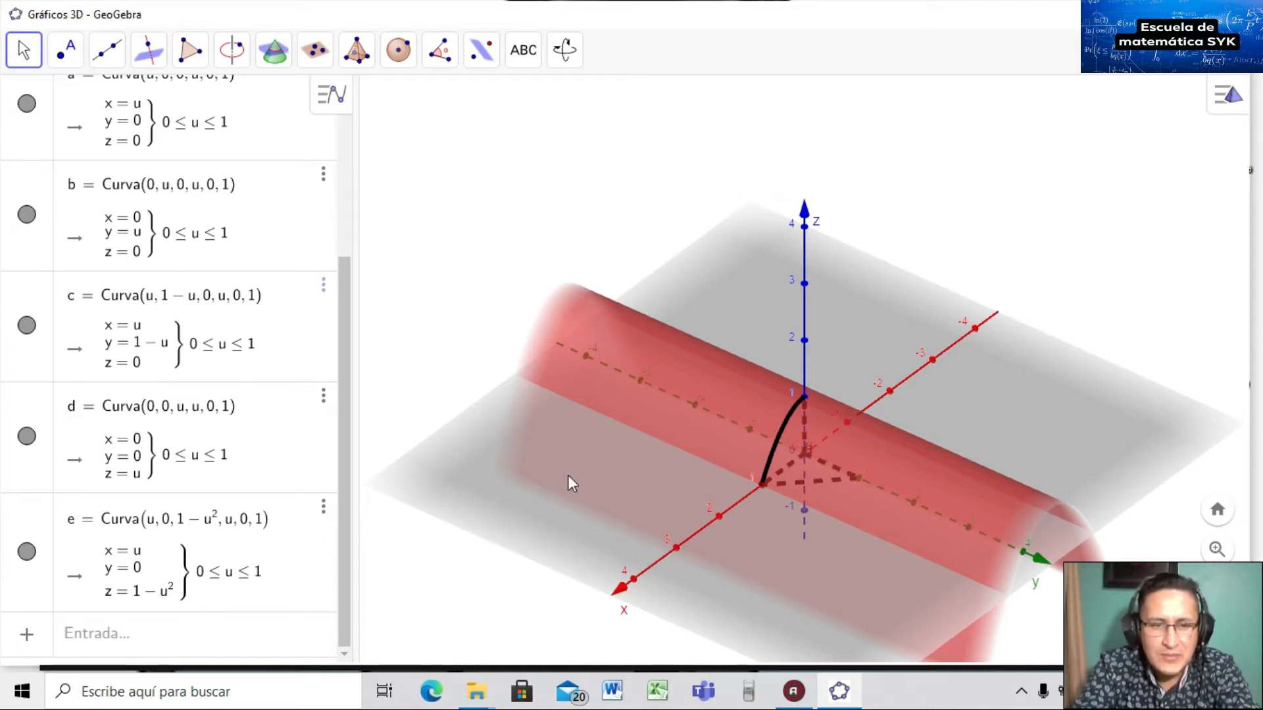
Create curve i = Curva(0, u, 1, u, 0, 1), the top edge at height 1.
{"action": "left_click", "coordinate": [160, 633]}
{"action": "type", "text": "cur"}
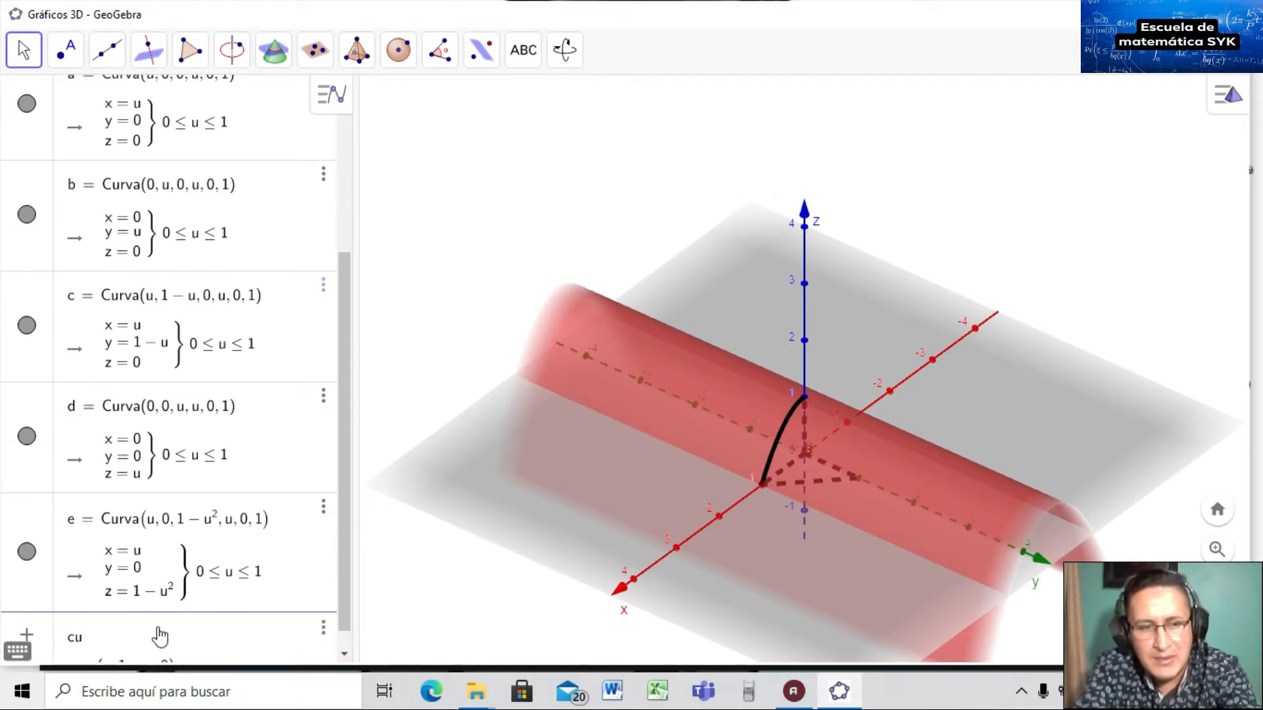
{"action": "key", "text": "Down"}
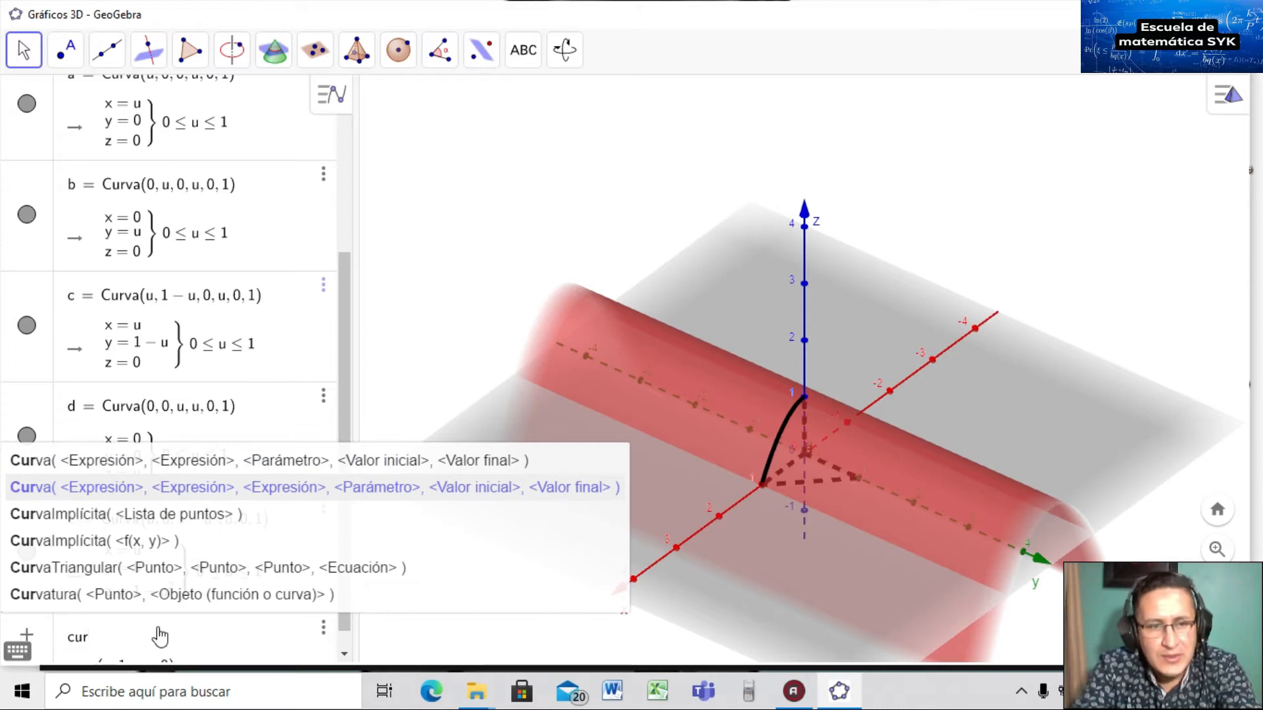
{"action": "key", "text": "Return"}
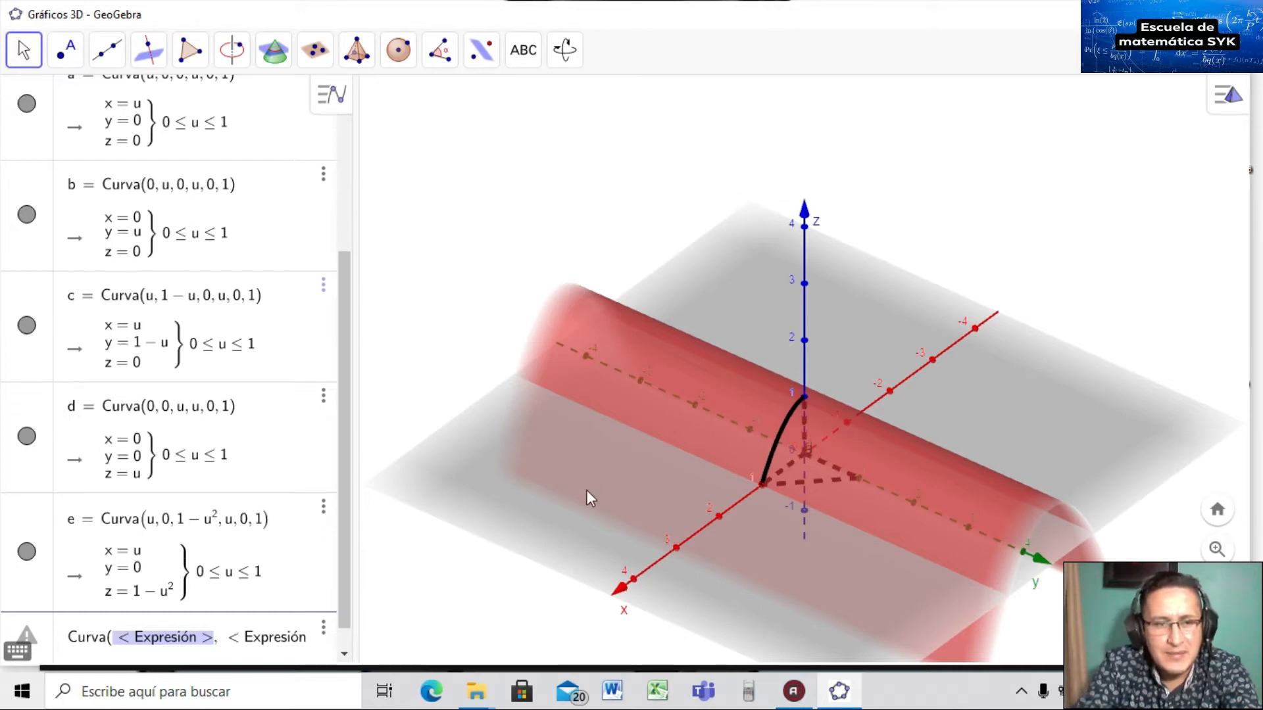
{"action": "key", "text": "End"}
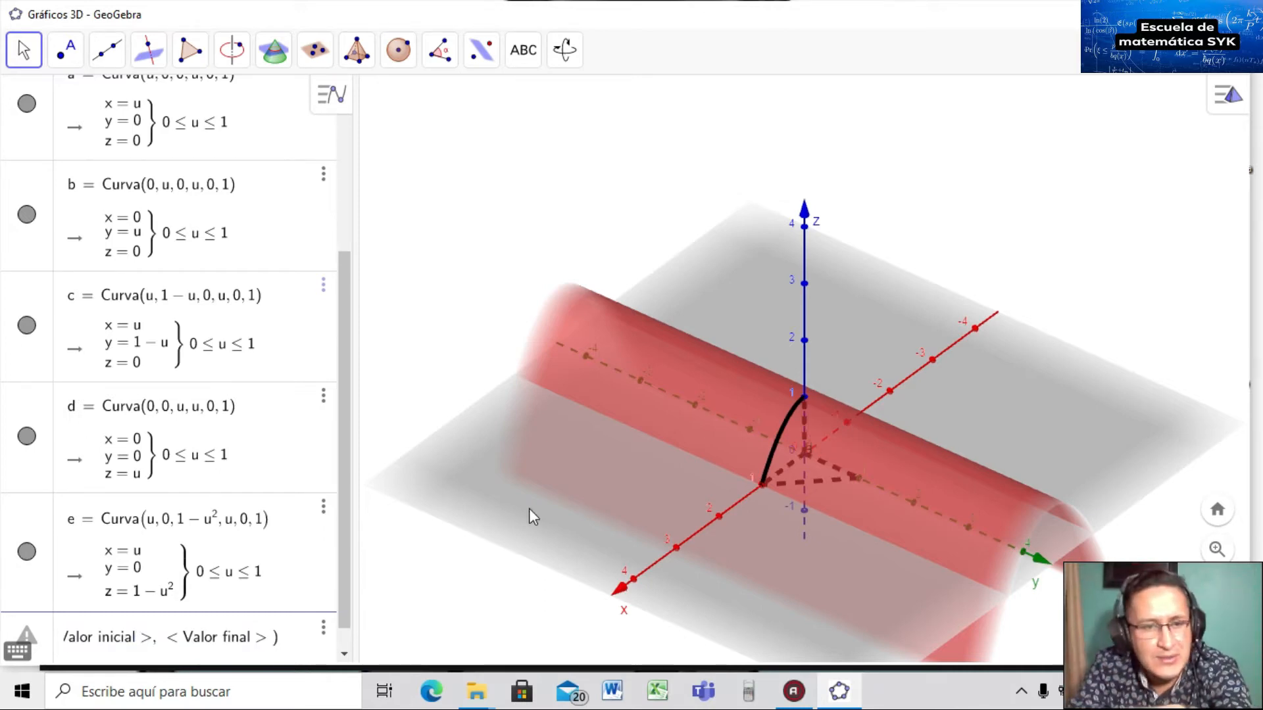
{"action": "type", "text": "0"}
{"action": "key", "text": "Tab"}
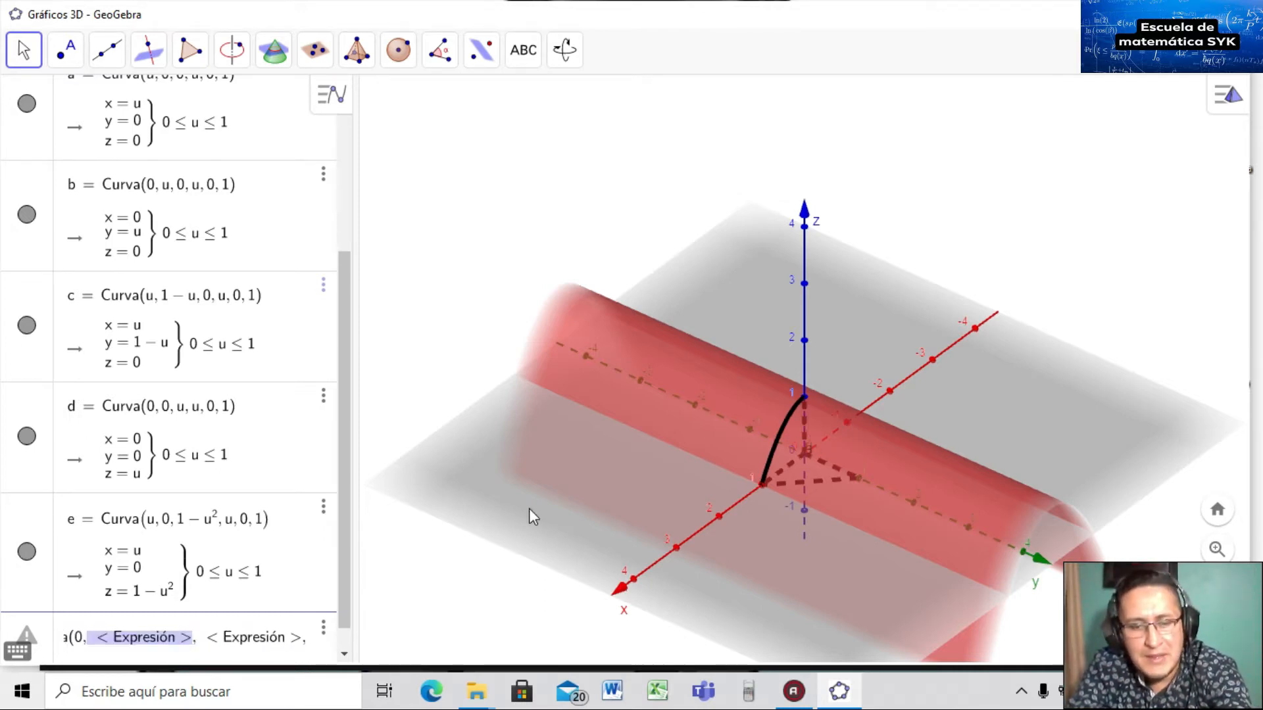
{"action": "type", "text": "u"}
{"action": "key", "text": "Tab"}
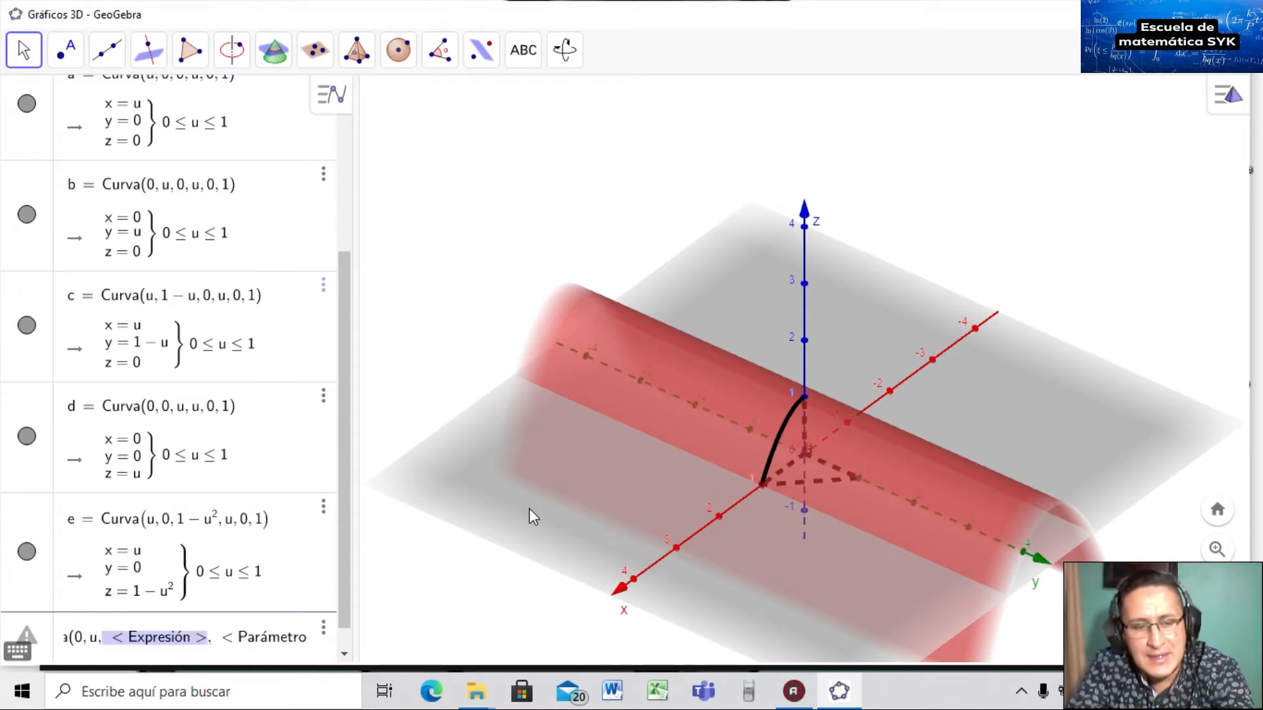
{"action": "type", "text": "1,"}
{"action": "key", "text": "Tab"}
{"action": "type", "text": "u"}
{"action": "key", "text": "Tab"}
{"action": "type", "text": "0"}
{"action": "key", "text": "Tab"}
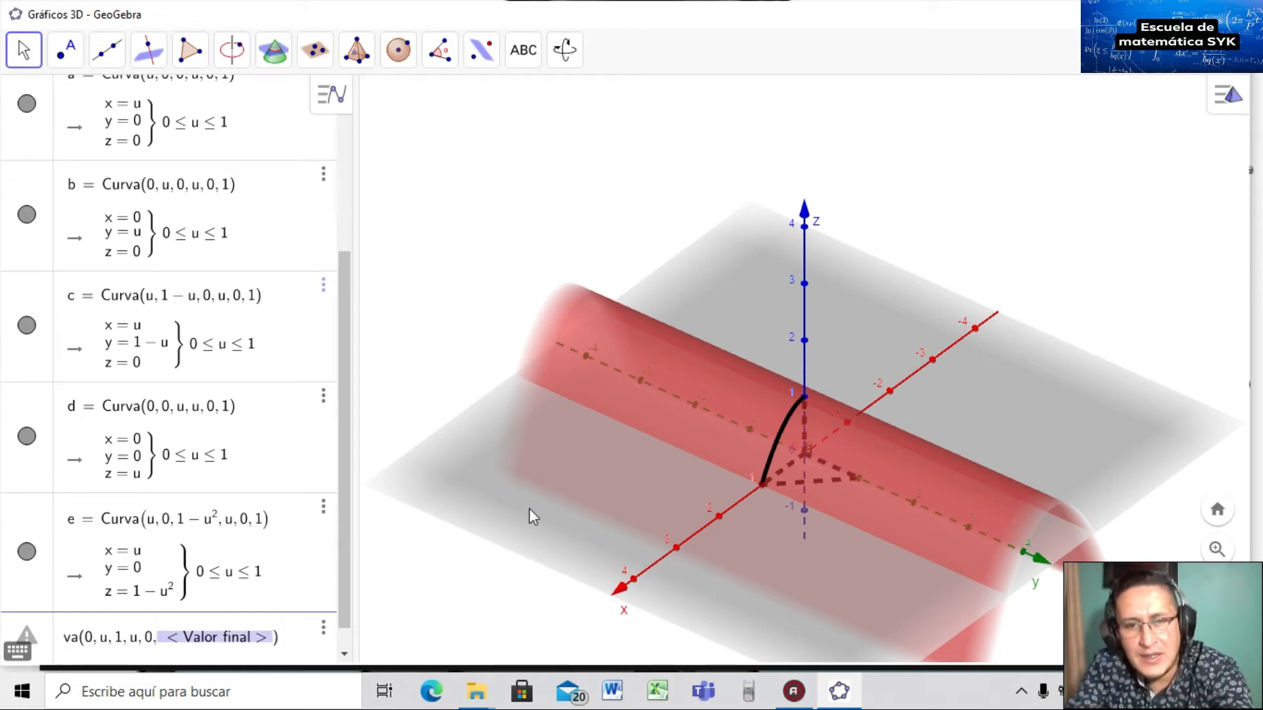
{"action": "type", "text": "1"}
{"action": "key", "text": "Return"}
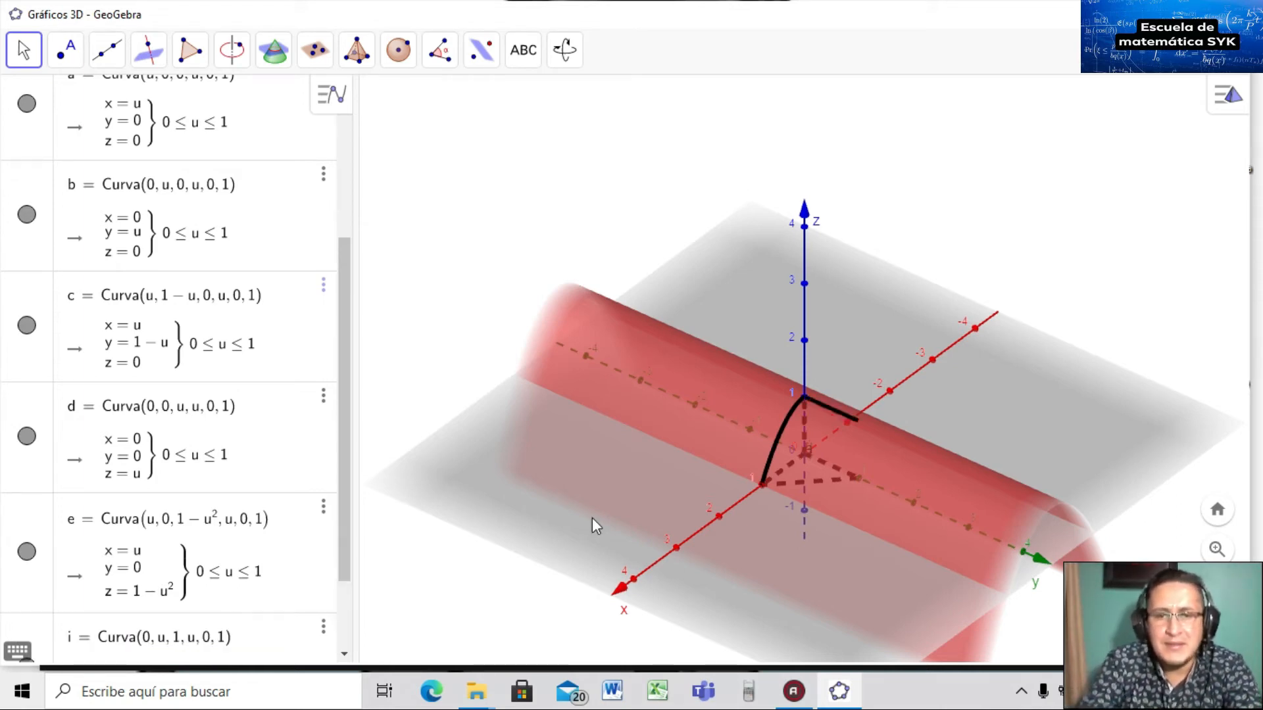
{"action": "left_click_drag", "start_coordinate": [782, 493], "coordinate": [821, 503]}
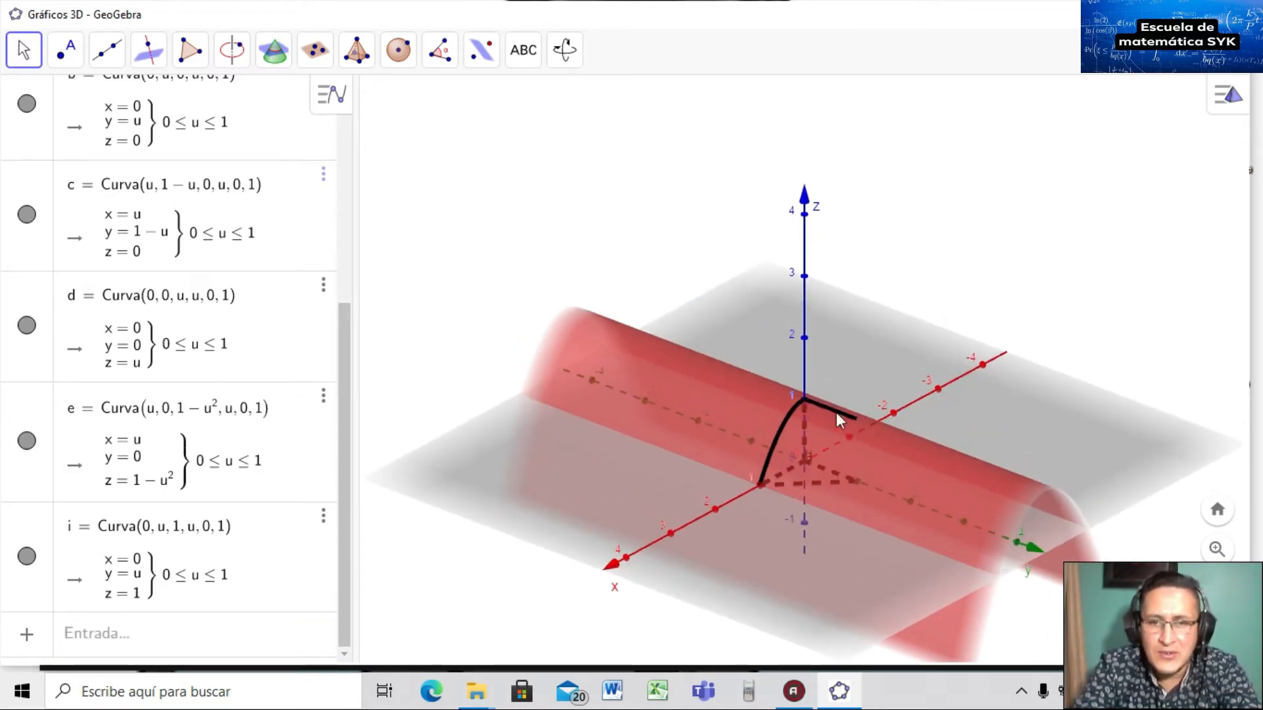
{"action": "left_click_drag", "start_coordinate": [871, 468], "coordinate": [871, 480]}
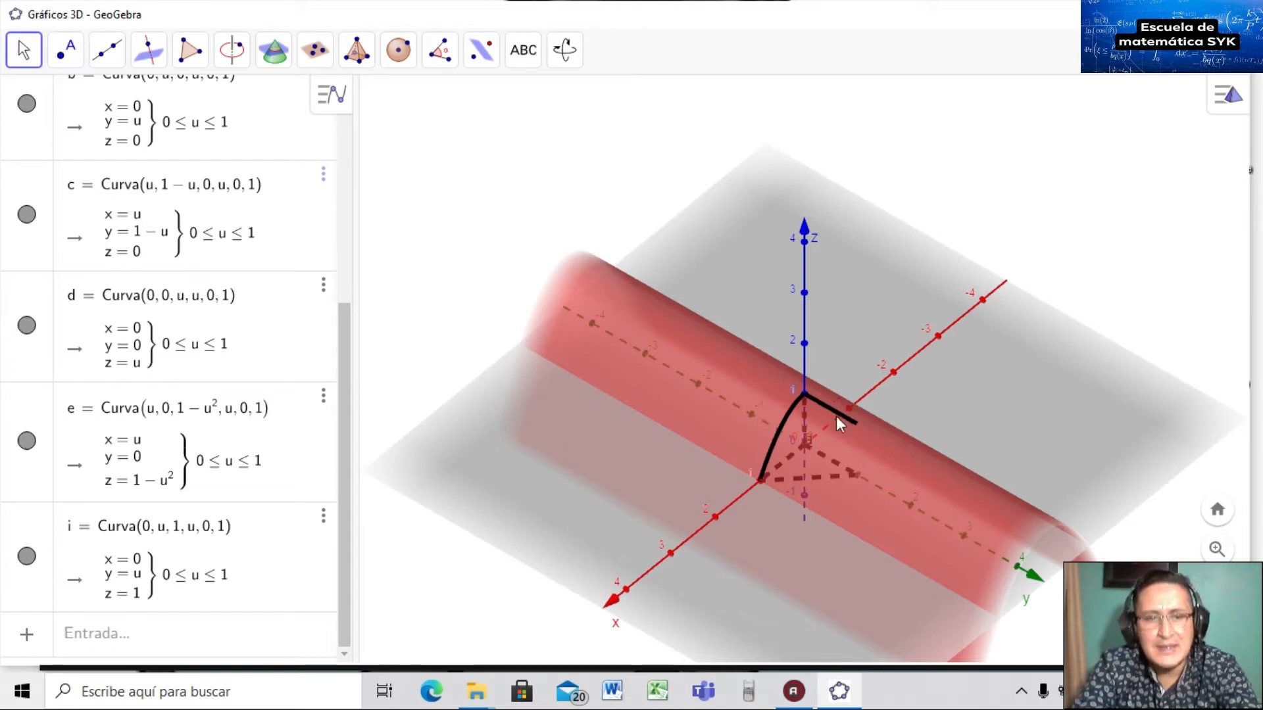
Enter Curva(0, 1, u, u, 0, 1) to add vertical edge curve j above (0, 1, 0).
{"action": "left_click", "coordinate": [241, 636]}
{"action": "type", "text": "curv"}
{"action": "key", "text": "Return"}
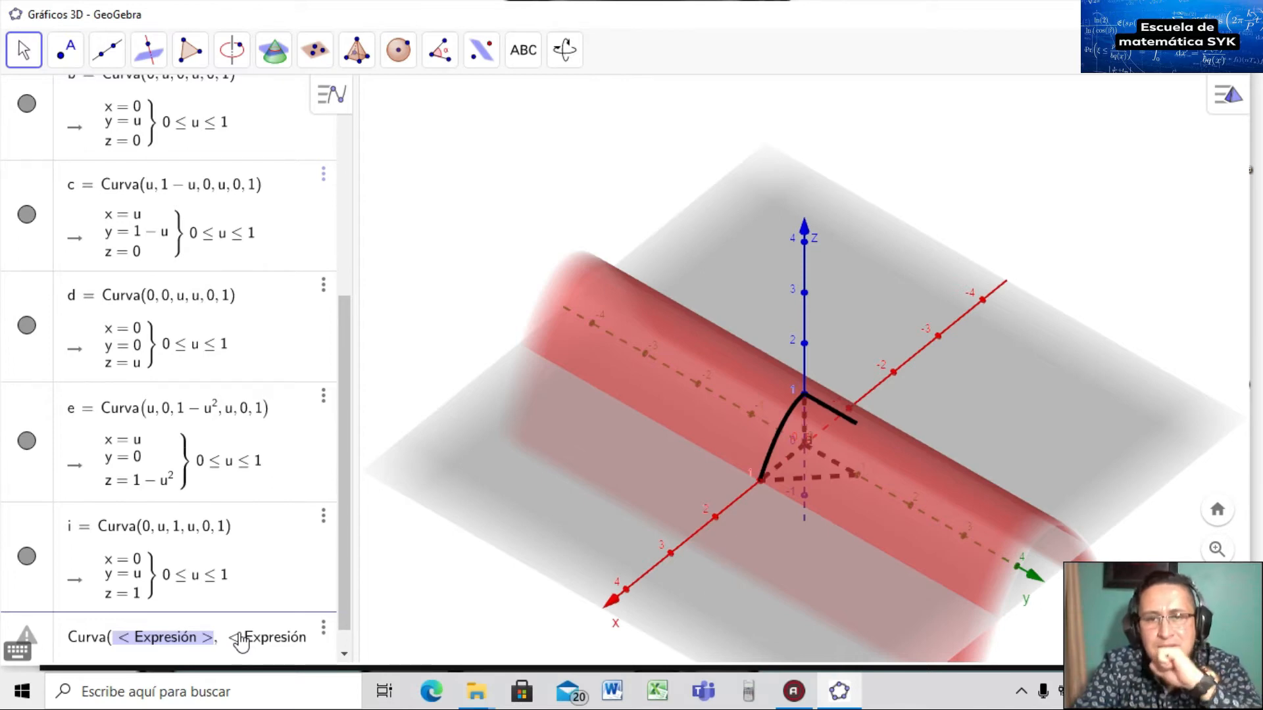
{"action": "type", "text": "0"}
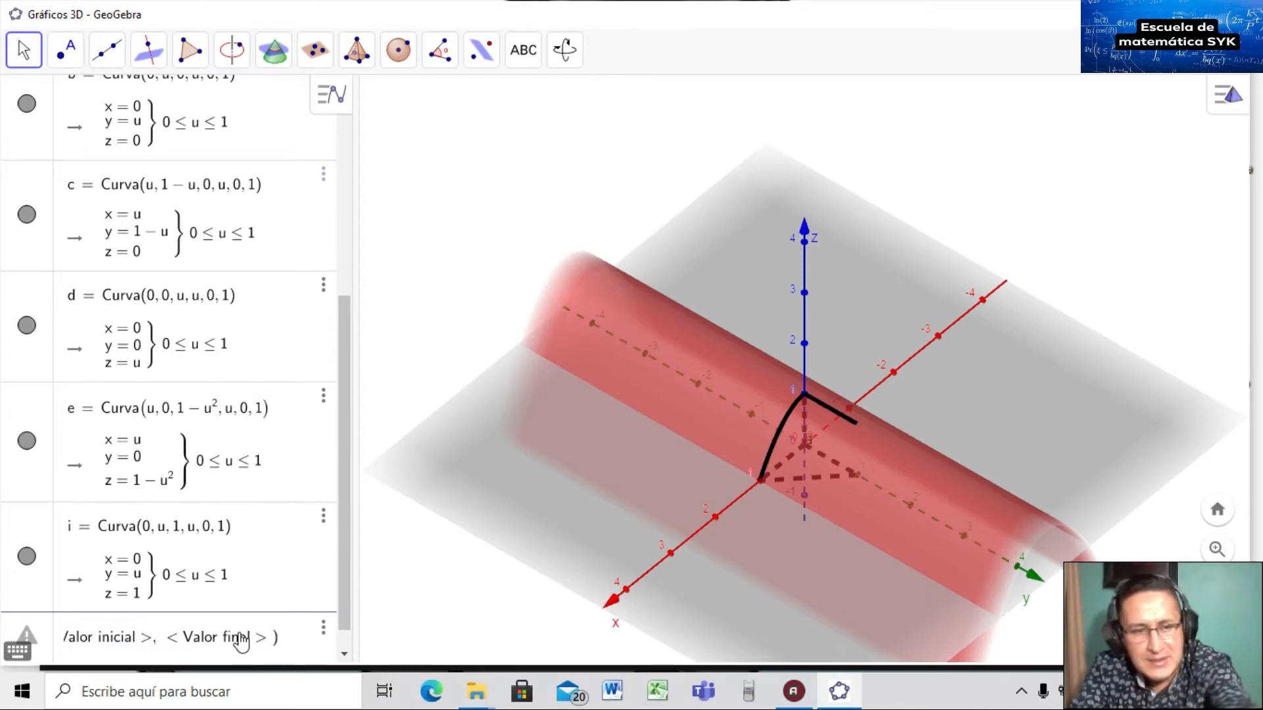
{"action": "key", "text": "Tab"}
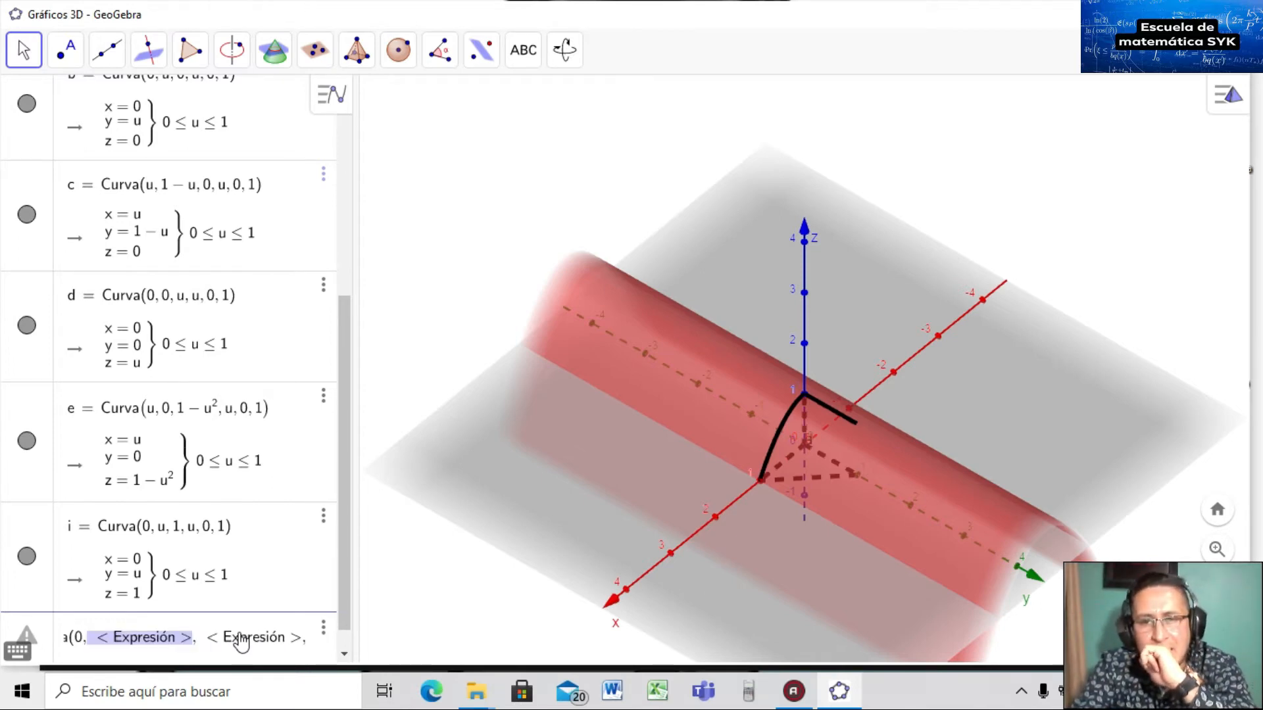
{"action": "type", "text": "1"}
{"action": "key", "text": "Tab"}
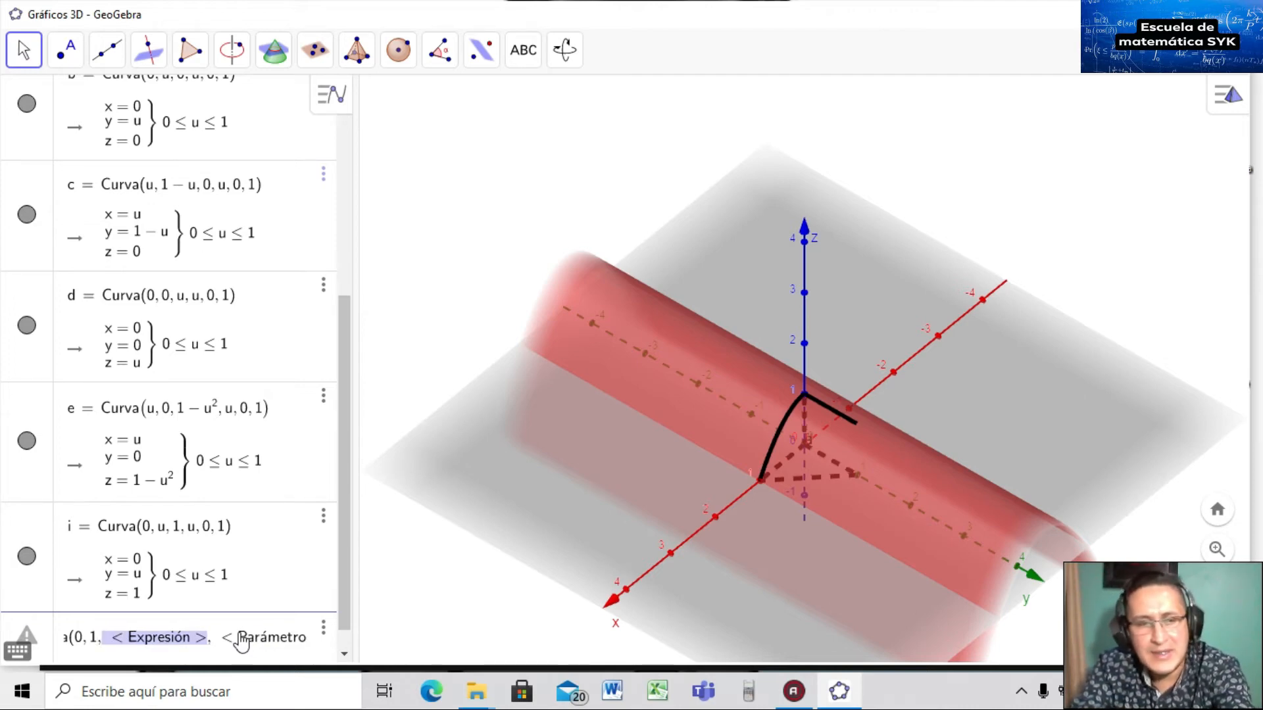
{"action": "type", "text": "u"}
{"action": "key", "text": "Tab"}
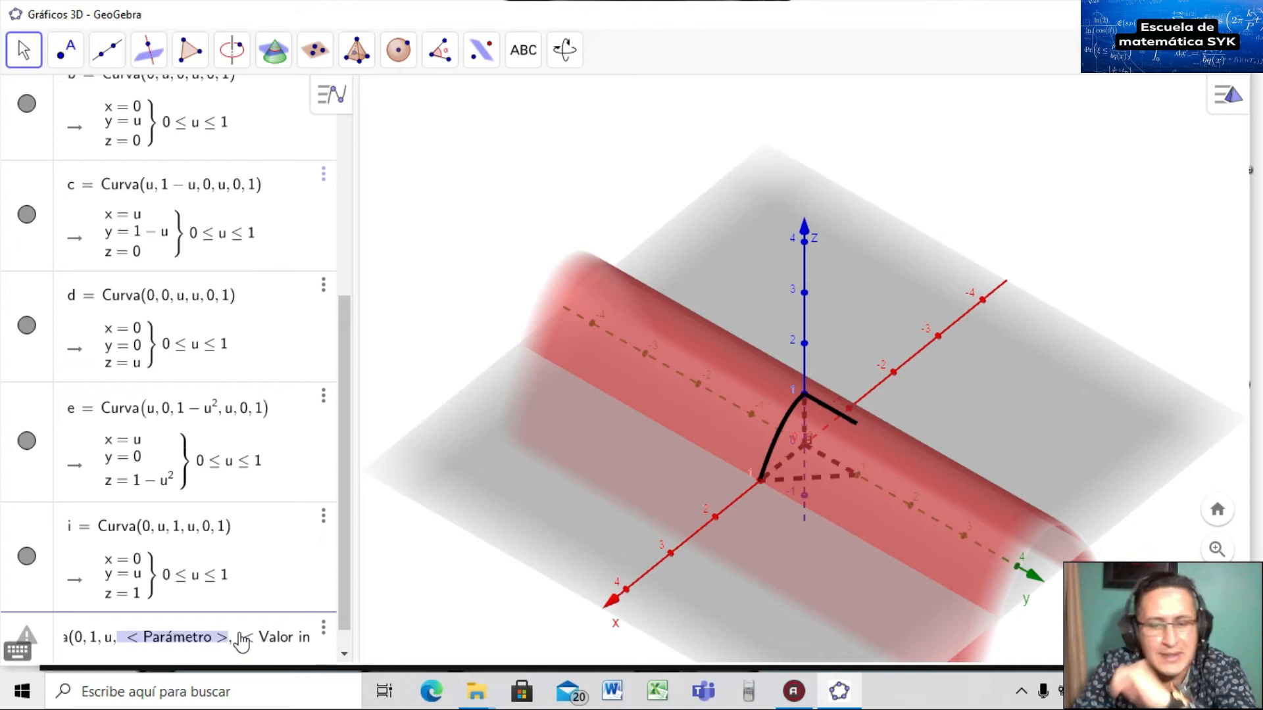
{"action": "type", "text": "u"}
{"action": "key", "text": "Tab"}
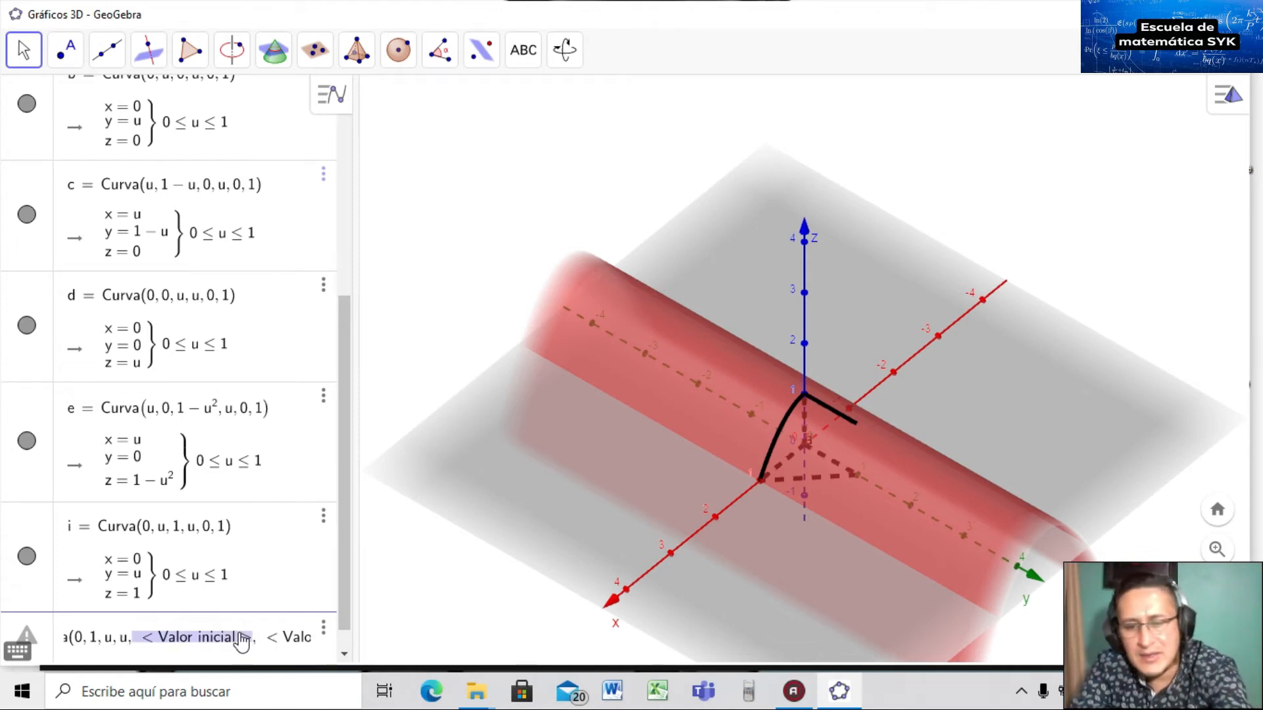
{"action": "type", "text": "0"}
{"action": "key", "text": "Tab"}
{"action": "type", "text": "1"}
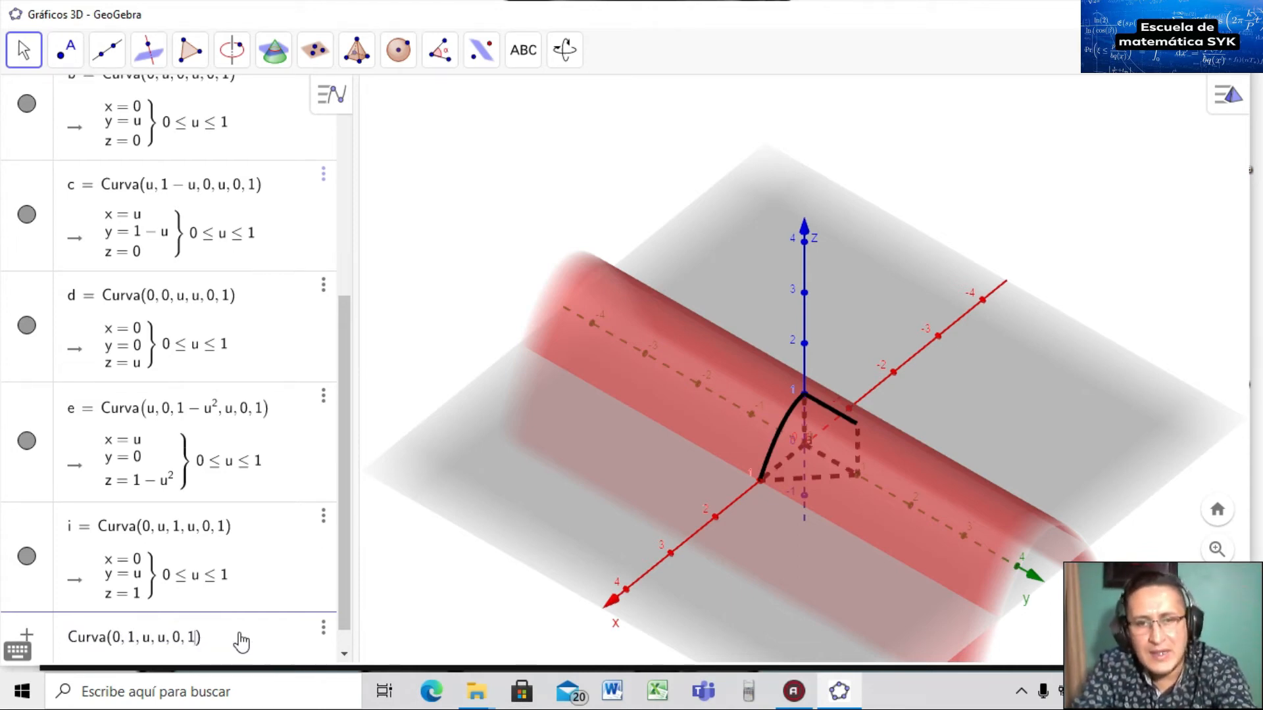
{"action": "key", "text": "Return"}
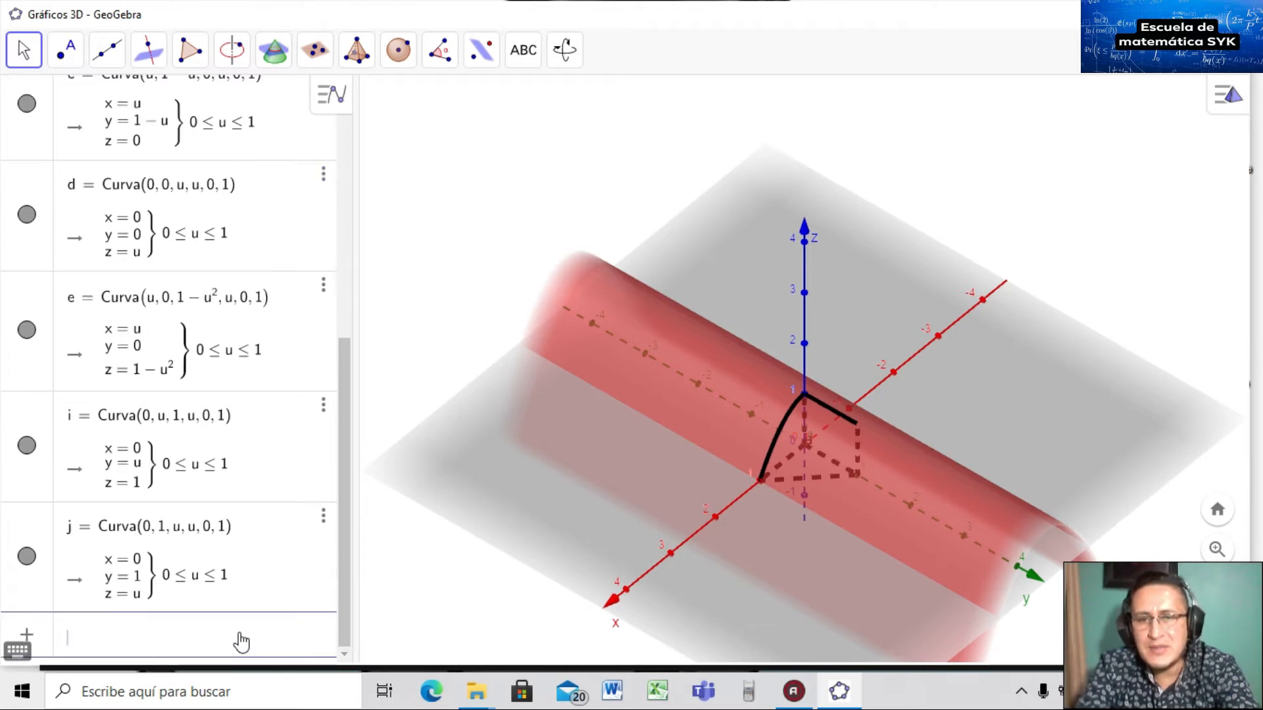
Show plane g and intersect it with surface f to get intersection curves k and q.
{"action": "mouse_move", "coordinate": [797, 561]}
{"action": "left_mouse_down"}
{"action": "mouse_move", "coordinate": [773, 483]}
{"action": "mouse_move", "coordinate": [794, 563]}
{"action": "left_mouse_up"}
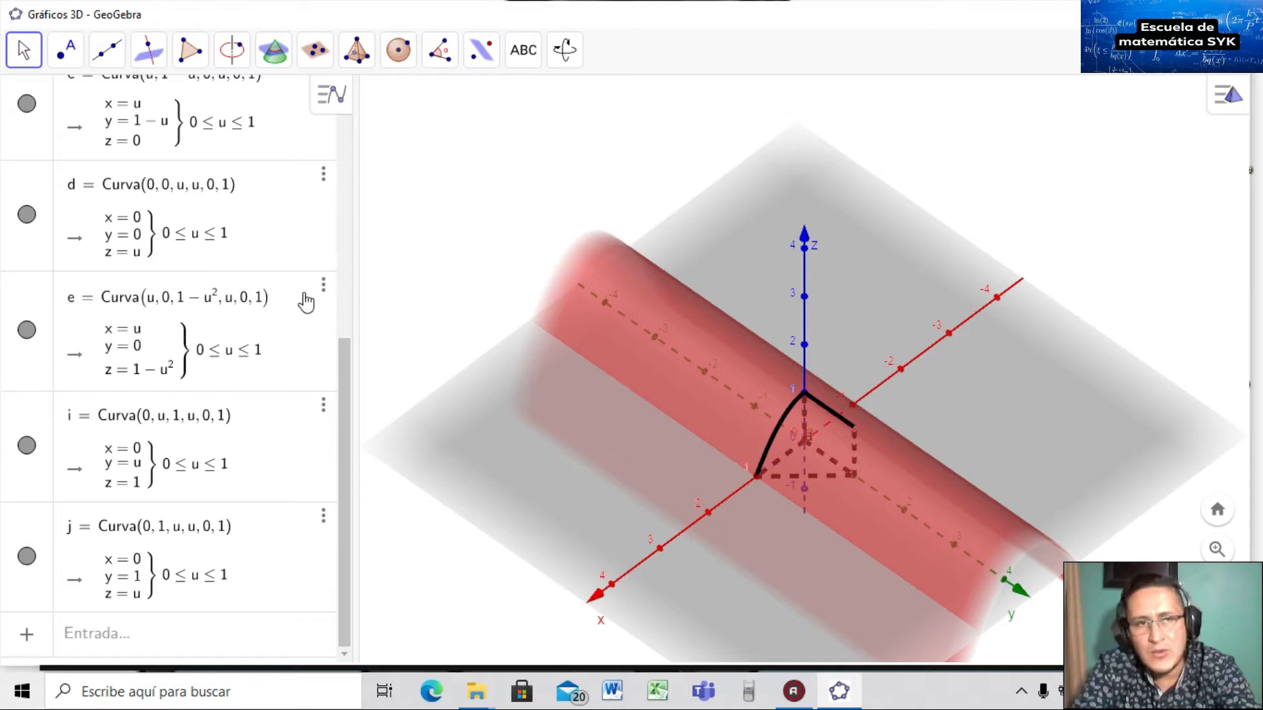
{"action": "left_click_drag", "start_coordinate": [349, 360], "coordinate": [342, 92]}
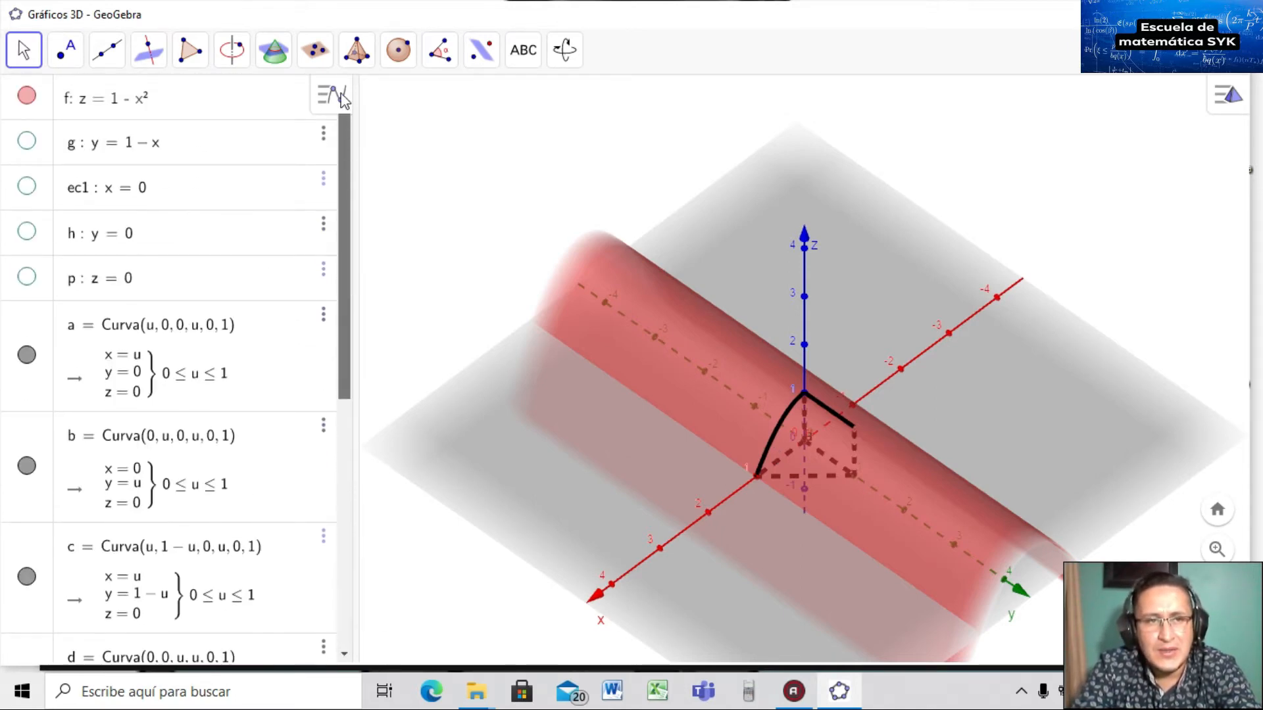
{"action": "left_click", "coordinate": [25, 145]}
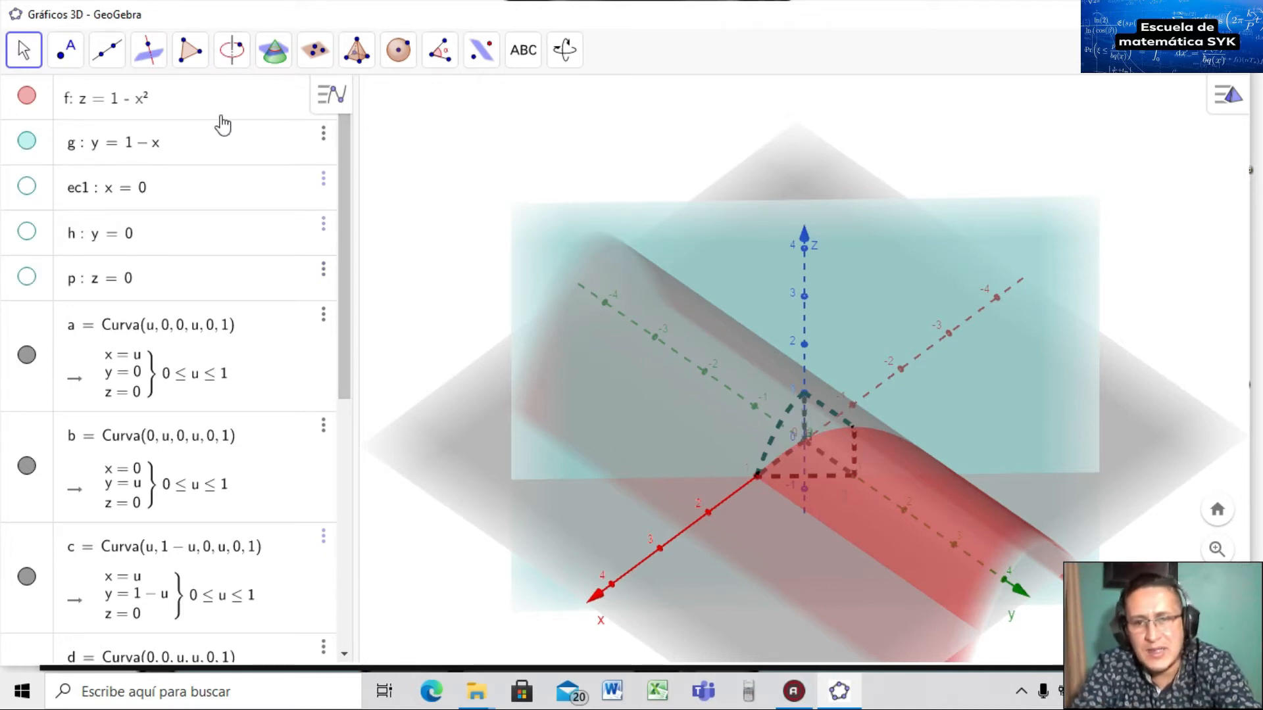
{"action": "left_click", "coordinate": [275, 57]}
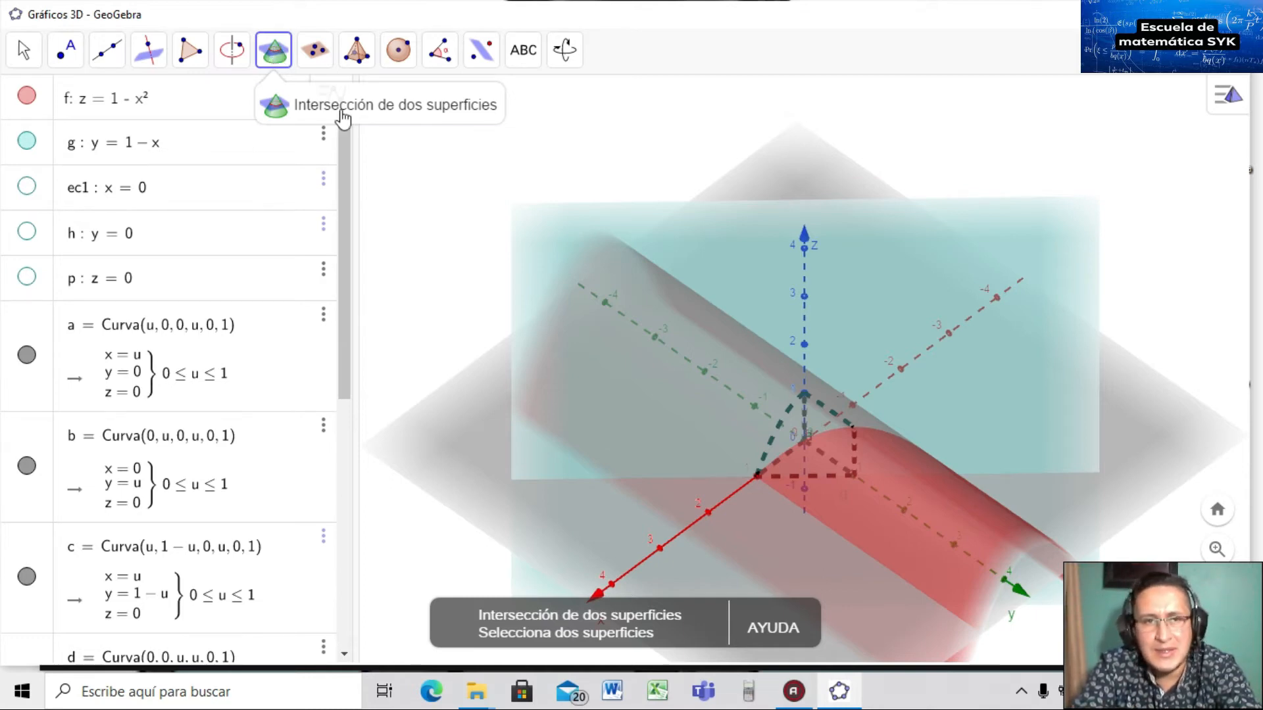
{"action": "left_click", "coordinate": [886, 310]}
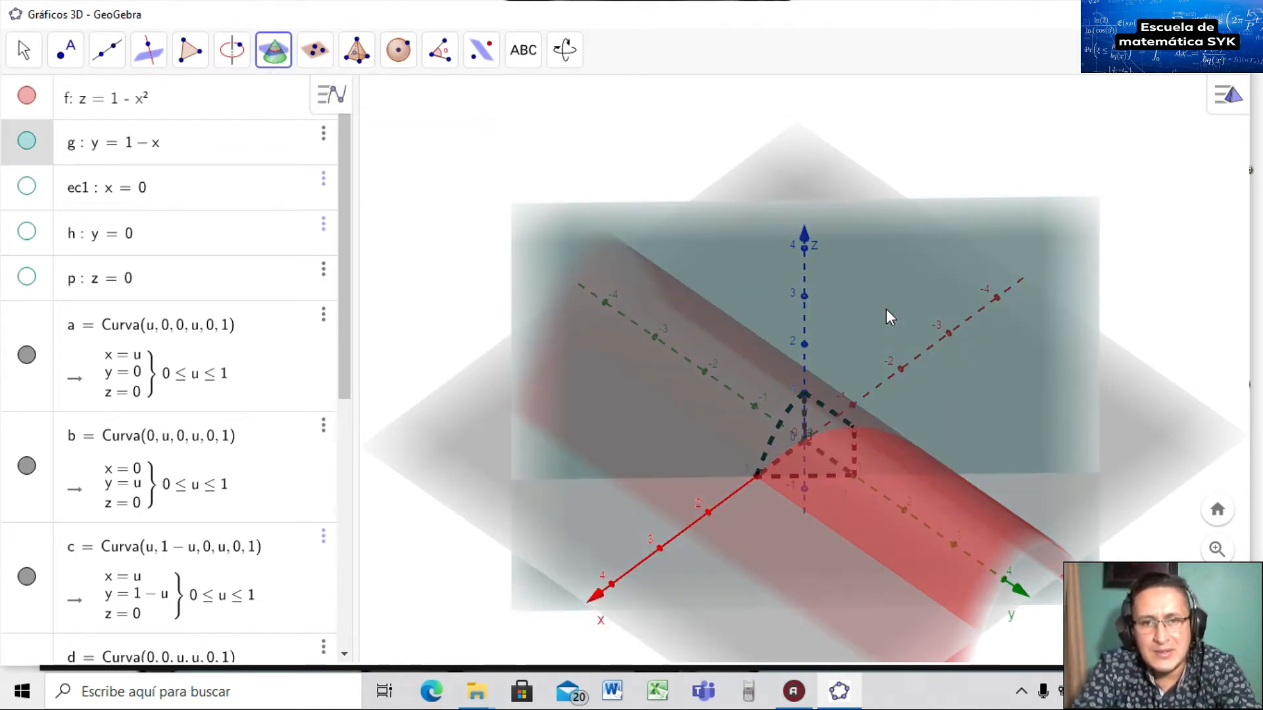
{"action": "left_click", "coordinate": [906, 519]}
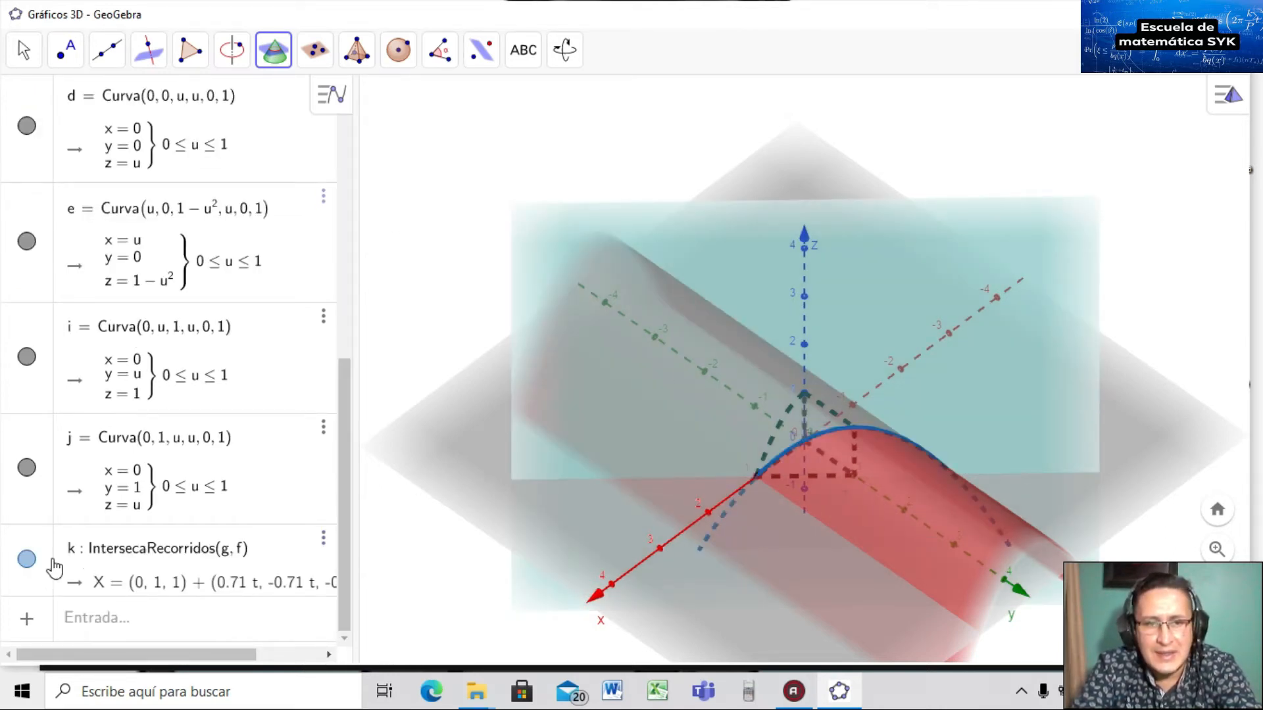
Hide surface f, plane g and intersection curves q and k.
{"action": "left_click_drag", "start_coordinate": [343, 386], "coordinate": [348, 109]}
{"action": "left_click", "coordinate": [26, 93]}
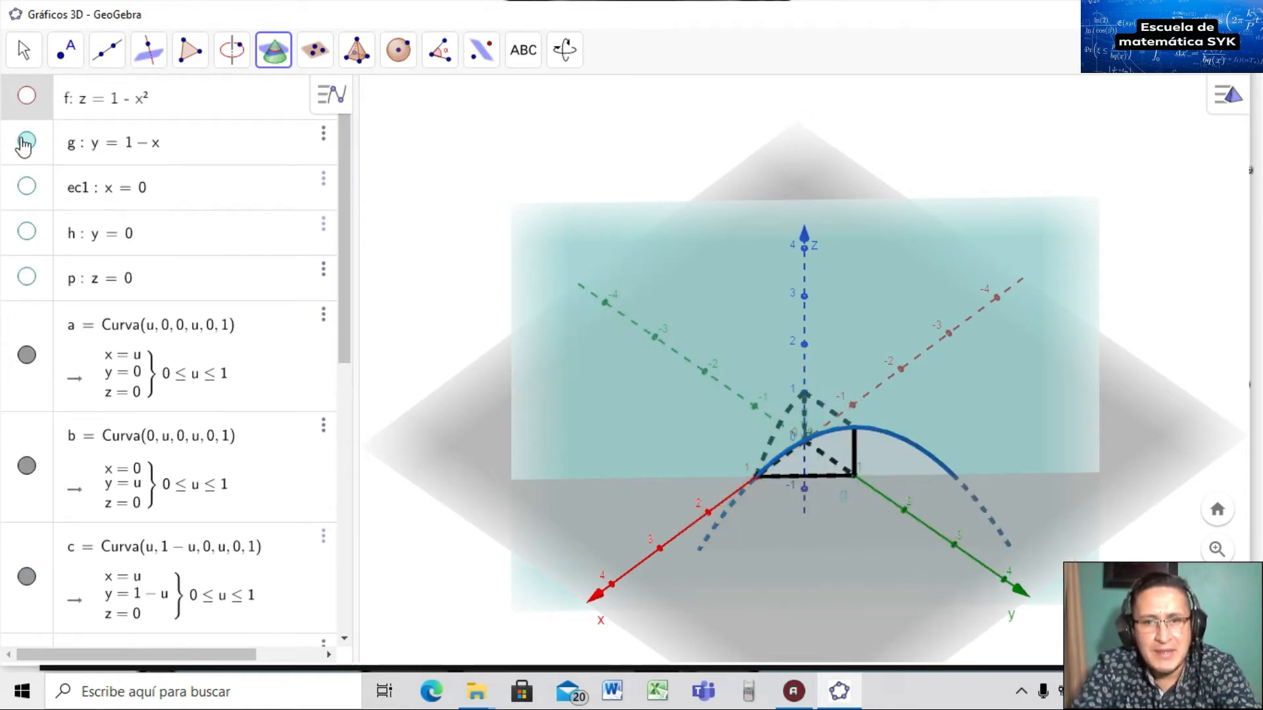
{"action": "left_click", "coordinate": [26, 138]}
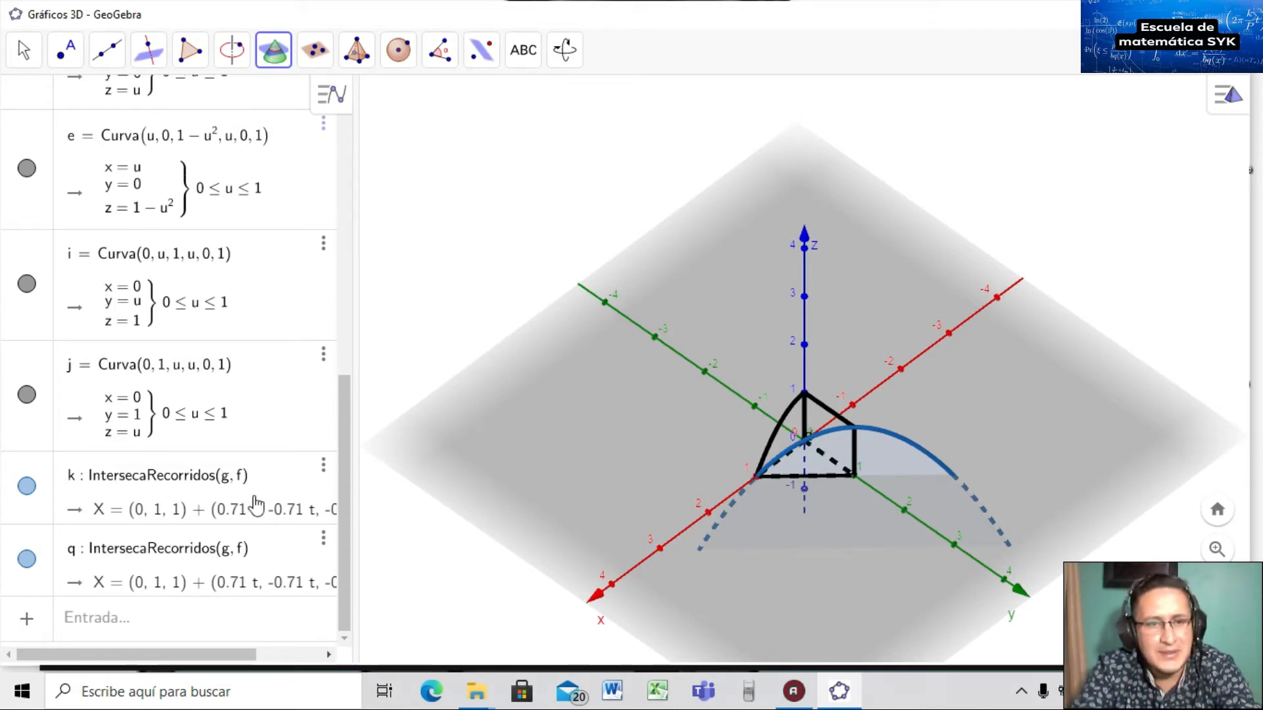
{"action": "left_click", "coordinate": [27, 560]}
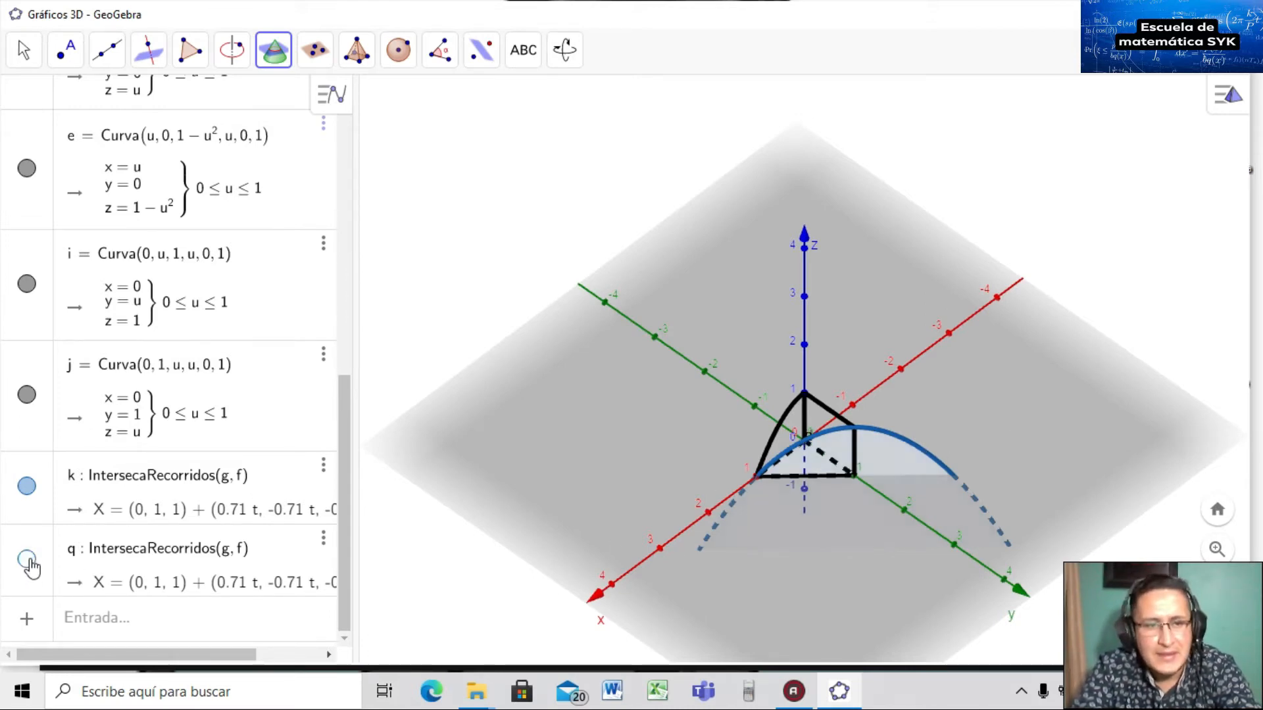
{"action": "left_click", "coordinate": [27, 486]}
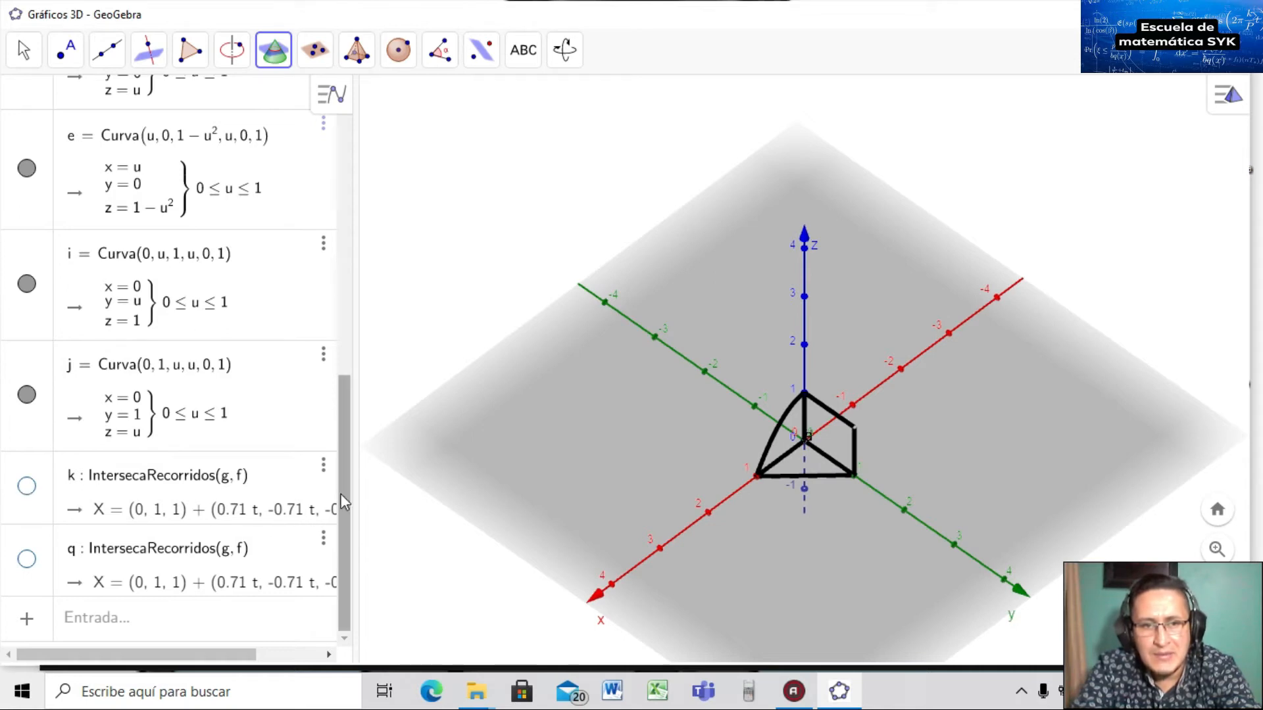
Enter Curva(u, 1−u, 1−u², u, 0, 1) as curve ℓ along the solid's curved top edge.
{"action": "left_click", "coordinate": [236, 620]}
{"action": "type", "text": "cur"}
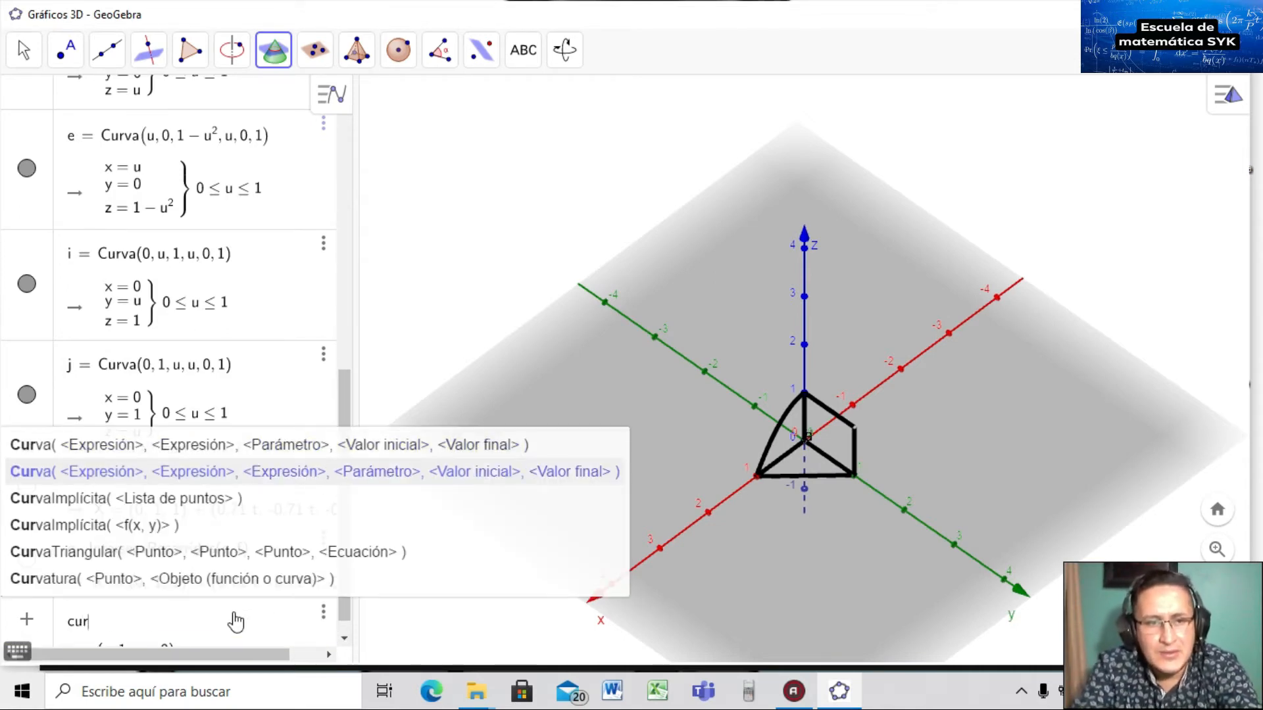
{"action": "key", "text": "Return"}
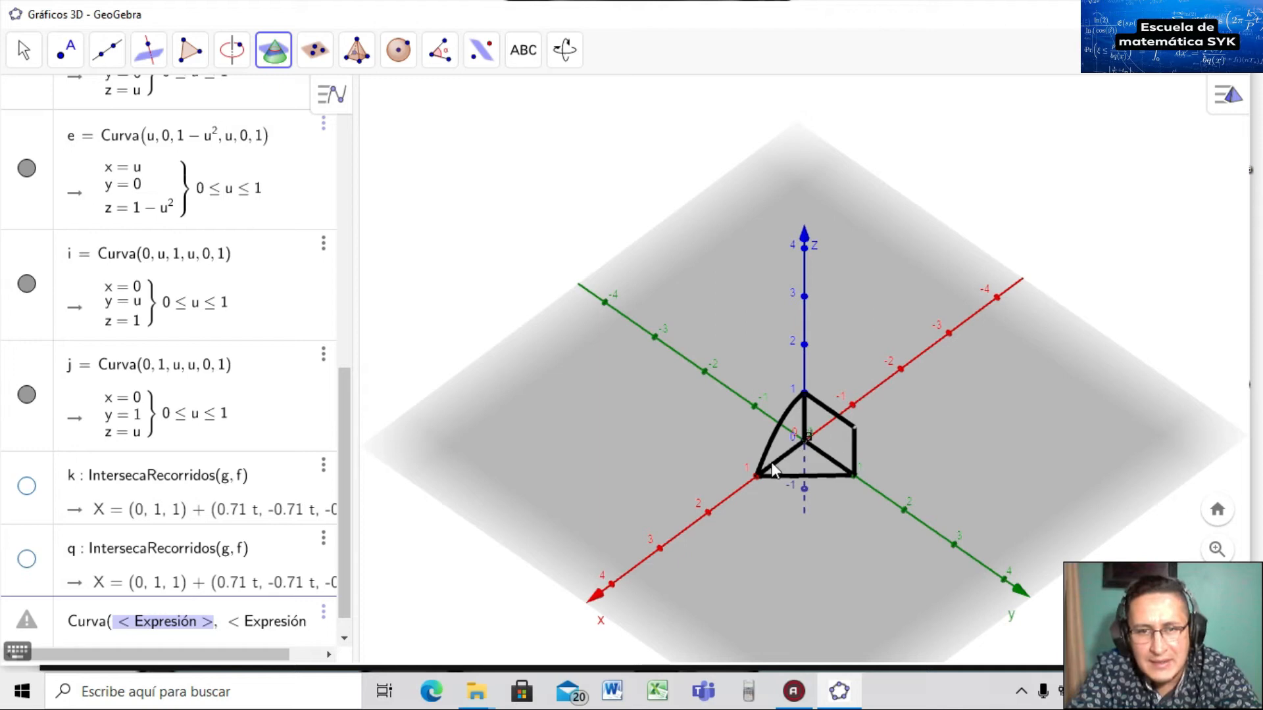
{"action": "type", "text": "u,"}
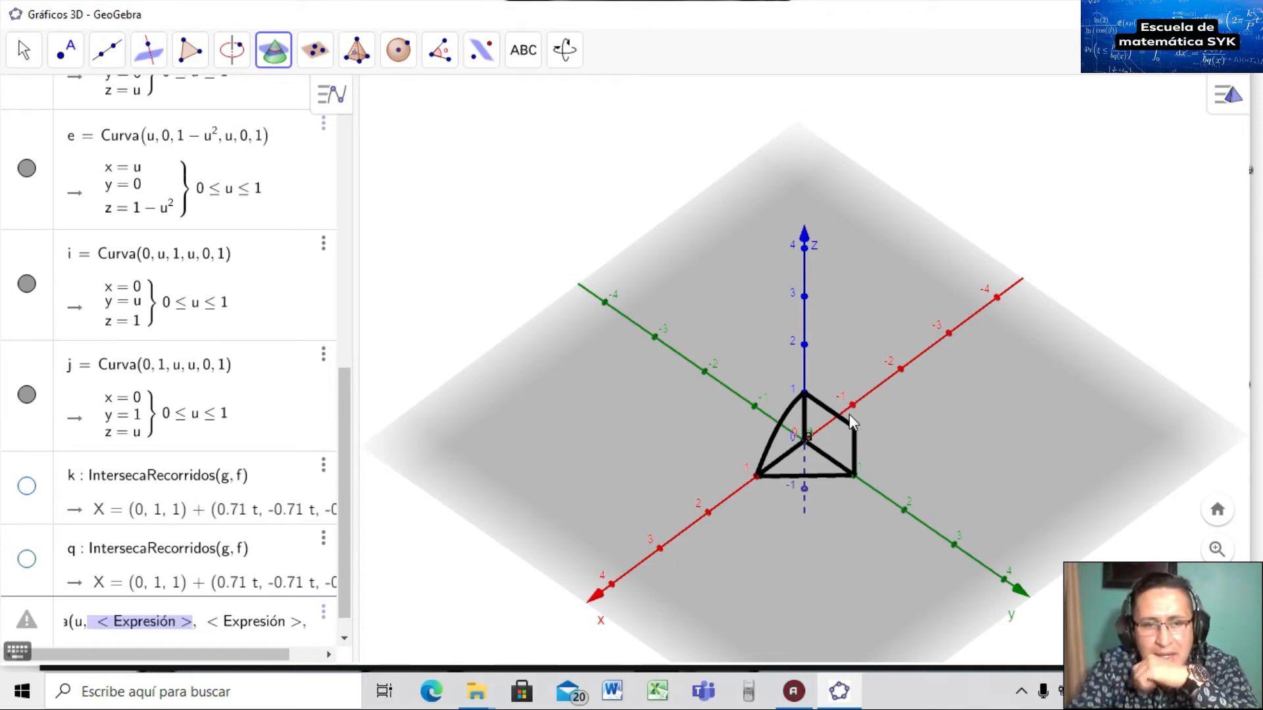
{"action": "type", "text": "1-u,"}
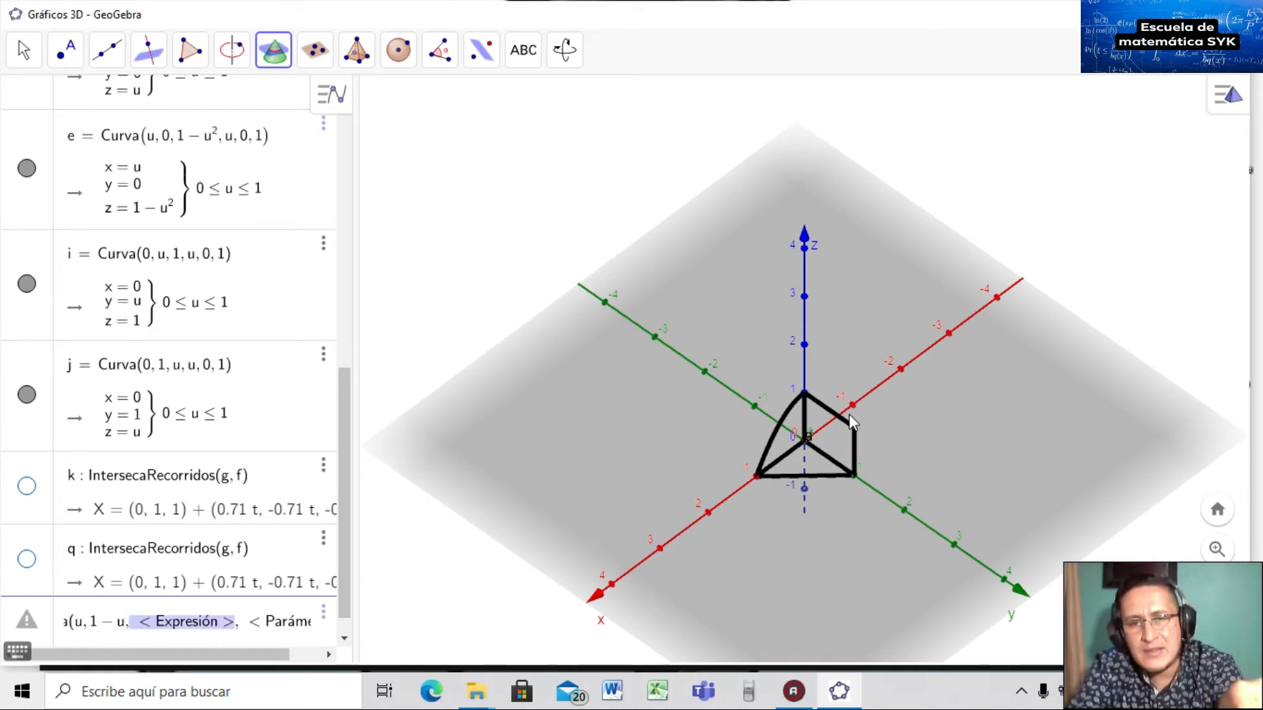
{"action": "type", "text": "1-u,"}
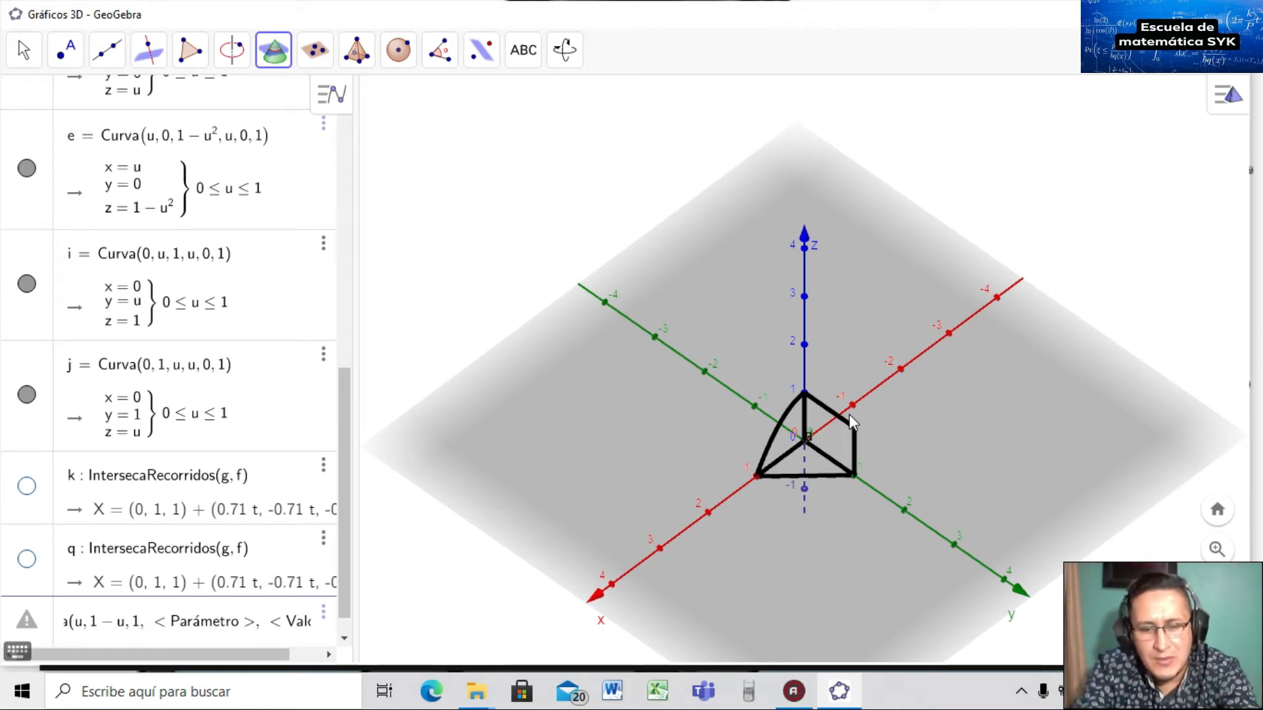
{"action": "type", "text": "^2"}
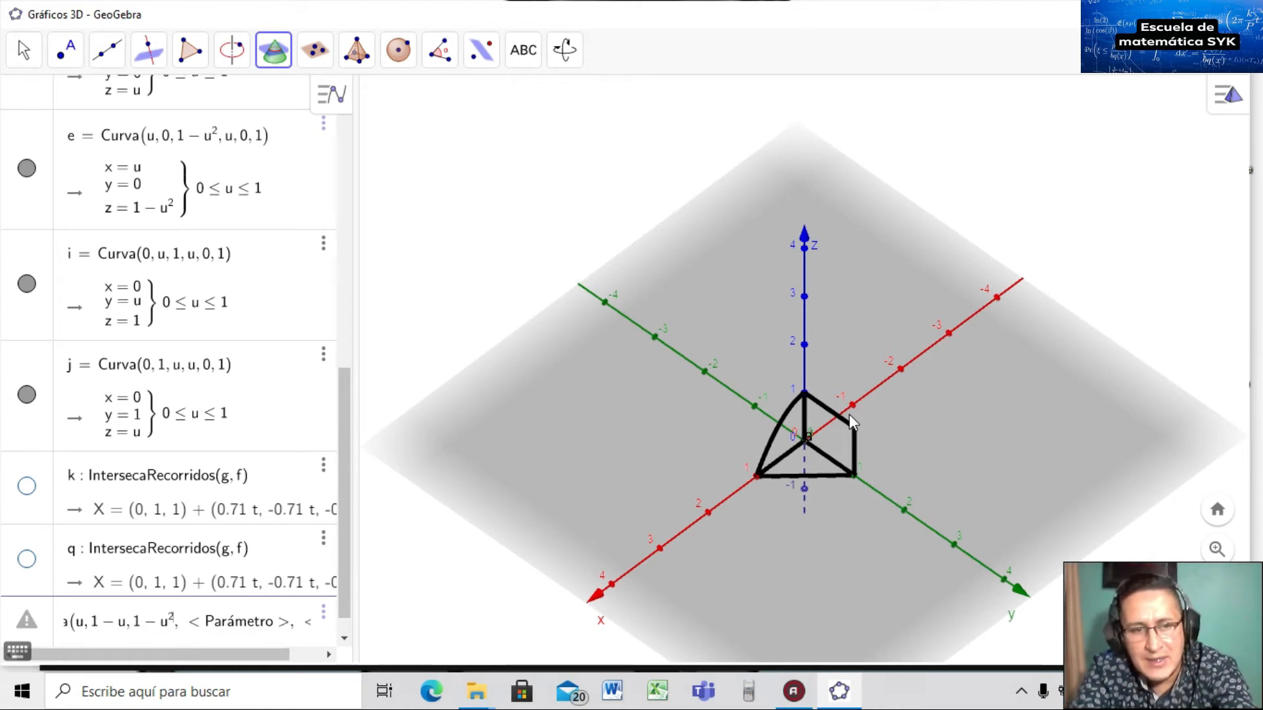
{"action": "key", "text": "Right"}
{"action": "key", "text": "Right"}
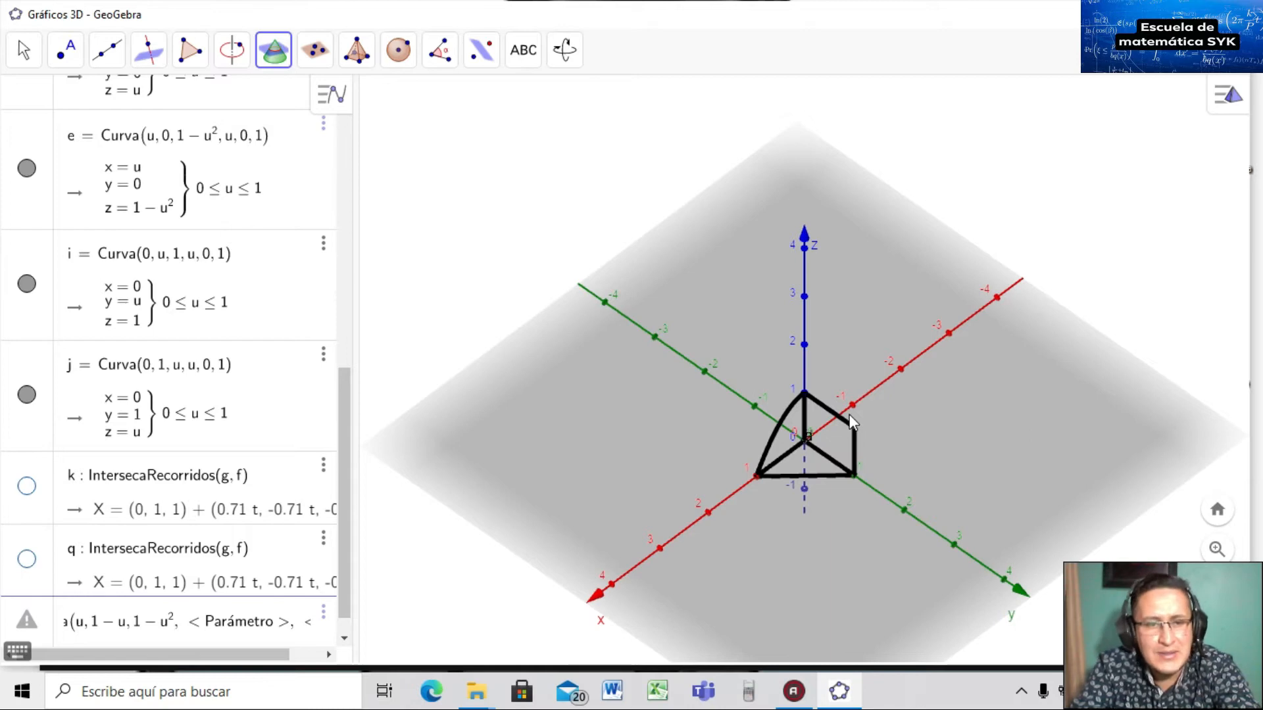
{"action": "type", "text": "u, 0, 1"}
{"action": "key", "text": "Return"}
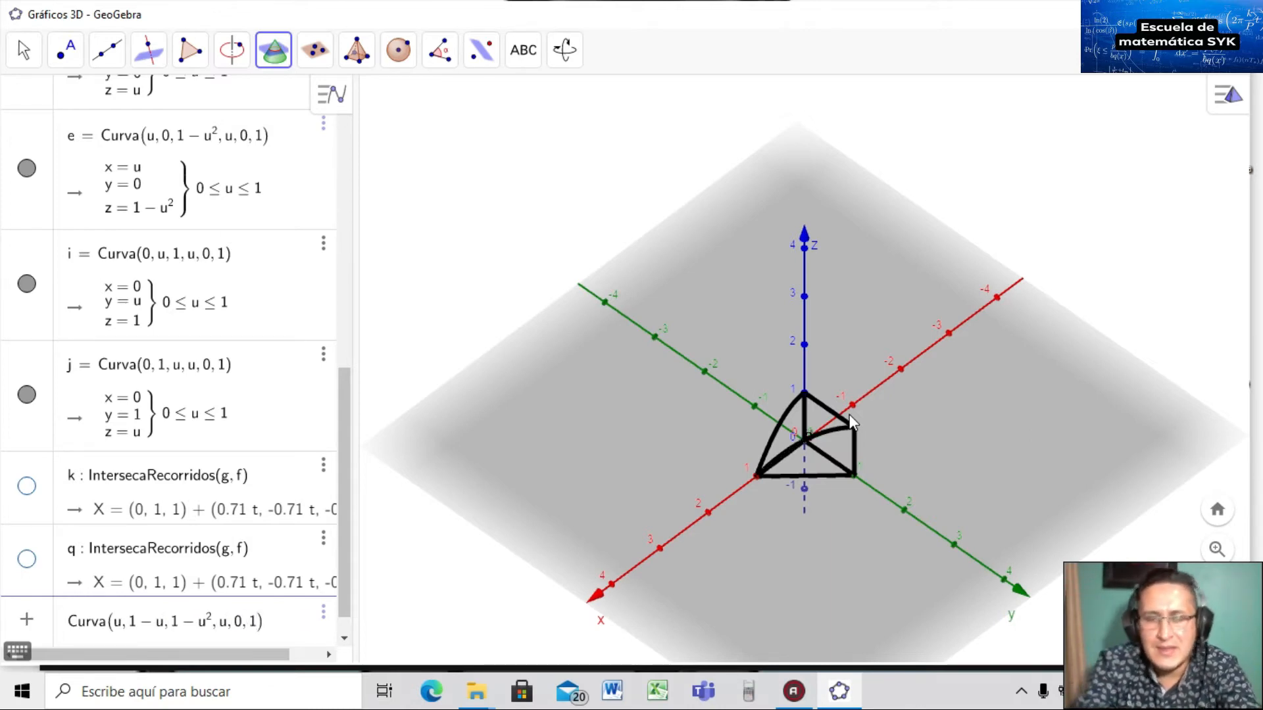
{"action": "left_click", "coordinate": [788, 509]}
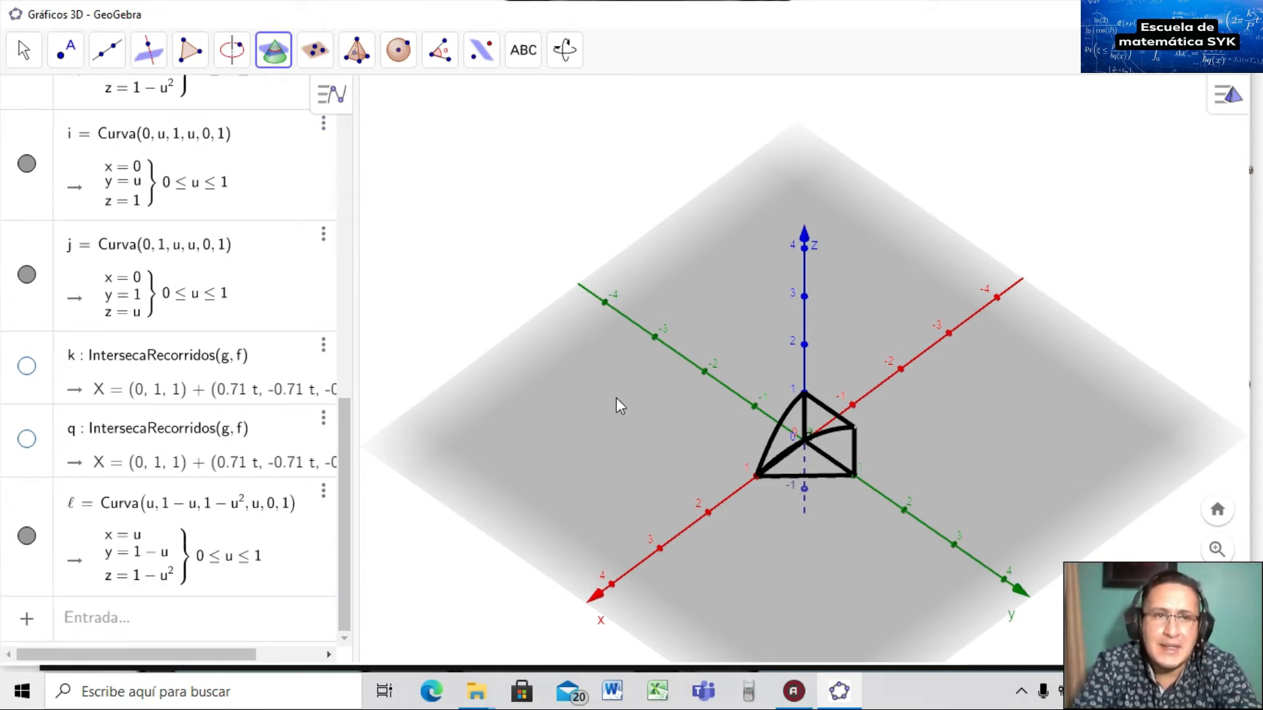
{"action": "left_click", "coordinate": [23, 51]}
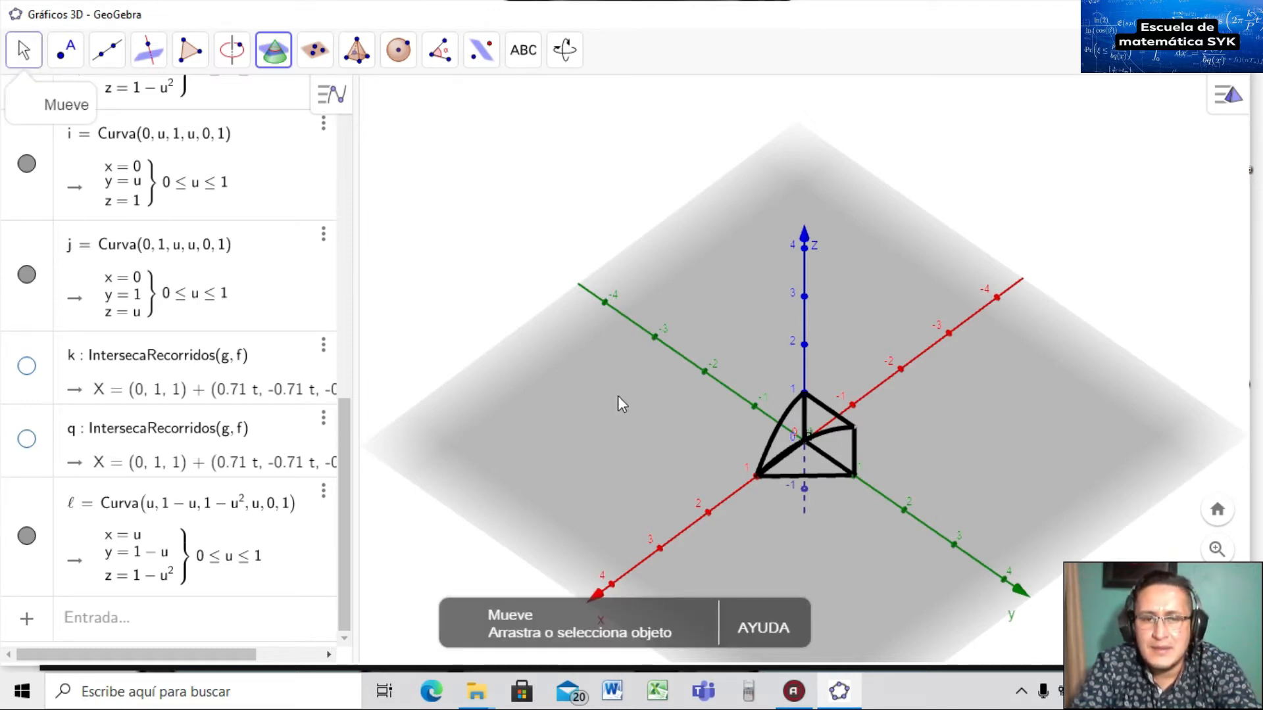
Undo and redo curve ℓ, then orbit the solid to inspect its edges from several angles.
{"action": "key", "text": "ctrl+z"}
{"action": "mouse_move", "coordinate": [657, 411]}
{"action": "left_mouse_down"}
{"action": "mouse_move", "coordinate": [676, 485]}
{"action": "mouse_move", "coordinate": [671, 423]}
{"action": "left_mouse_up"}
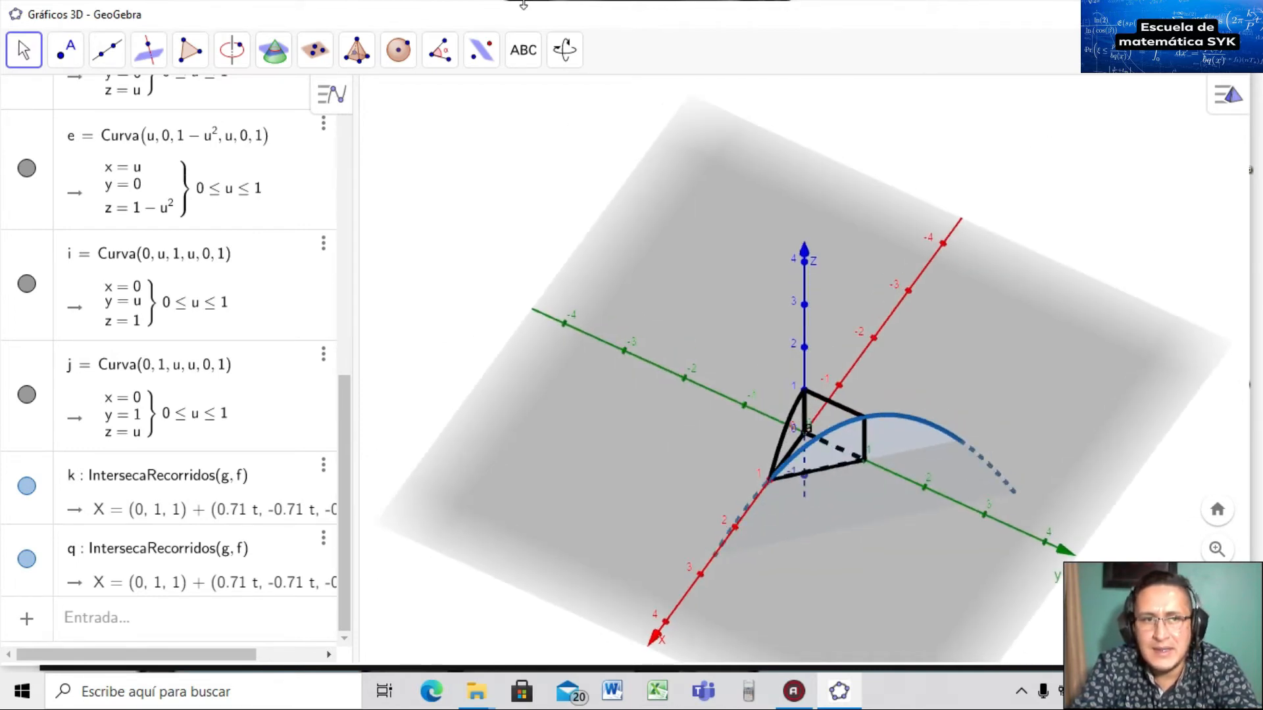
{"action": "key", "text": "ctrl+y"}
{"action": "left_click_drag", "start_coordinate": [605, 386], "coordinate": [615, 359]}
{"action": "left_click_drag", "start_coordinate": [617, 368], "coordinate": [618, 372]}
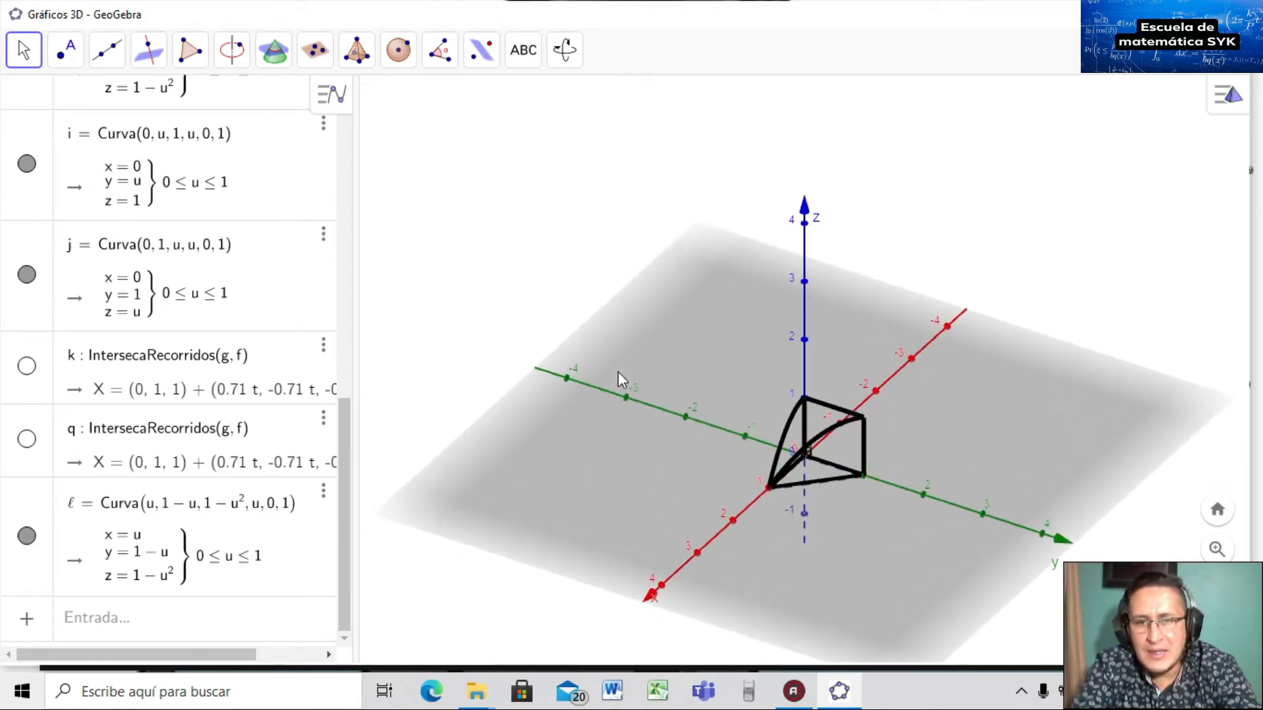
{"action": "mouse_move", "coordinate": [632, 455]}
{"action": "left_mouse_down"}
{"action": "mouse_move", "coordinate": [617, 432]}
{"action": "mouse_move", "coordinate": [631, 460]}
{"action": "mouse_move", "coordinate": [649, 464]}
{"action": "mouse_move", "coordinate": [617, 448]}
{"action": "left_mouse_up"}
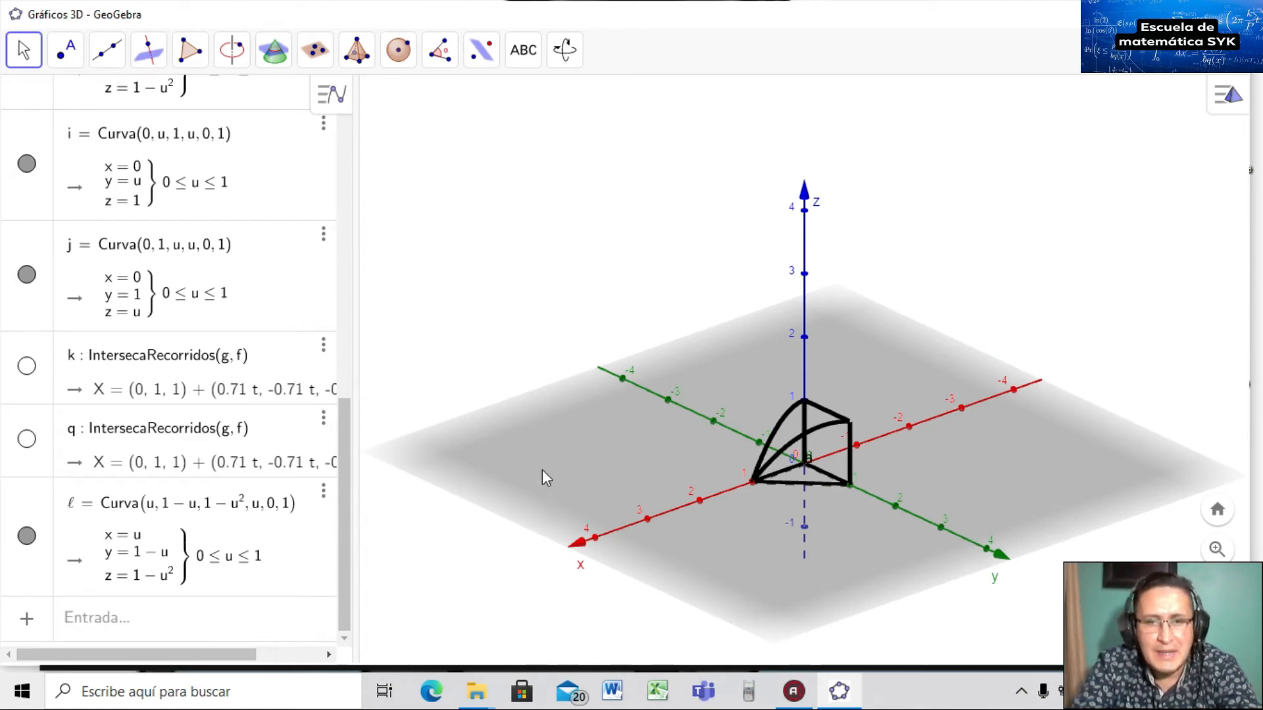
{"action": "mouse_move", "coordinate": [567, 464]}
{"action": "left_mouse_down"}
{"action": "mouse_move", "coordinate": [586, 485]}
{"action": "mouse_move", "coordinate": [568, 458]}
{"action": "mouse_move", "coordinate": [583, 463]}
{"action": "left_mouse_up"}
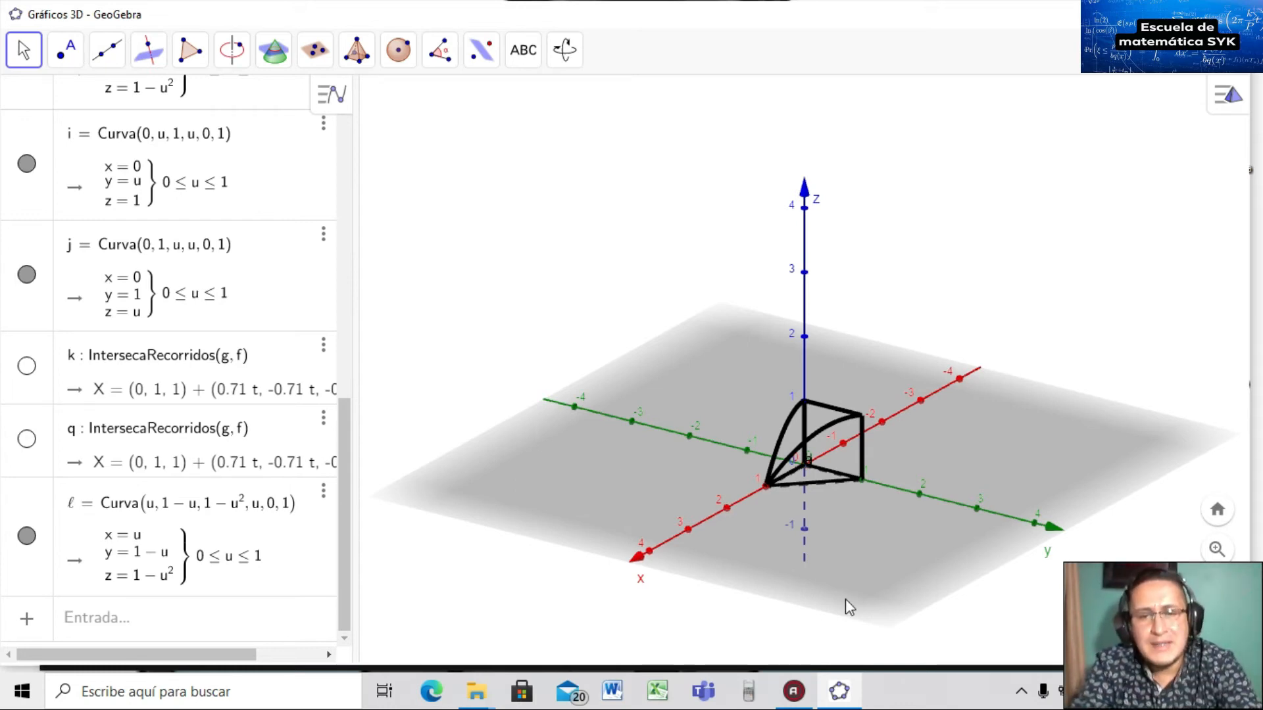
Tilt the view higher and type 'sup' in a new input entry to list Superficie forms.
{"action": "left_click_drag", "start_coordinate": [846, 599], "coordinate": [851, 627]}
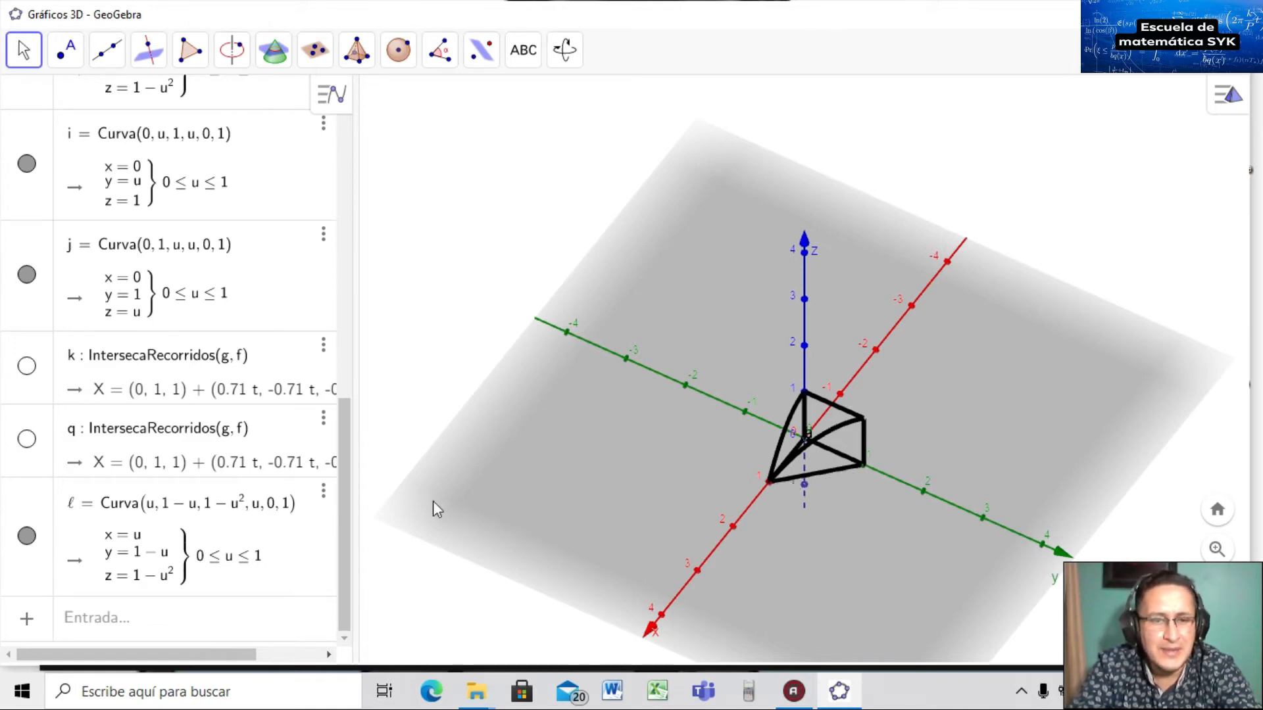
{"action": "left_click", "coordinate": [136, 625]}
{"action": "type", "text": "sup"}
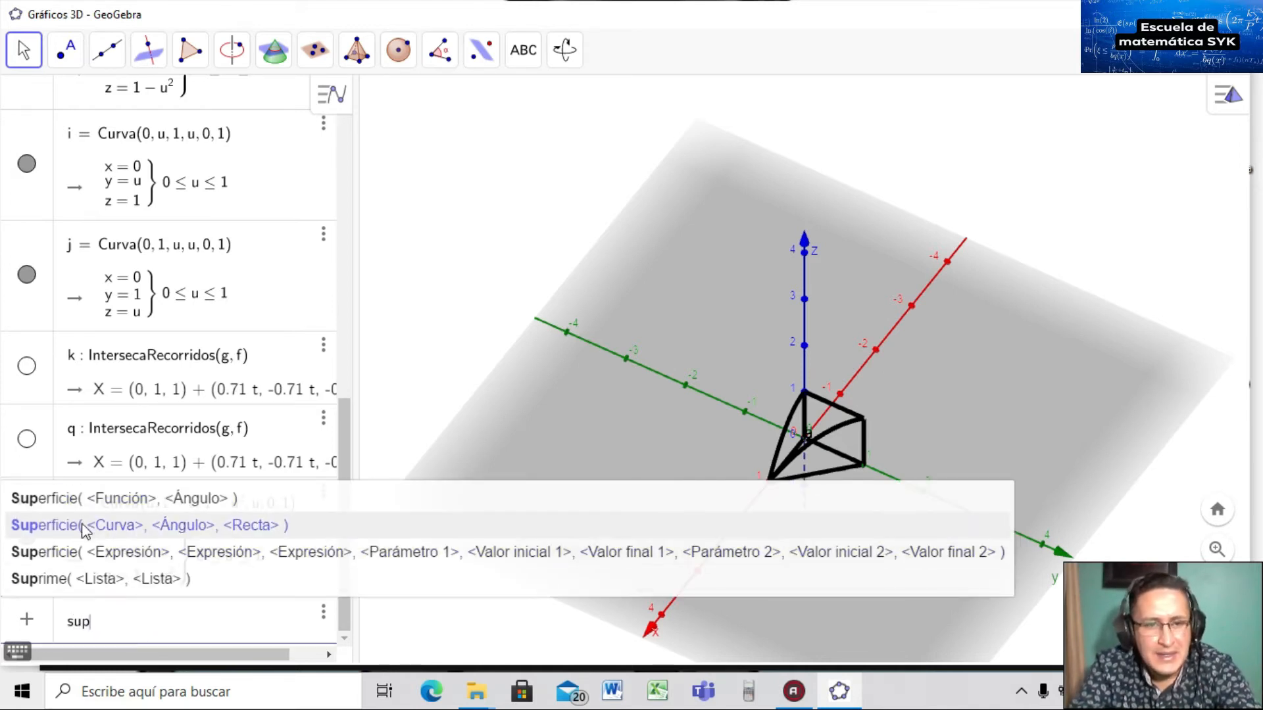
Insert the Superficie template with coordinates u, 1−u, 0 and parameter u from 0 to 1.
{"action": "left_click", "coordinate": [102, 555]}
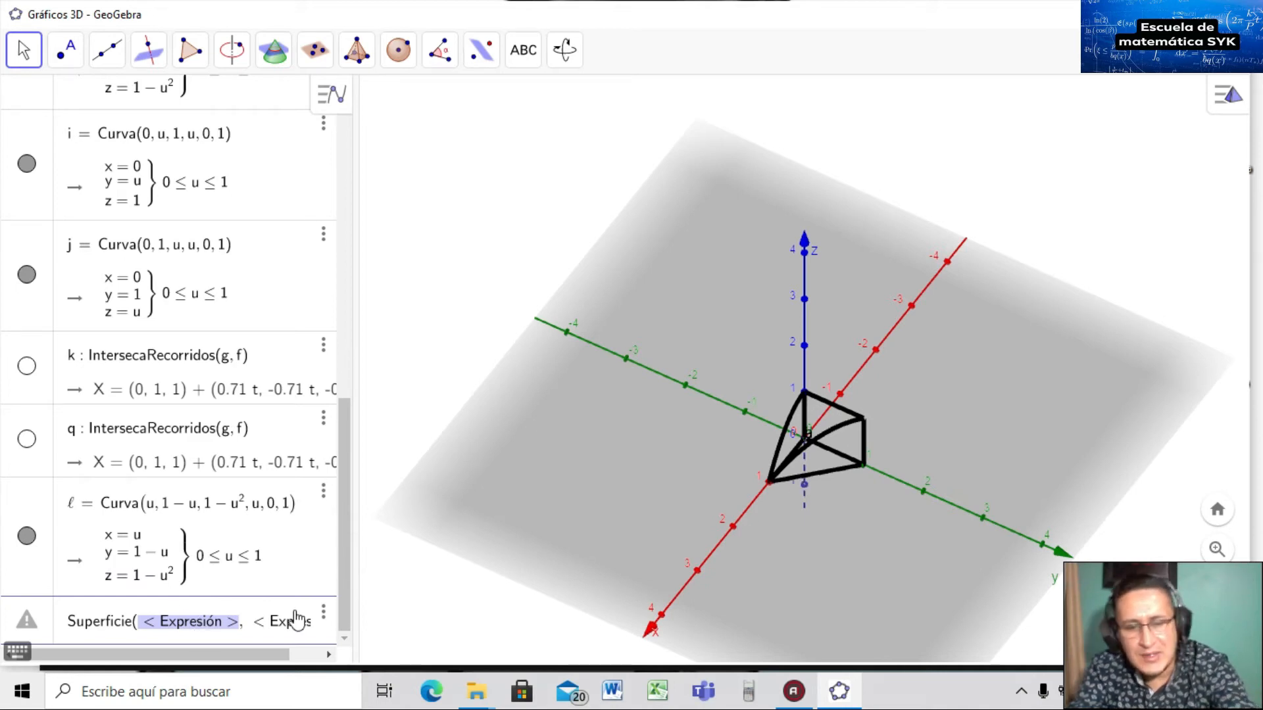
{"action": "type", "text": "u"}
{"action": "key", "text": "Tab"}
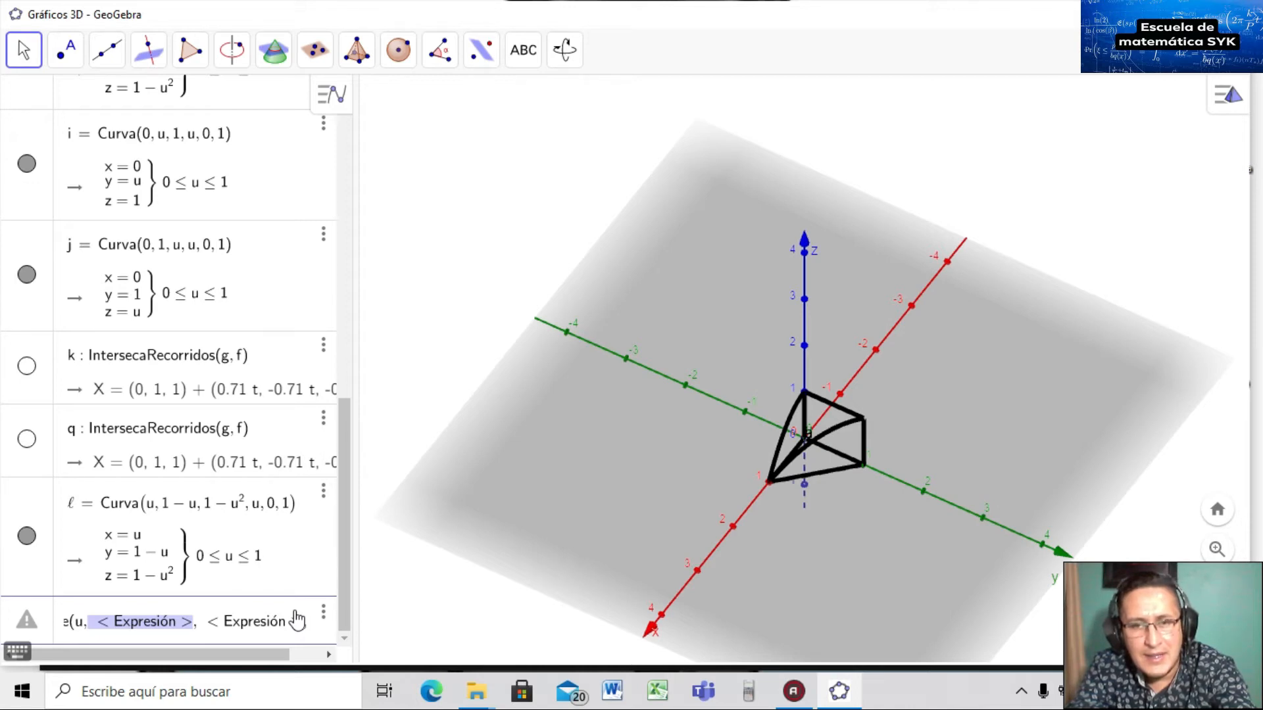
{"action": "type", "text": "1-u"}
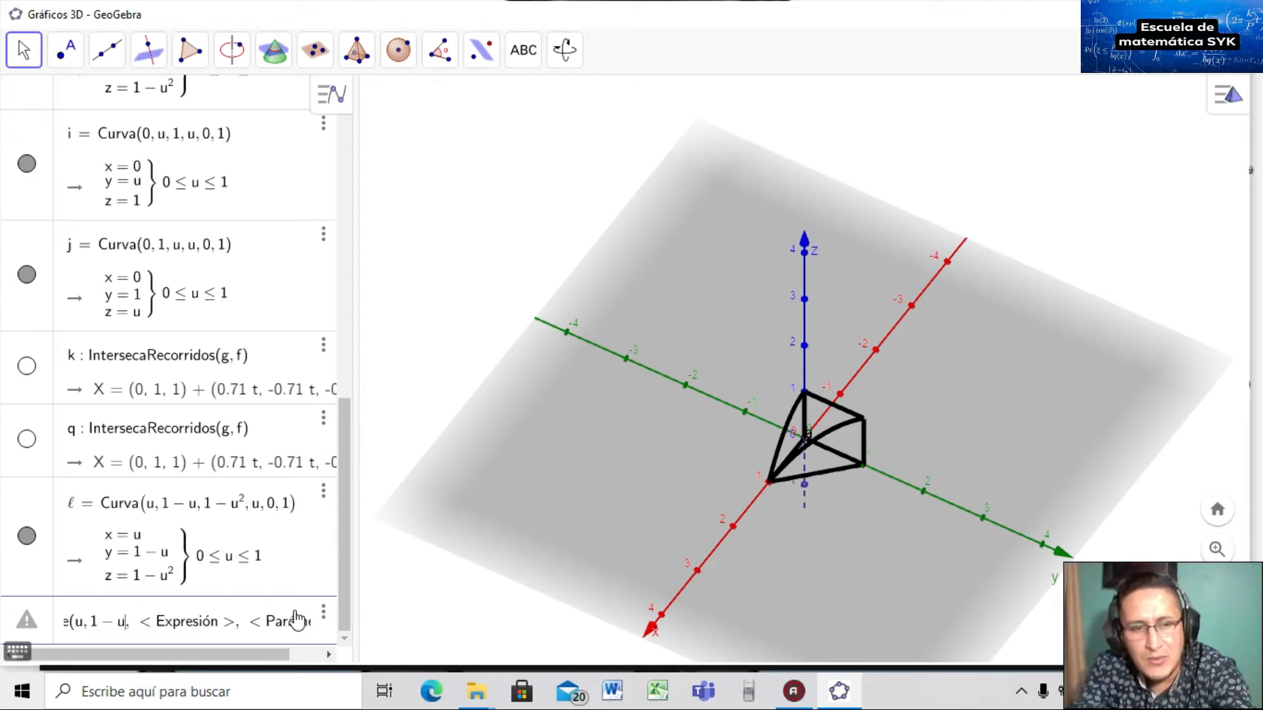
{"action": "key", "text": "Tab"}
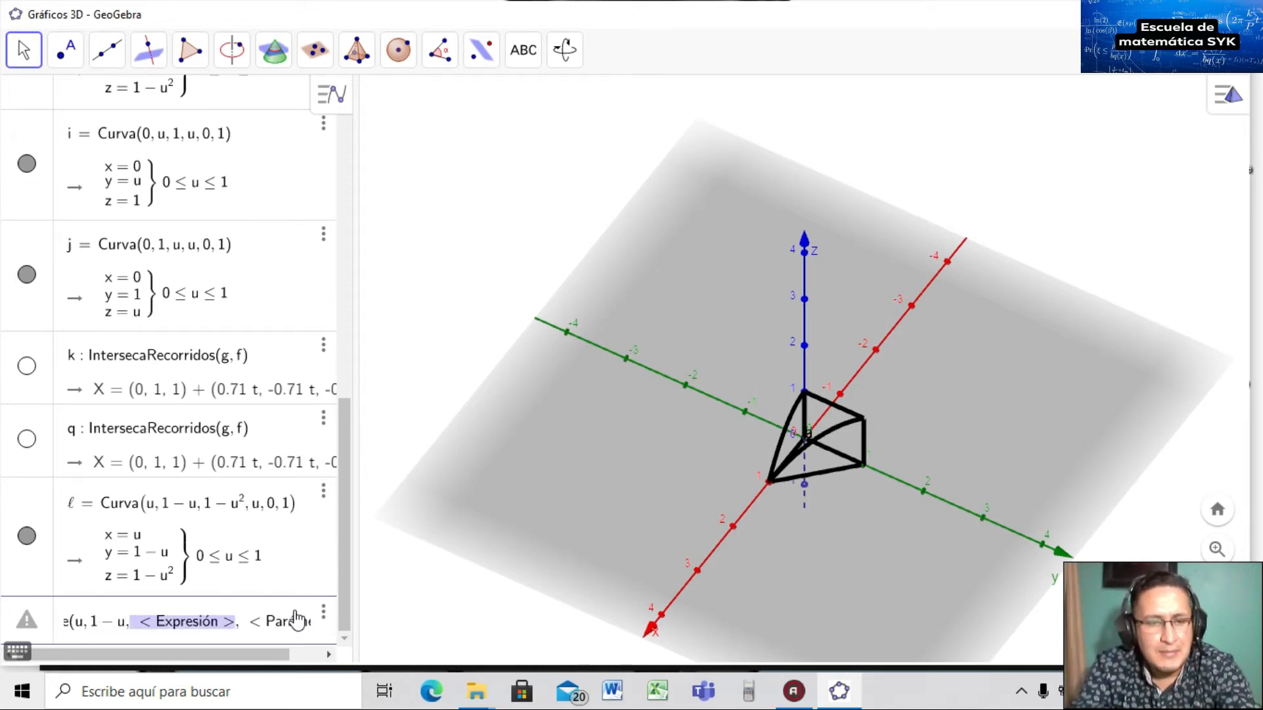
{"action": "type", "text": "0"}
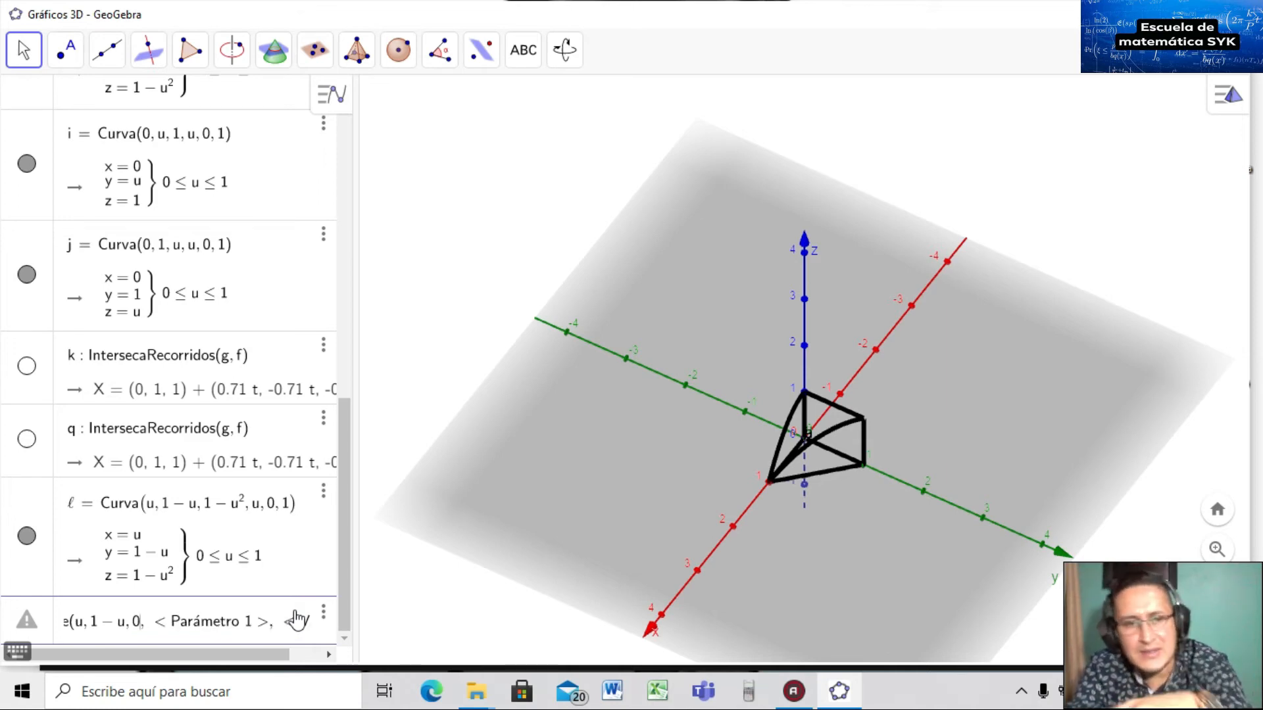
{"action": "key", "text": "Tab"}
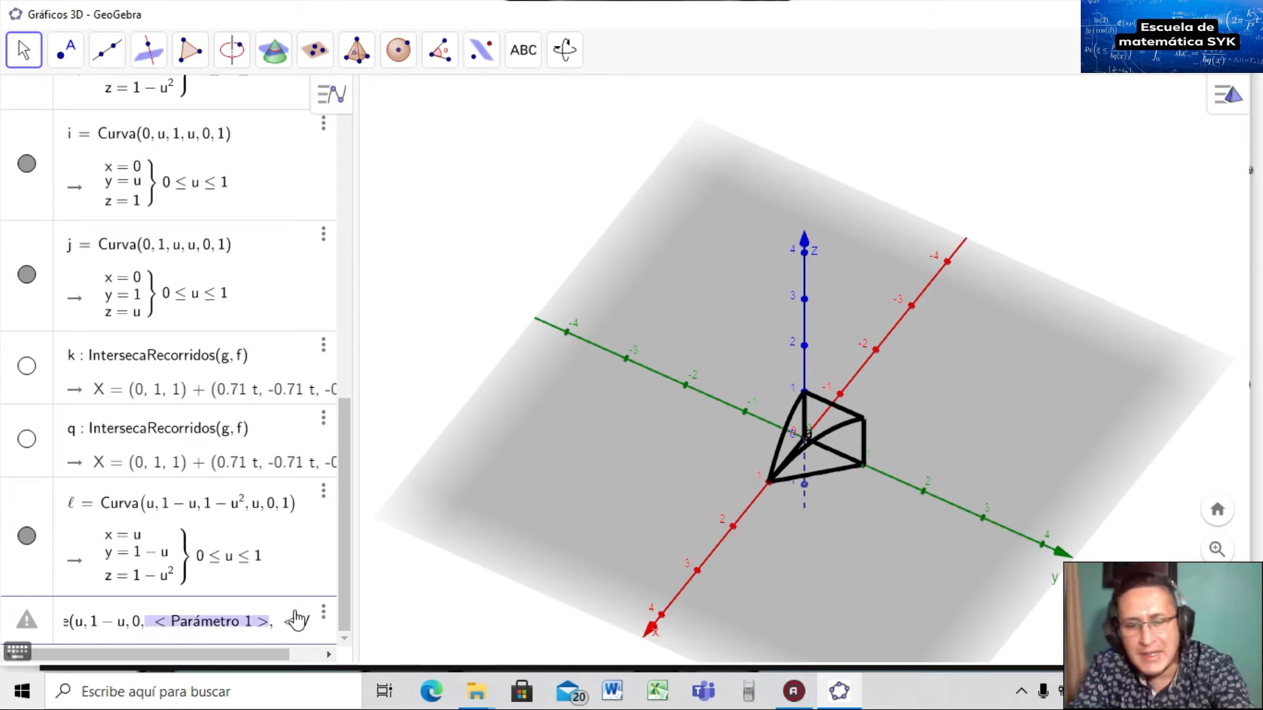
{"action": "type", "text": "u"}
{"action": "key", "text": "Tab"}
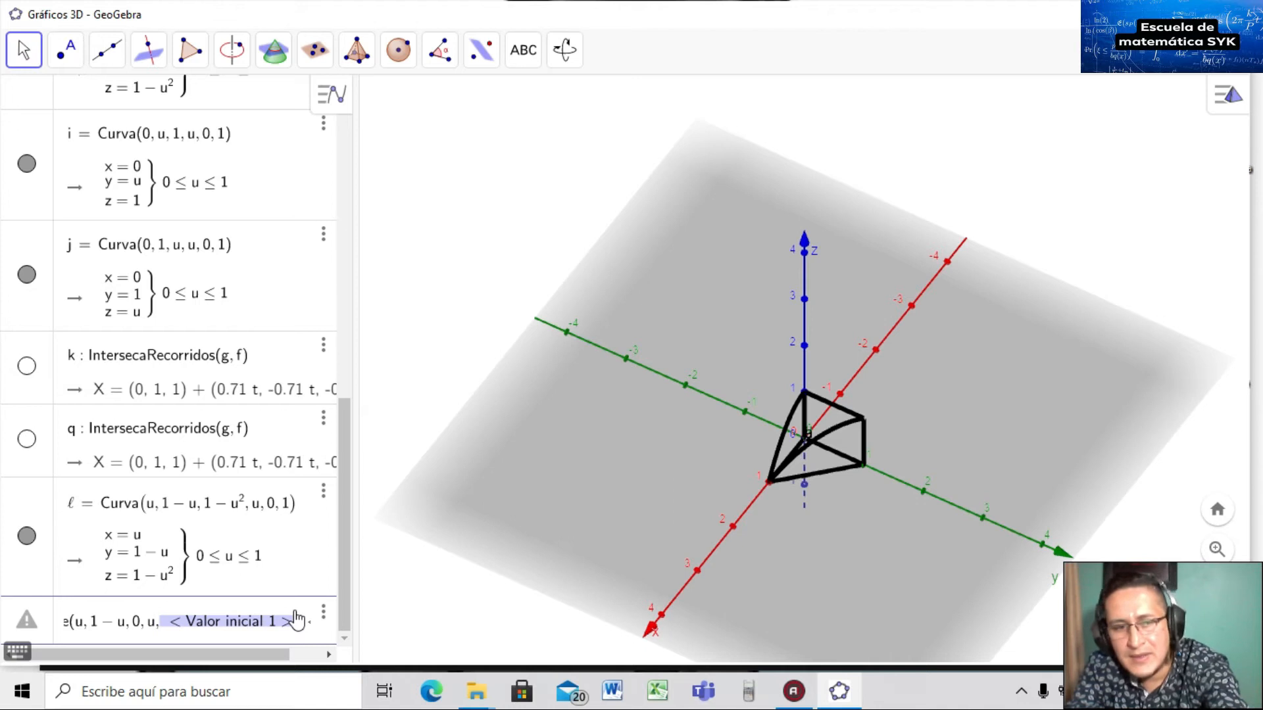
{"action": "type", "text": "0,"}
{"action": "key", "text": "Tab"}
{"action": "type", "text": "1"}
Add the second parameter s ranging from 0 to 1.
{"action": "key", "text": "Tab"}
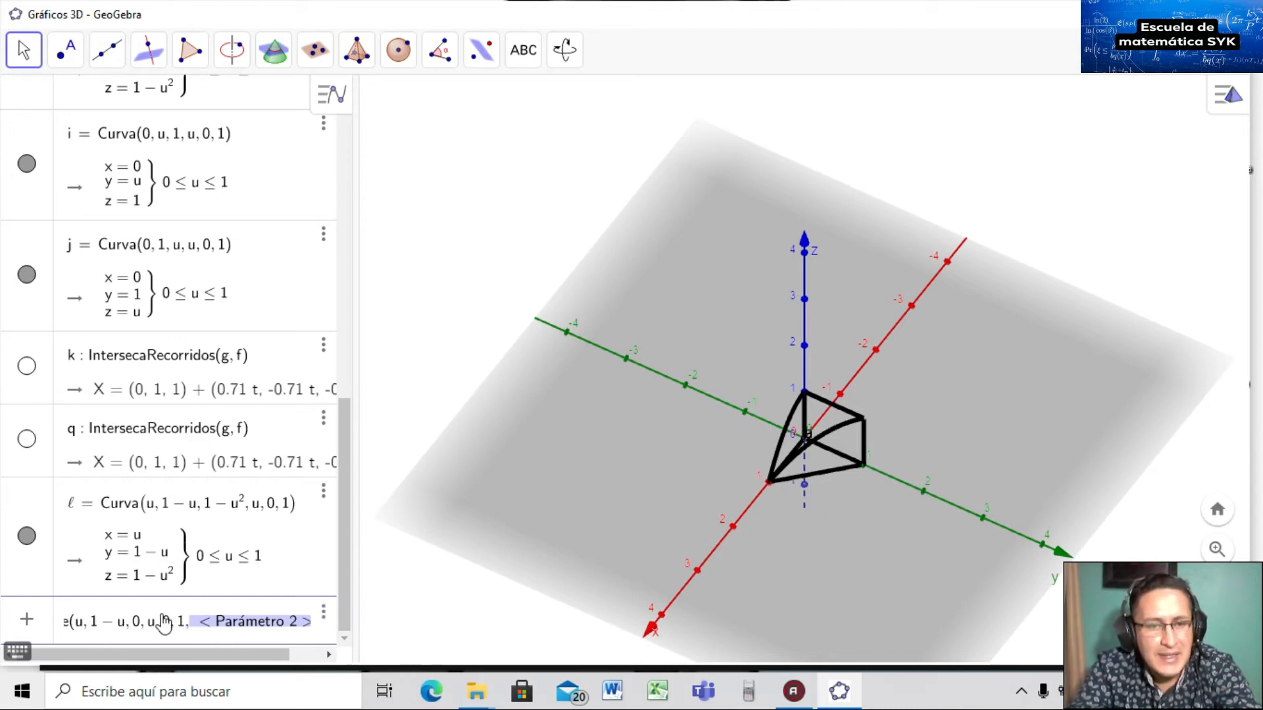
{"action": "type", "text": "s"}
{"action": "key", "text": "Tab"}
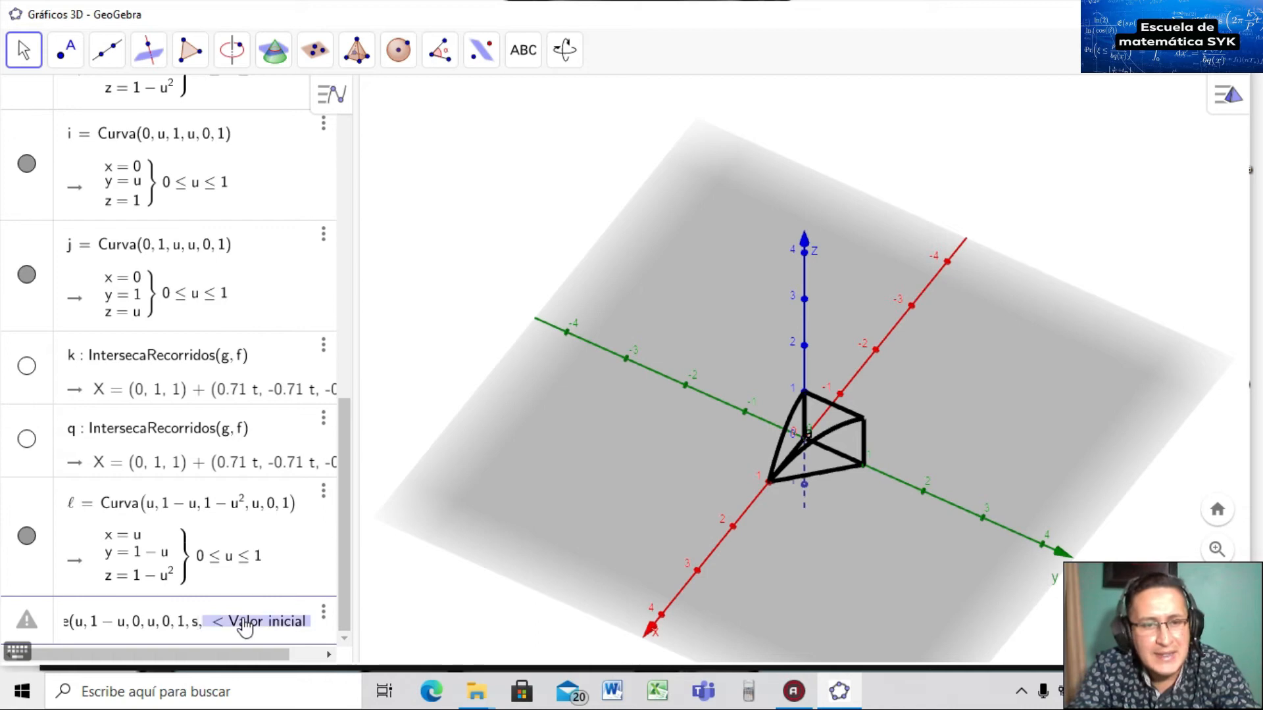
{"action": "type", "text": "0"}
{"action": "key", "text": "Tab"}
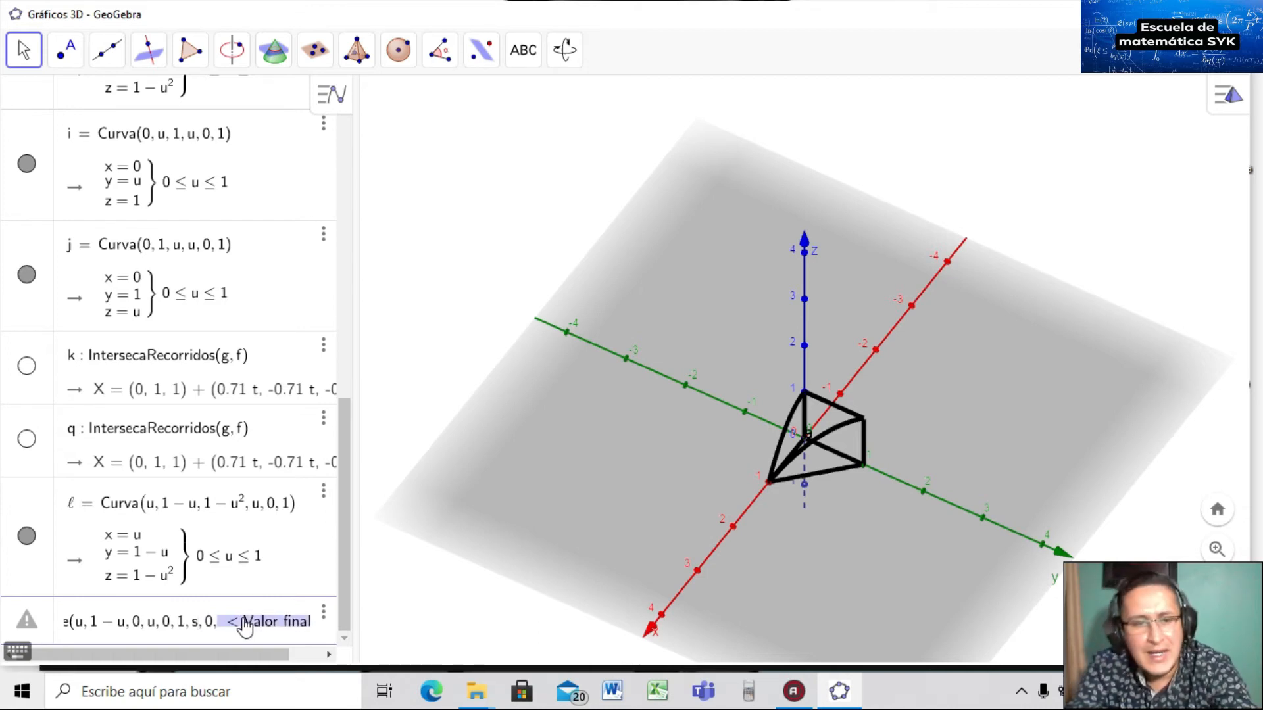
{"action": "type", "text": "1"}
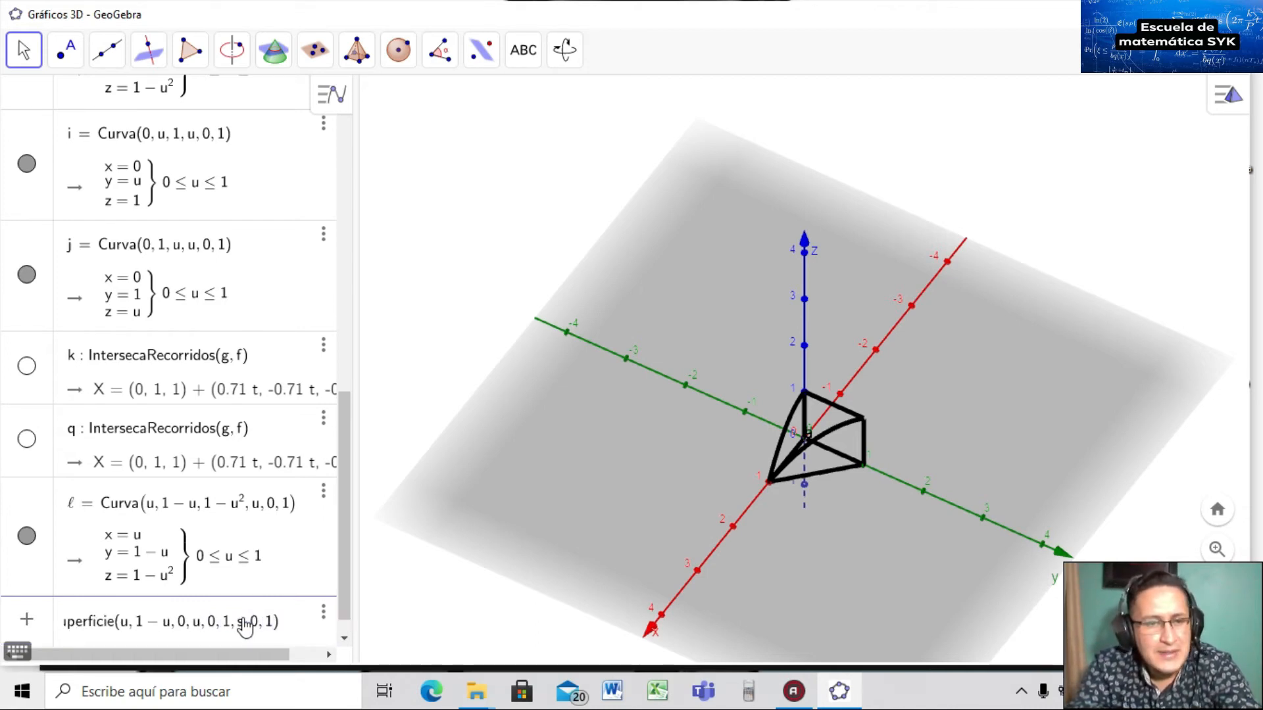
Change the y-expression to s*(1−u), keep the final end value 1, and create surface m.
{"action": "left_click", "coordinate": [138, 631]}
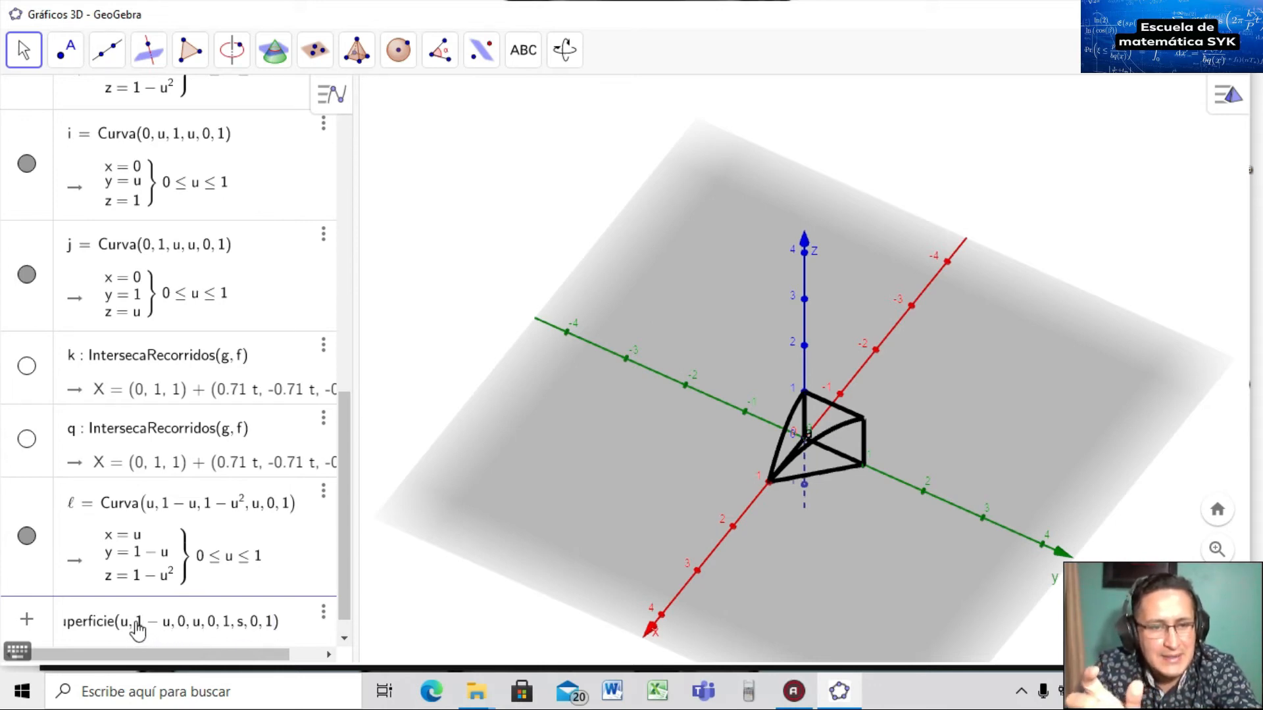
{"action": "type", "text": "s("}
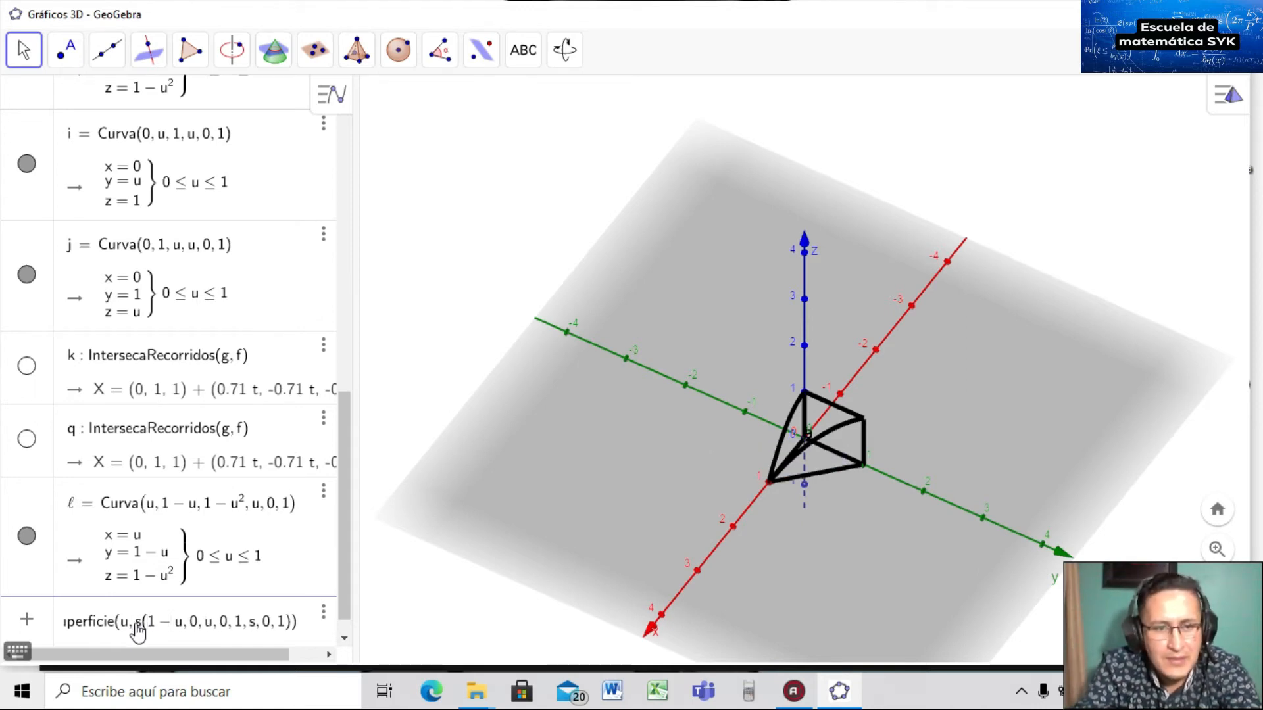
{"action": "type", "text": ")"}
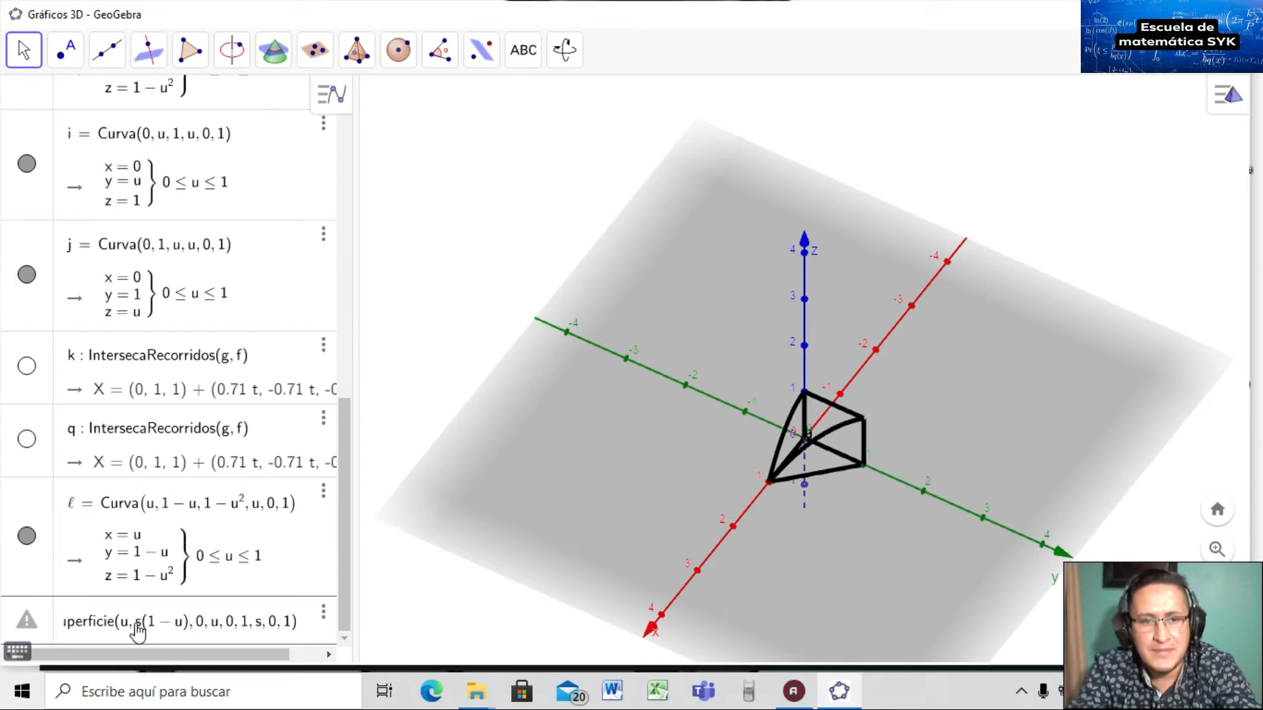
{"action": "key", "text": "Return"}
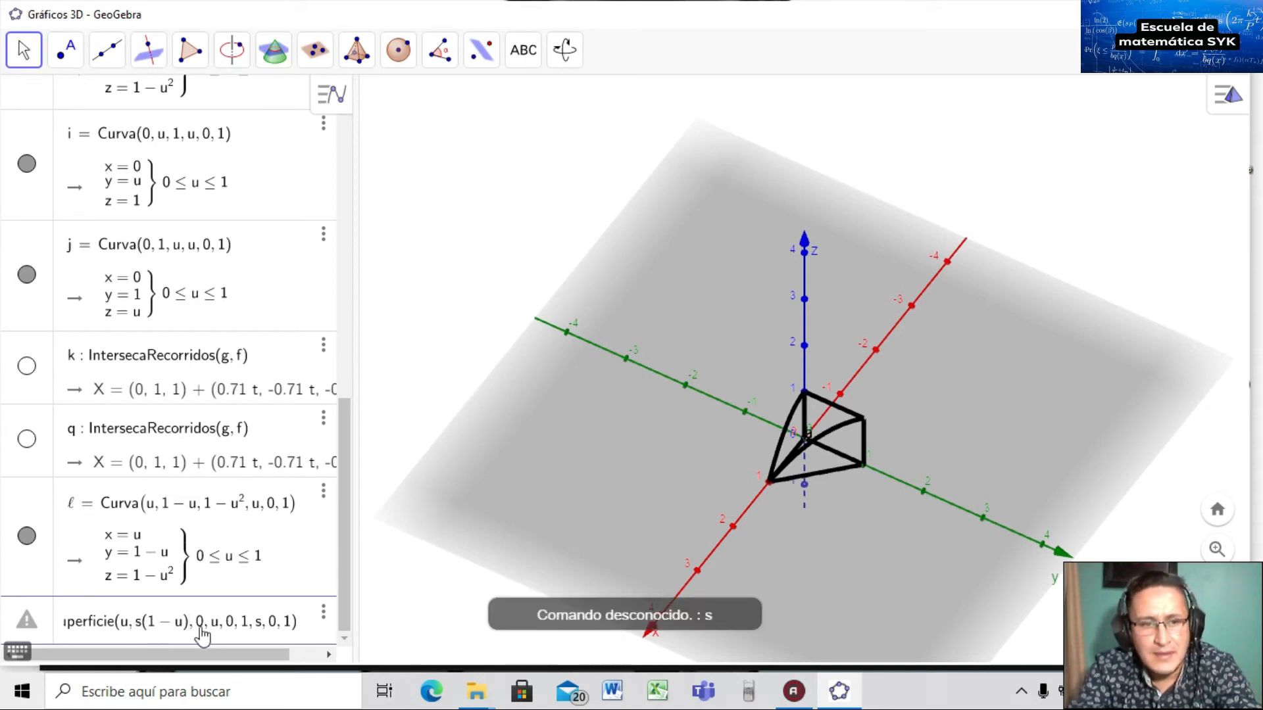
{"action": "left_click", "coordinate": [142, 625]}
{"action": "type", "text": "*"}
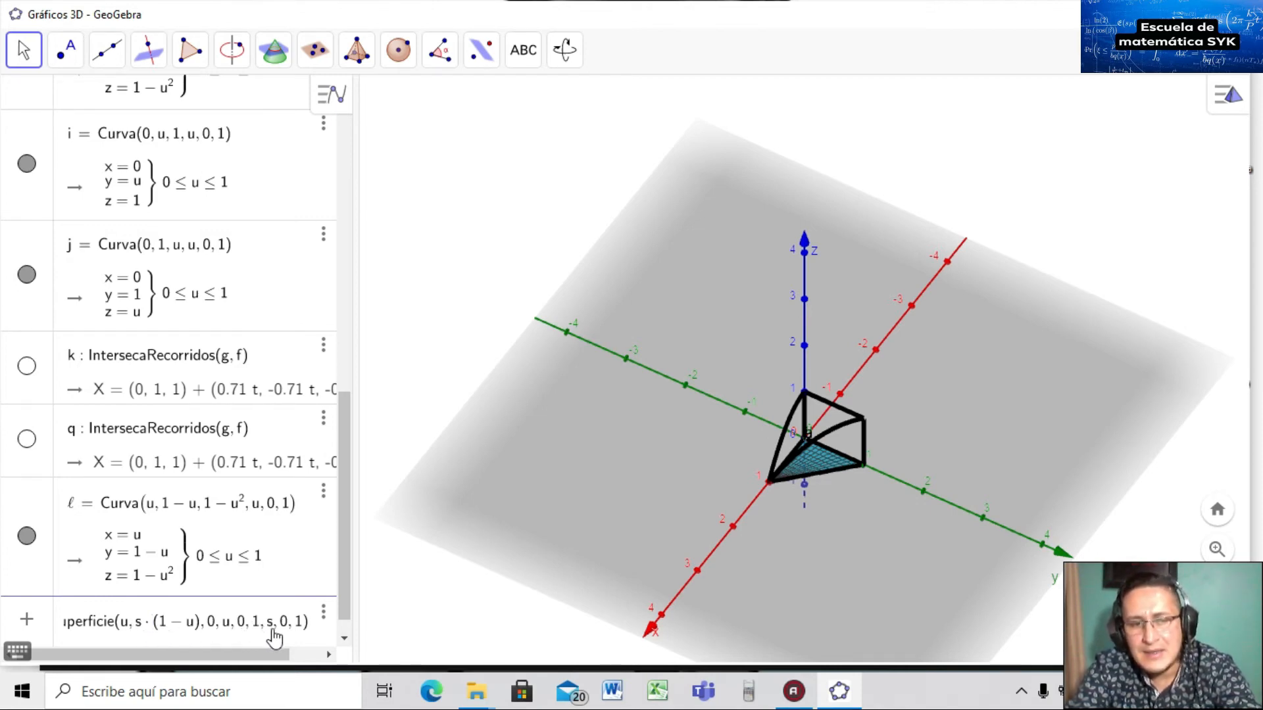
{"action": "left_click", "coordinate": [303, 624]}
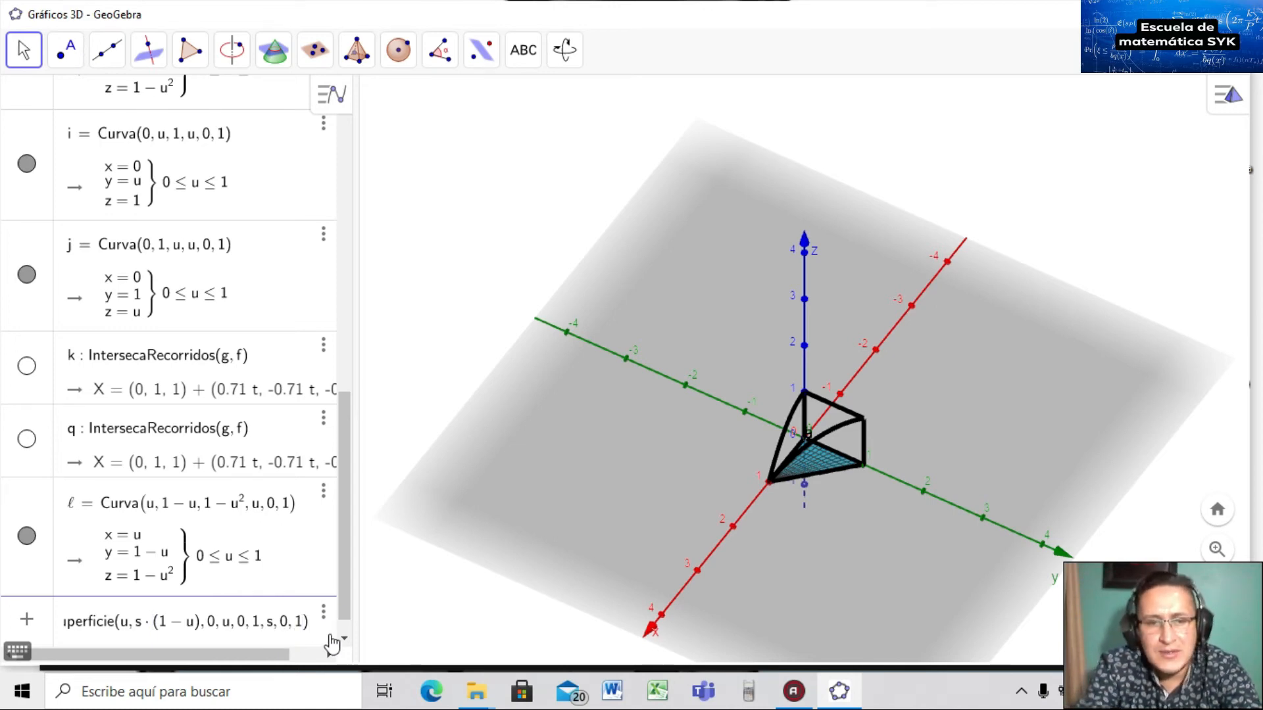
{"action": "key", "text": "BackSpace"}
{"action": "type", "text": "2"}
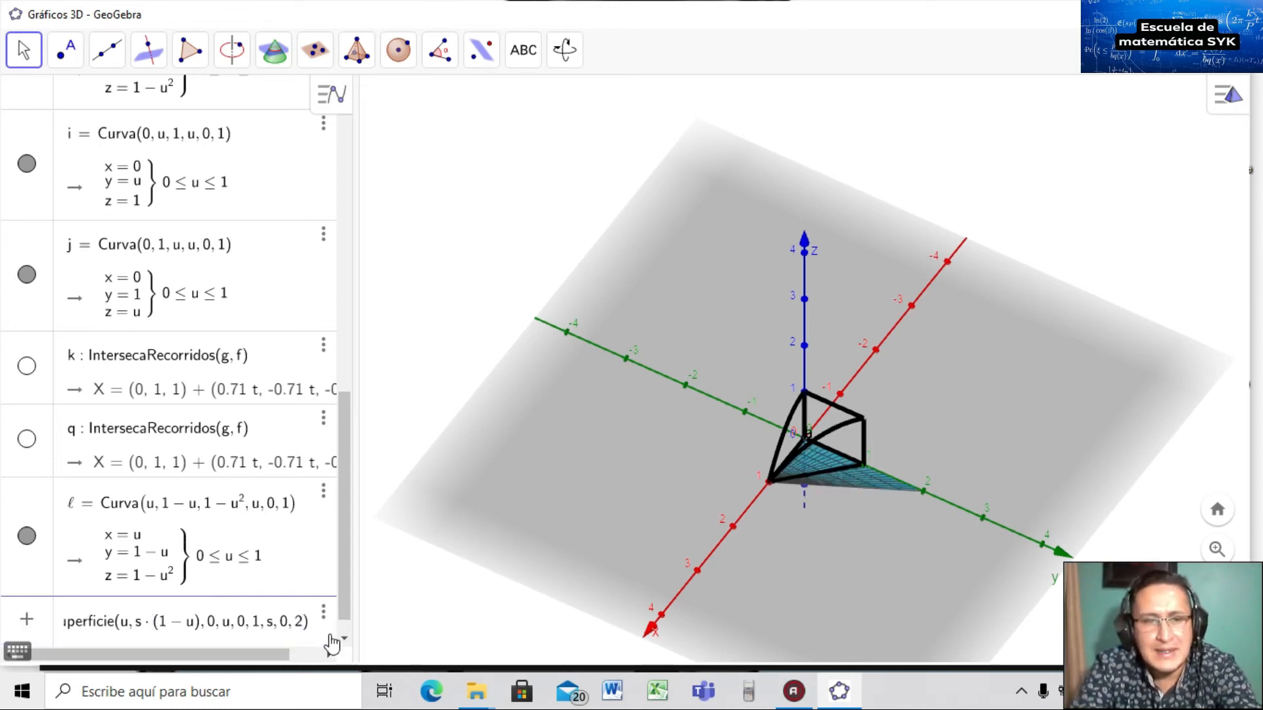
{"action": "key", "text": "BackSpace"}
{"action": "type", "text": "1"}
{"action": "key", "text": "Return"}
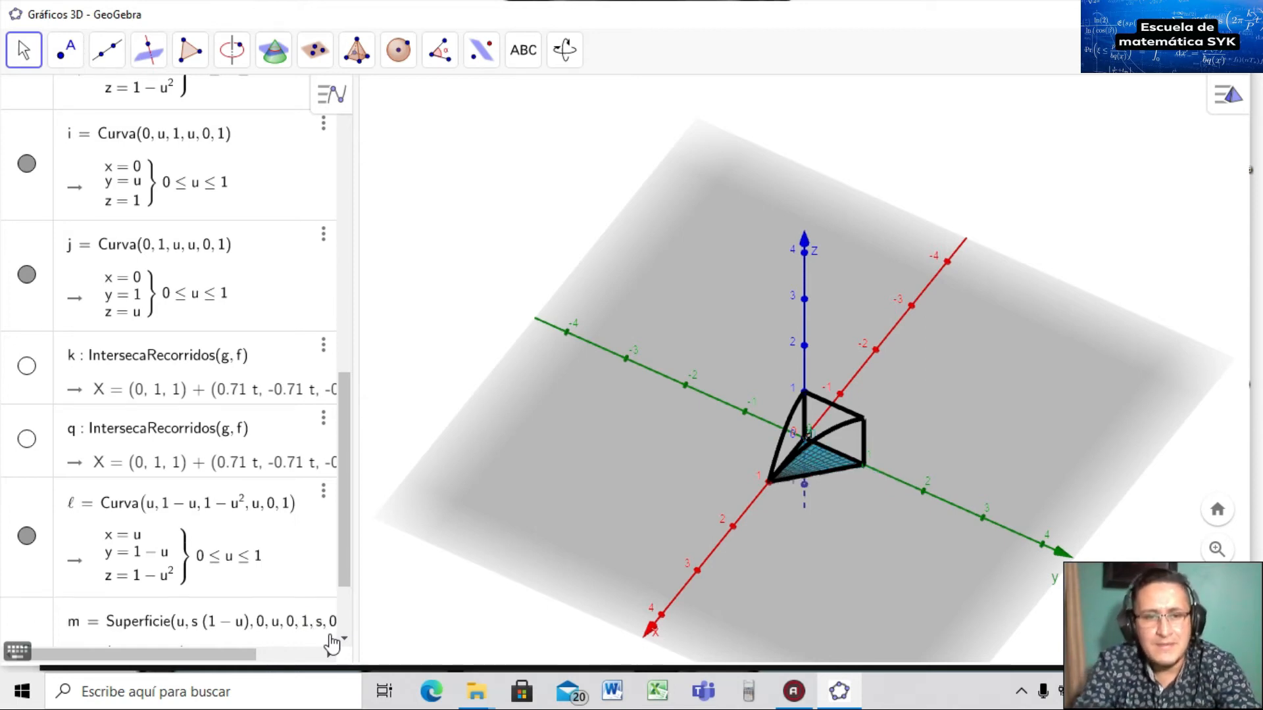
{"action": "left_click_drag", "start_coordinate": [342, 576], "coordinate": [345, 278]}
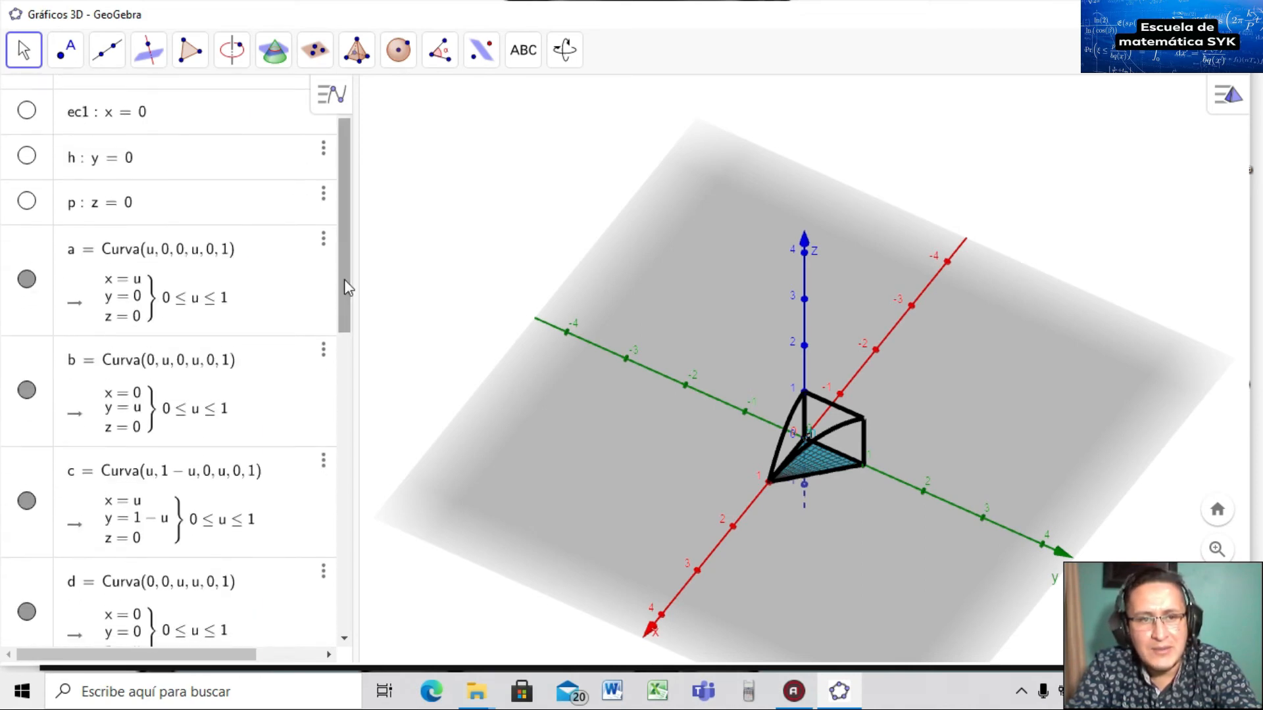
{"action": "left_click", "coordinate": [26, 503]}
{"action": "left_click", "coordinate": [26, 506]}
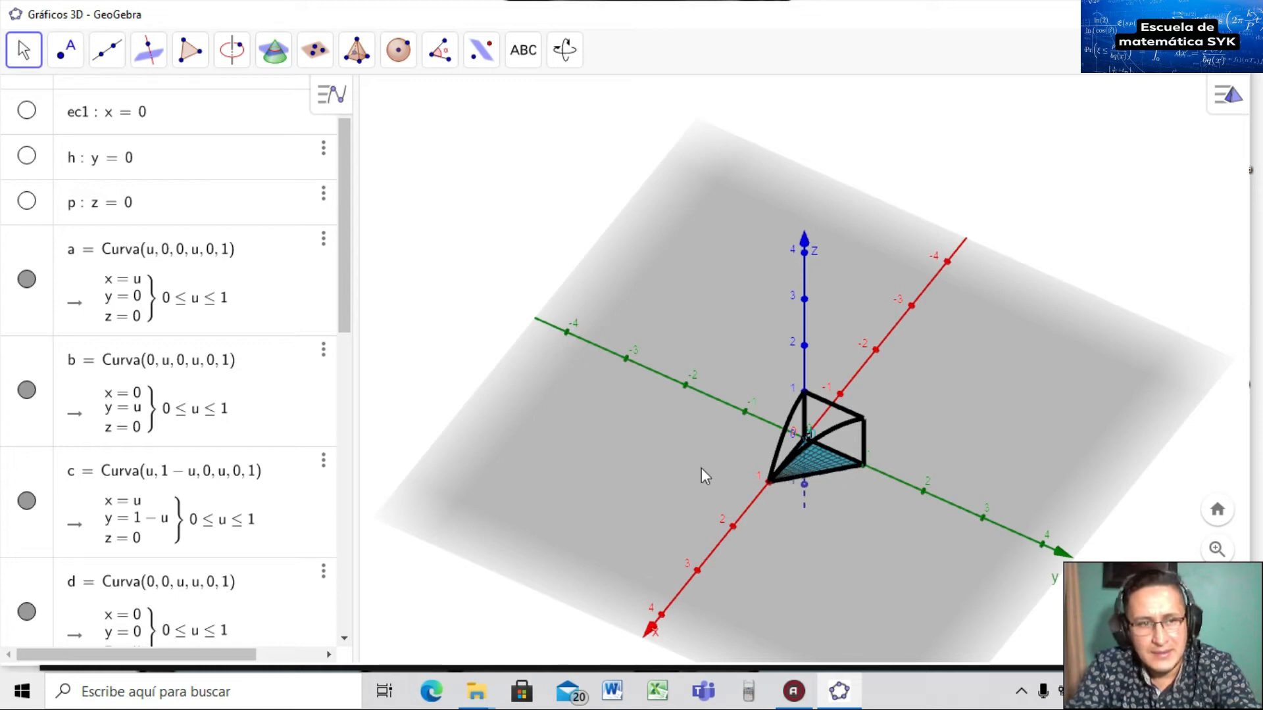
{"action": "left_click", "coordinate": [26, 501]}
{"action": "left_click", "coordinate": [26, 501]}
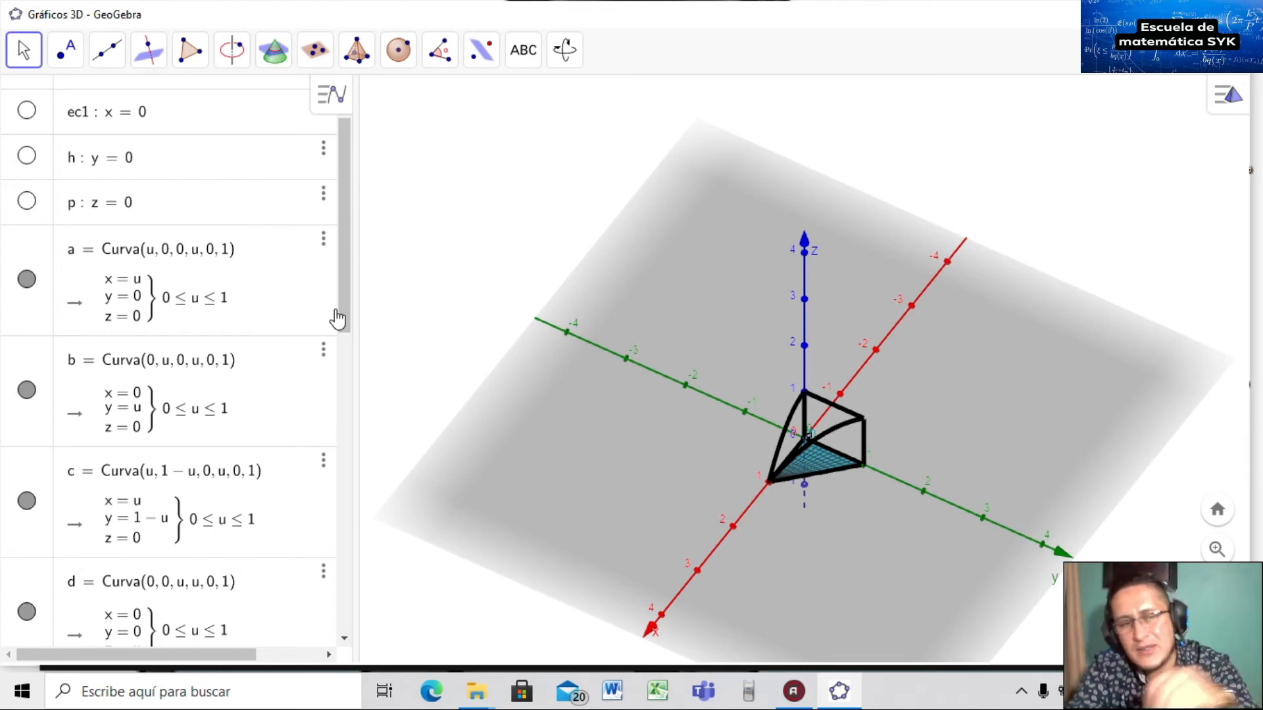
{"action": "left_click_drag", "start_coordinate": [344, 303], "coordinate": [382, 654]}
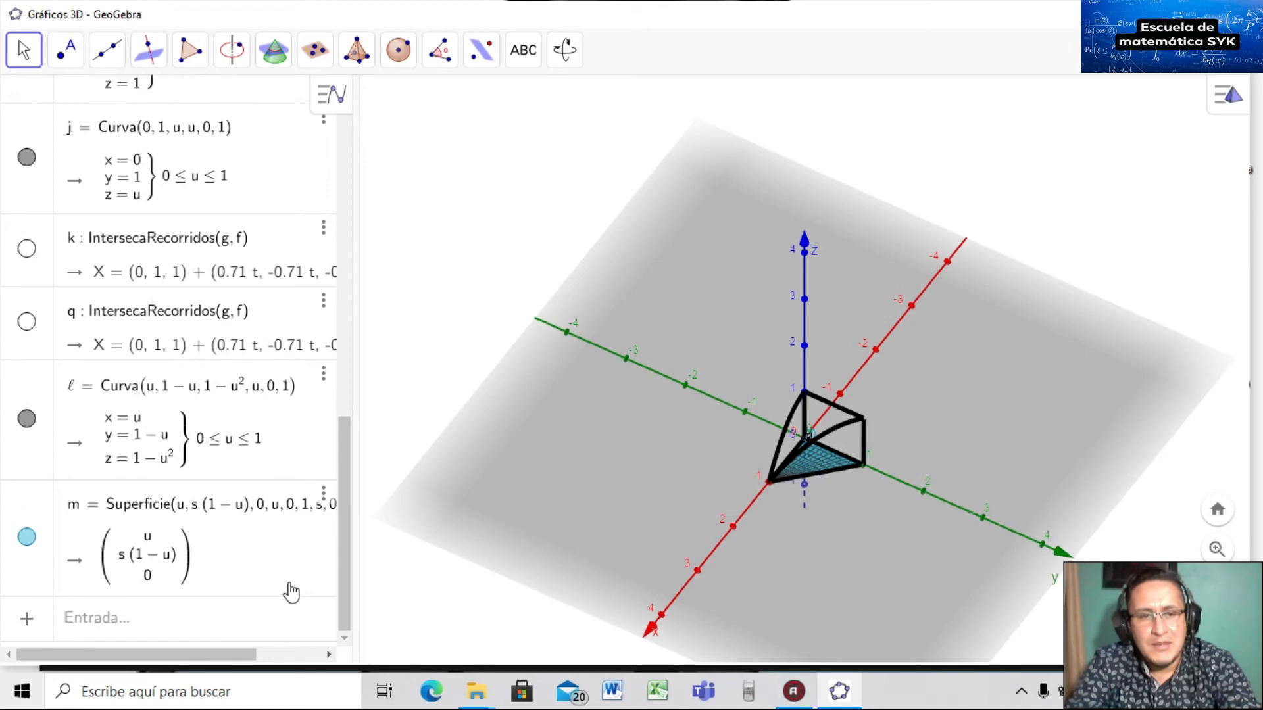
{"action": "left_click_drag", "start_coordinate": [671, 479], "coordinate": [738, 444]}
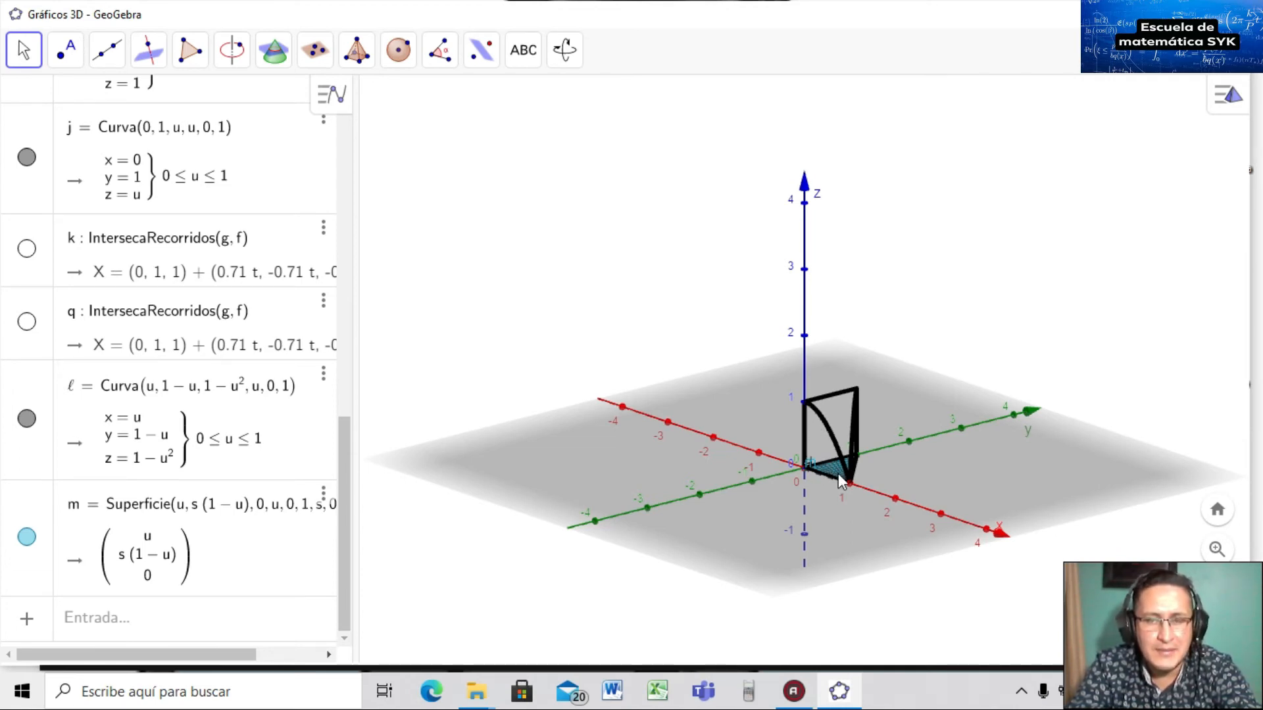
{"action": "left_click_drag", "start_coordinate": [343, 486], "coordinate": [333, 290]}
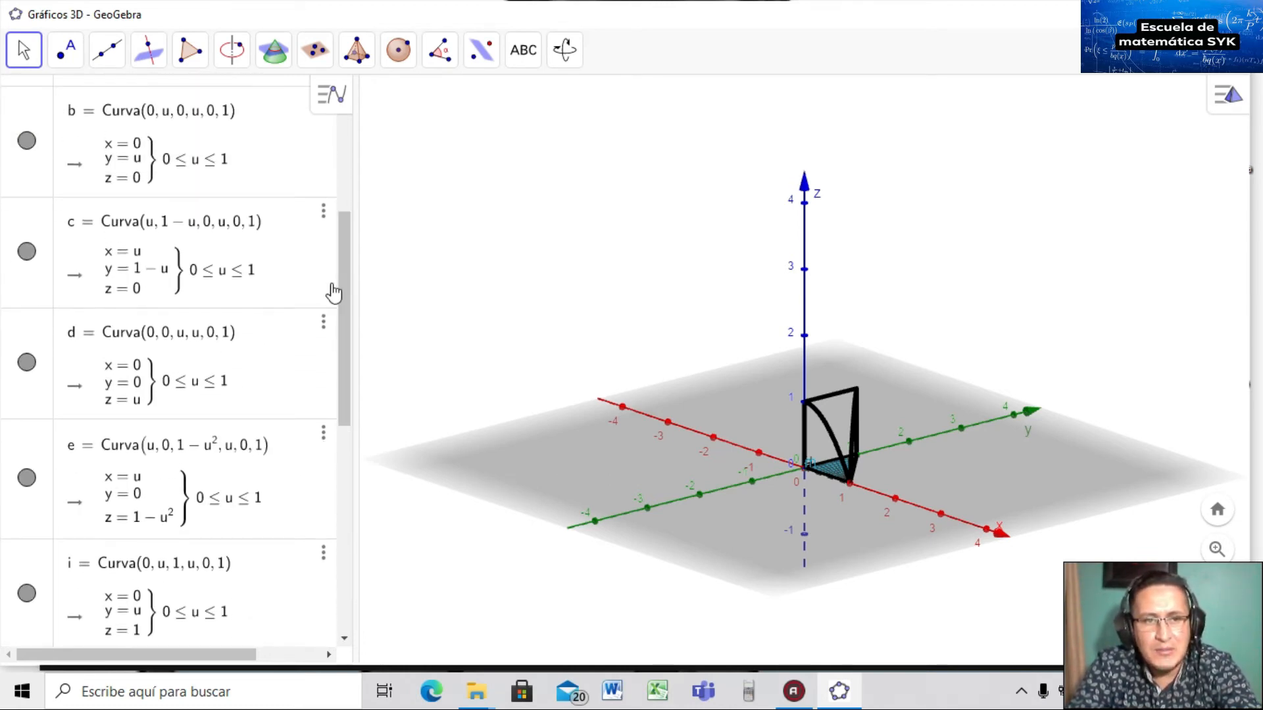
{"action": "left_click", "coordinate": [26, 478]}
{"action": "left_click", "coordinate": [27, 479]}
{"action": "left_click", "coordinate": [26, 479]}
{"action": "left_click", "coordinate": [26, 479]}
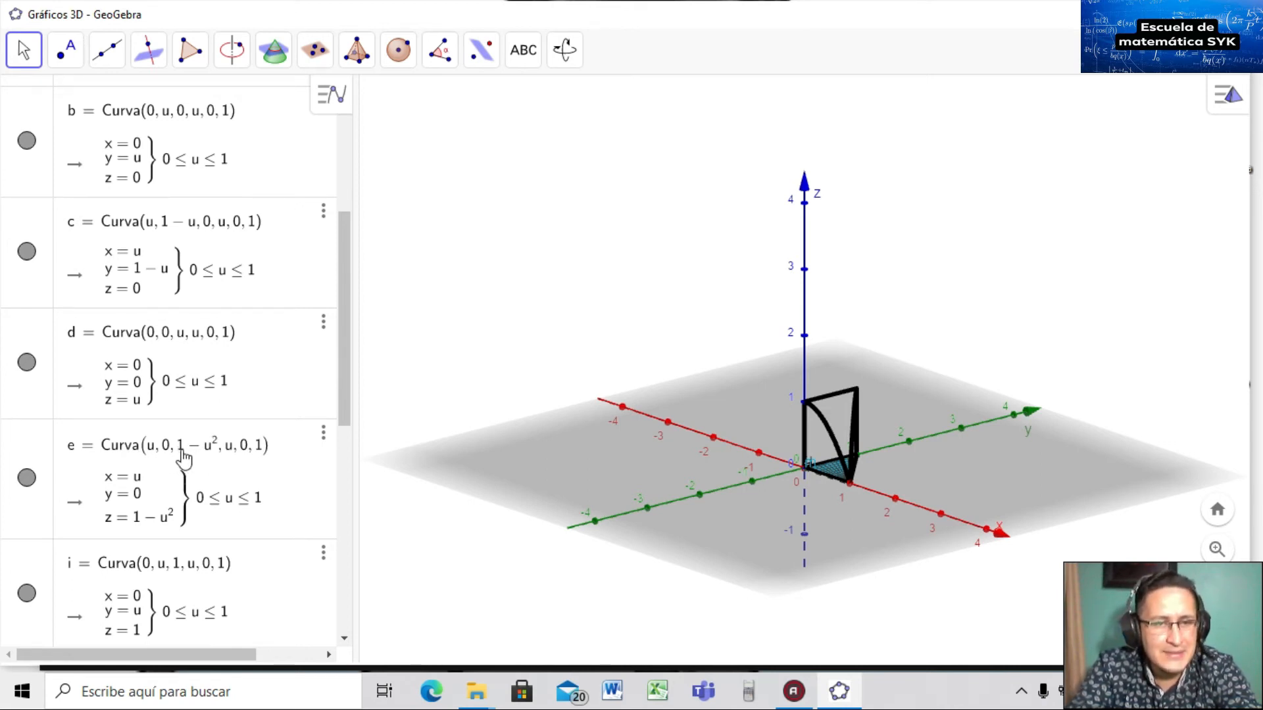
{"action": "left_click_drag", "start_coordinate": [345, 399], "coordinate": [353, 628]}
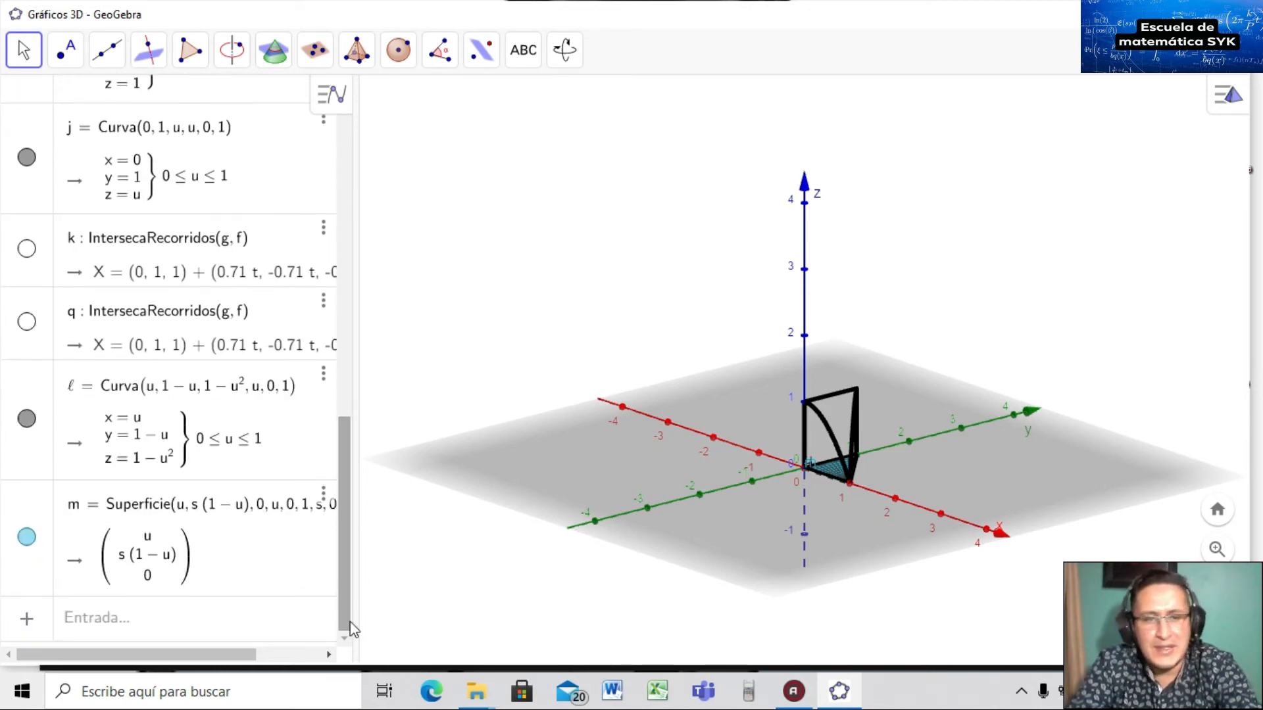
Start a Superficie command with the expressions u, 0 and s*(1-u^2).
{"action": "left_click", "coordinate": [169, 625]}
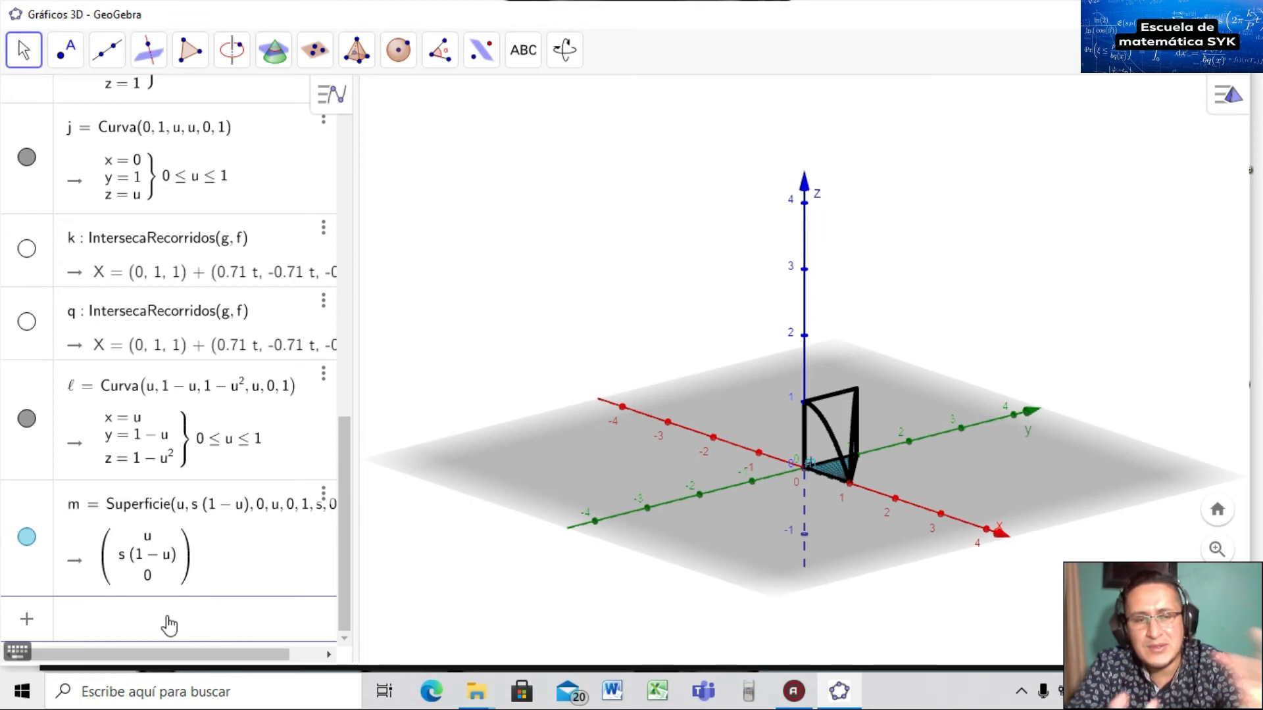
{"action": "type", "text": "sup"}
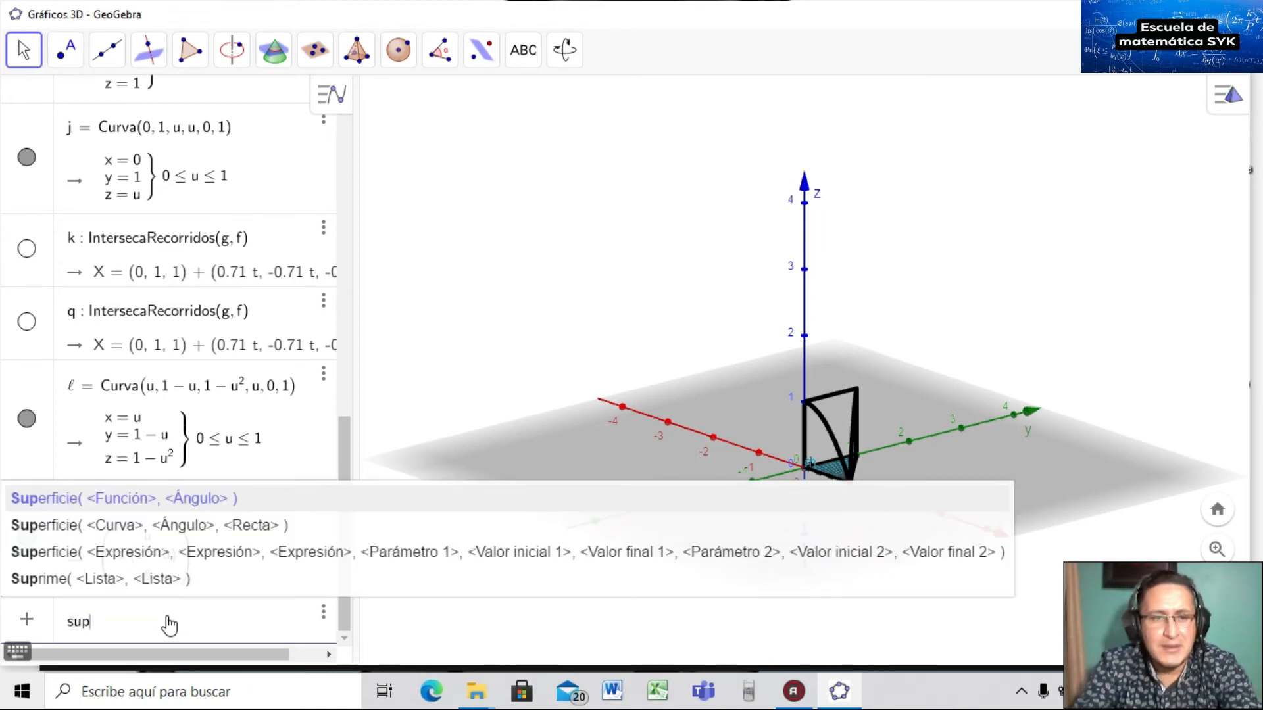
{"action": "left_click", "coordinate": [124, 554]}
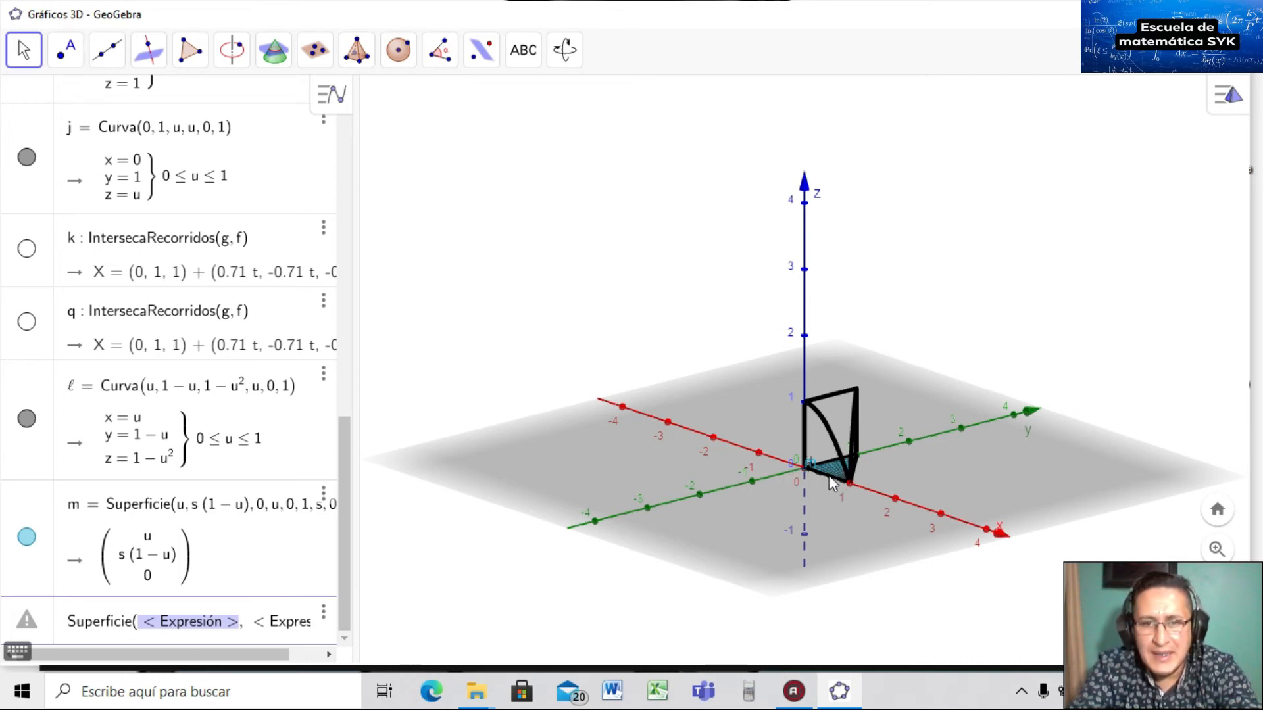
{"action": "type", "text": "u"}
{"action": "key", "text": "Tab"}
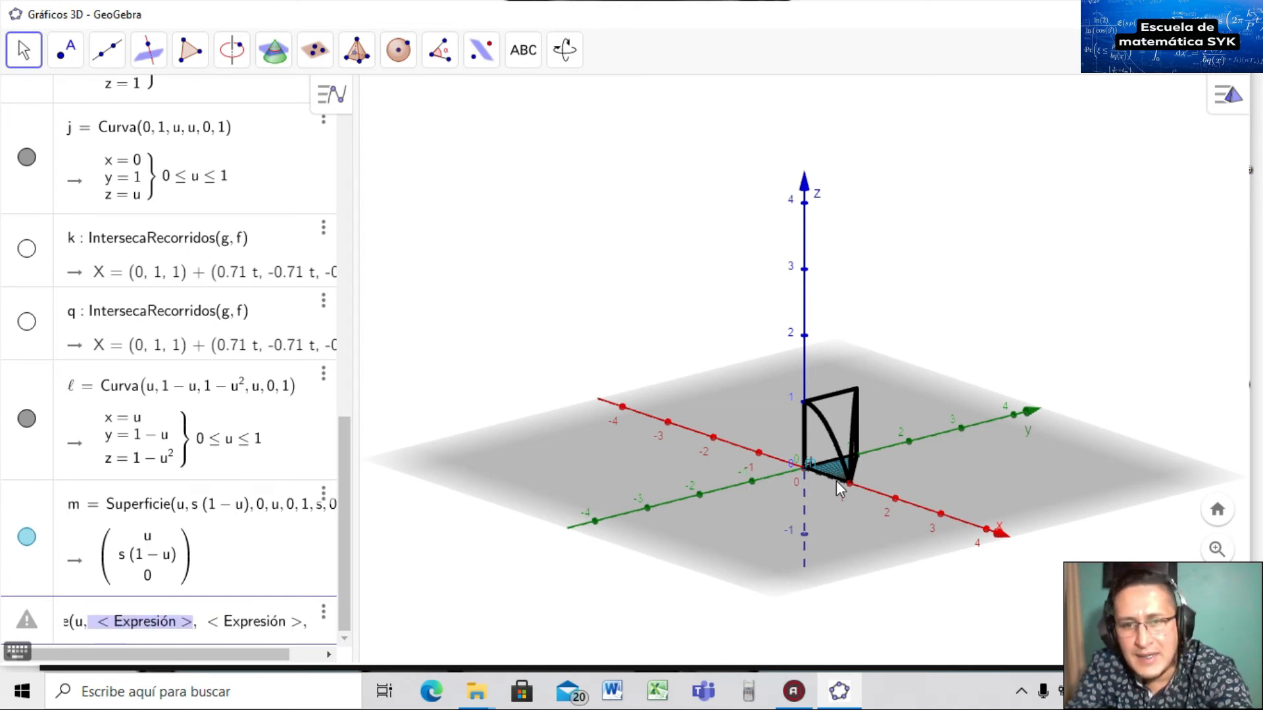
{"action": "type", "text": "0,"}
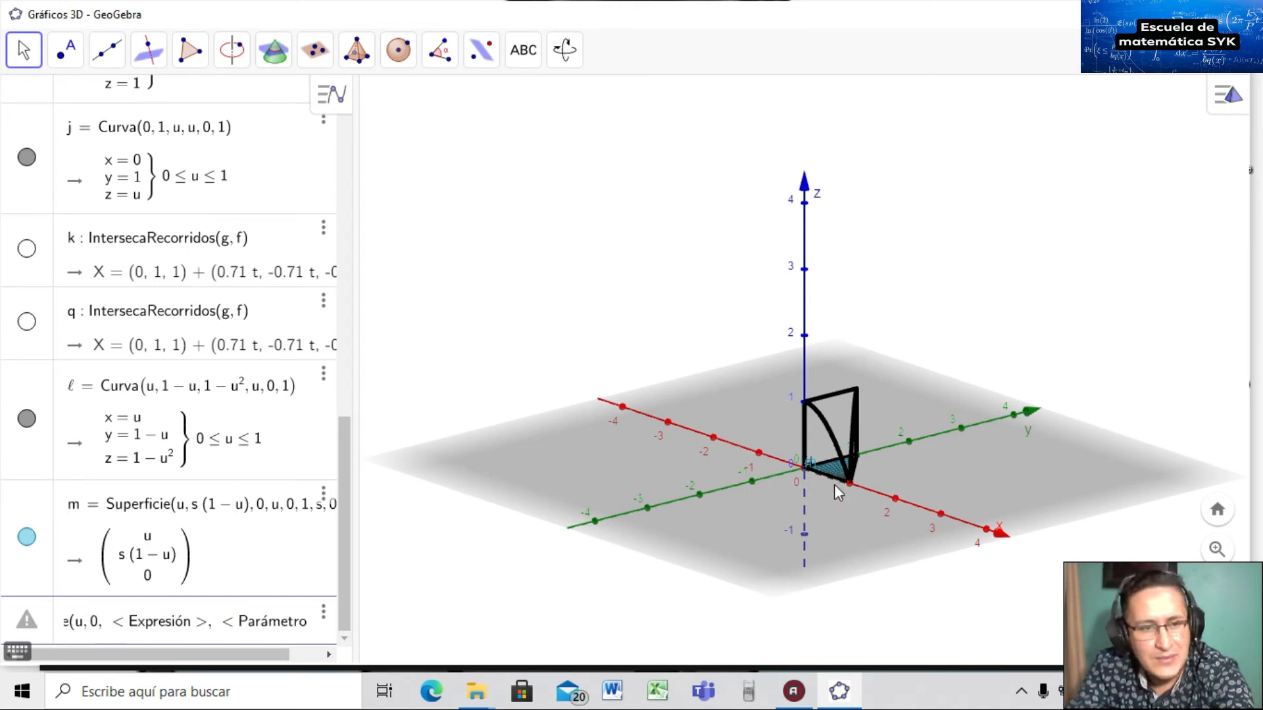
{"action": "key", "text": "Tab"}
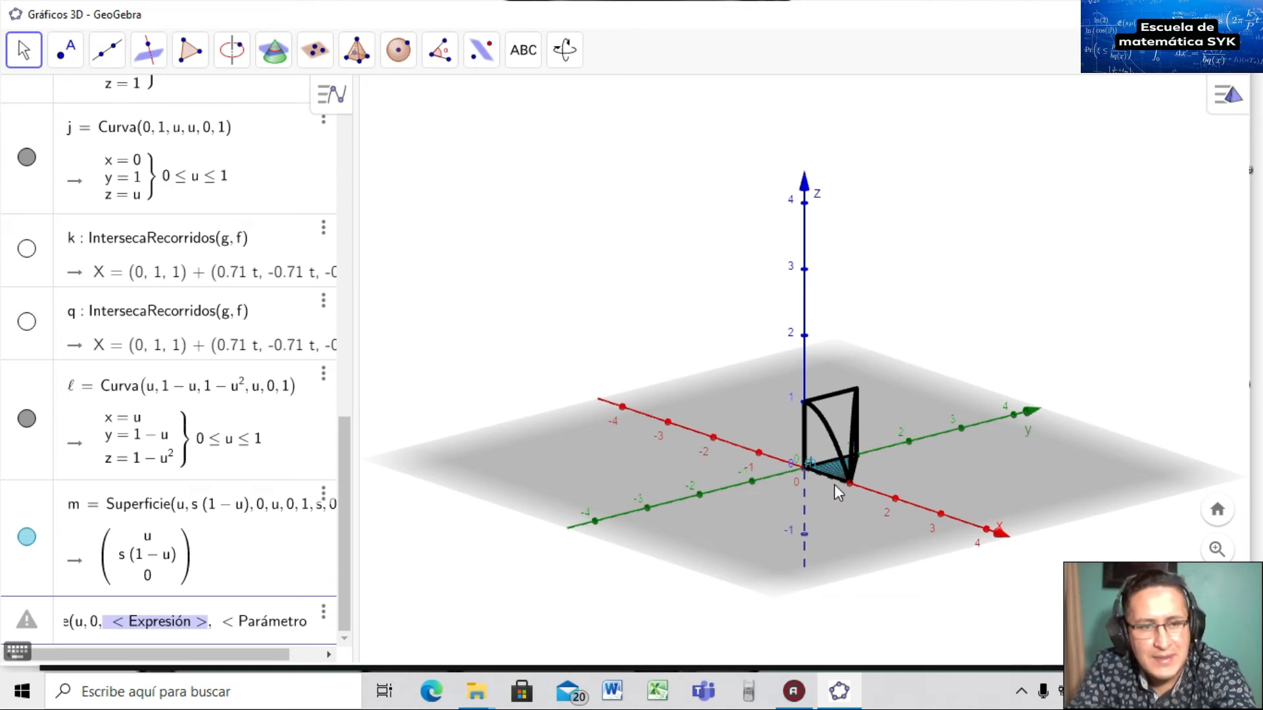
{"action": "type", "text": "s,"}
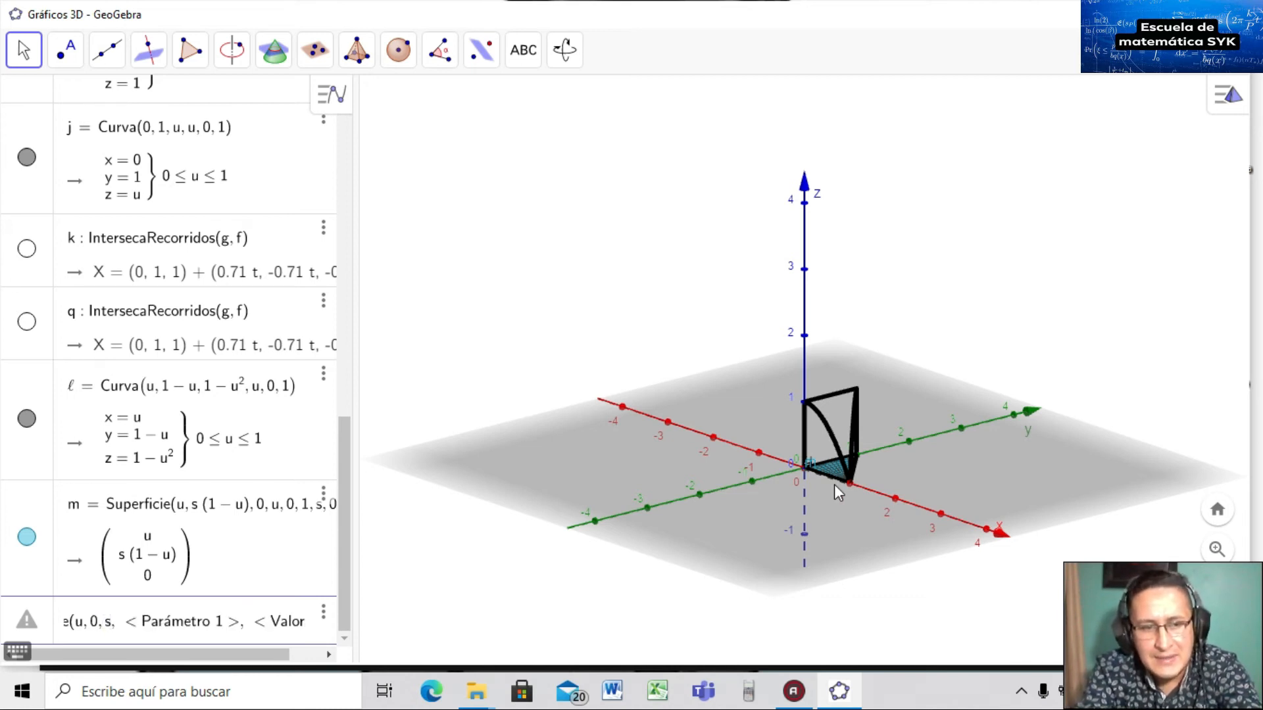
{"action": "type", "text": "*(1-"}
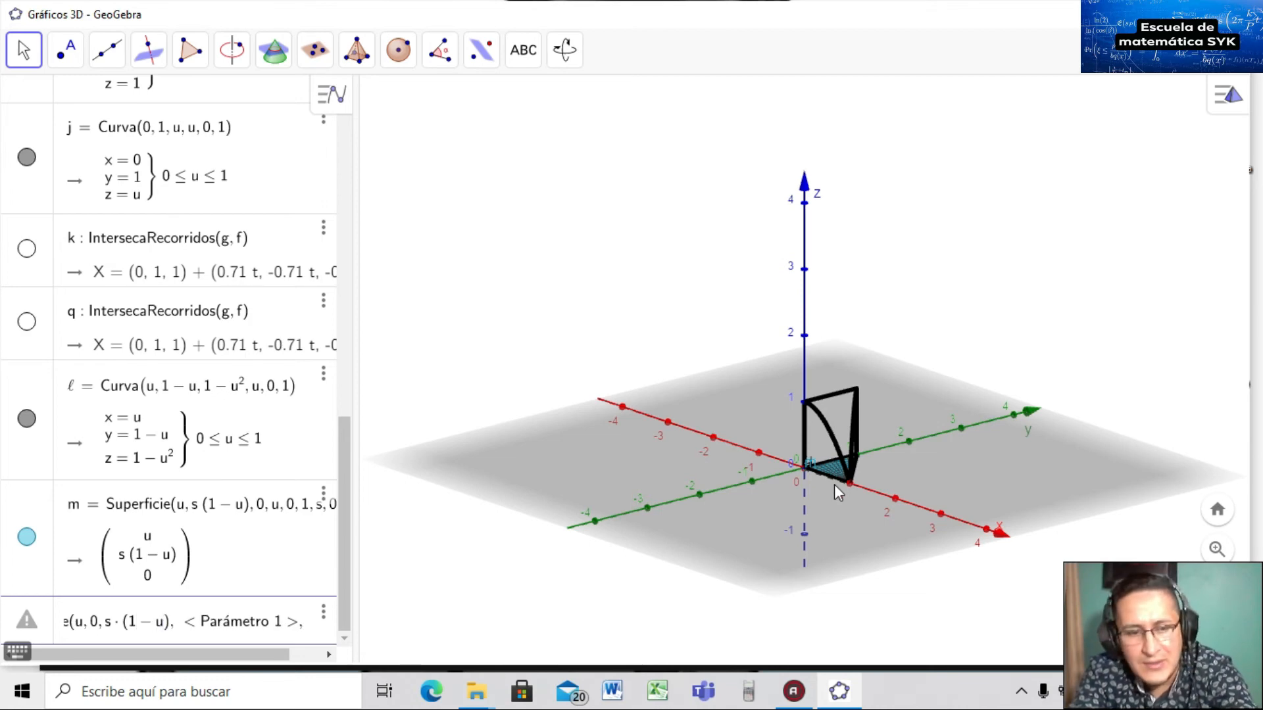
{"action": "type", "text": "u^2"}
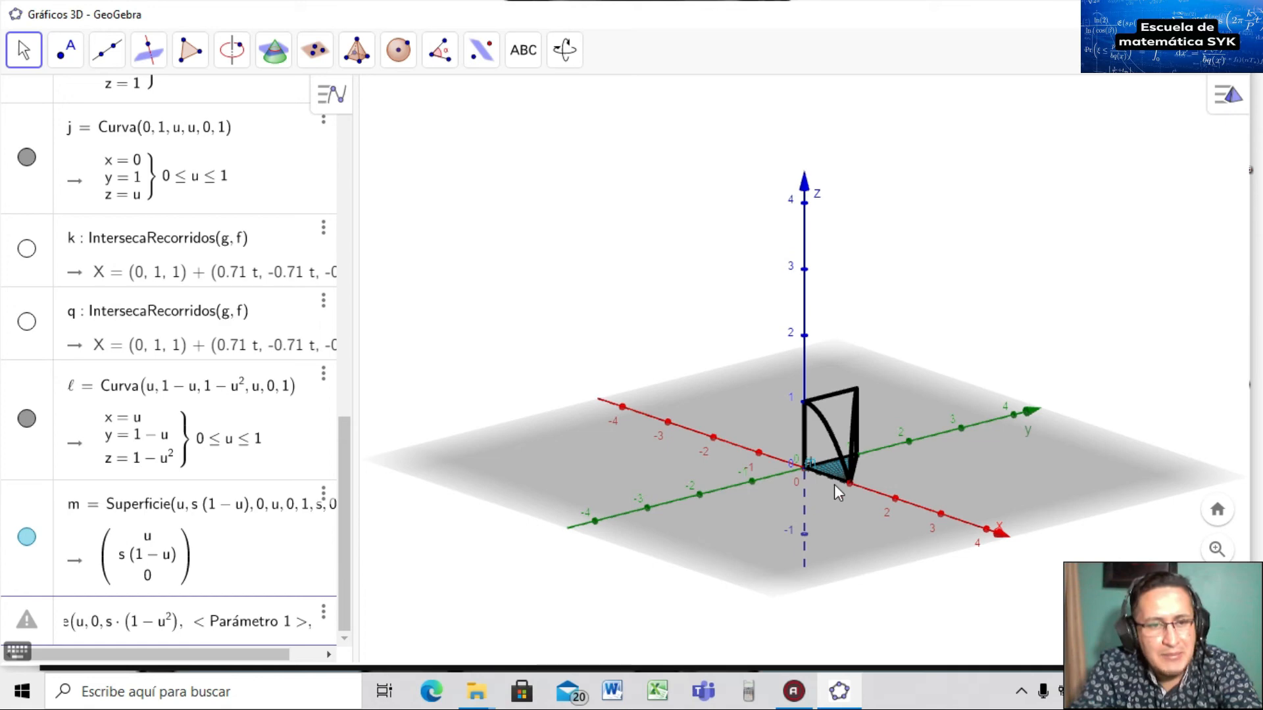
Set parameters u from 0 to 1 and s from 0 to 1, creating purple surface n.
{"action": "key", "text": "Tab"}
{"action": "type", "text": "u"}
{"action": "key", "text": "Tab"}
{"action": "type", "text": "0"}
{"action": "key", "text": "Tab"}
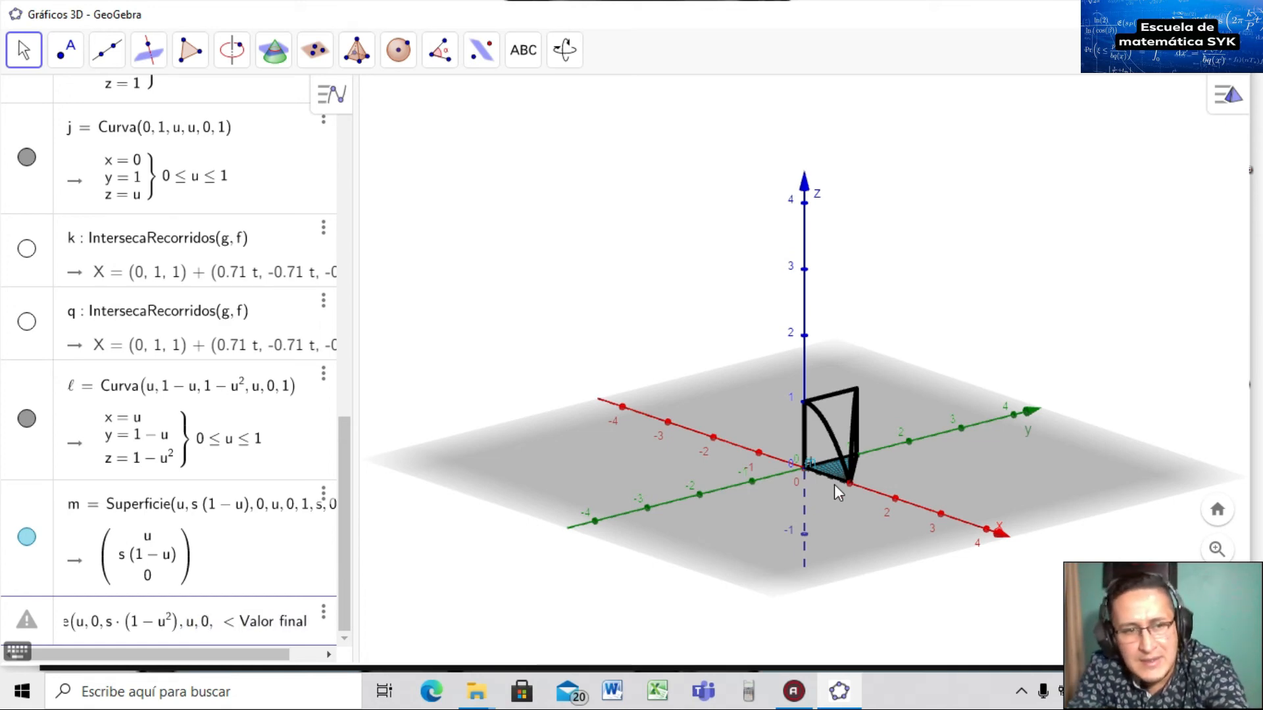
{"action": "type", "text": "1"}
{"action": "key", "text": "Tab"}
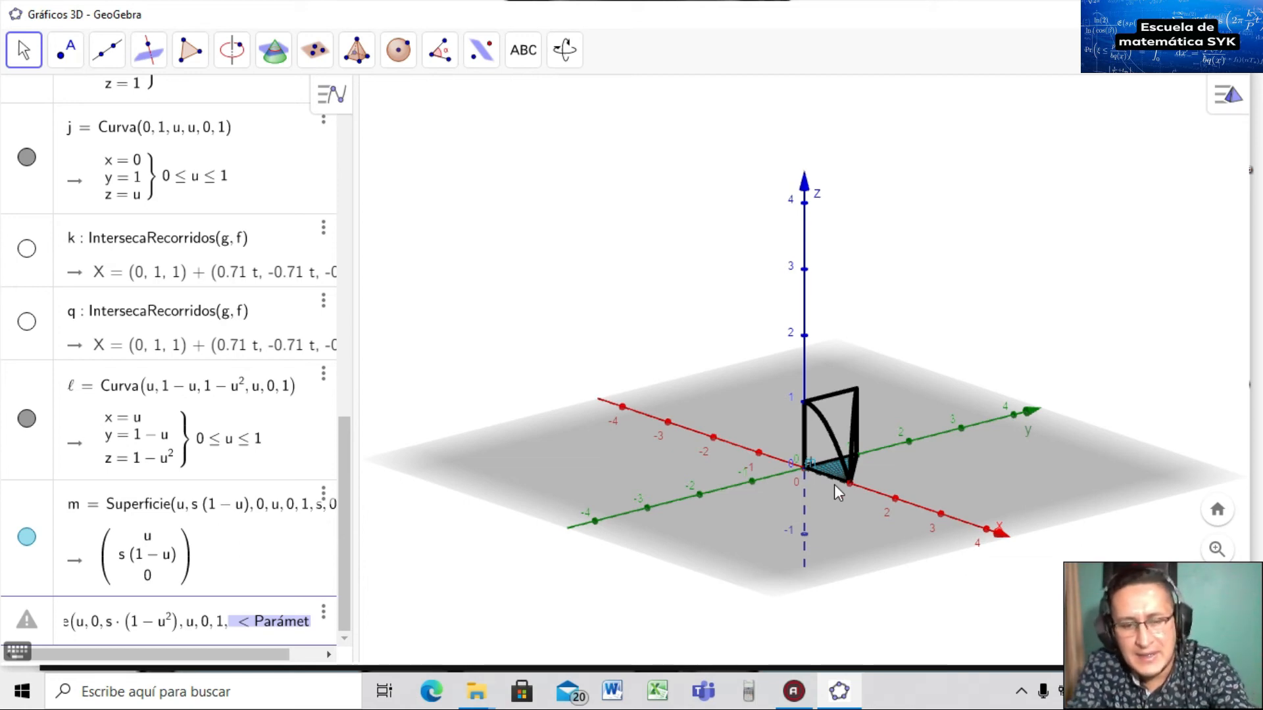
{"action": "type", "text": "s"}
{"action": "key", "text": "Tab"}
{"action": "type", "text": "0"}
{"action": "key", "text": "Tab"}
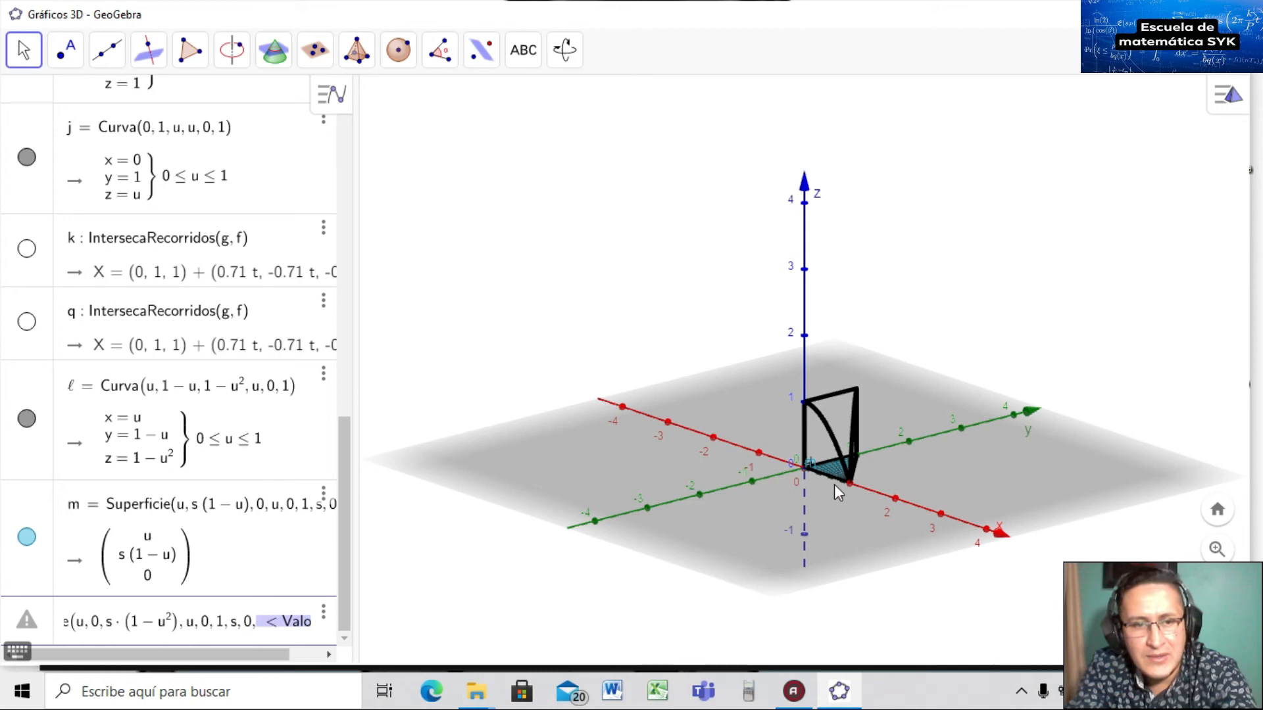
{"action": "type", "text": "1"}
{"action": "key", "text": "Return"}
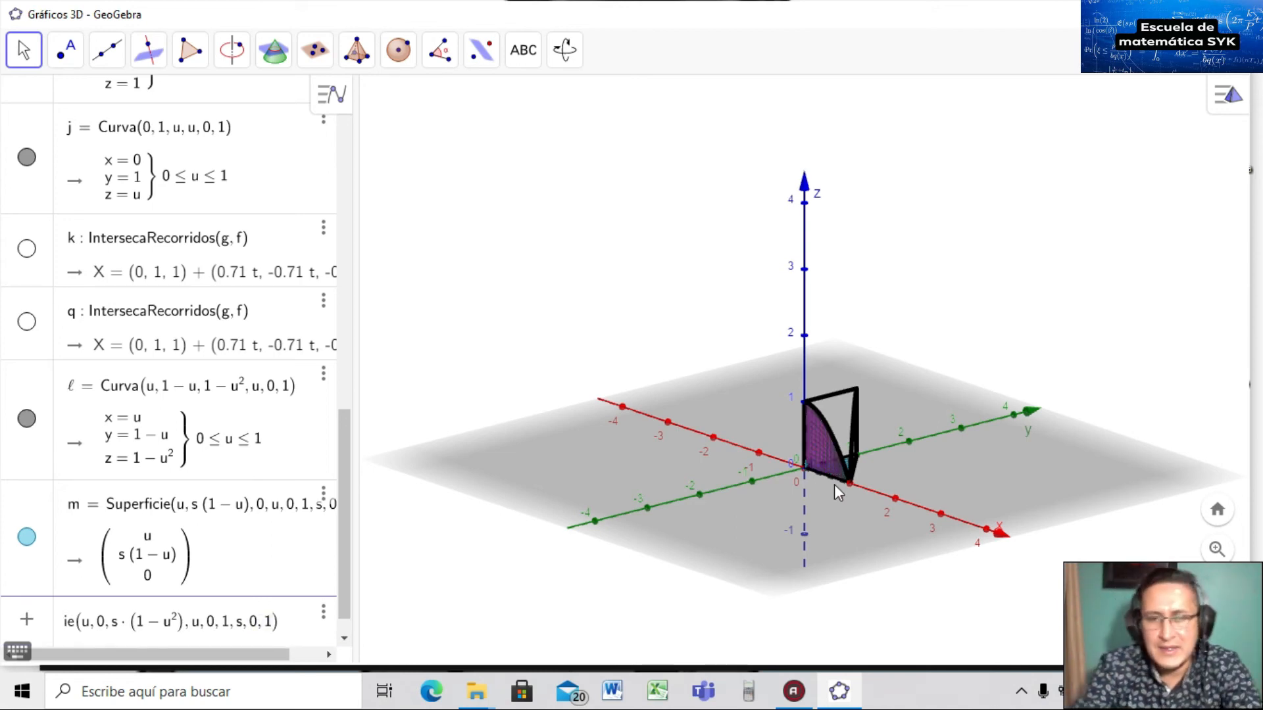
{"action": "mouse_move", "coordinate": [971, 463]}
{"action": "left_mouse_down"}
{"action": "mouse_move", "coordinate": [924, 467]}
{"action": "mouse_move", "coordinate": [992, 479]}
{"action": "mouse_move", "coordinate": [965, 460]}
{"action": "mouse_move", "coordinate": [946, 475]}
{"action": "mouse_move", "coordinate": [964, 456]}
{"action": "left_mouse_up"}
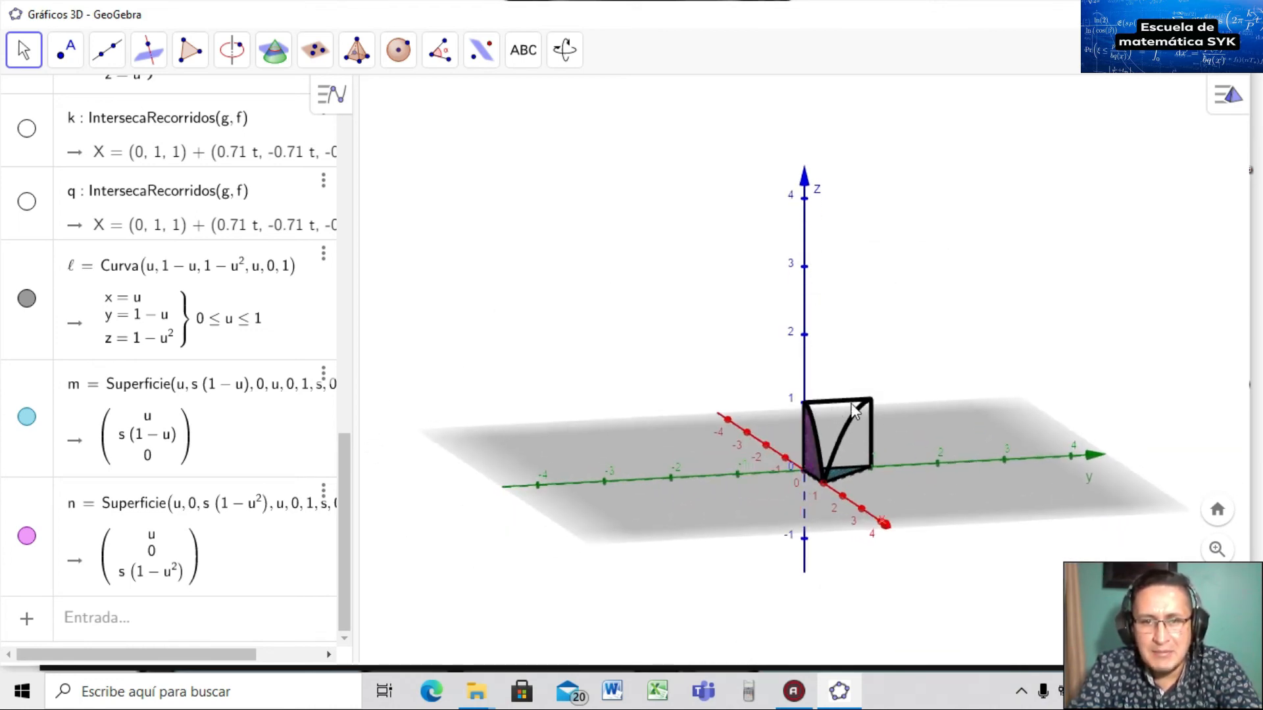
{"action": "left_click_drag", "start_coordinate": [342, 449], "coordinate": [353, 263]}
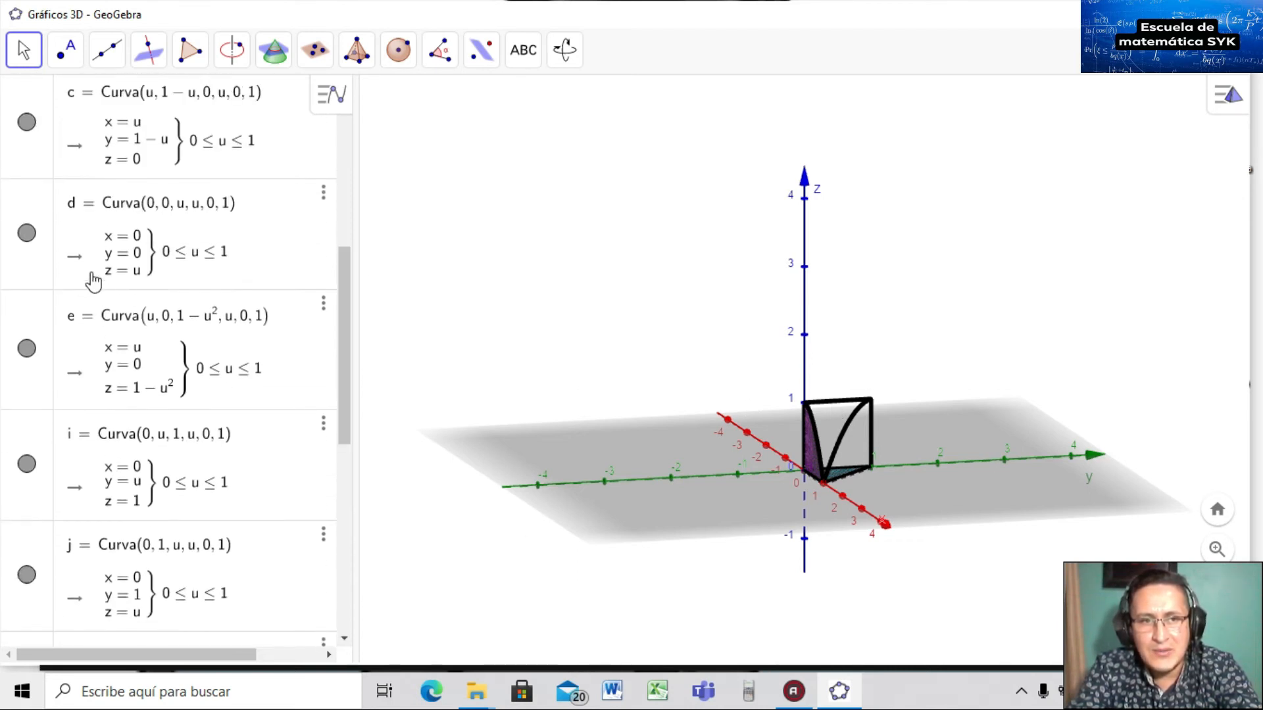
{"action": "left_click", "coordinate": [27, 233]}
{"action": "left_click", "coordinate": [26, 233]}
{"action": "left_click_drag", "start_coordinate": [347, 318], "coordinate": [347, 305]}
{"action": "left_click", "coordinate": [26, 225]}
{"action": "left_click", "coordinate": [27, 226]}
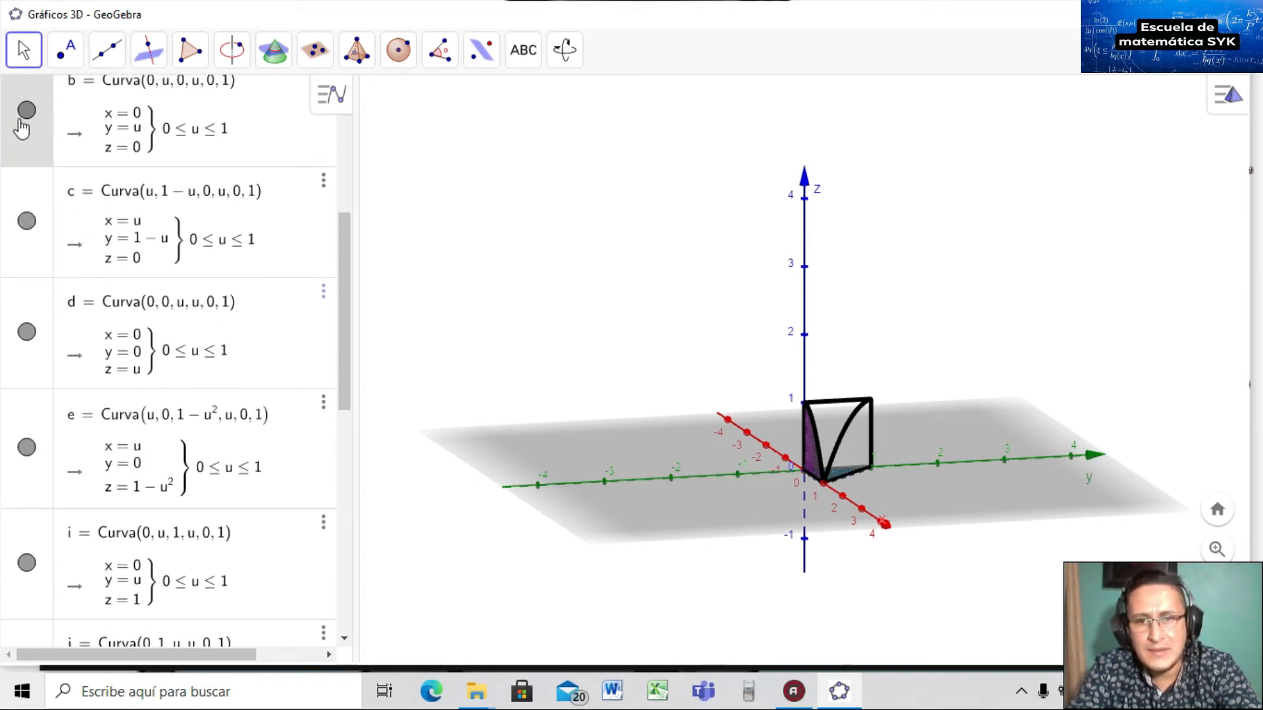
{"action": "scroll", "coordinate": [345, 273], "scroll_direction": "up", "scroll_amount": 2}
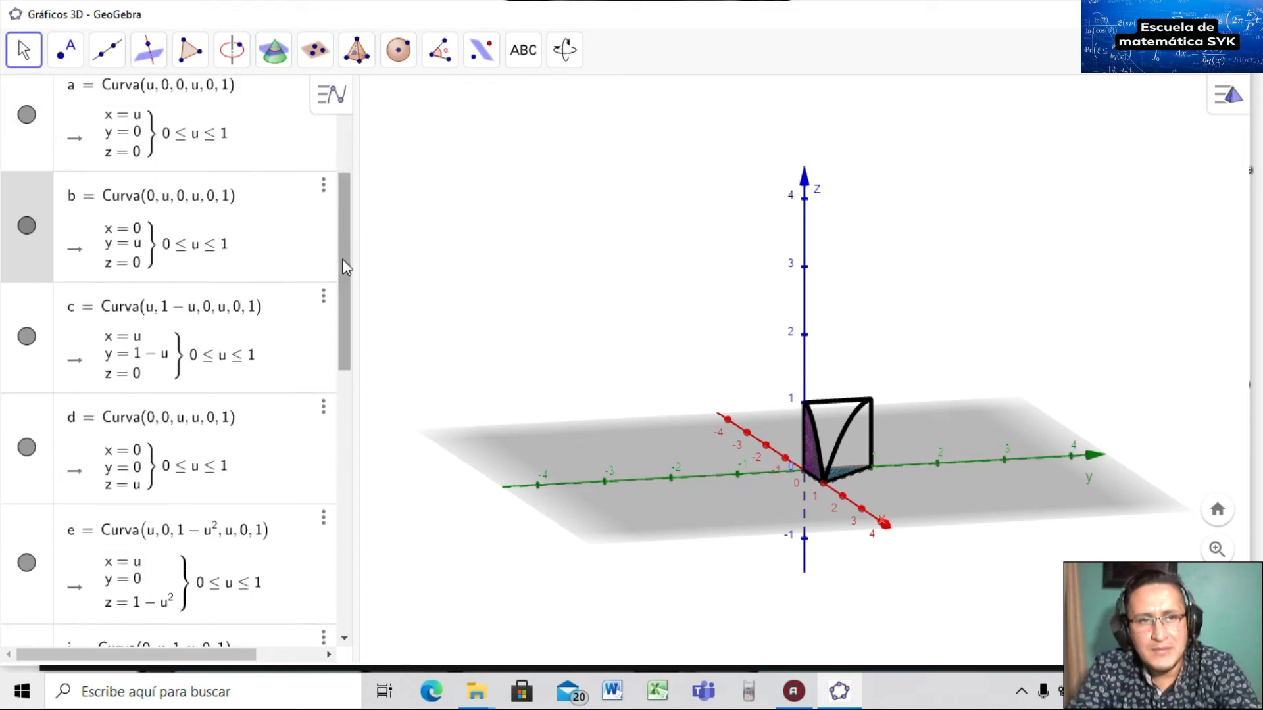
{"action": "left_click", "coordinate": [27, 226]}
{"action": "left_click", "coordinate": [27, 226]}
{"action": "left_click", "coordinate": [27, 225]}
{"action": "left_click", "coordinate": [26, 226]}
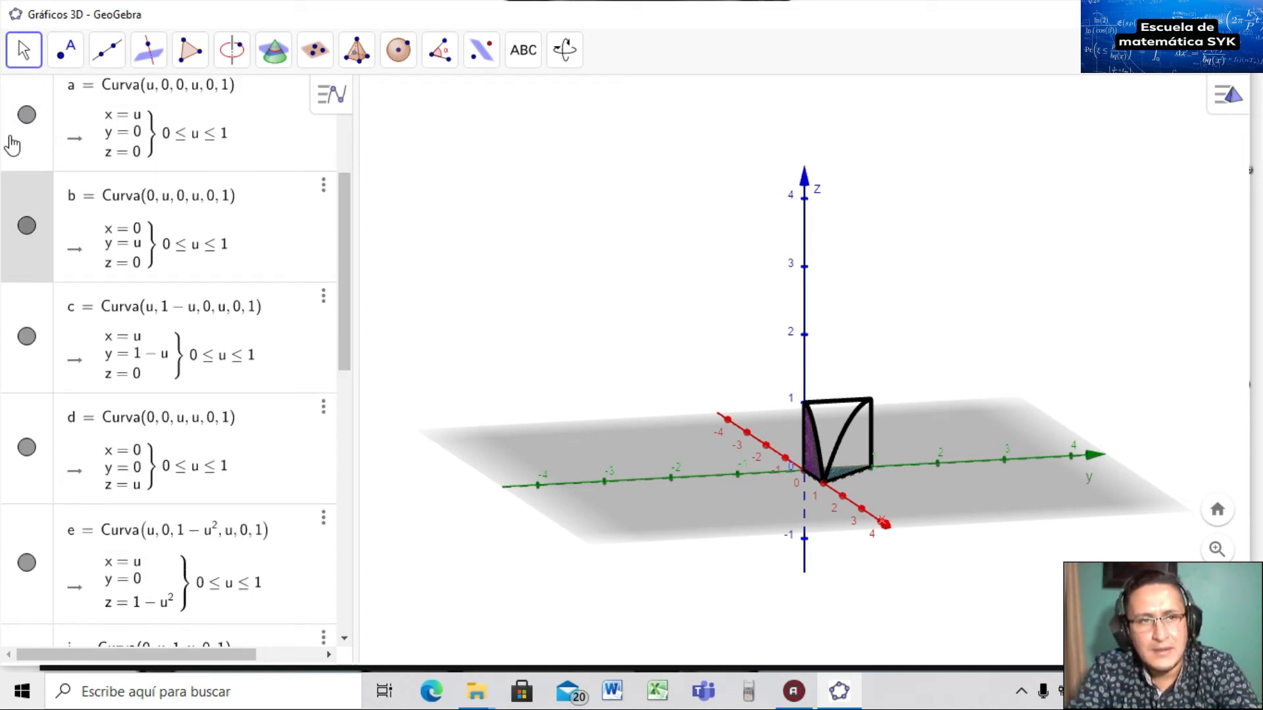
{"action": "left_click", "coordinate": [26, 116]}
{"action": "left_click", "coordinate": [26, 116]}
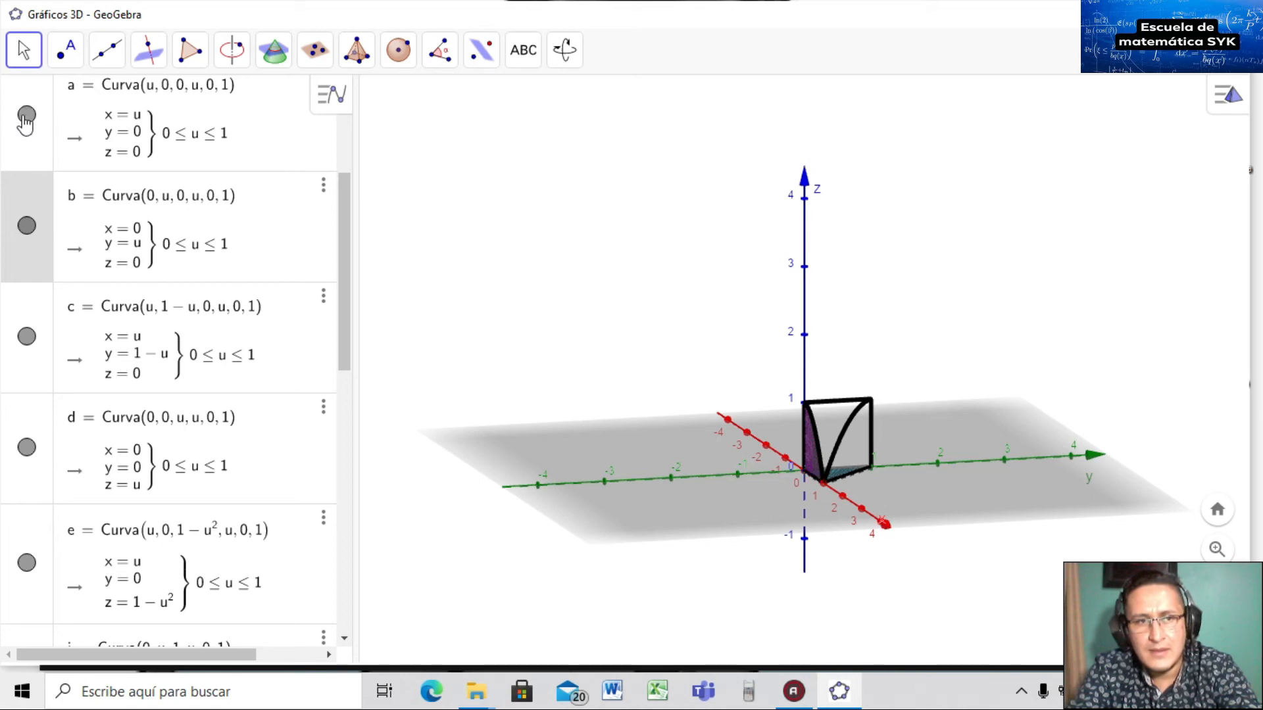
{"action": "left_click_drag", "start_coordinate": [853, 487], "coordinate": [867, 509]}
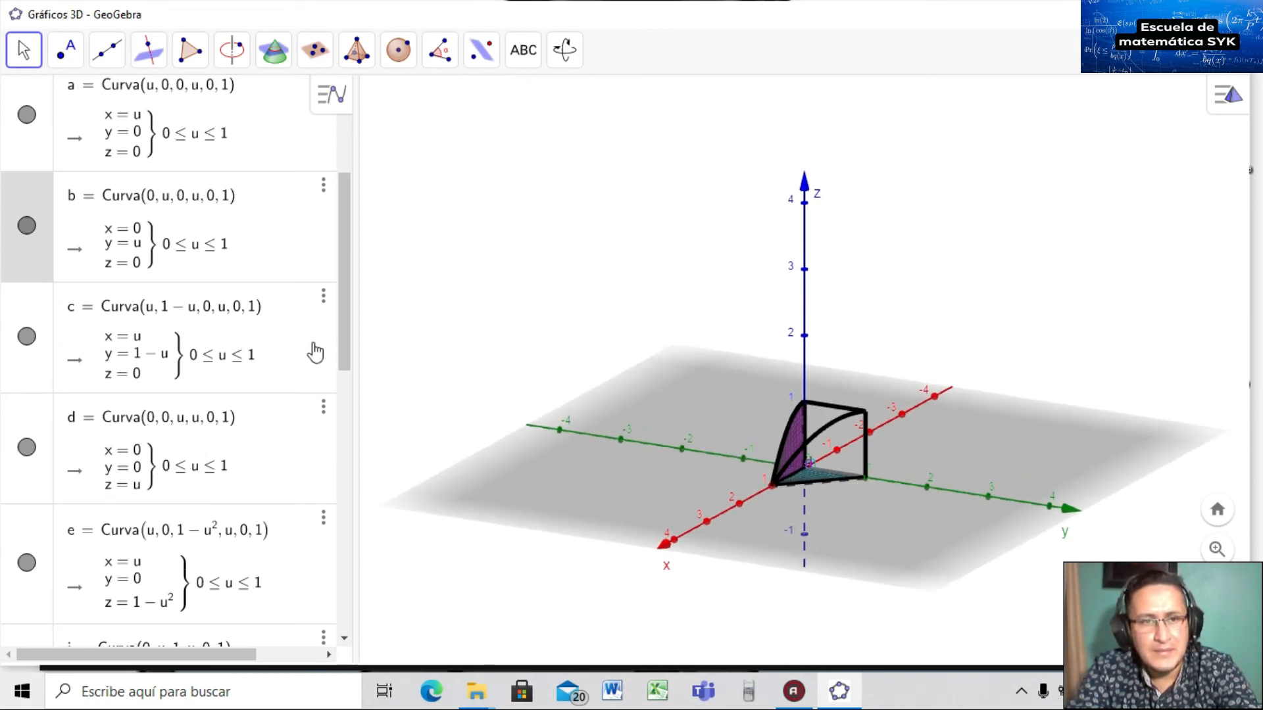
{"action": "left_click_drag", "start_coordinate": [338, 334], "coordinate": [336, 269]}
{"action": "left_click", "coordinate": [27, 305]}
{"action": "left_click", "coordinate": [26, 306]}
{"action": "left_click", "coordinate": [26, 416]}
{"action": "left_click", "coordinate": [27, 416]}
{"action": "left_click", "coordinate": [28, 527]}
{"action": "left_click", "coordinate": [27, 527]}
{"action": "left_click", "coordinate": [26, 637]}
{"action": "left_click", "coordinate": [26, 637]}
{"action": "left_click_drag", "start_coordinate": [345, 243], "coordinate": [352, 394]}
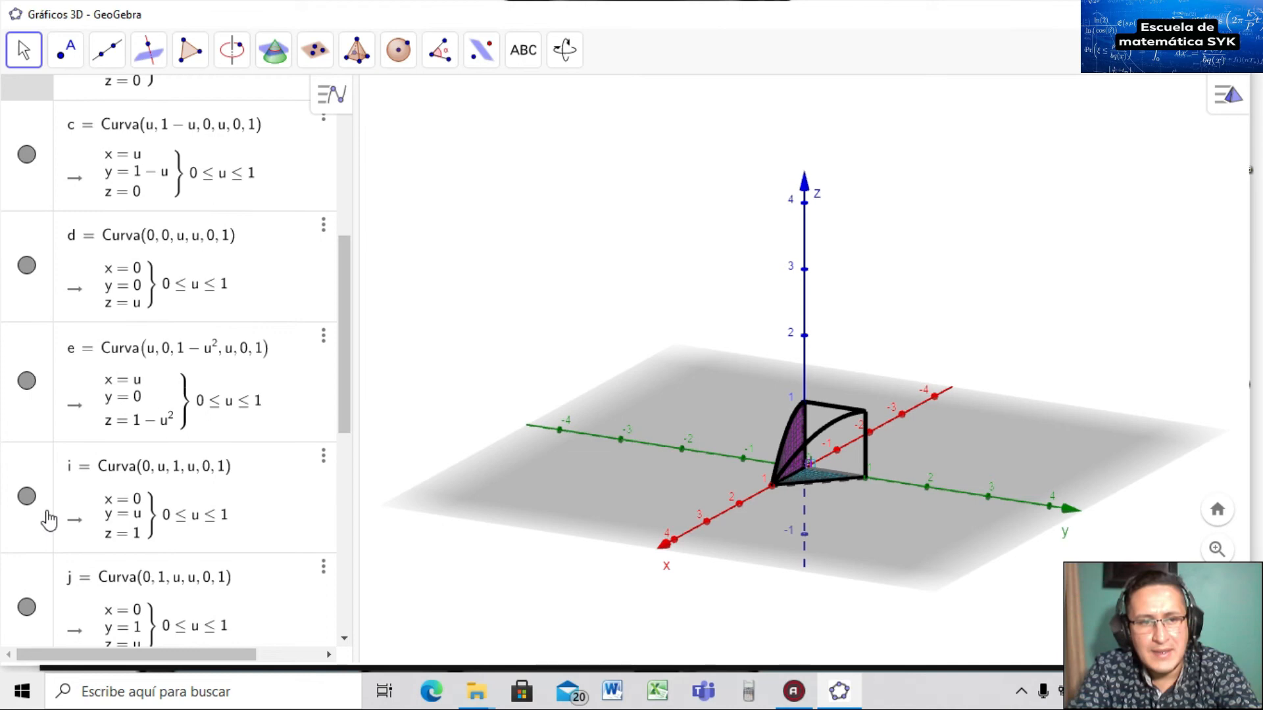
{"action": "left_click", "coordinate": [26, 497]}
{"action": "left_click", "coordinate": [27, 497]}
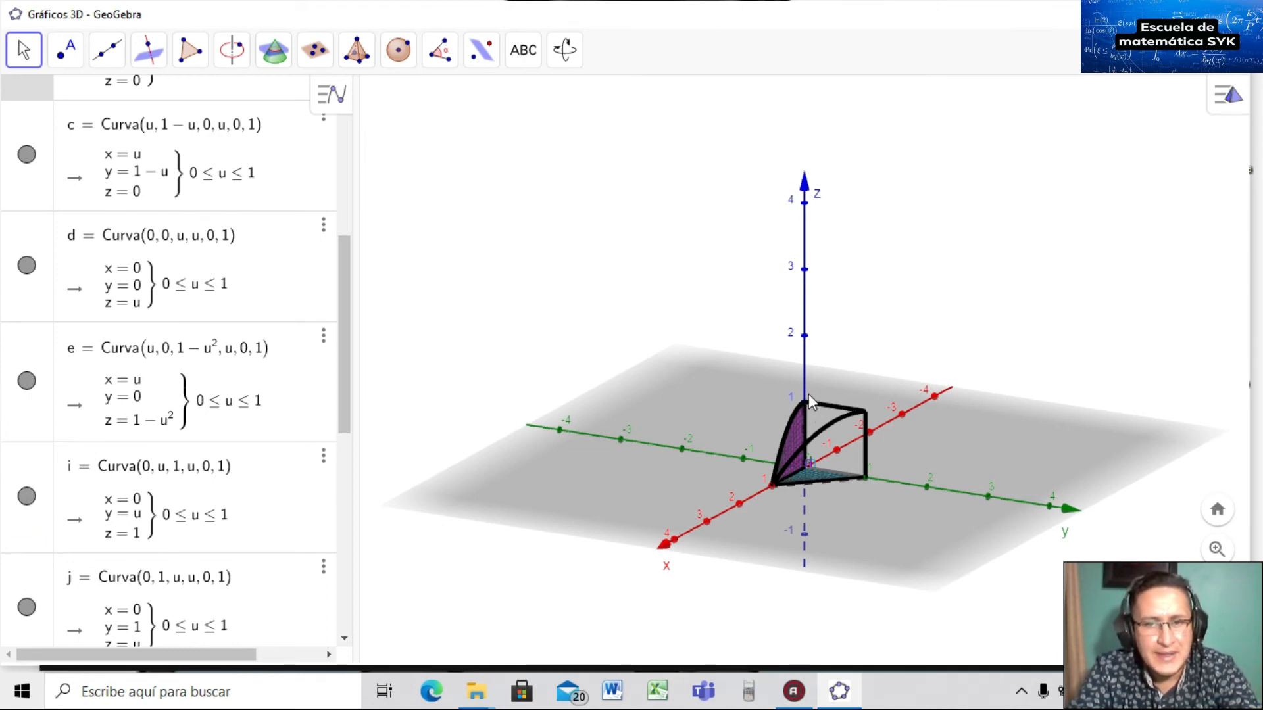
{"action": "left_click", "coordinate": [26, 503]}
{"action": "left_click", "coordinate": [25, 500]}
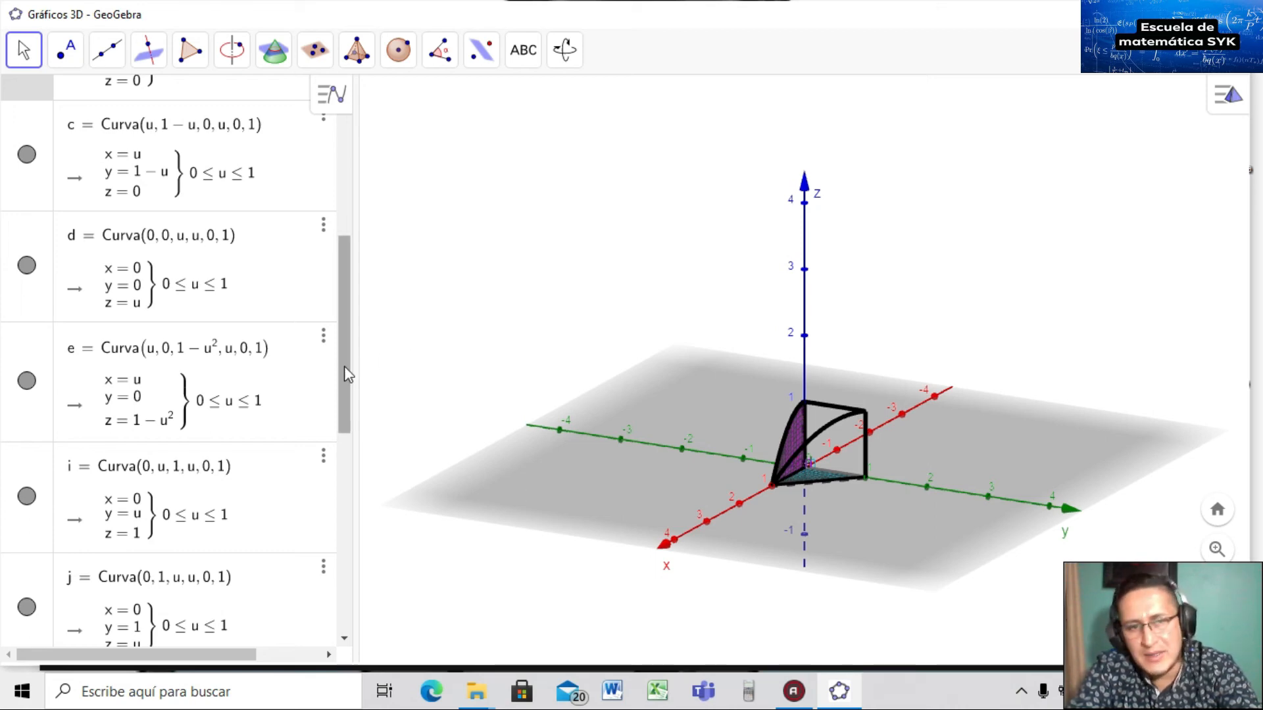
{"action": "left_click_drag", "start_coordinate": [345, 366], "coordinate": [338, 591]}
{"action": "left_click", "coordinate": [186, 633]}
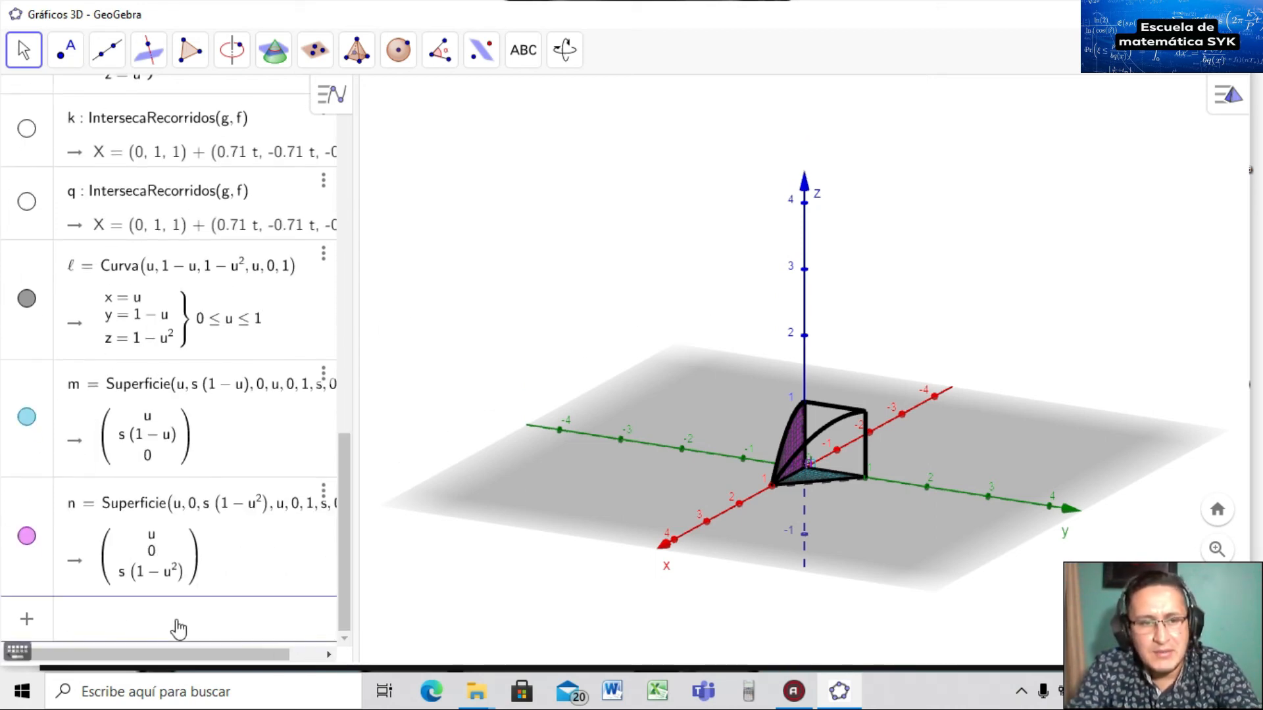
Start a two-parameter Superficie command with the expressions 0, u and s*1.
{"action": "type", "text": "sup"}
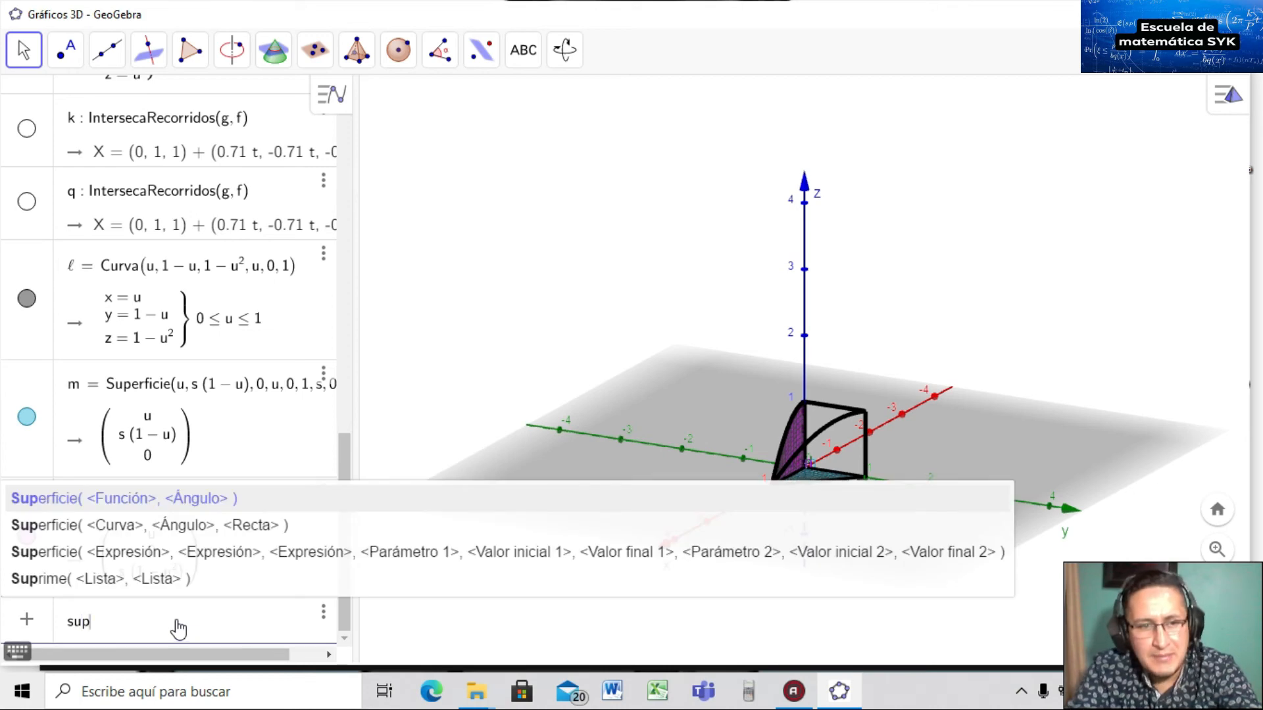
{"action": "left_click", "coordinate": [149, 554]}
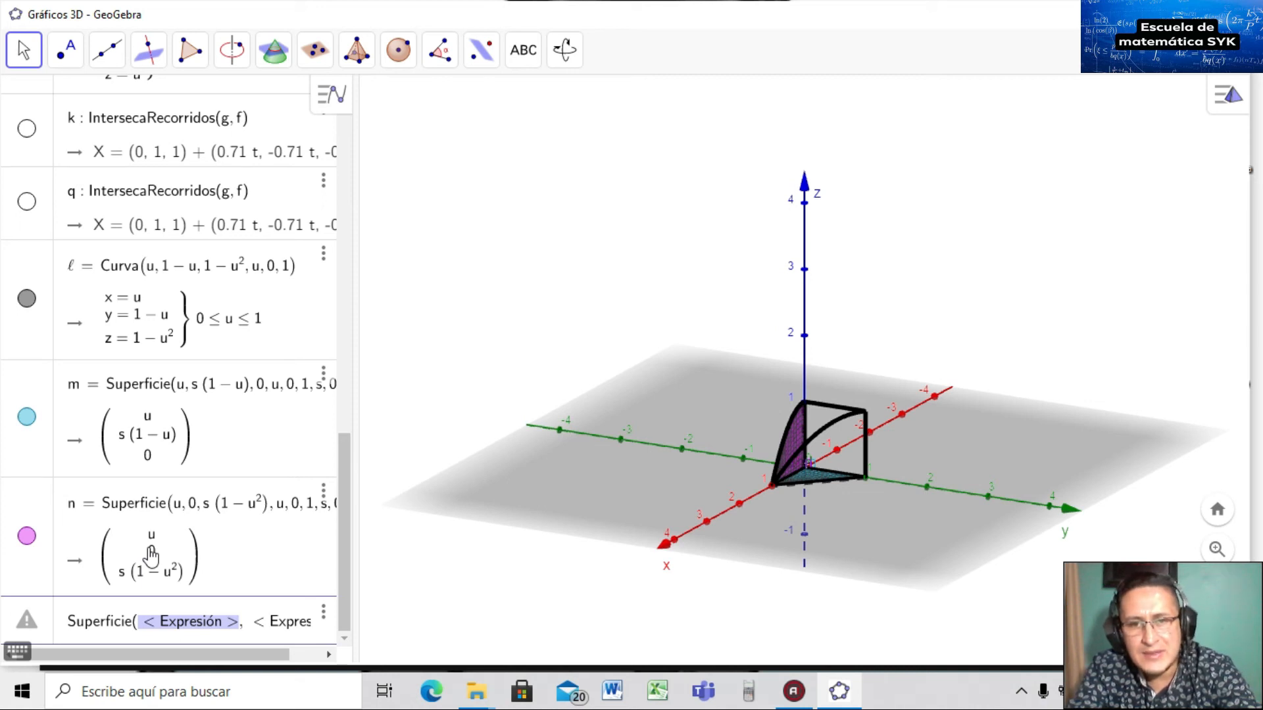
{"action": "type", "text": "0"}
{"action": "key", "text": "Tab"}
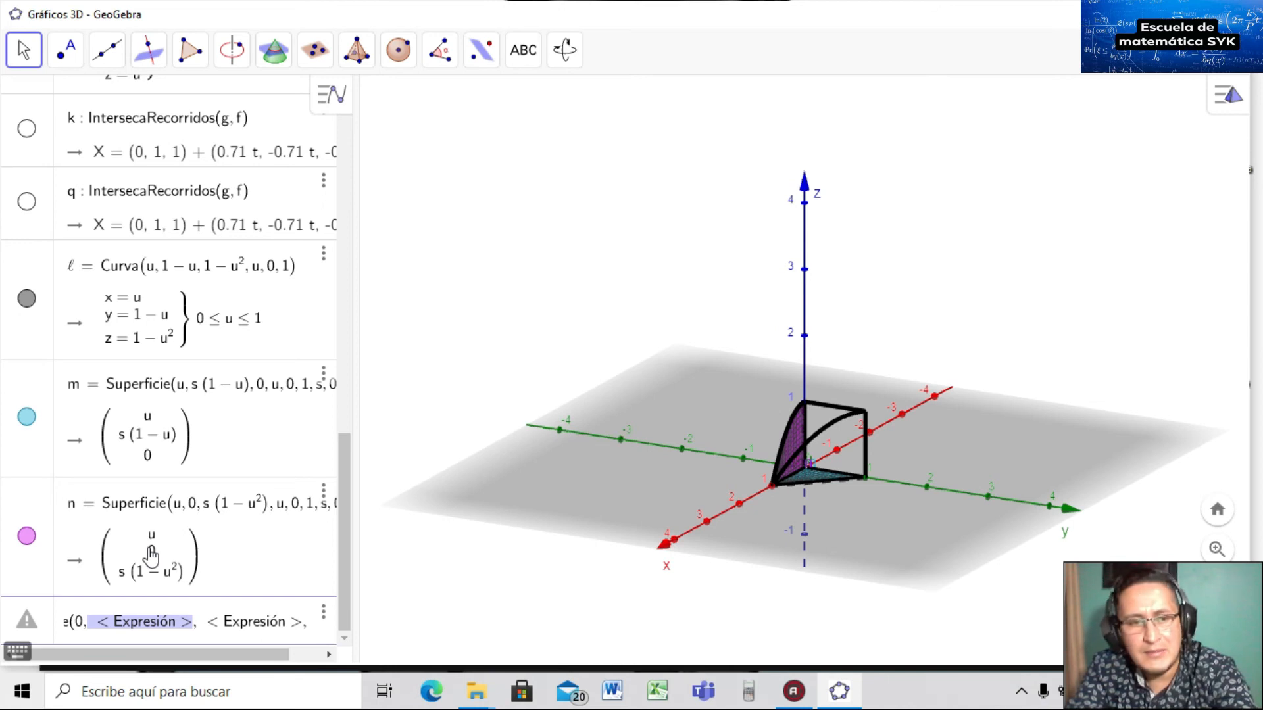
{"action": "type", "text": "u,"}
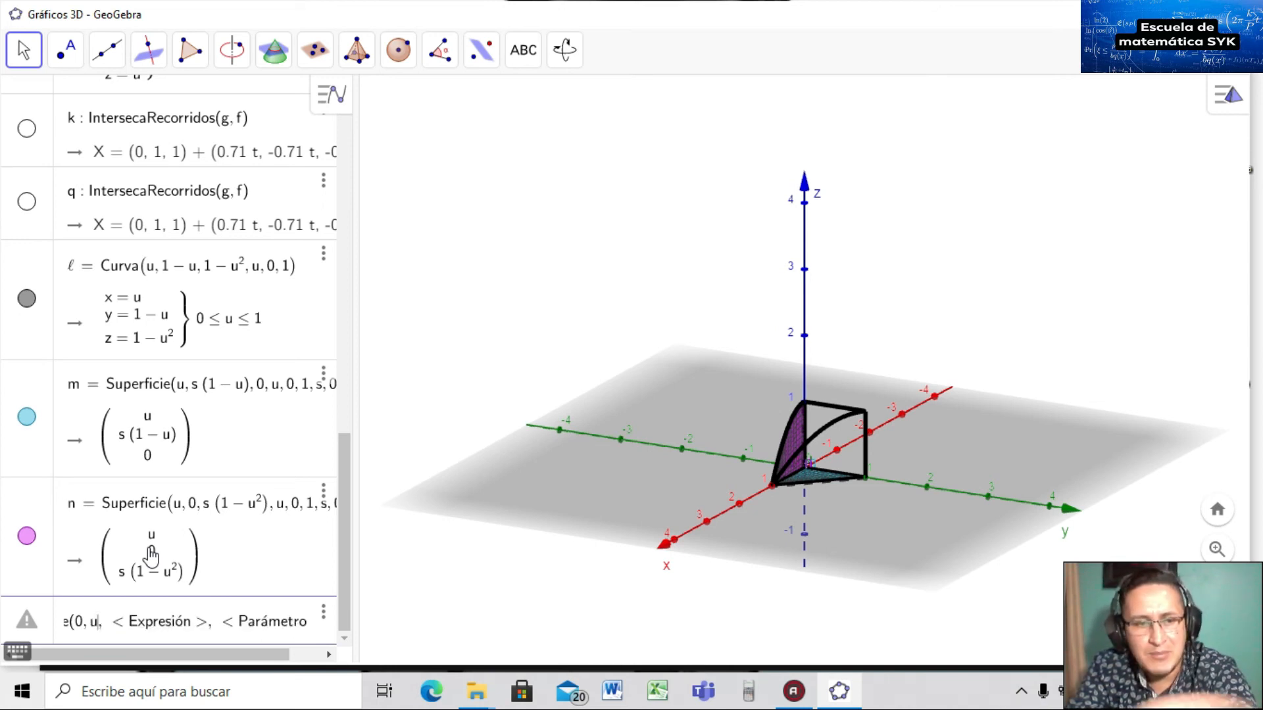
{"action": "key", "text": "Tab"}
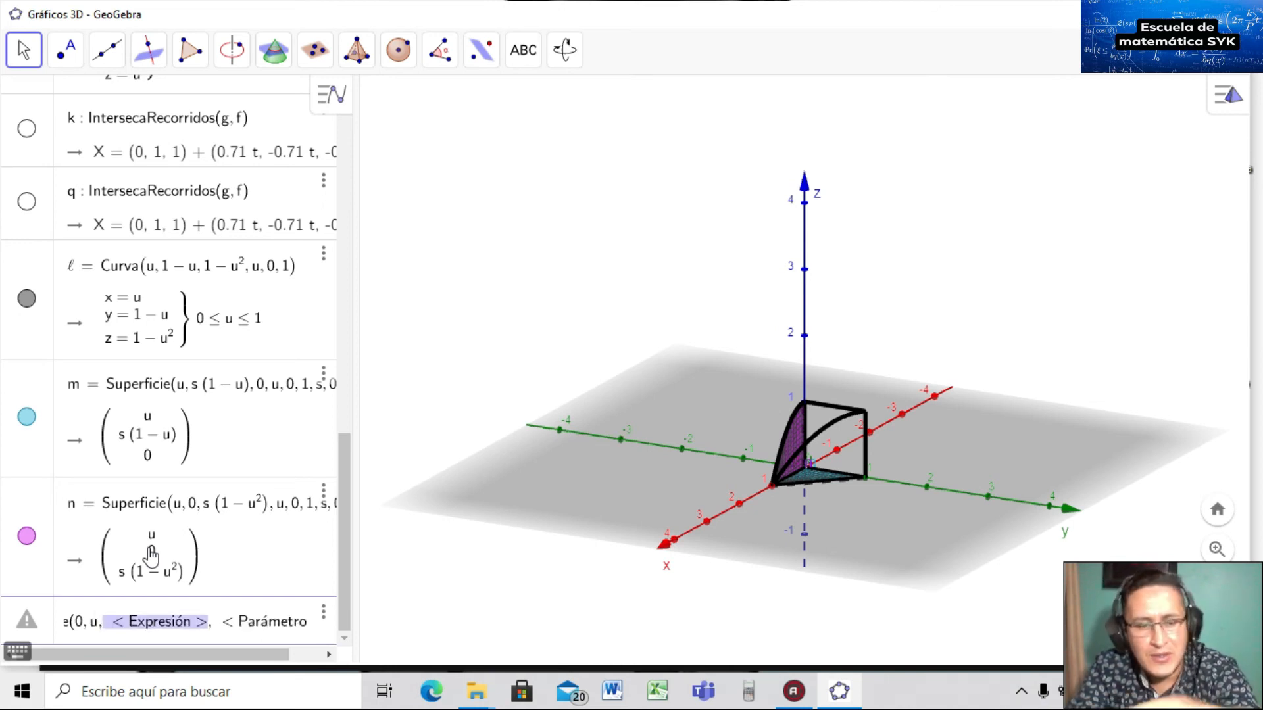
{"action": "key", "text": "BackSpace"}
{"action": "type", "text": "s*1"}
Set parameters u and s each from 0 to 1, creating pink surface o.
{"action": "key", "text": "Tab"}
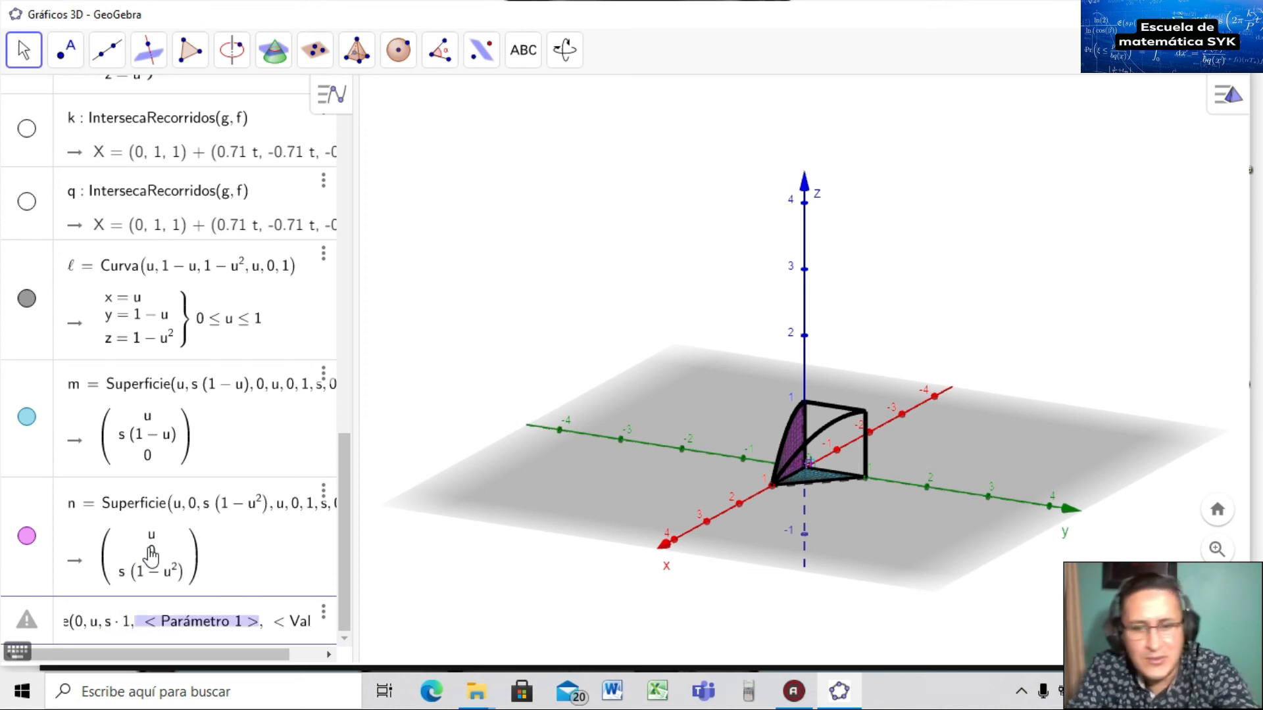
{"action": "type", "text": "u"}
{"action": "key", "text": "Tab"}
{"action": "type", "text": "0"}
{"action": "key", "text": "Tab"}
{"action": "type", "text": "1"}
{"action": "key", "text": "Tab"}
{"action": "type", "text": "s"}
{"action": "key", "text": "Tab"}
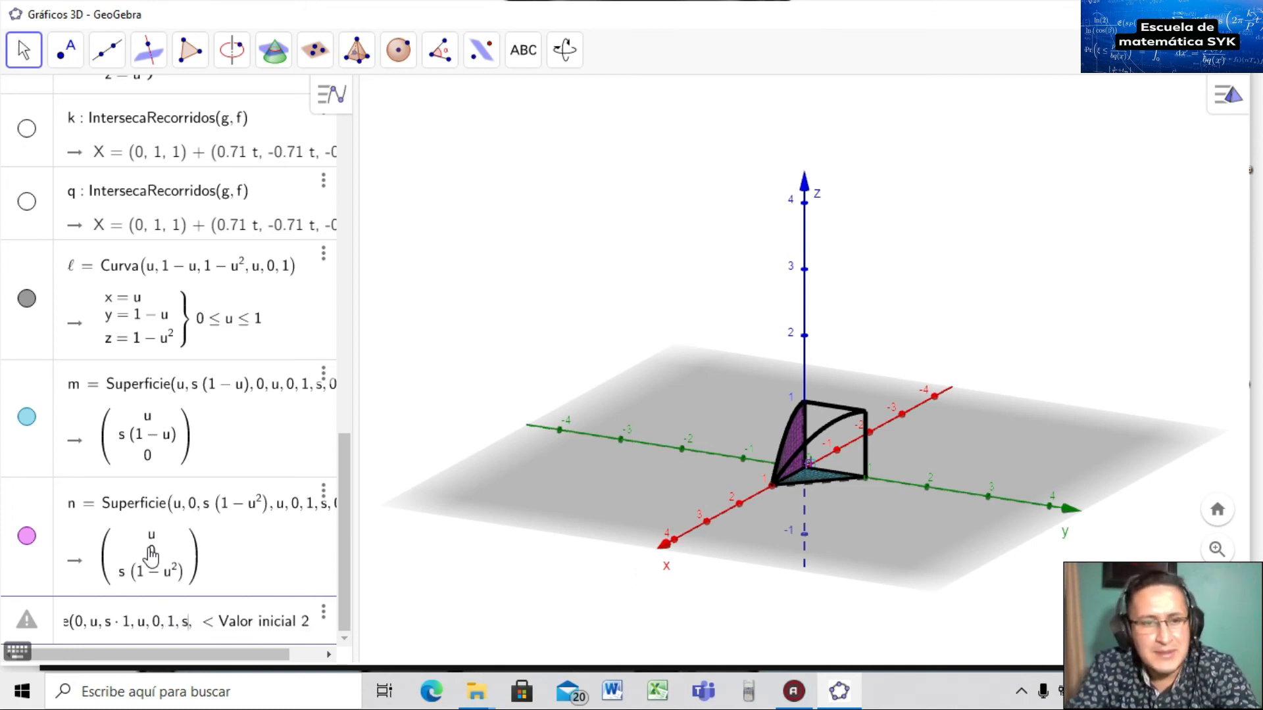
{"action": "type", "text": "0"}
{"action": "key", "text": "Tab"}
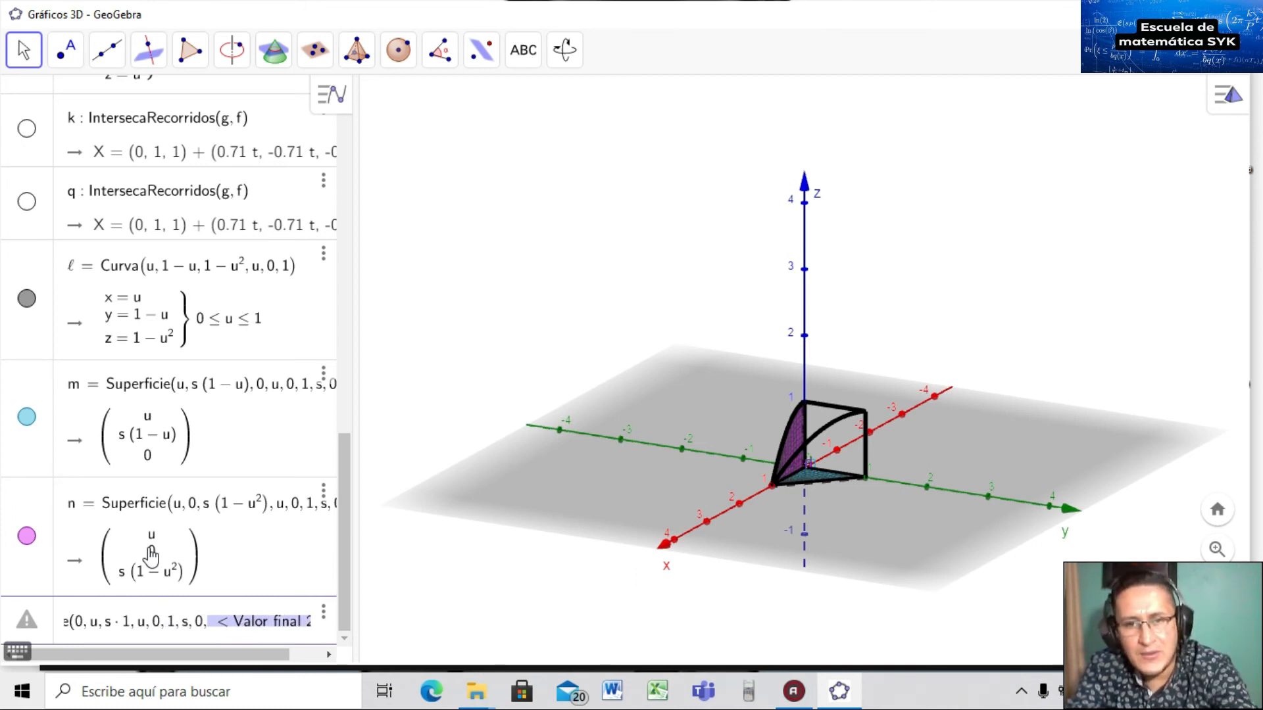
{"action": "type", "text": "1"}
{"action": "key", "text": "Return"}
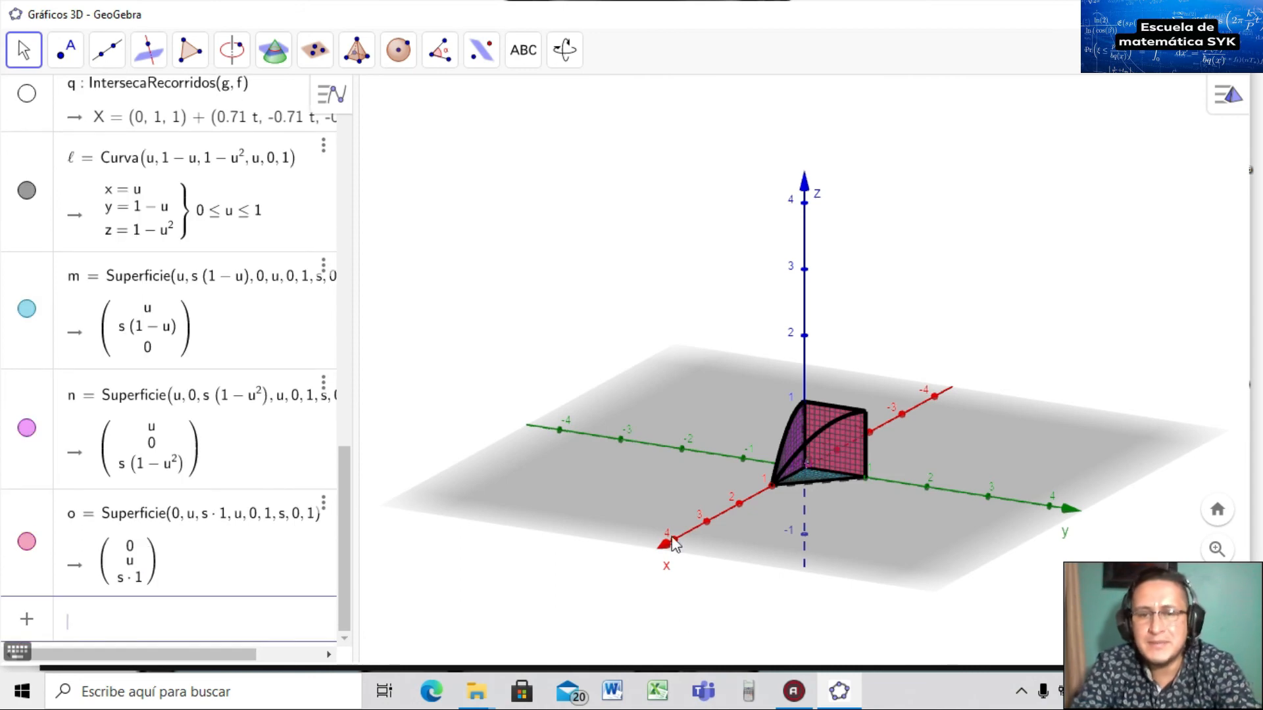
{"action": "left_click_drag", "start_coordinate": [740, 519], "coordinate": [761, 538]}
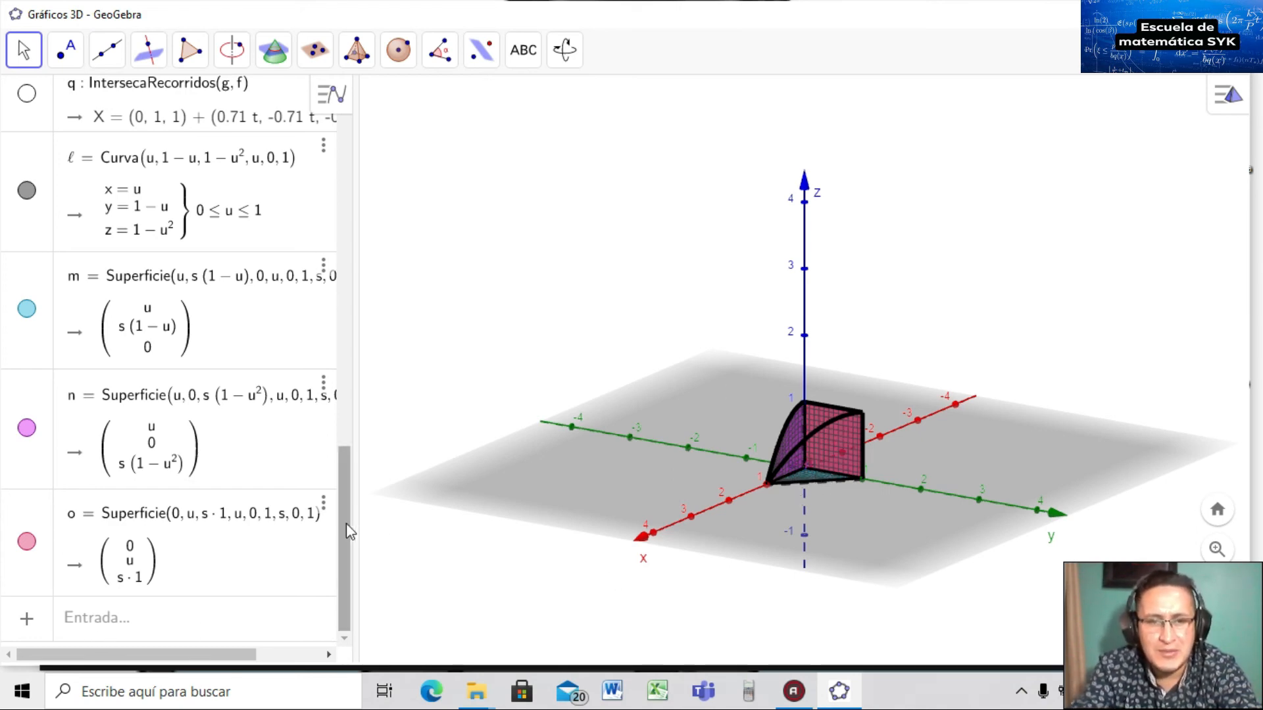
{"action": "scroll", "coordinate": [355, 484], "scroll_direction": "up", "scroll_amount": 1}
{"action": "scroll", "coordinate": [356, 483], "scroll_direction": "up", "scroll_amount": 8}
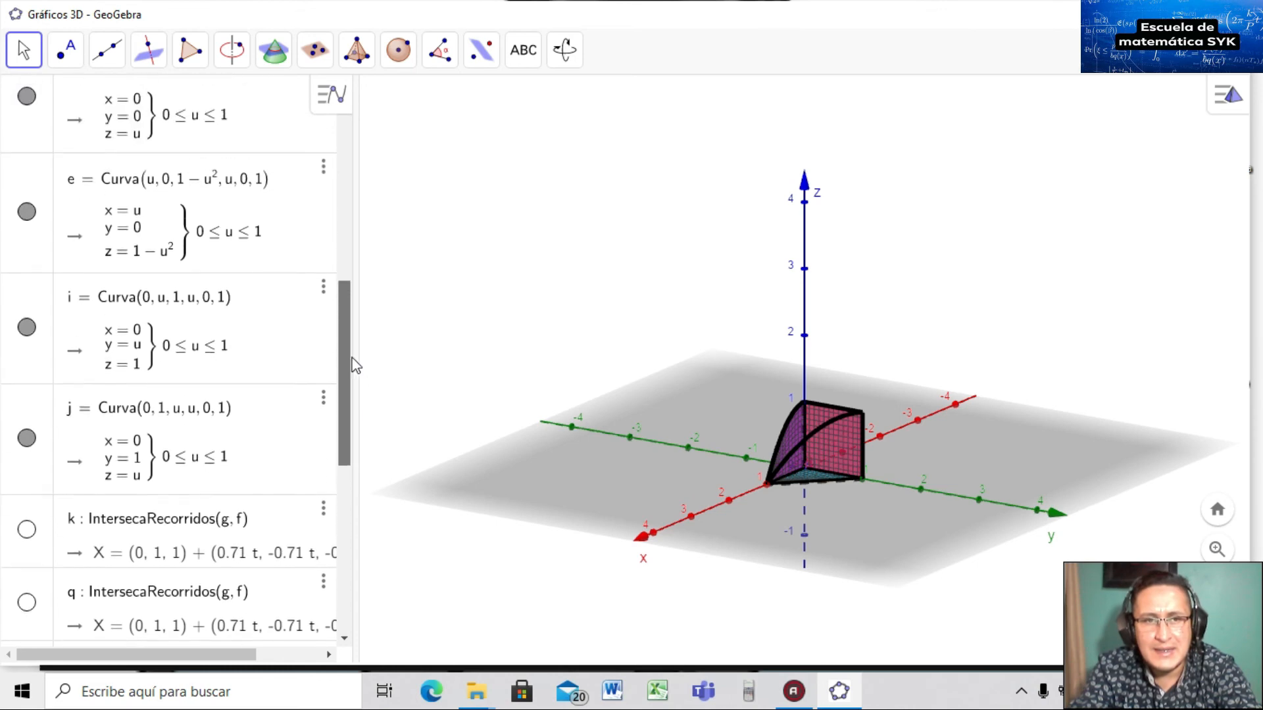
{"action": "left_click_drag", "start_coordinate": [354, 353], "coordinate": [358, 431]}
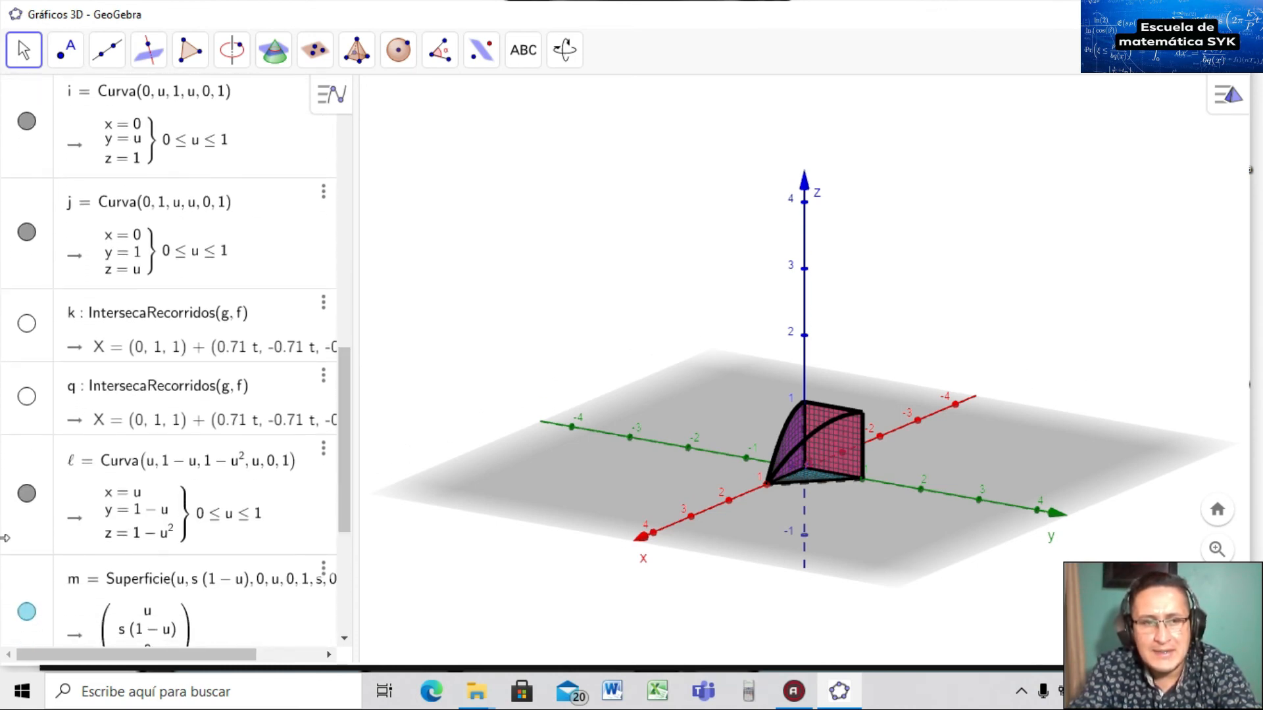
{"action": "left_click", "coordinate": [25, 495]}
{"action": "left_click", "coordinate": [25, 495]}
{"action": "left_click", "coordinate": [24, 494]}
{"action": "left_click", "coordinate": [24, 495]}
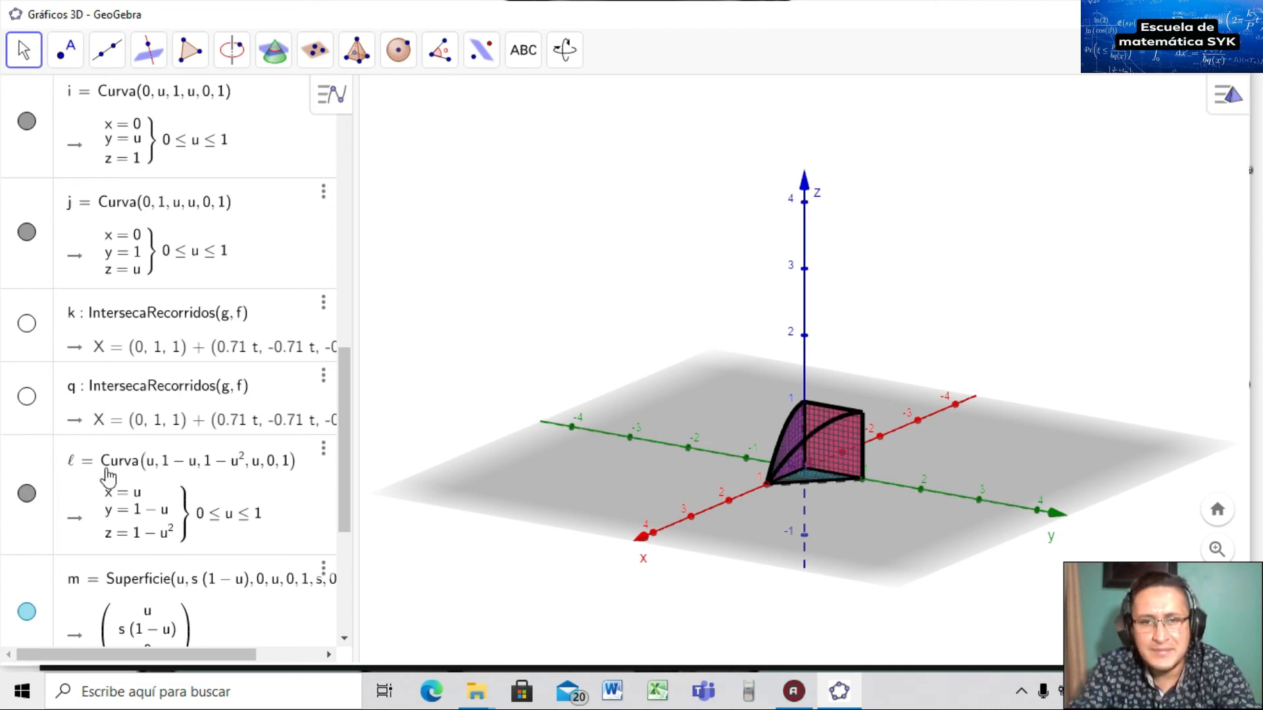
{"action": "scroll", "coordinate": [354, 576], "scroll_direction": "down", "scroll_amount": 1}
{"action": "scroll", "coordinate": [354, 576], "scroll_direction": "down", "scroll_amount": 5}
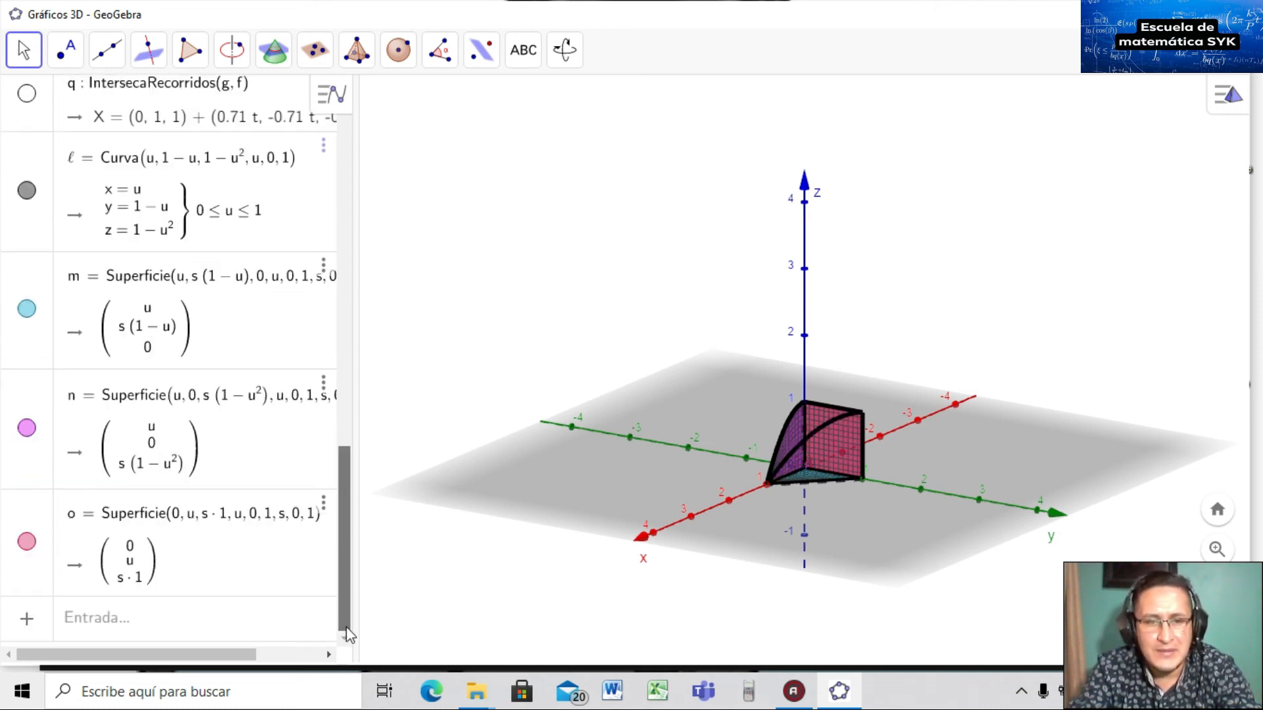
{"action": "left_click", "coordinate": [160, 625]}
Start a Superficie command with the expressions u, 1-u and 1-u^2.
{"action": "type", "text": "supe"}
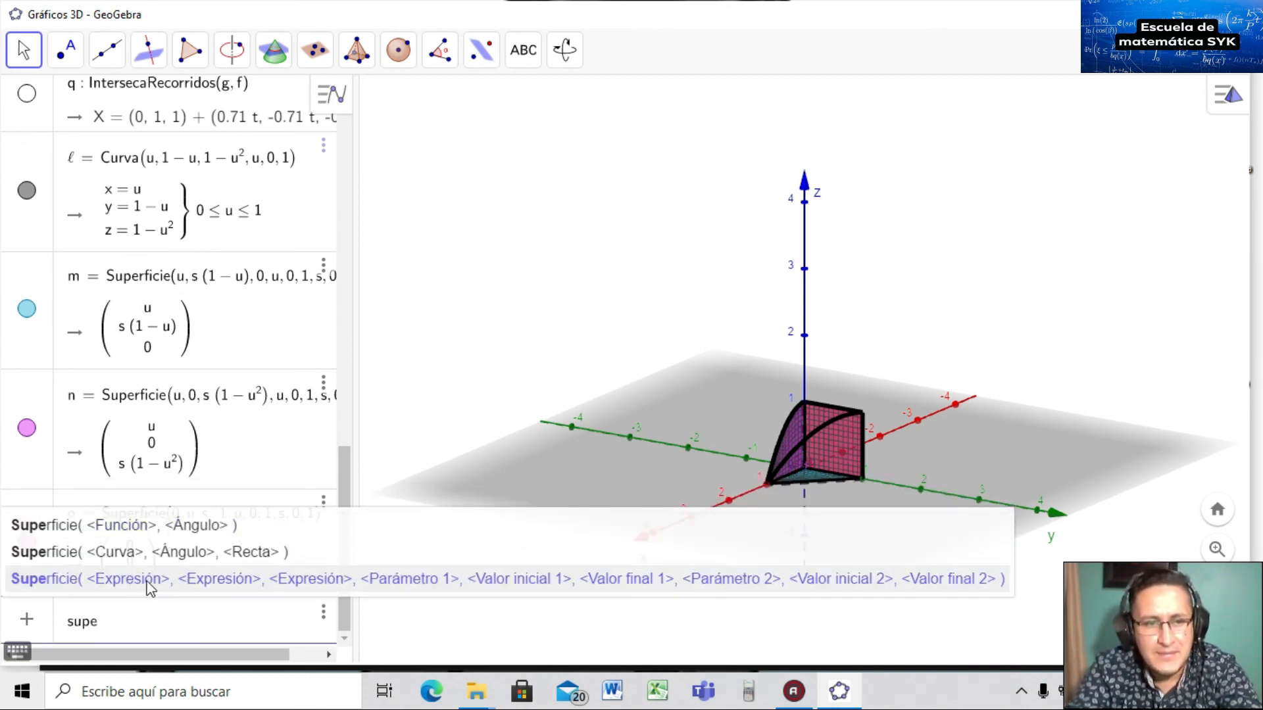
{"action": "left_click", "coordinate": [149, 579]}
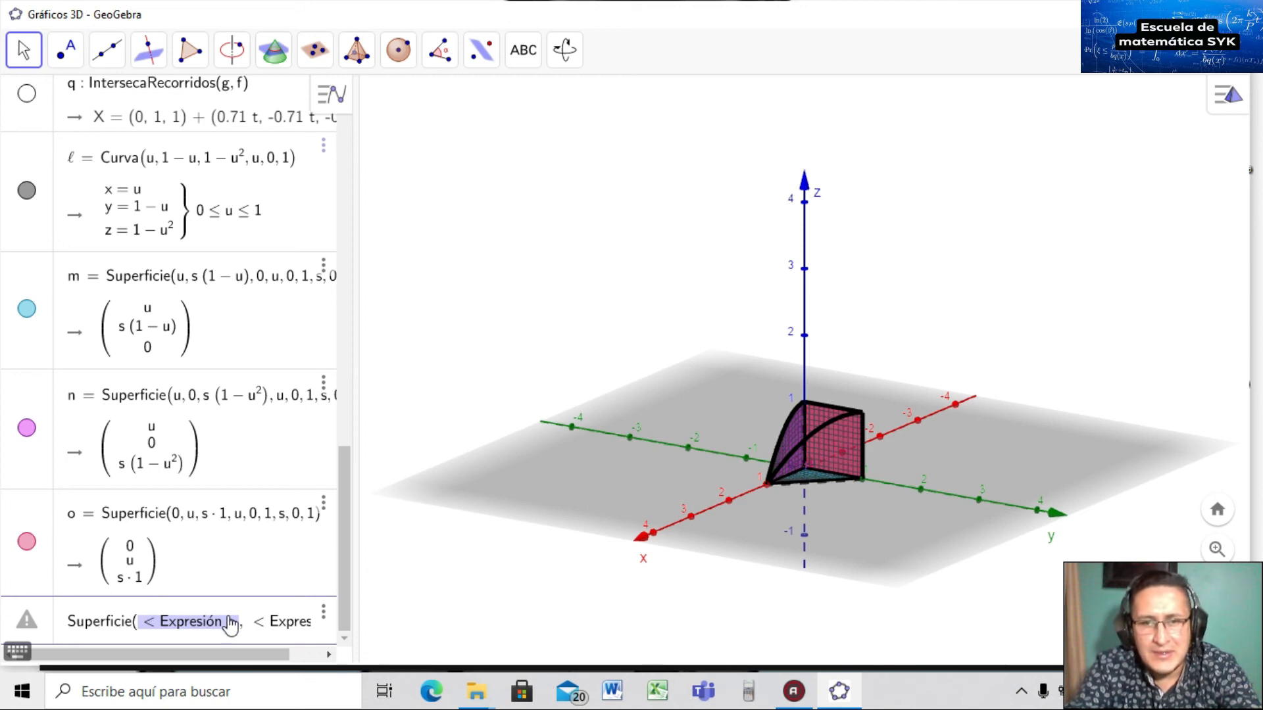
{"action": "type", "text": "u"}
{"action": "key", "text": "Tab"}
{"action": "type", "text": "1-u"}
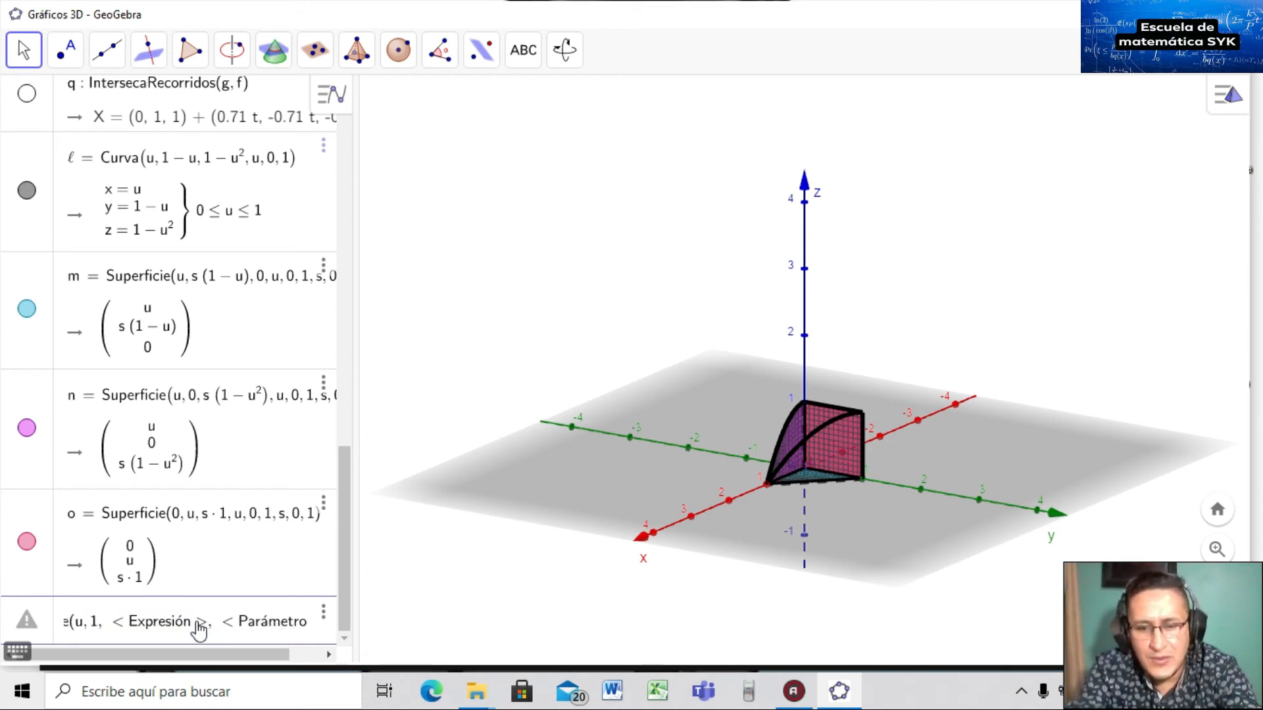
{"action": "key", "text": "Tab"}
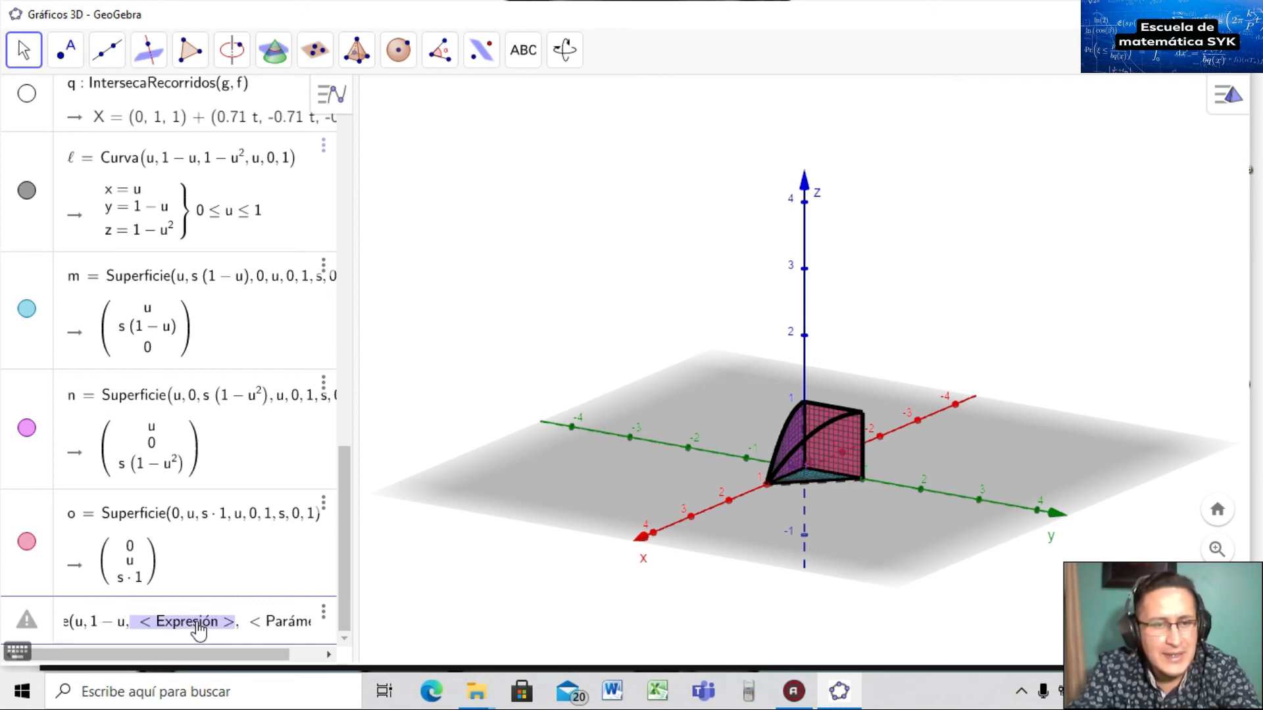
{"action": "type", "text": "1-u"}
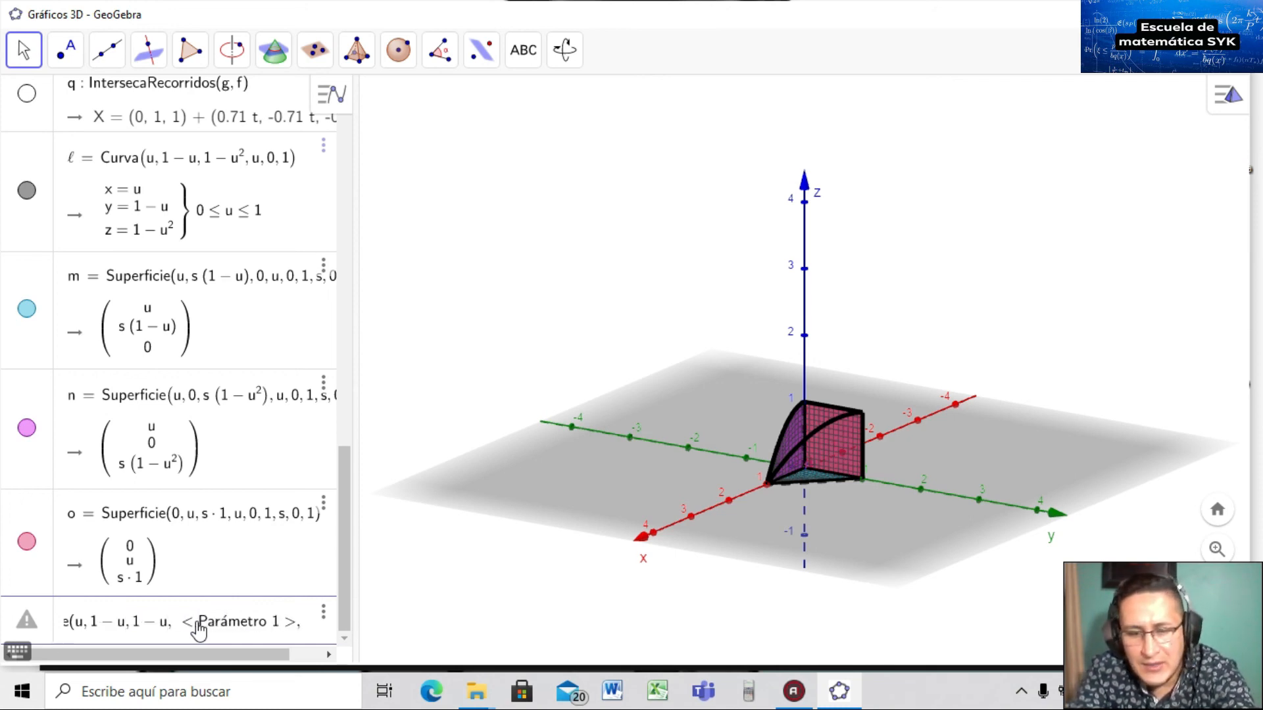
{"action": "type", "text": "^2"}
Fill in parameters u from 0 to 1 and s from 0 to 1.
{"action": "key", "text": "Tab"}
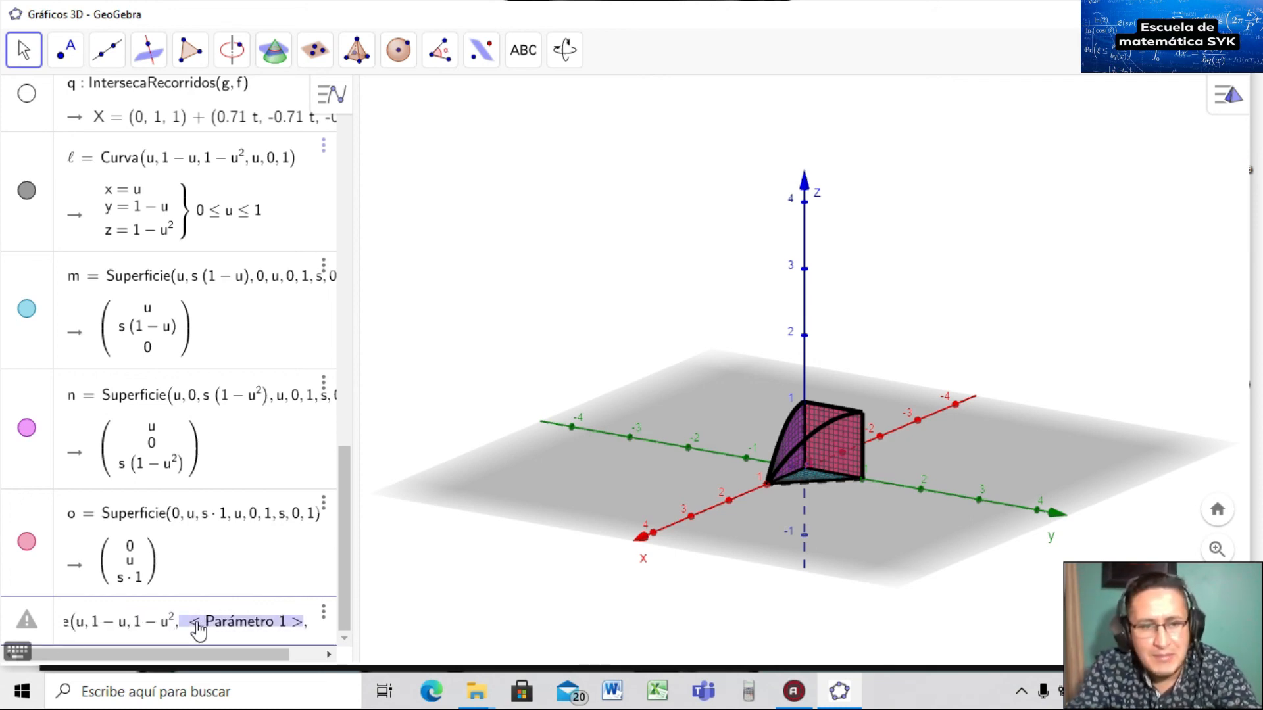
{"action": "type", "text": "u,"}
{"action": "key", "text": "Tab"}
{"action": "type", "text": "0"}
{"action": "key", "text": "Tab"}
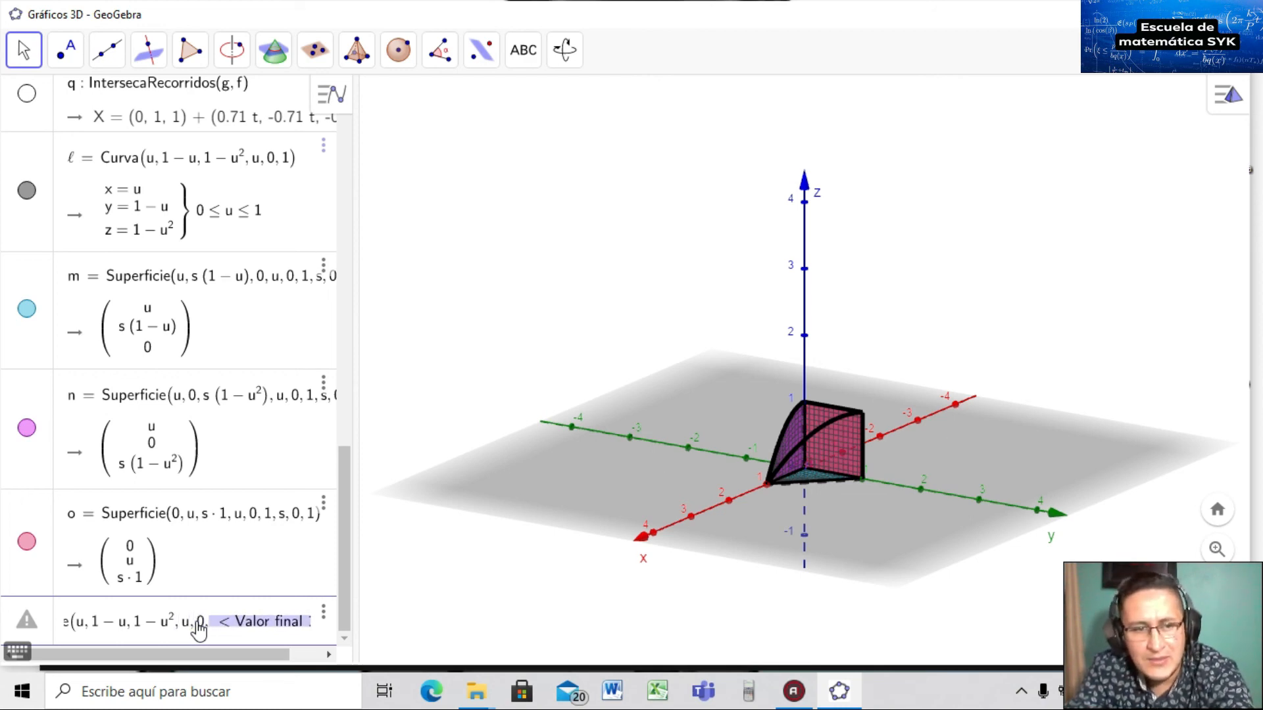
{"action": "type", "text": "1"}
{"action": "key", "text": "Tab"}
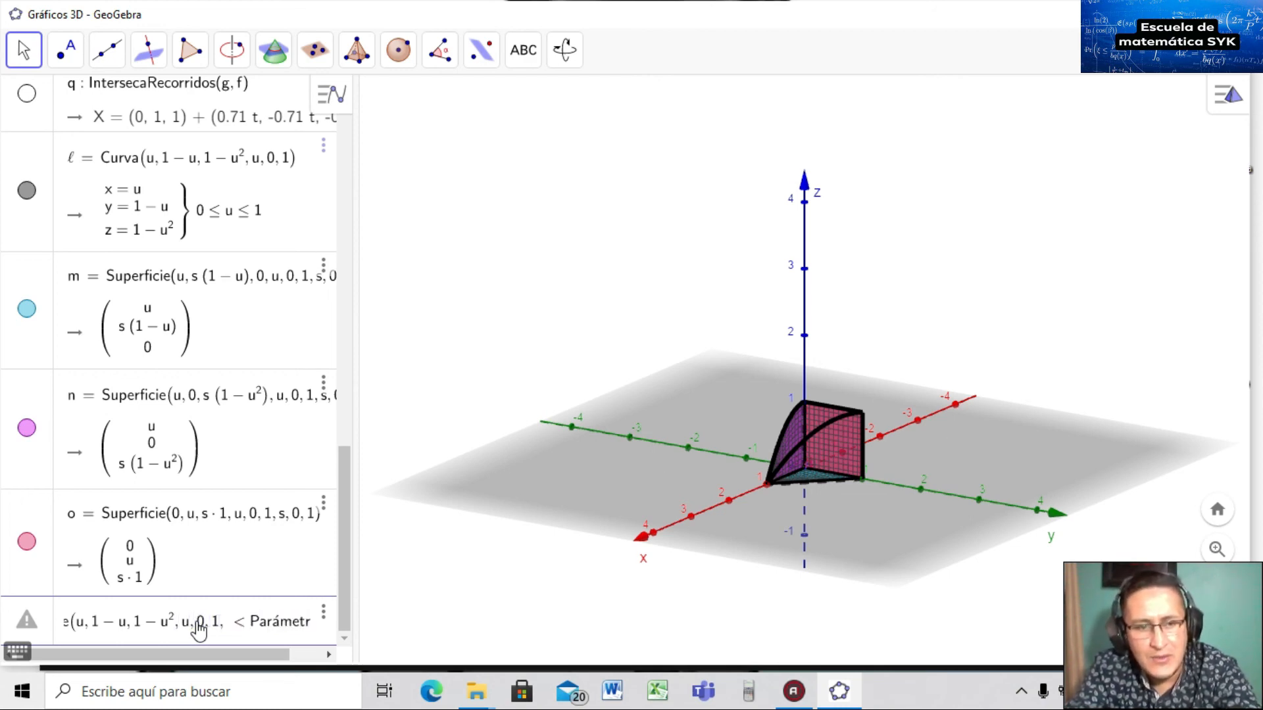
{"action": "type", "text": "s"}
{"action": "key", "text": "Tab"}
{"action": "type", "text": "0"}
{"action": "key", "text": "Tab"}
{"action": "type", "text": "1"}
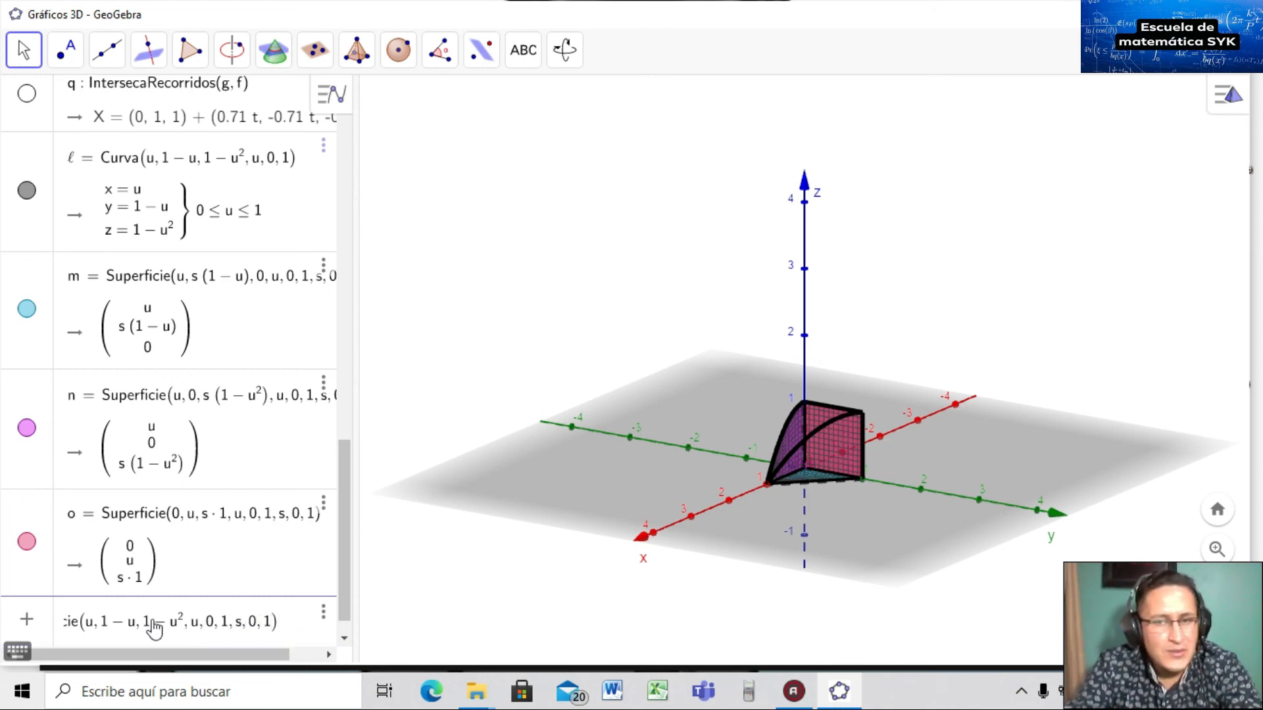
Change the second expression to s*(1-u) and create surface r.
{"action": "left_click", "coordinate": [103, 625]}
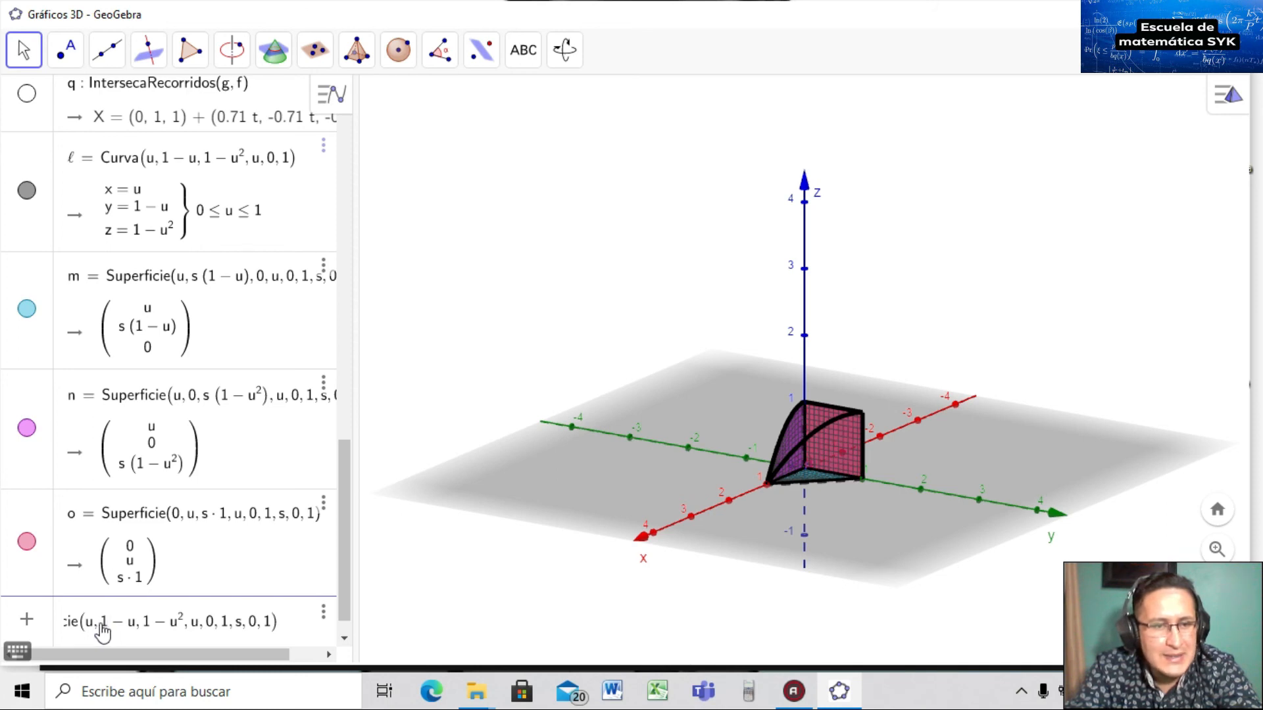
{"action": "left_click", "coordinate": [100, 624]}
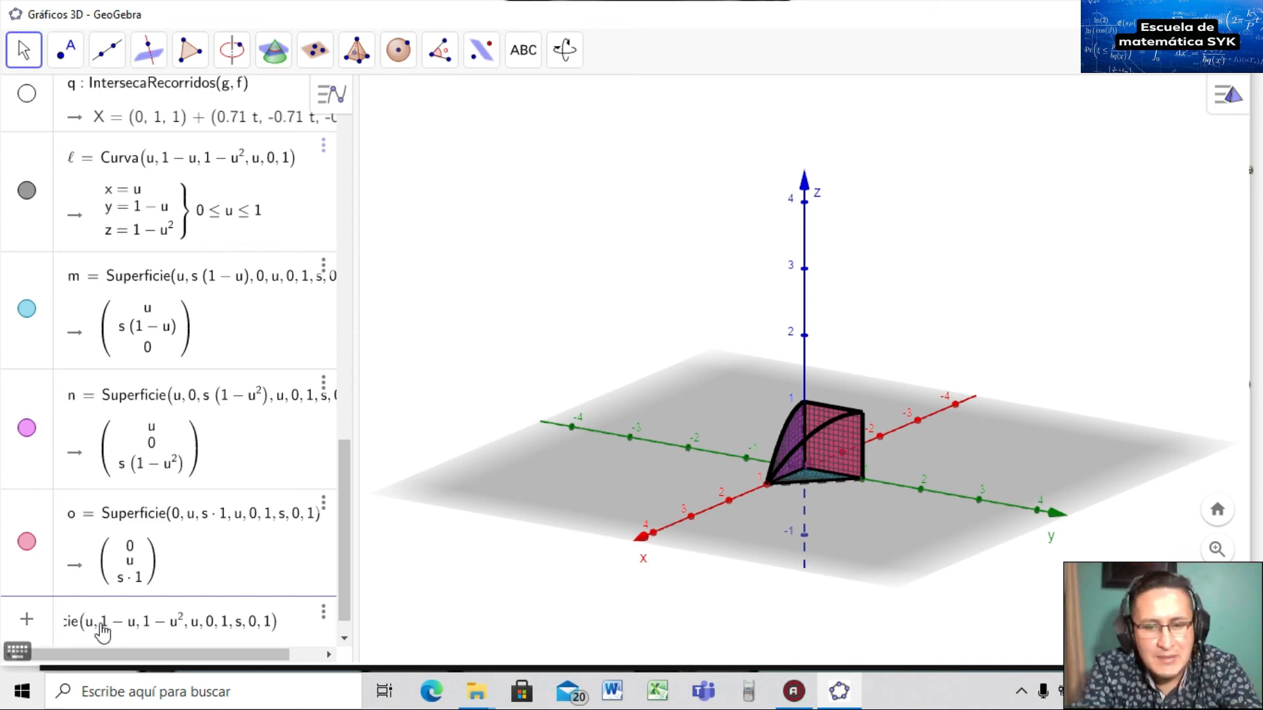
{"action": "type", "text": "s"}
{"action": "type", "text": "*("}
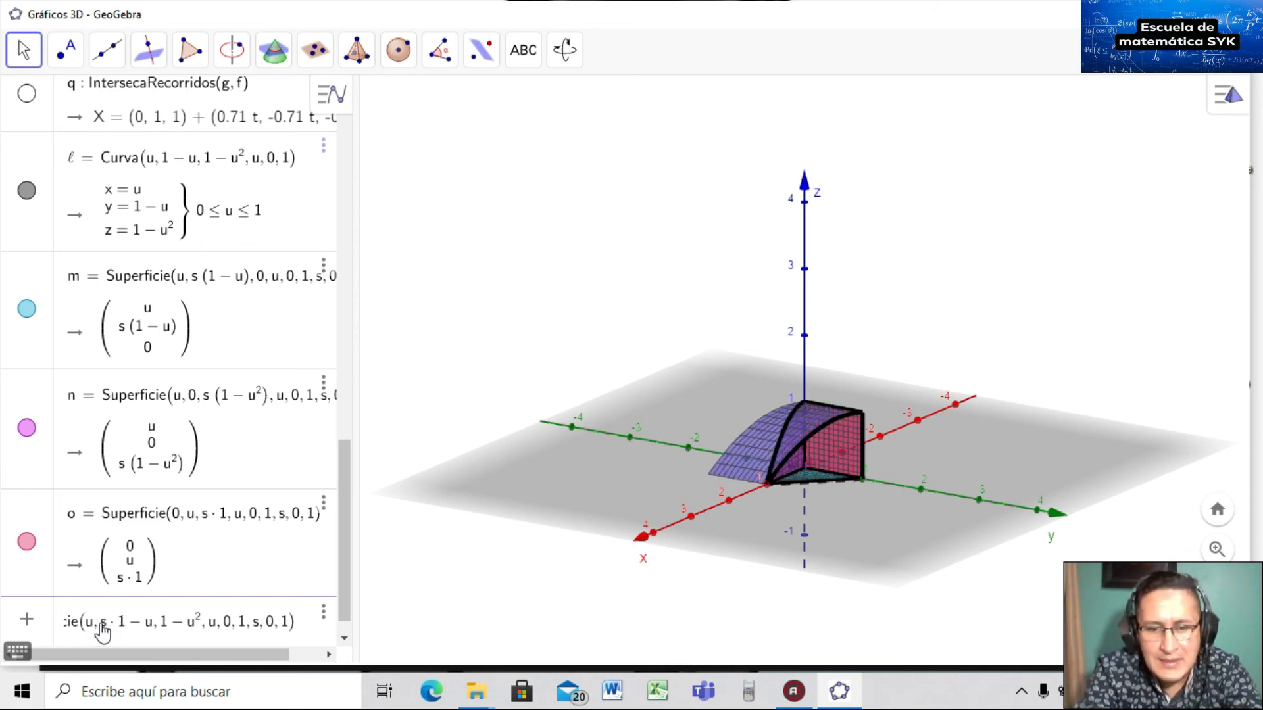
{"action": "key", "text": "Right"}
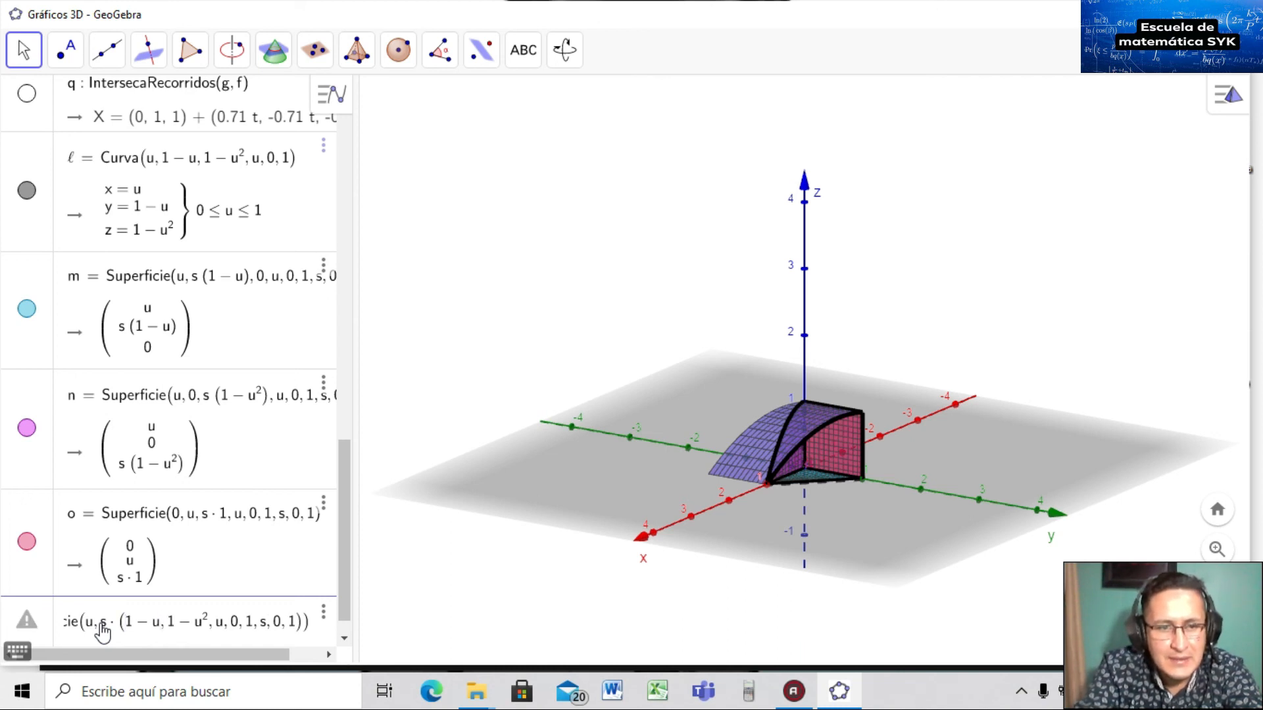
{"action": "type", "text": ")"}
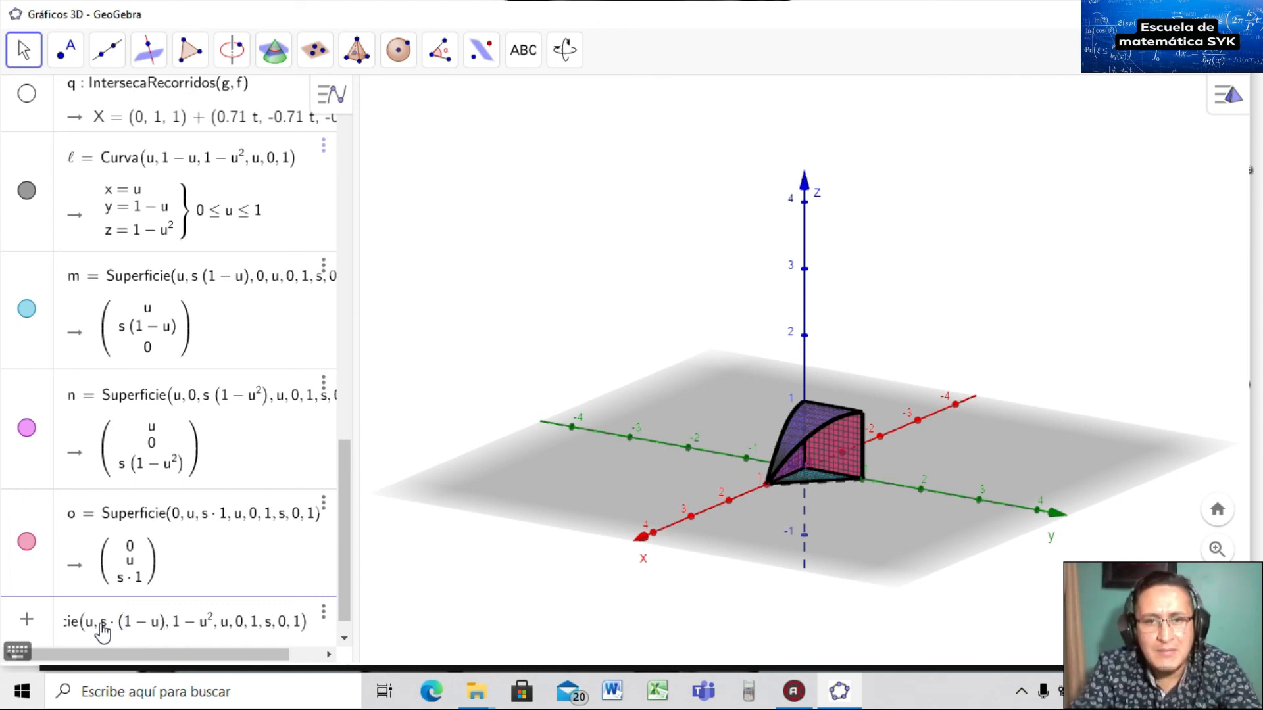
{"action": "key", "text": "Return"}
Toggle surface r's visibility off and on twice to check it.
{"action": "left_click", "coordinate": [26, 537]}
{"action": "left_click", "coordinate": [26, 537]}
{"action": "left_click", "coordinate": [26, 537]}
{"action": "left_click", "coordinate": [26, 536]}
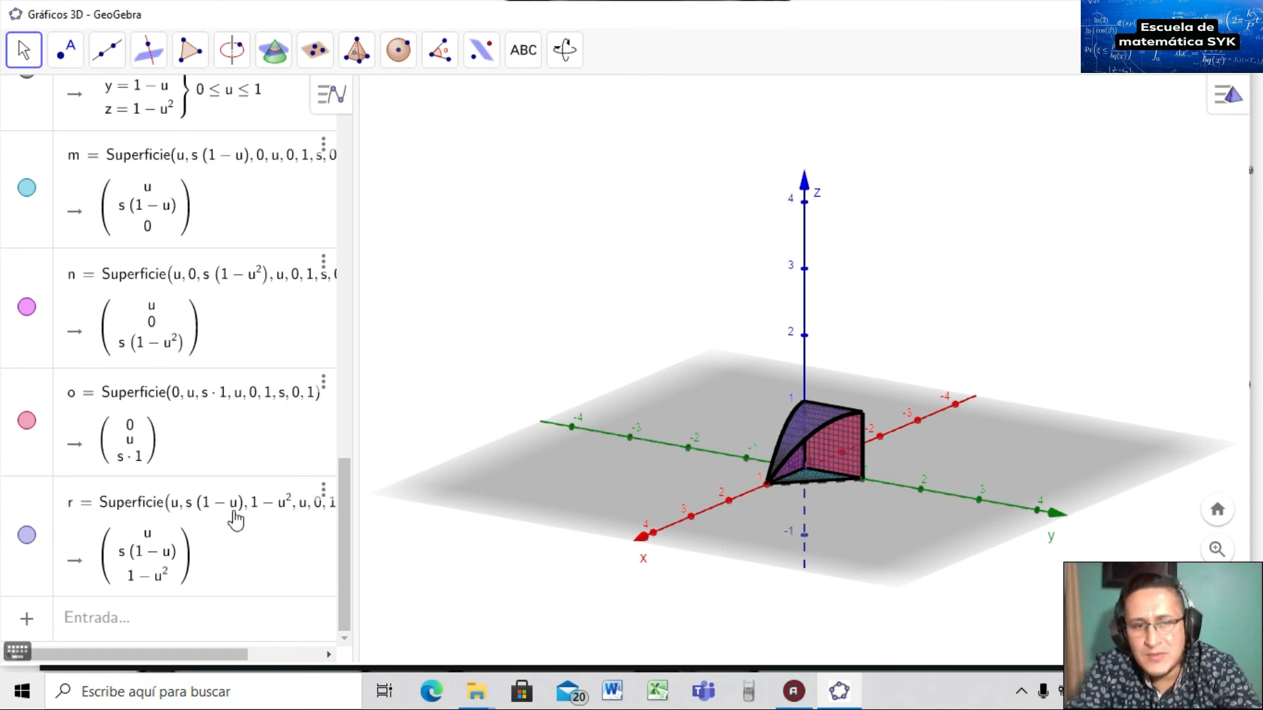
Duplicate surface r as a new surface s.
{"action": "left_click", "coordinate": [323, 492]}
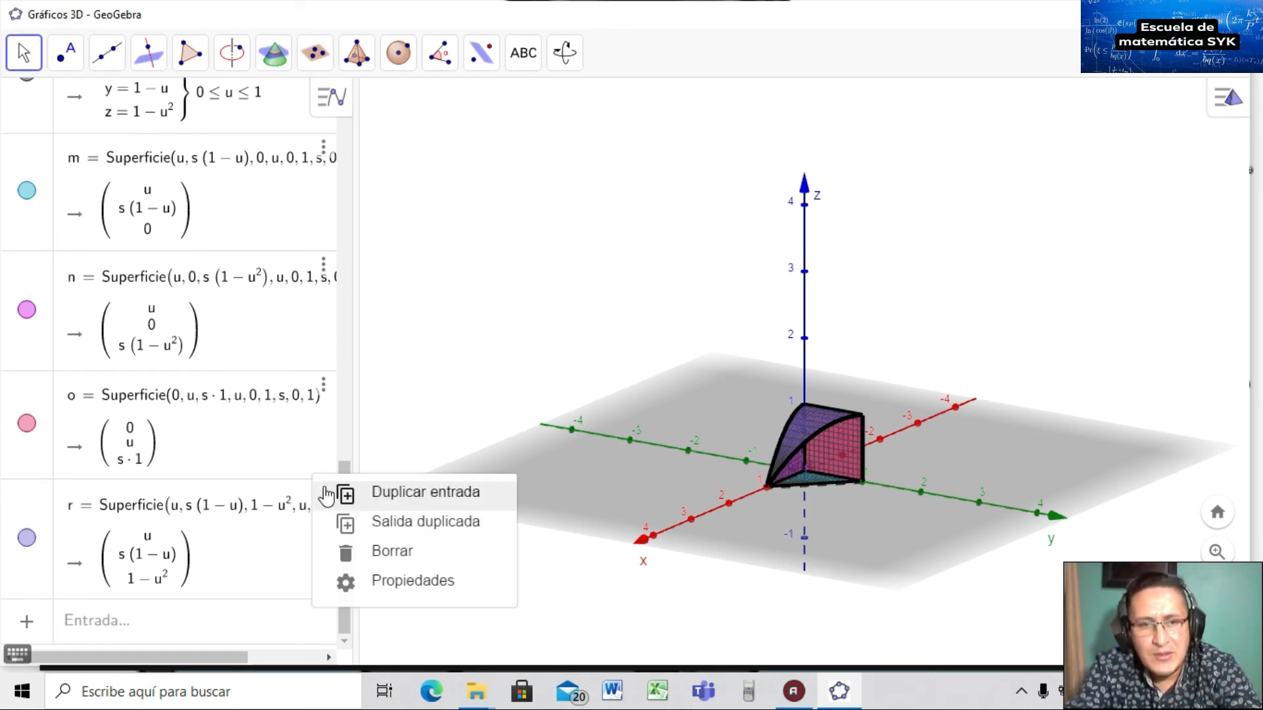
{"action": "left_click", "coordinate": [369, 493]}
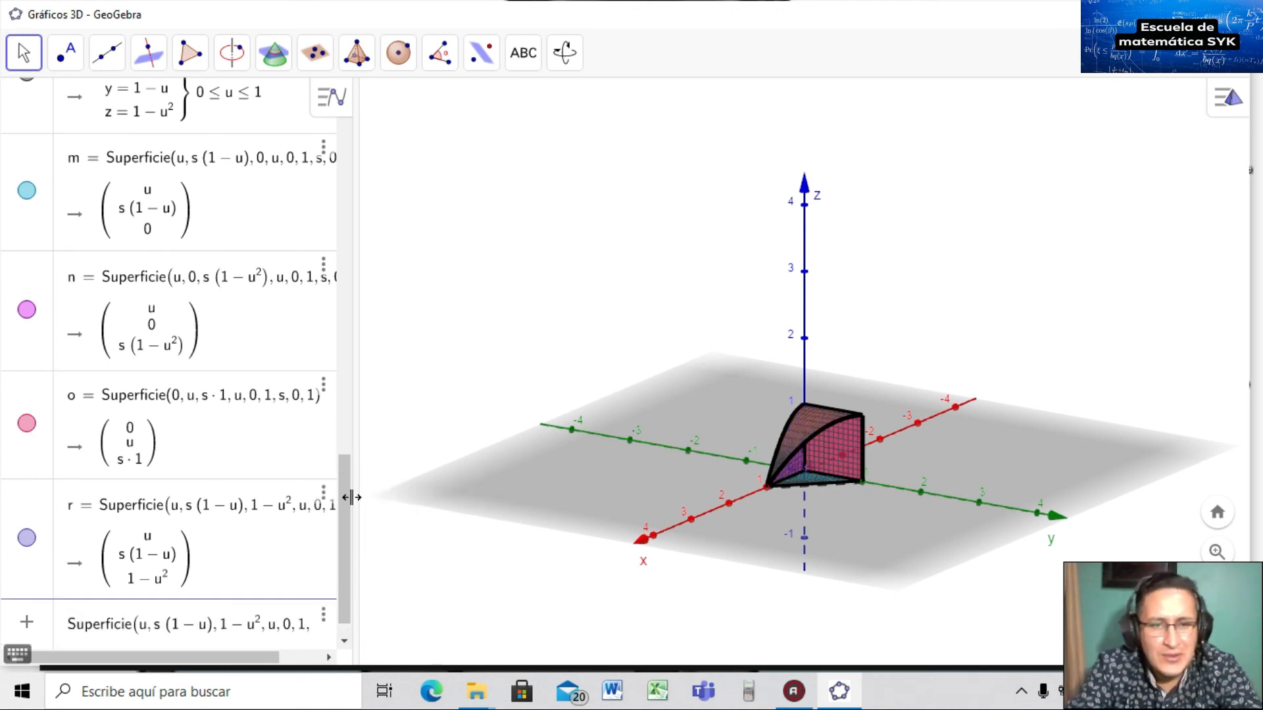
{"action": "key", "text": "Return"}
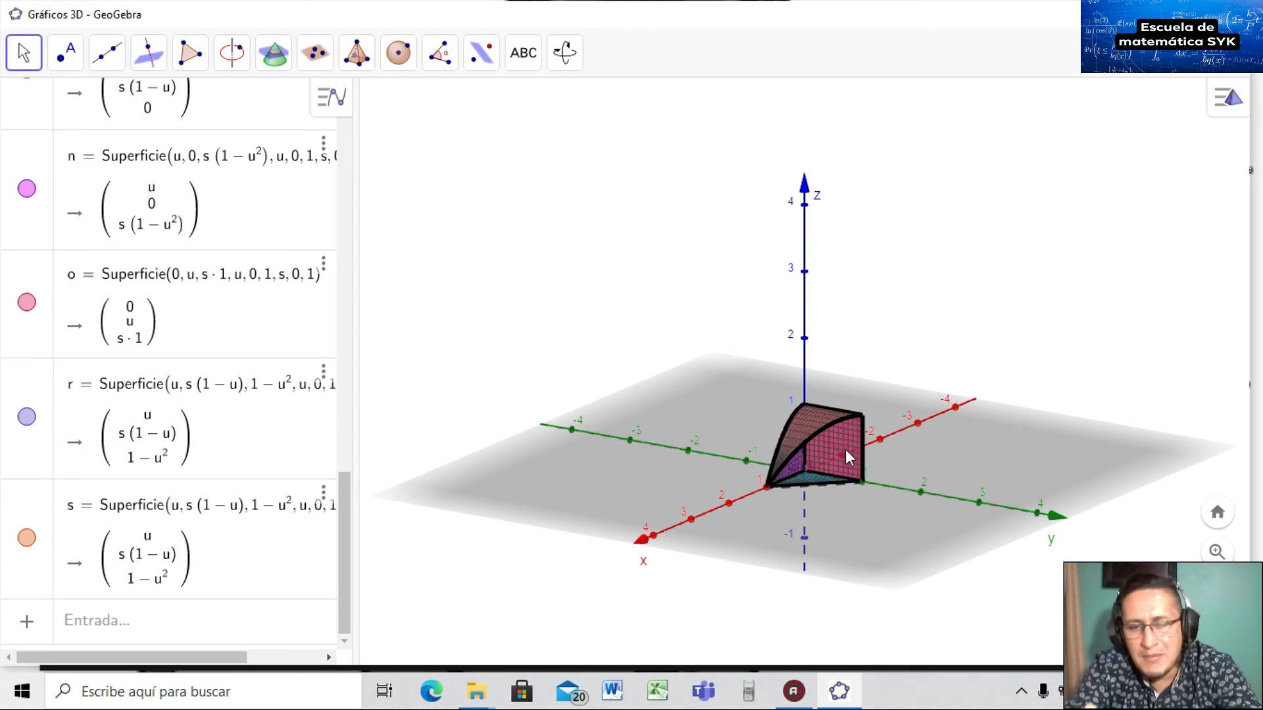
Edit s to Superficie(u, 1-u, s*(1-u^2), u, 0, 1, s, 0, 1).
{"action": "left_click", "coordinate": [200, 509]}
{"action": "double_click", "coordinate": [200, 519]}
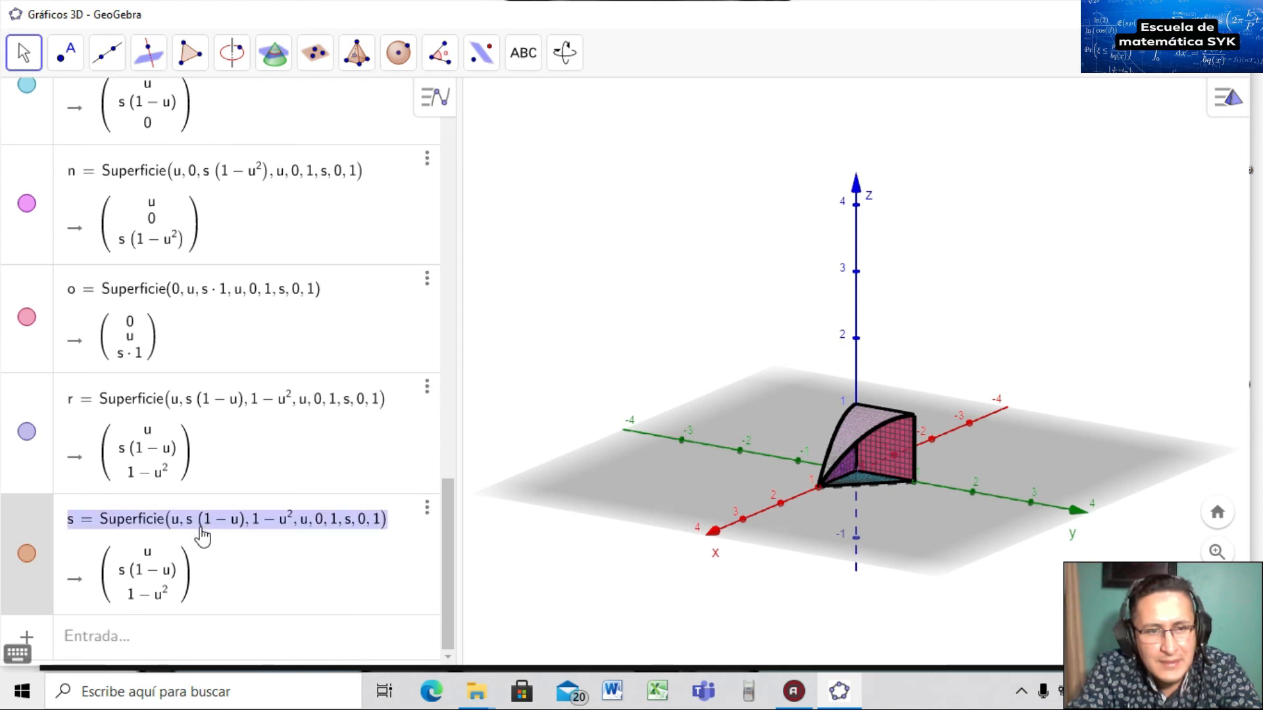
{"action": "left_click", "coordinate": [206, 523]}
{"action": "key", "text": "BackSpace"}
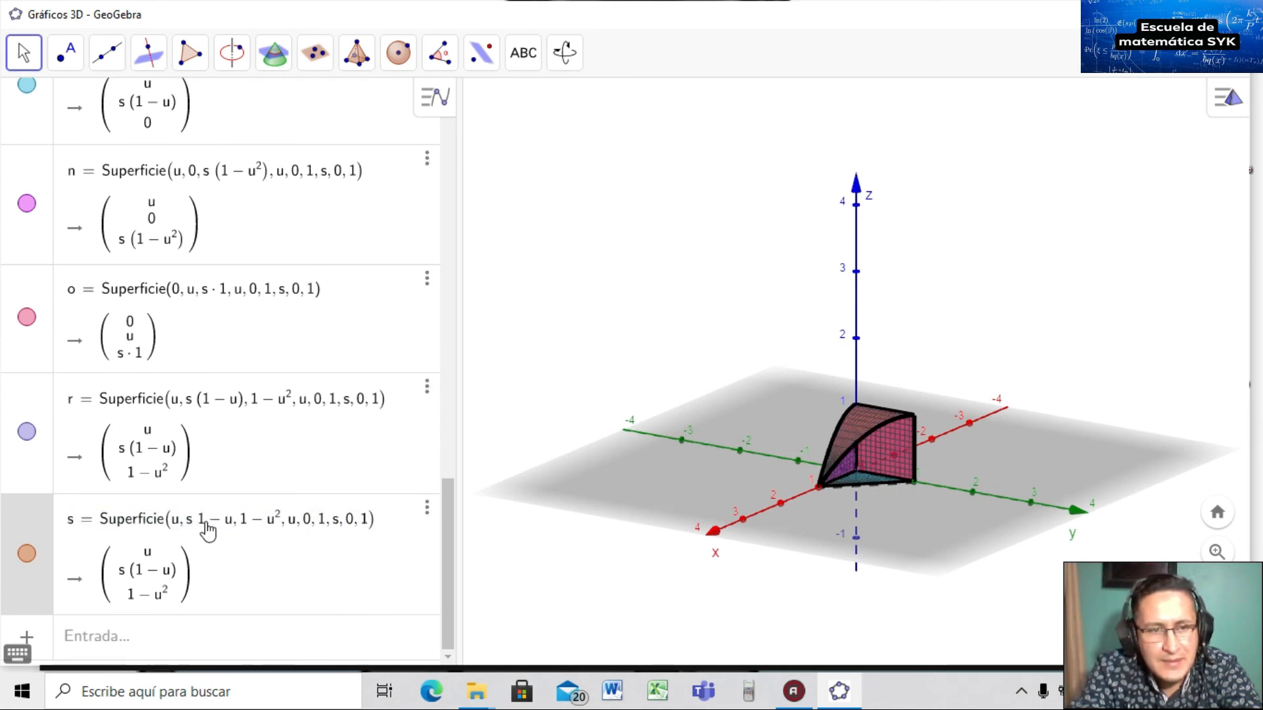
{"action": "key", "text": "BackSpace"}
{"action": "key", "text": "Right"}
{"action": "key", "text": "Right"}
{"action": "key", "text": "Right"}
{"action": "key", "text": "Right"}
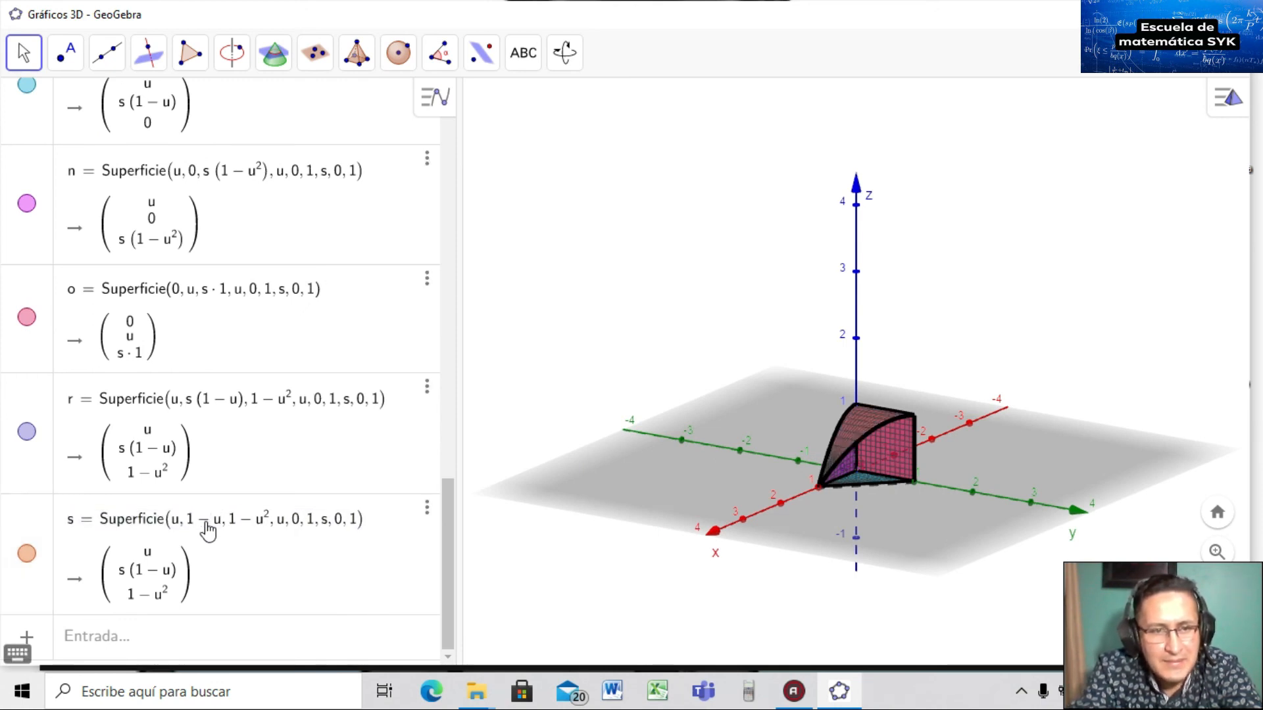
{"action": "type", "text": "s*("}
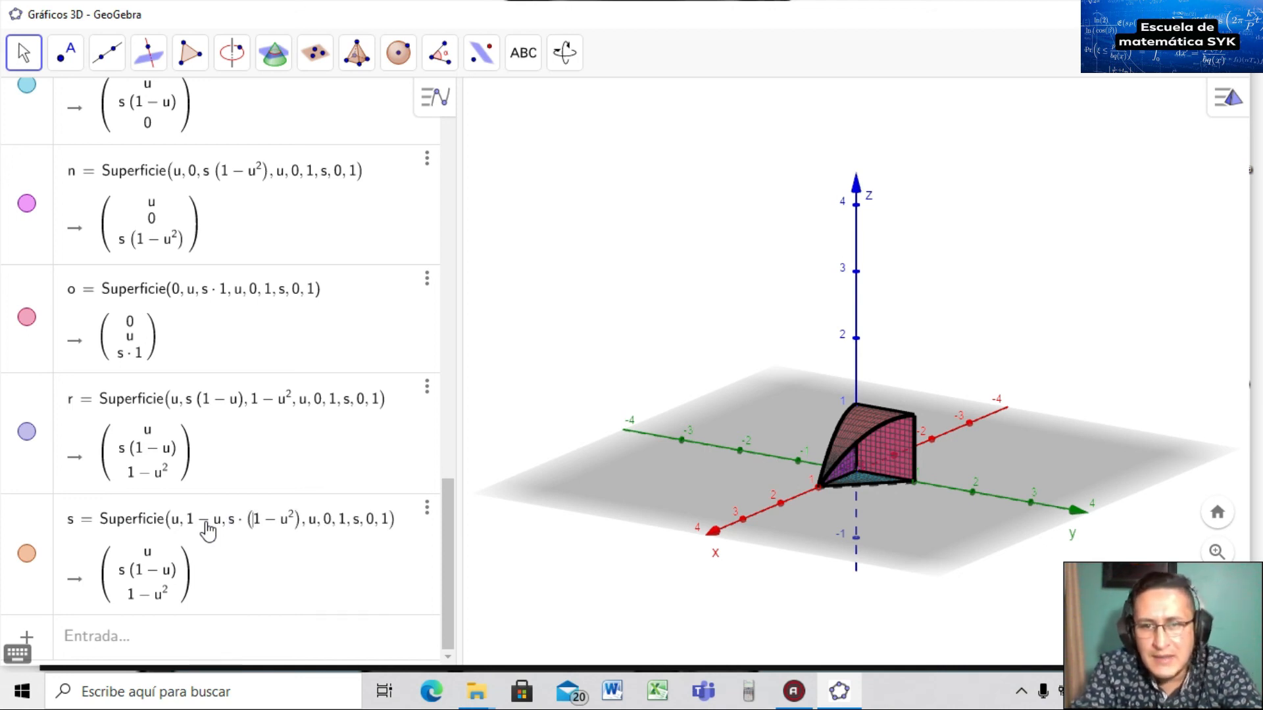
{"action": "key", "text": "Return"}
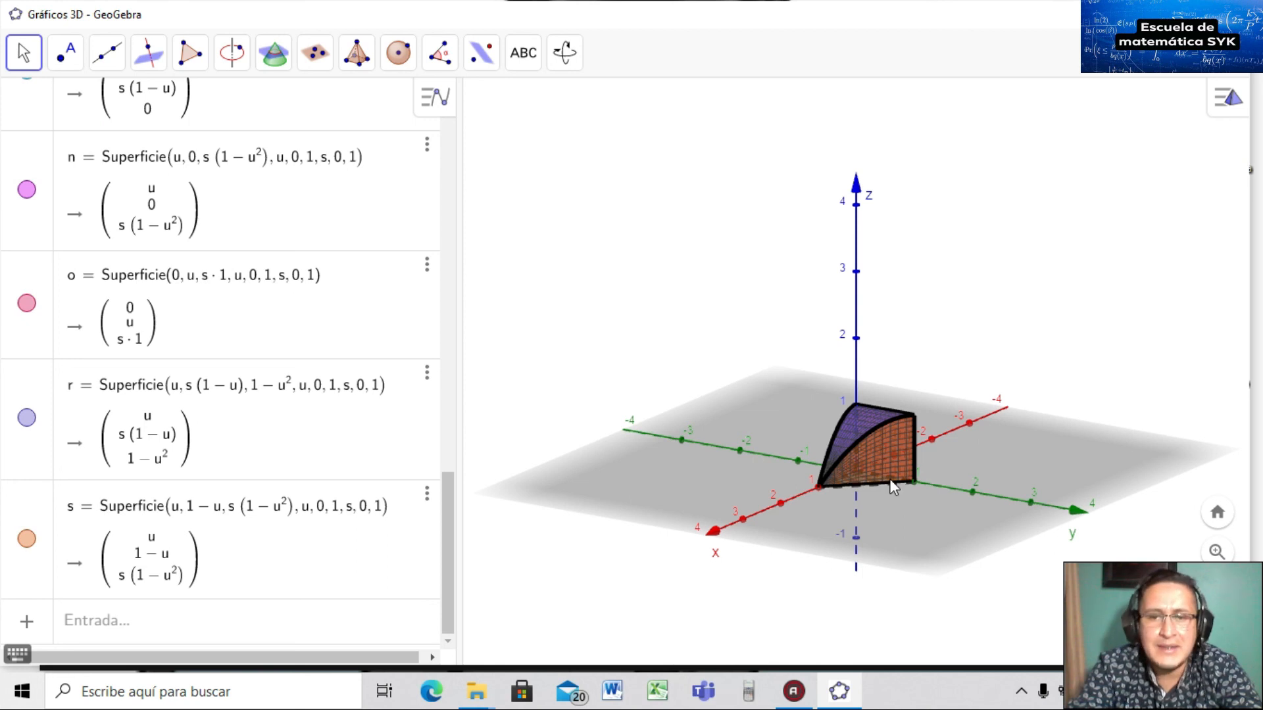
{"action": "left_click_drag", "start_coordinate": [905, 536], "coordinate": [792, 535]}
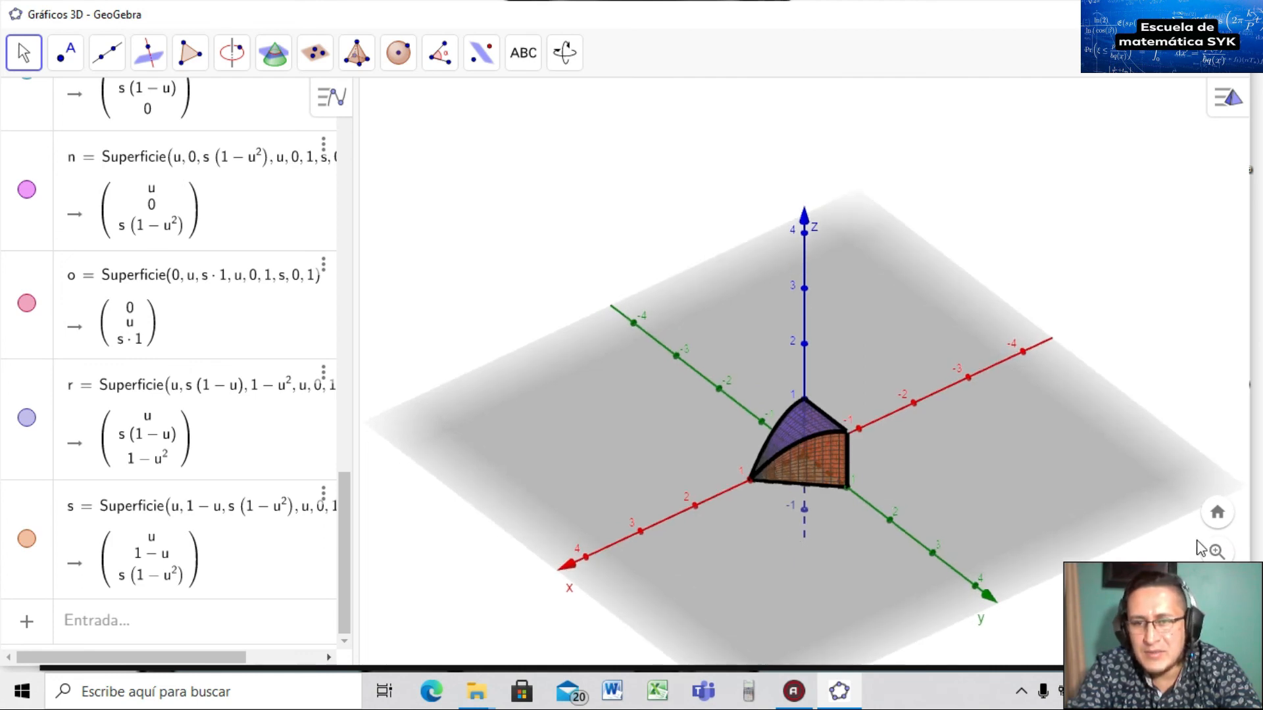
{"action": "left_click", "coordinate": [1215, 552]}
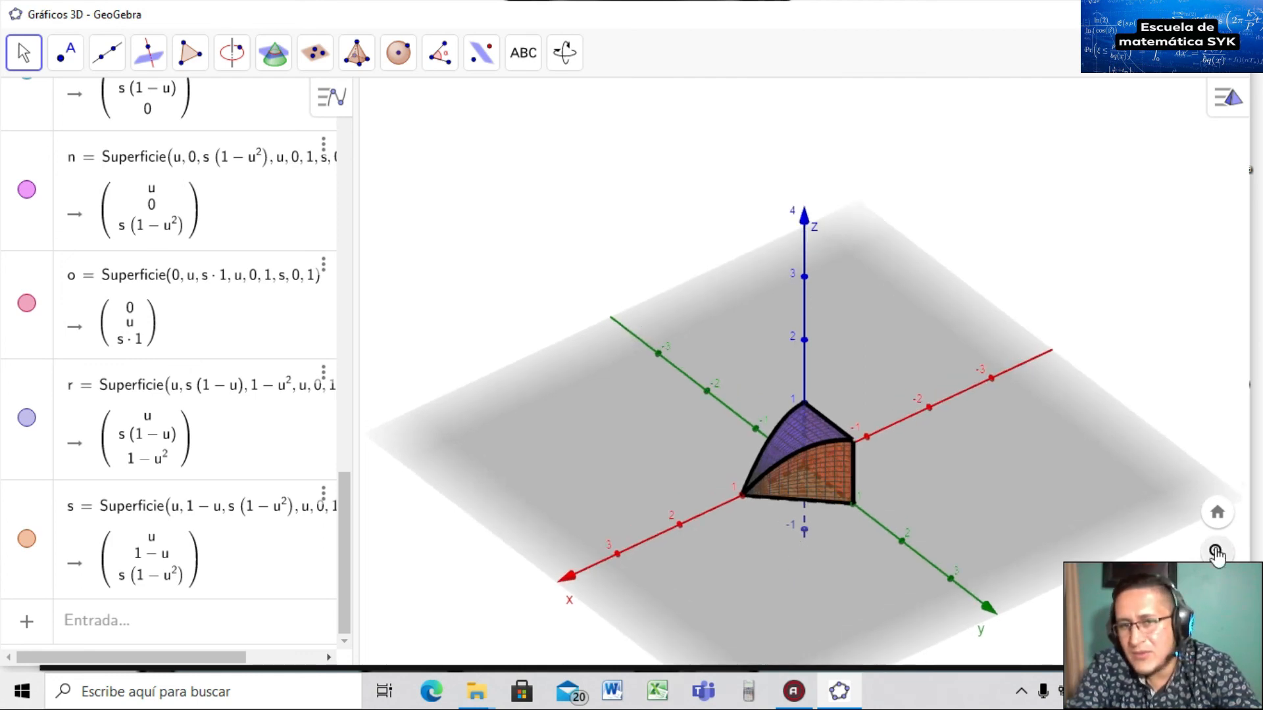
{"action": "left_click", "coordinate": [1216, 553]}
{"action": "left_click_drag", "start_coordinate": [775, 559], "coordinate": [810, 547]}
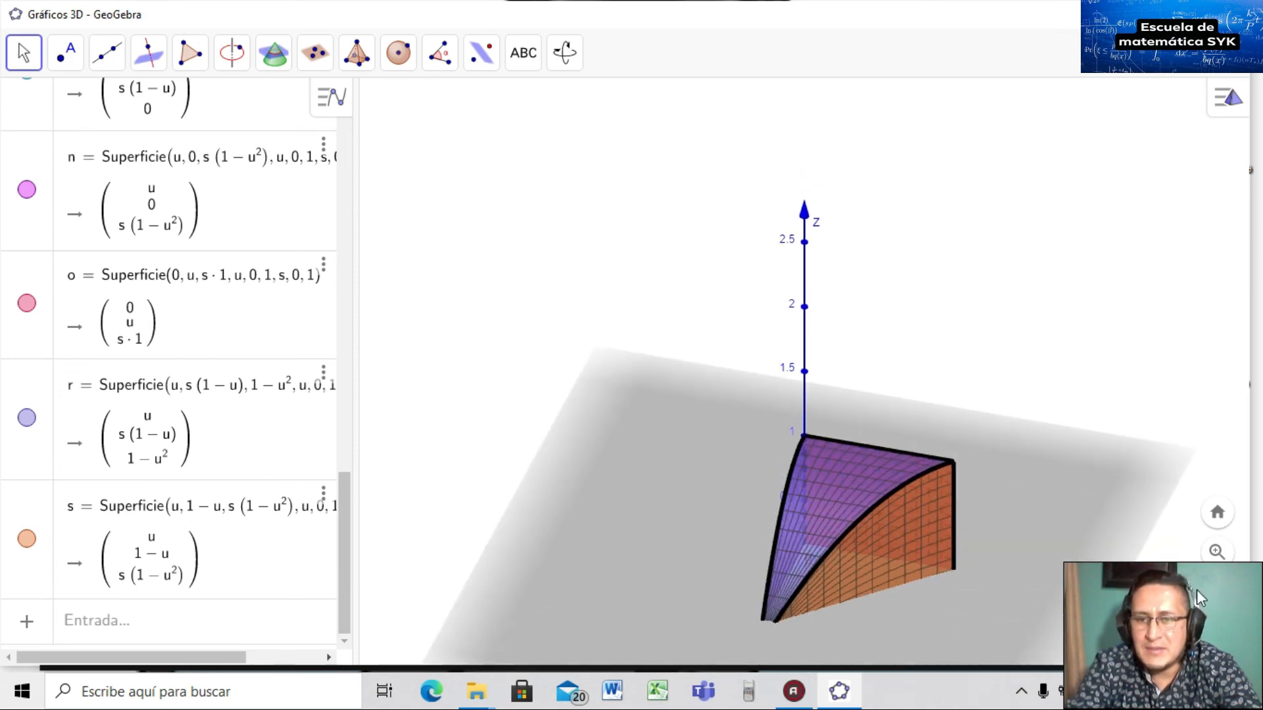
{"action": "left_click", "coordinate": [1219, 598]}
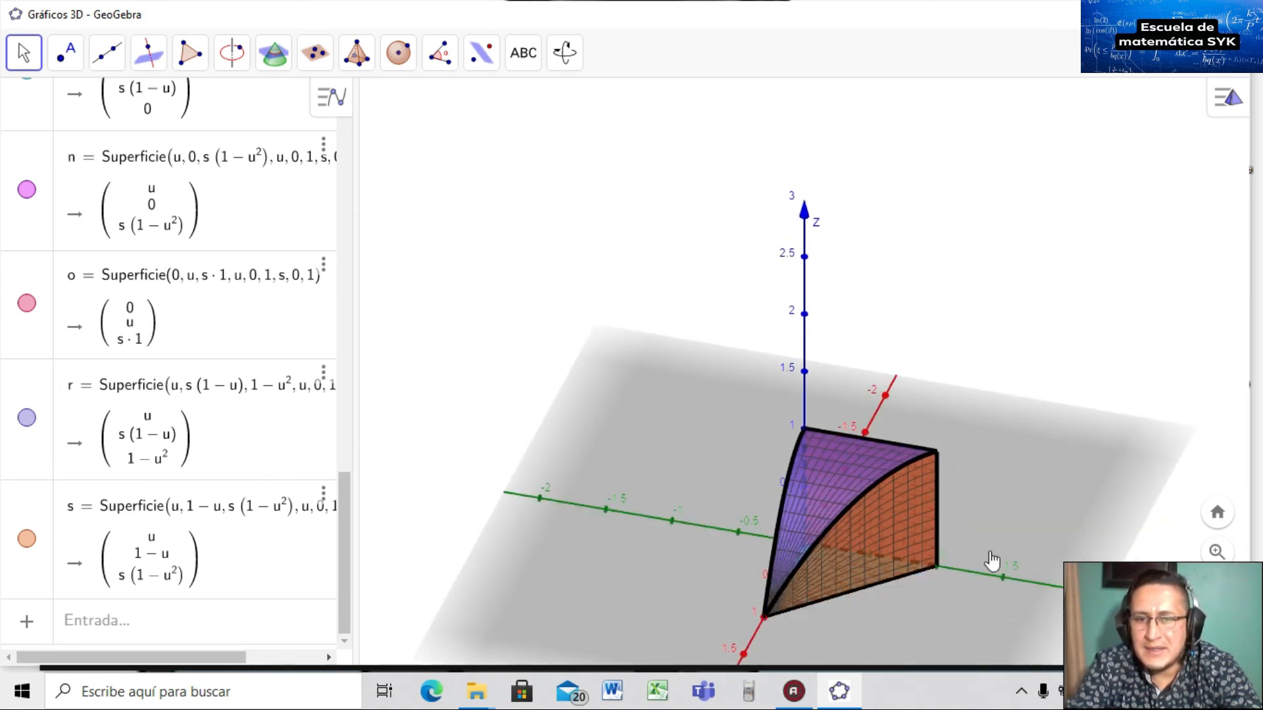
{"action": "left_click_drag", "start_coordinate": [851, 512], "coordinate": [845, 537]}
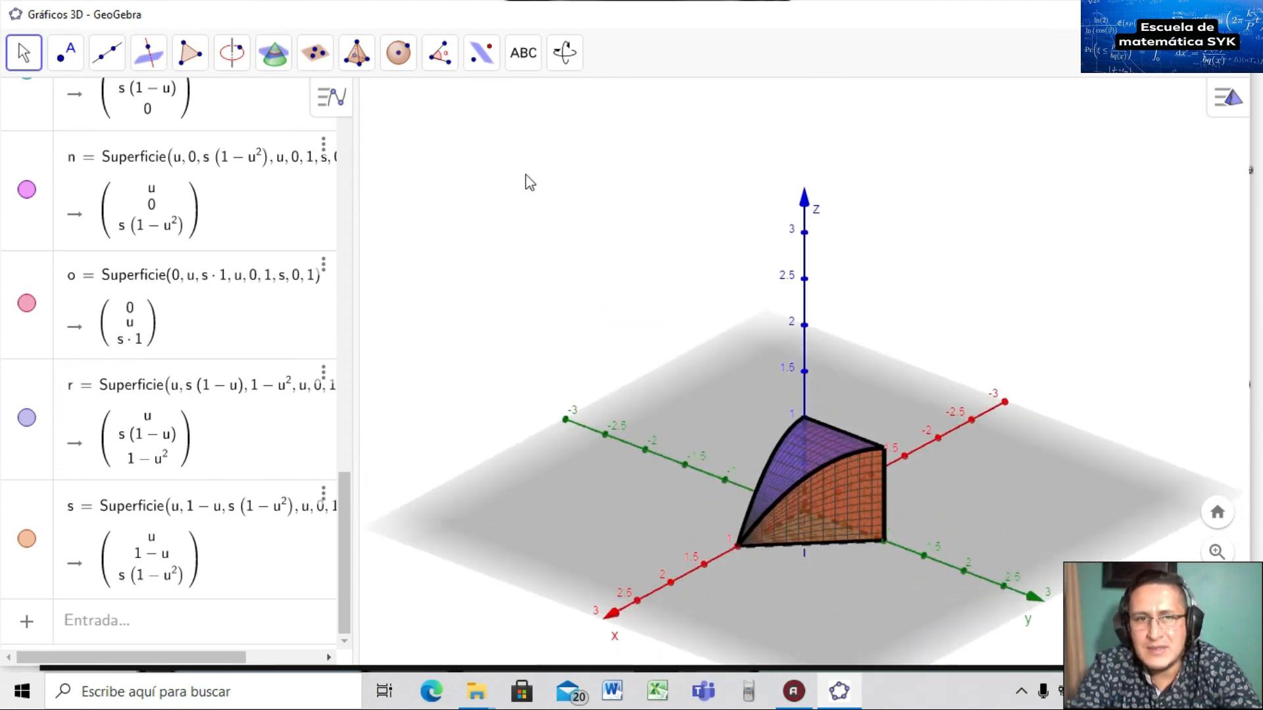